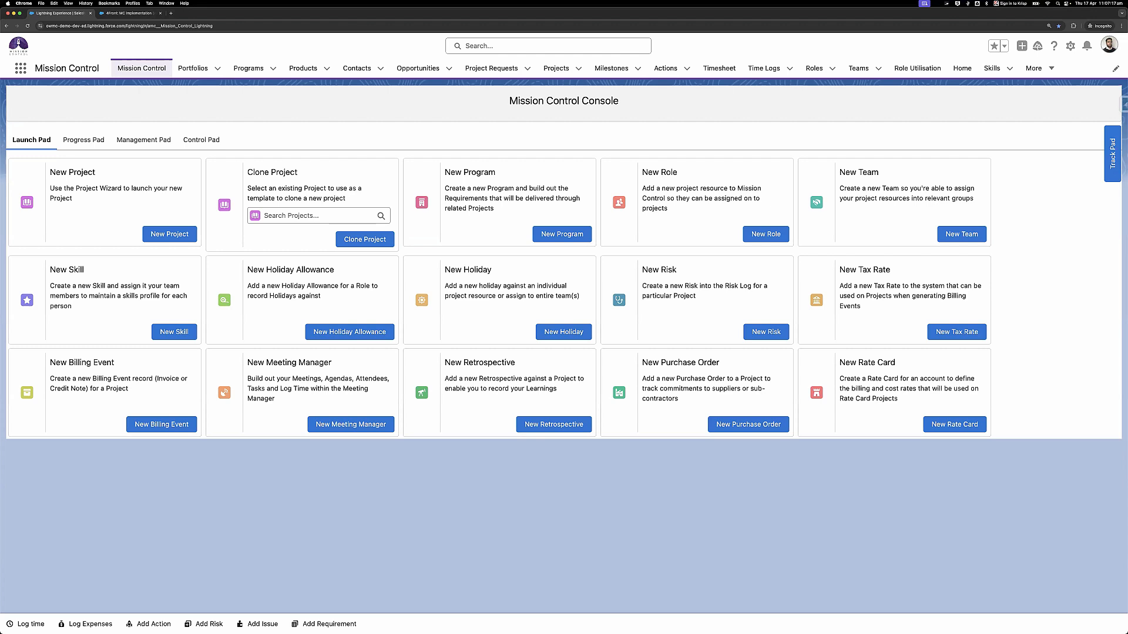
- Open the aprika.com website in a new private browser tab
{"action": "key", "text": "super+t"}
{"action": "type", "text": "a"}
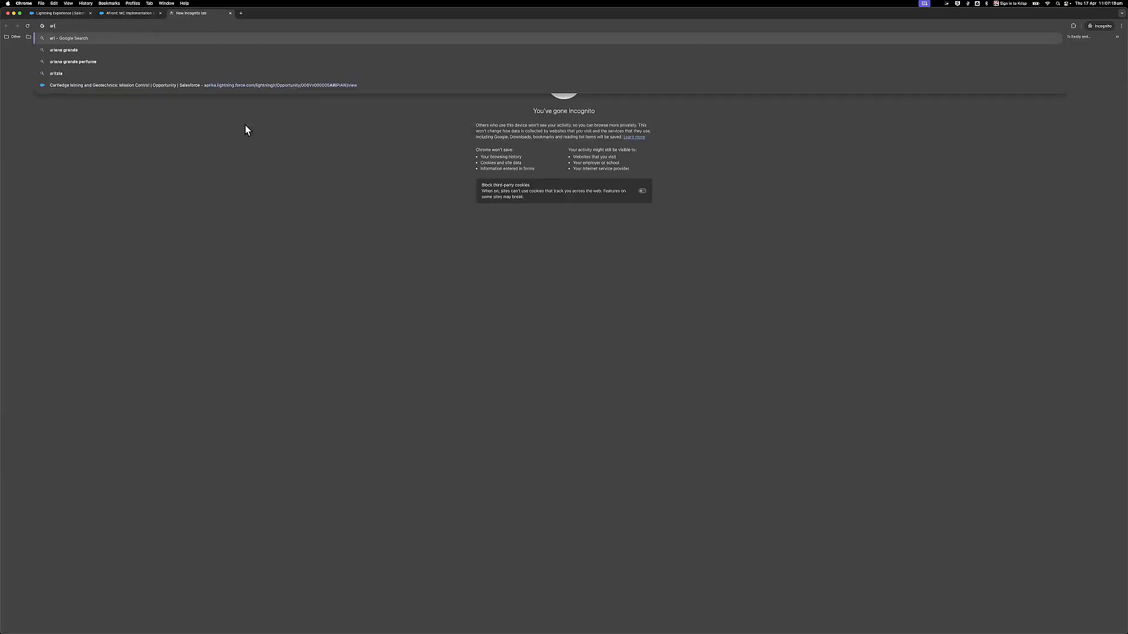
{"action": "type", "text": "prika."}
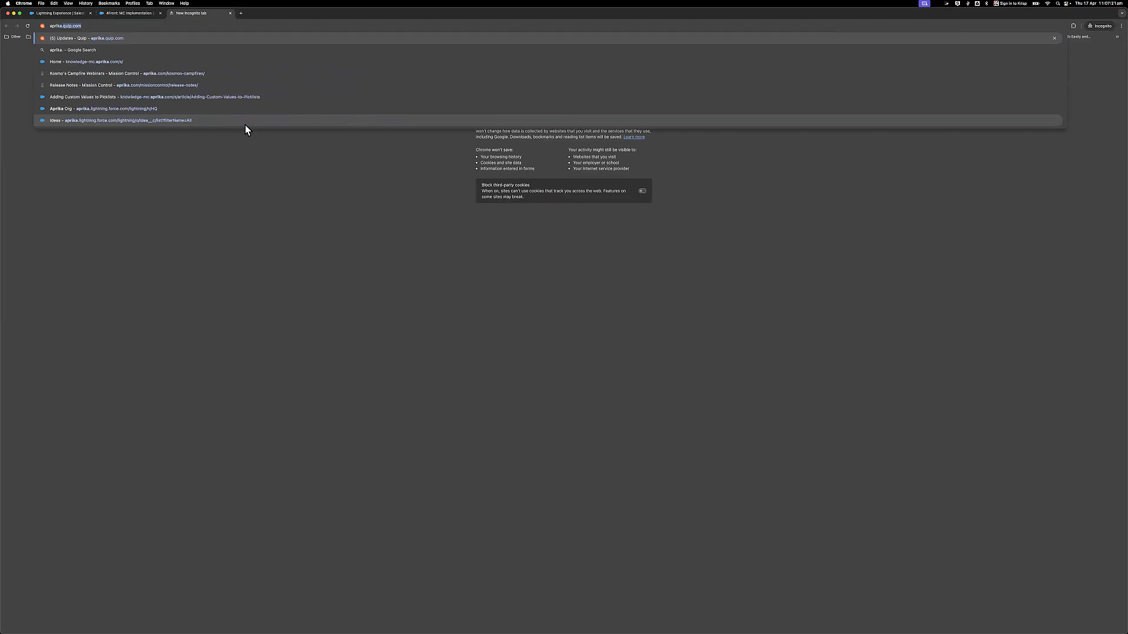
{"action": "type", "text": "com/"}
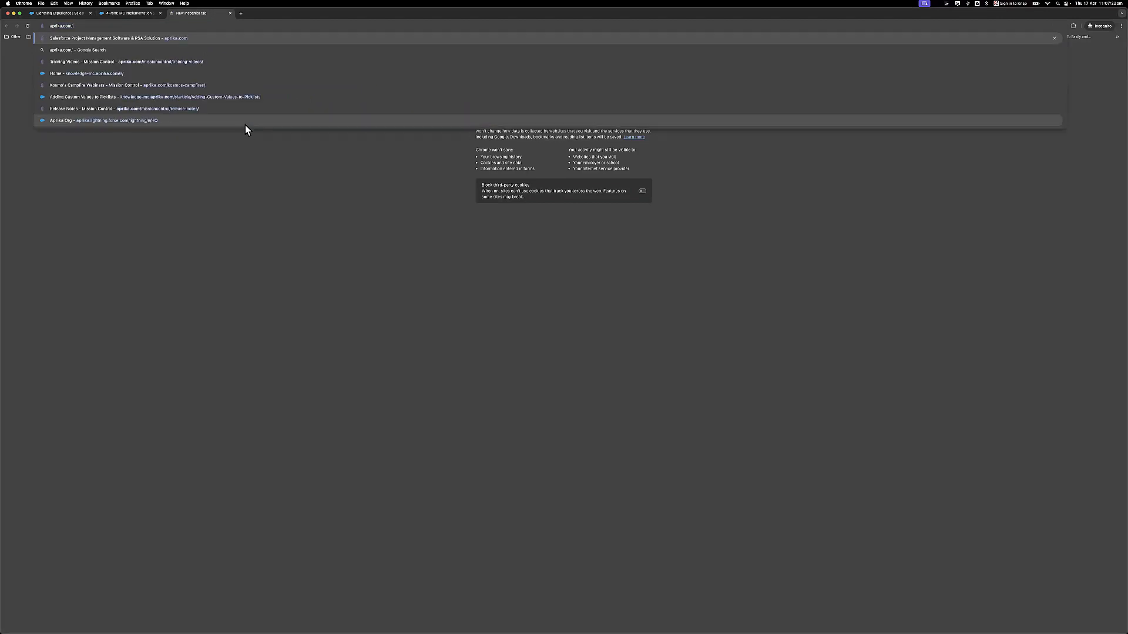
{"action": "key", "text": "Return"}
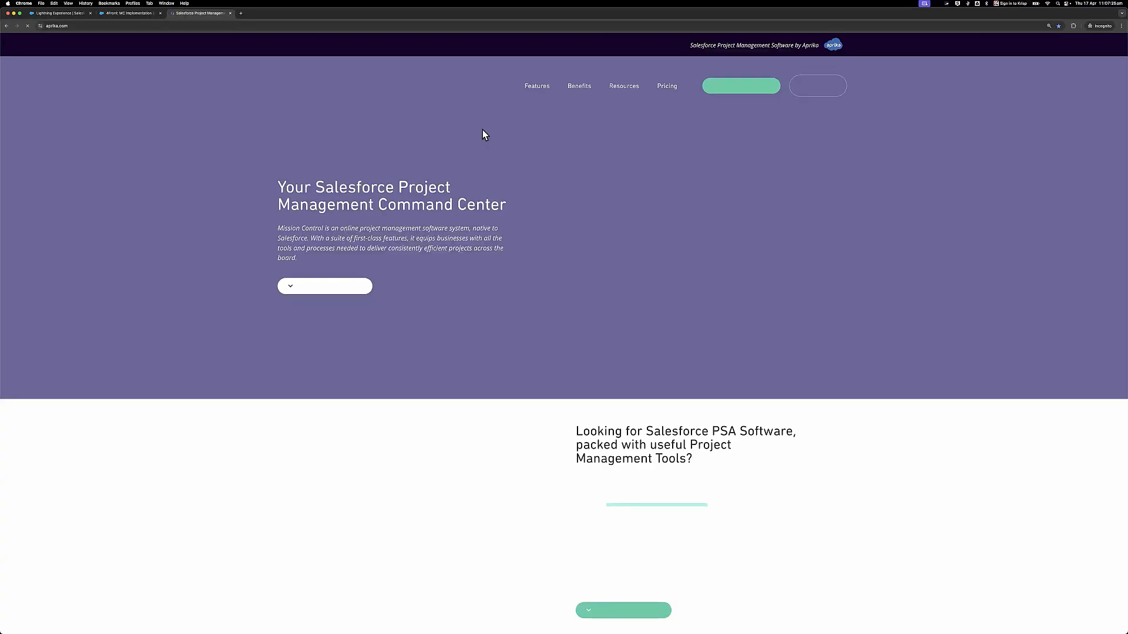
- Browse aprika.com's Kosmo's Campfire Webinars page for the Excel Import/Export session, then close the tab
{"action": "mouse_move", "coordinate": [624, 86]}
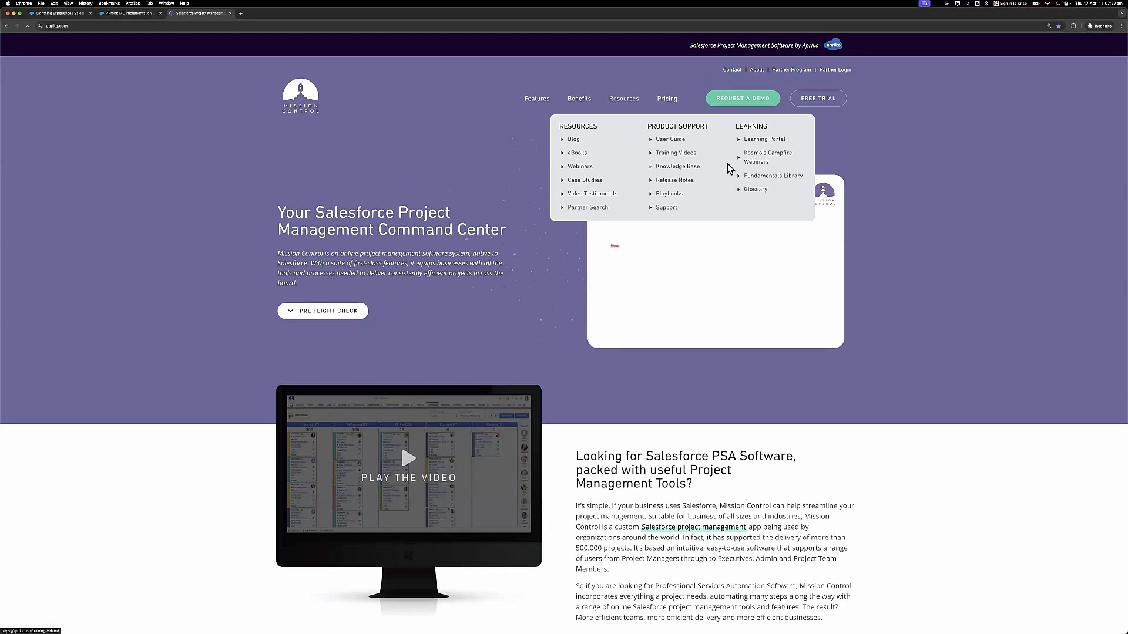
{"action": "left_click", "coordinate": [765, 165]}
{"action": "scroll", "coordinate": [664, 275], "scroll_direction": "down", "scroll_amount": 8}
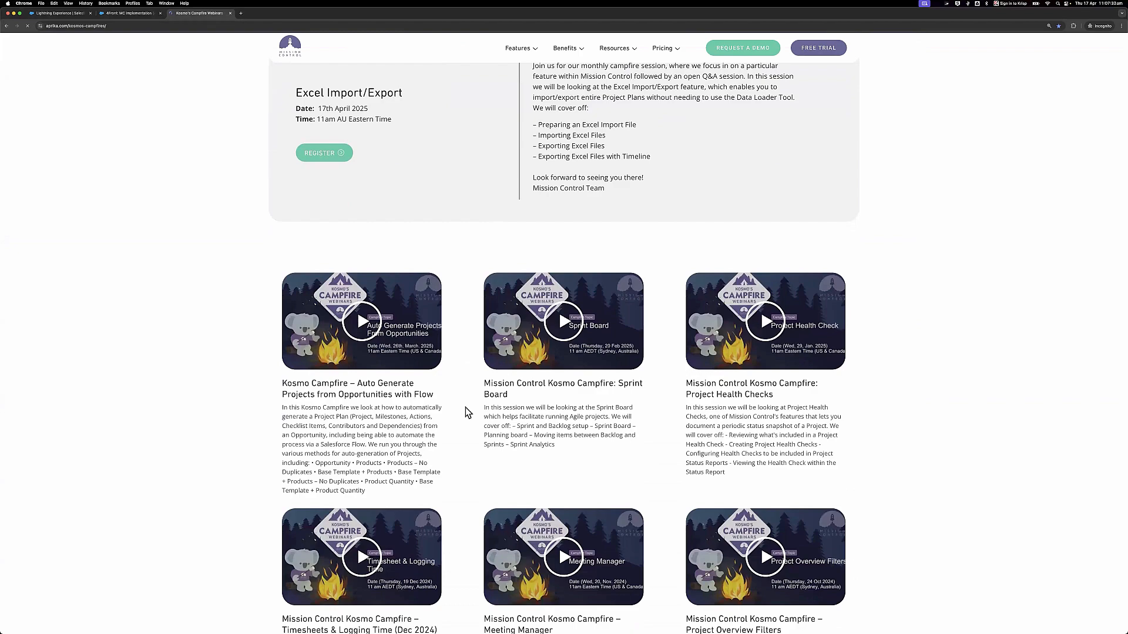
{"action": "scroll", "coordinate": [464, 412], "scroll_direction": "down", "scroll_amount": 2}
{"action": "scroll", "coordinate": [468, 413], "scroll_direction": "up", "scroll_amount": 5}
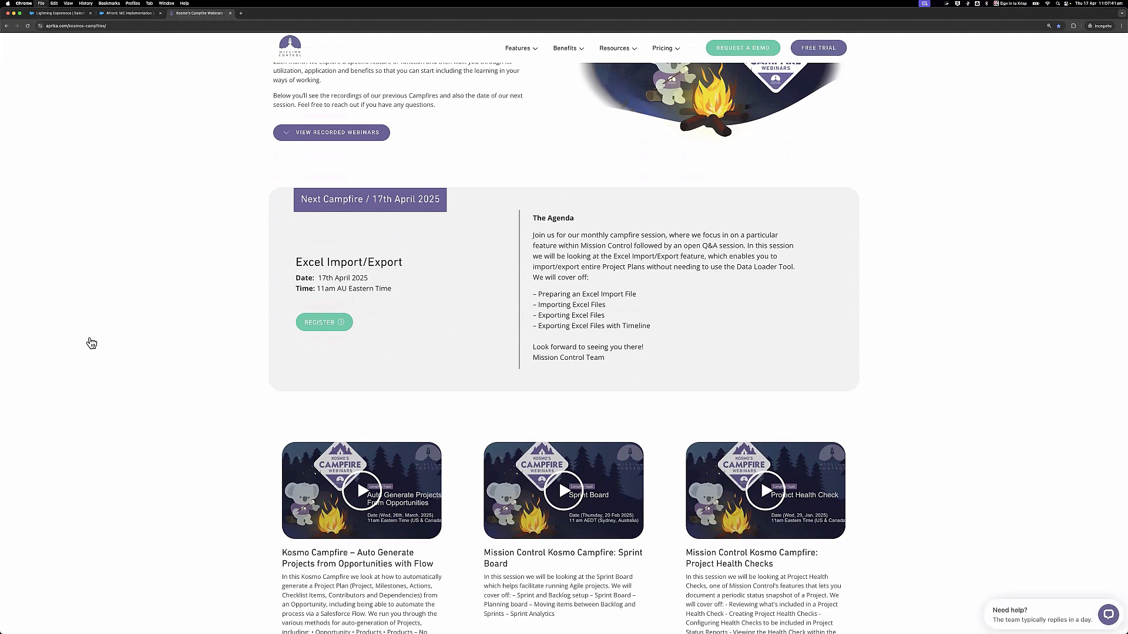
{"action": "key", "text": "super+w"}
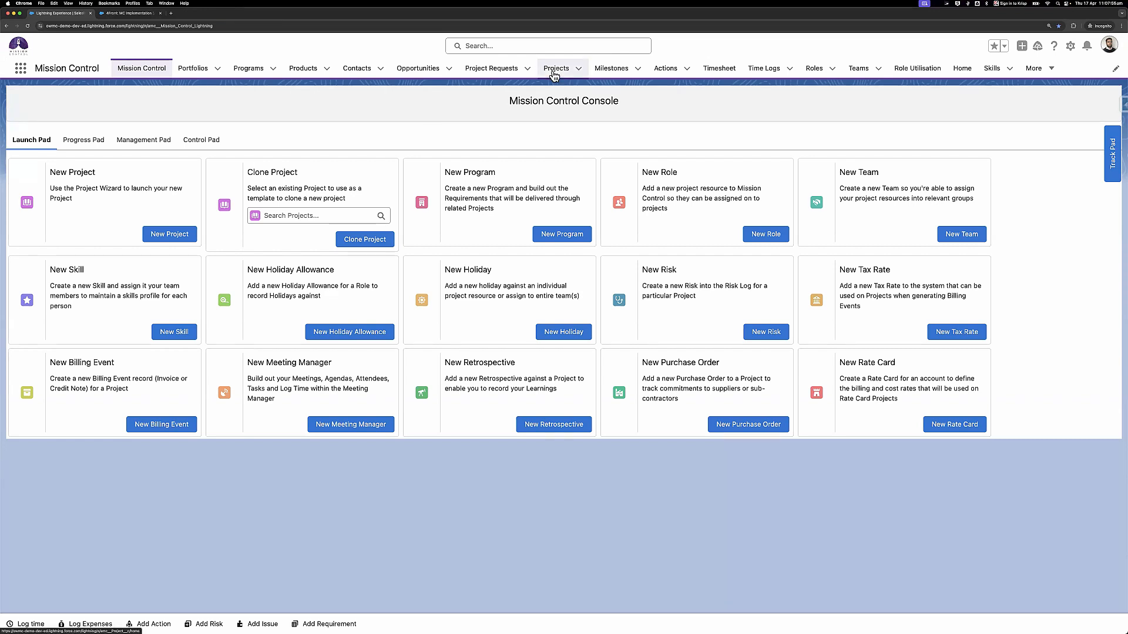
- Show the Gantt chart for the 4Front: MC Implementation (Agile) project
{"action": "left_click", "coordinate": [137, 13]}
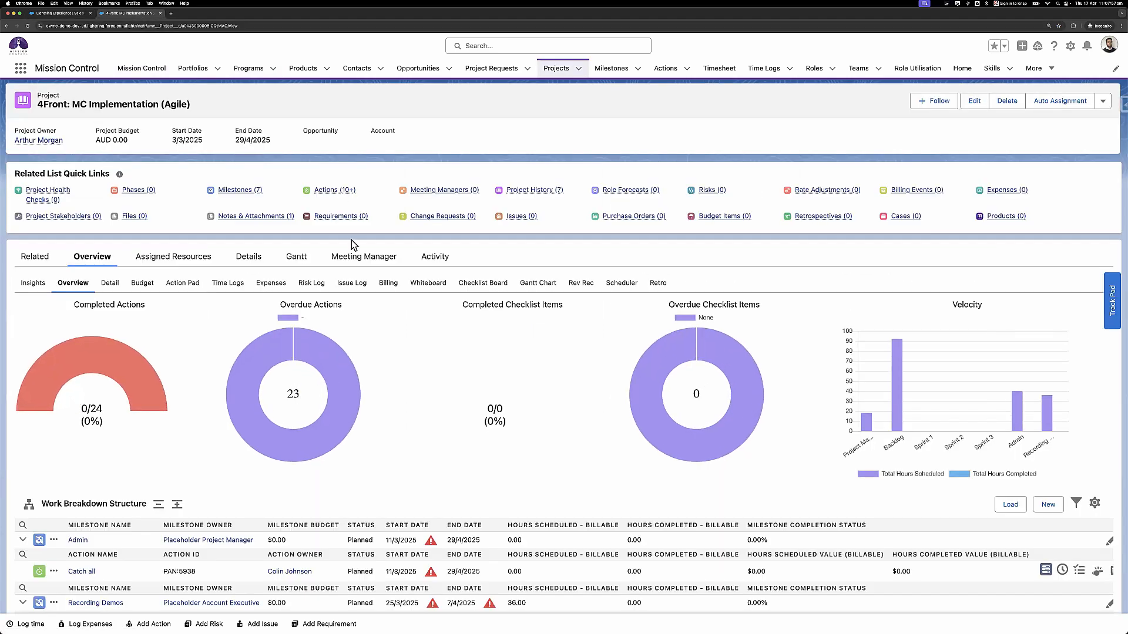
{"action": "left_click", "coordinate": [535, 285]}
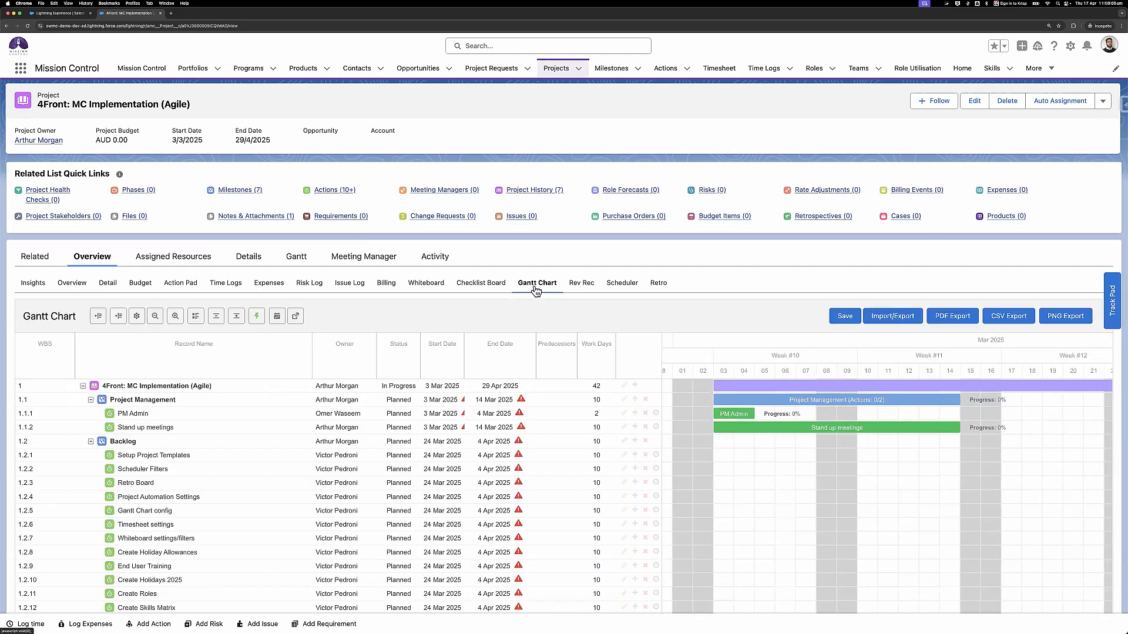
{"action": "scroll", "coordinate": [481, 237], "scroll_direction": "down", "scroll_amount": 3}
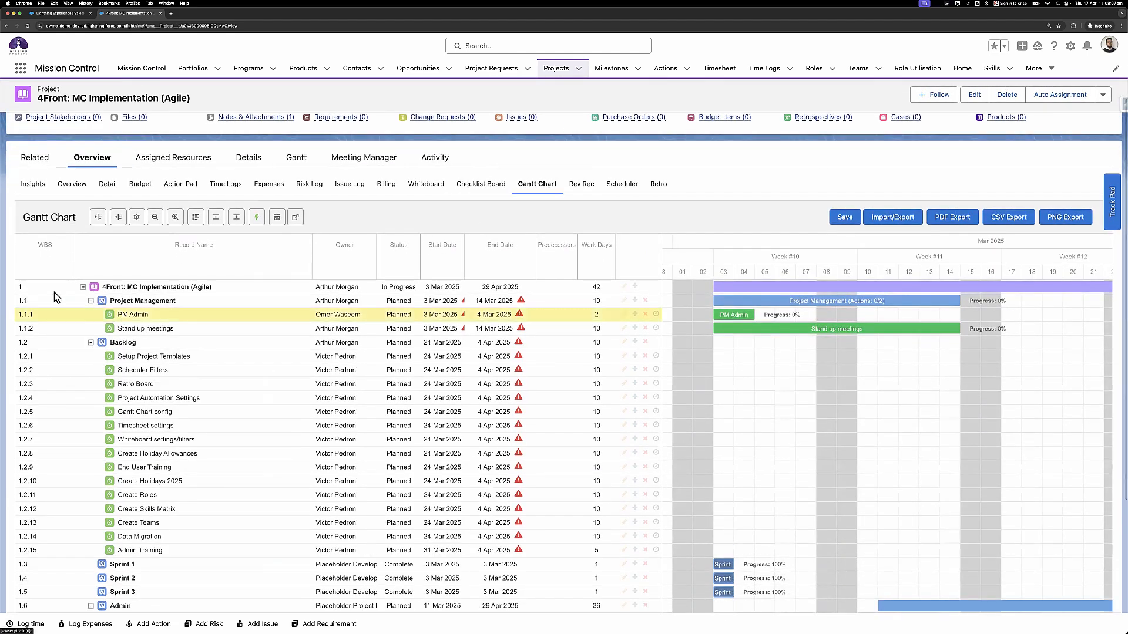
- Collapse the Project Management and Backlog milestones in the Gantt chart
{"action": "mouse_move", "coordinate": [47, 281]}
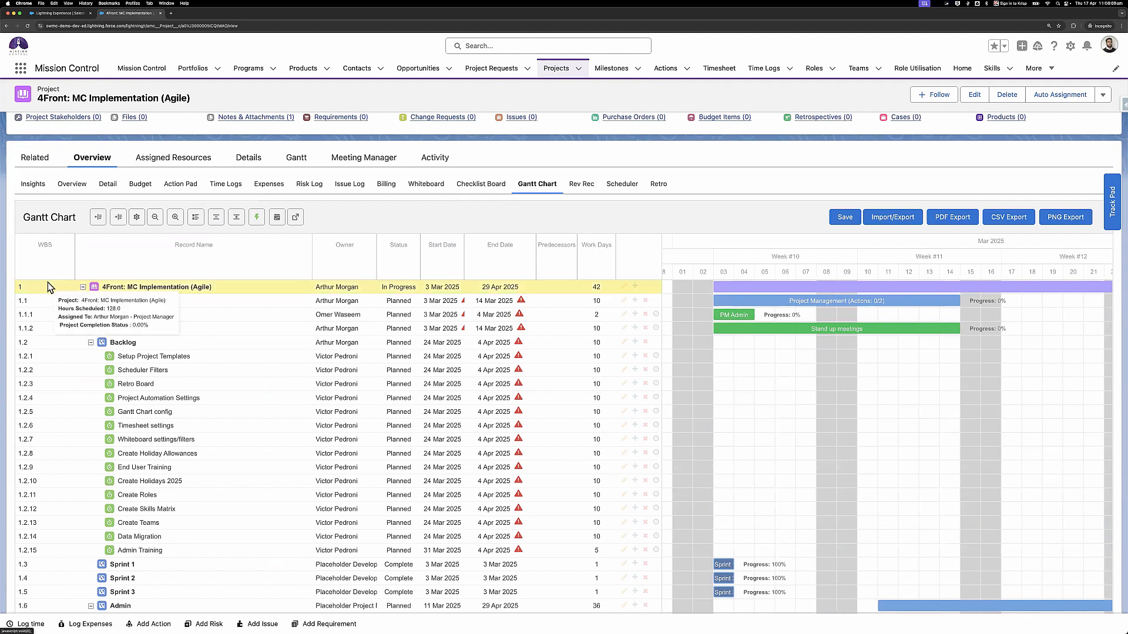
{"action": "mouse_move", "coordinate": [47, 330]}
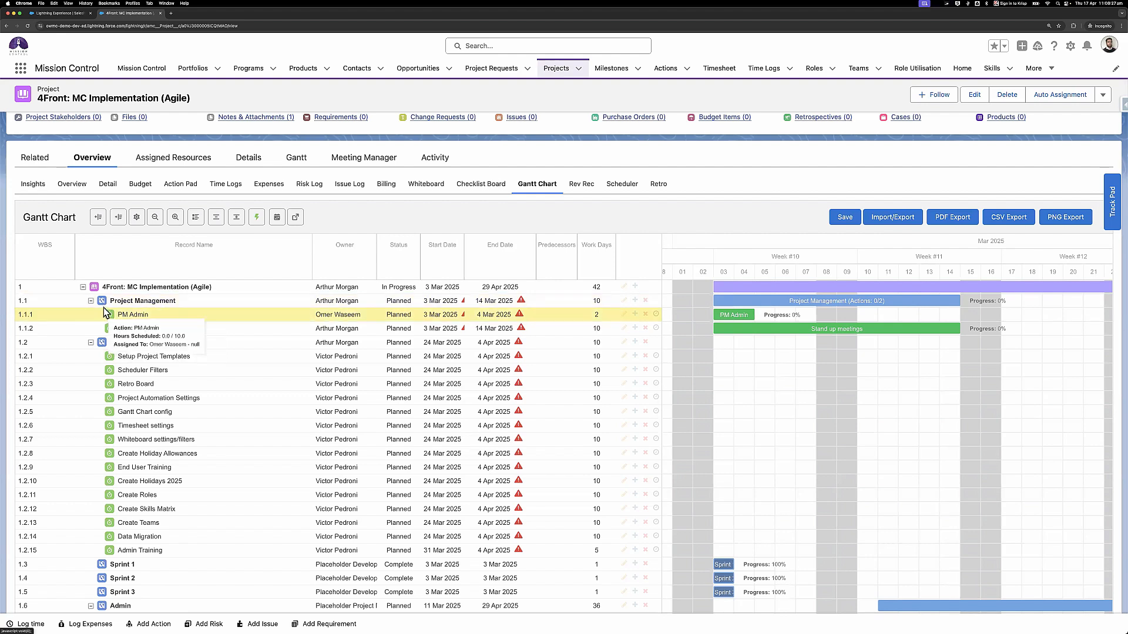
{"action": "mouse_move", "coordinate": [104, 312]}
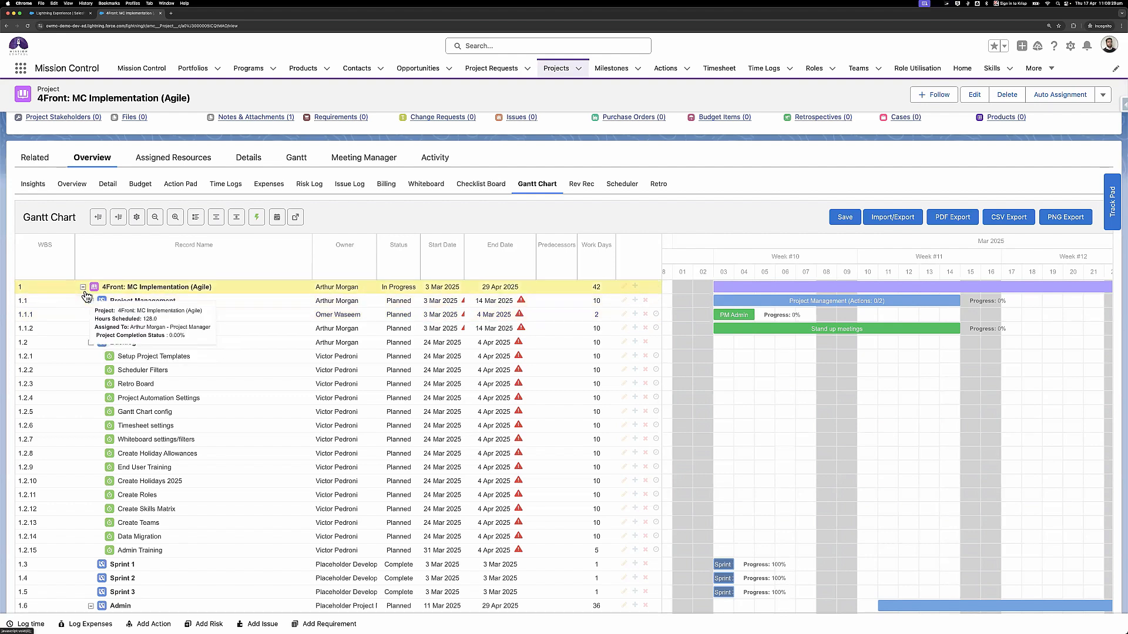
{"action": "mouse_move", "coordinate": [138, 320]}
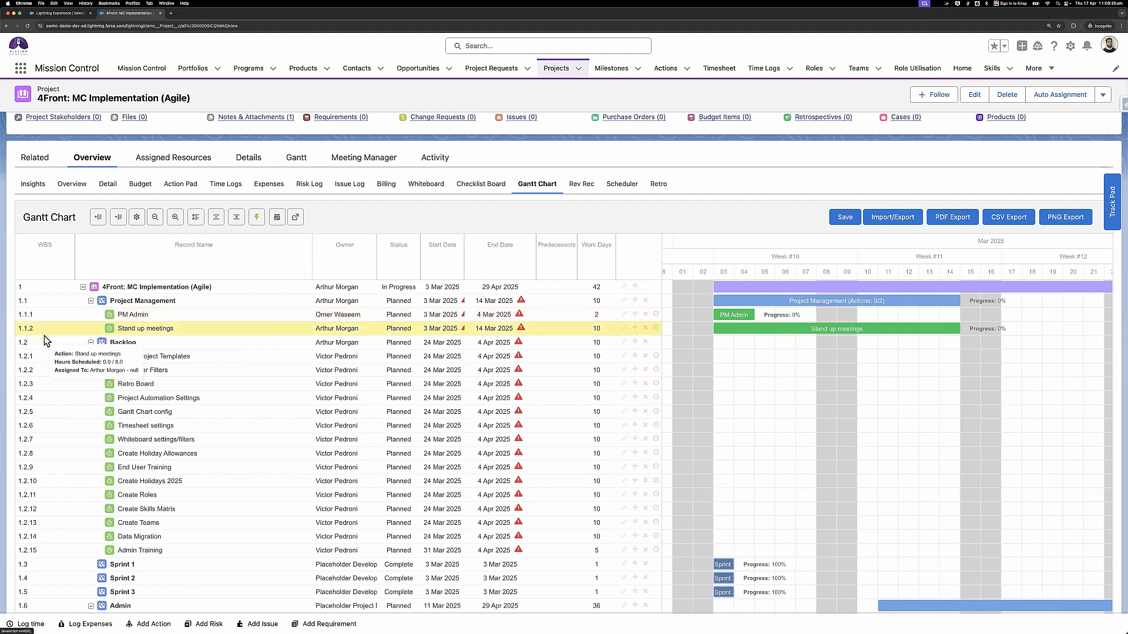
{"action": "left_click", "coordinate": [90, 301]}
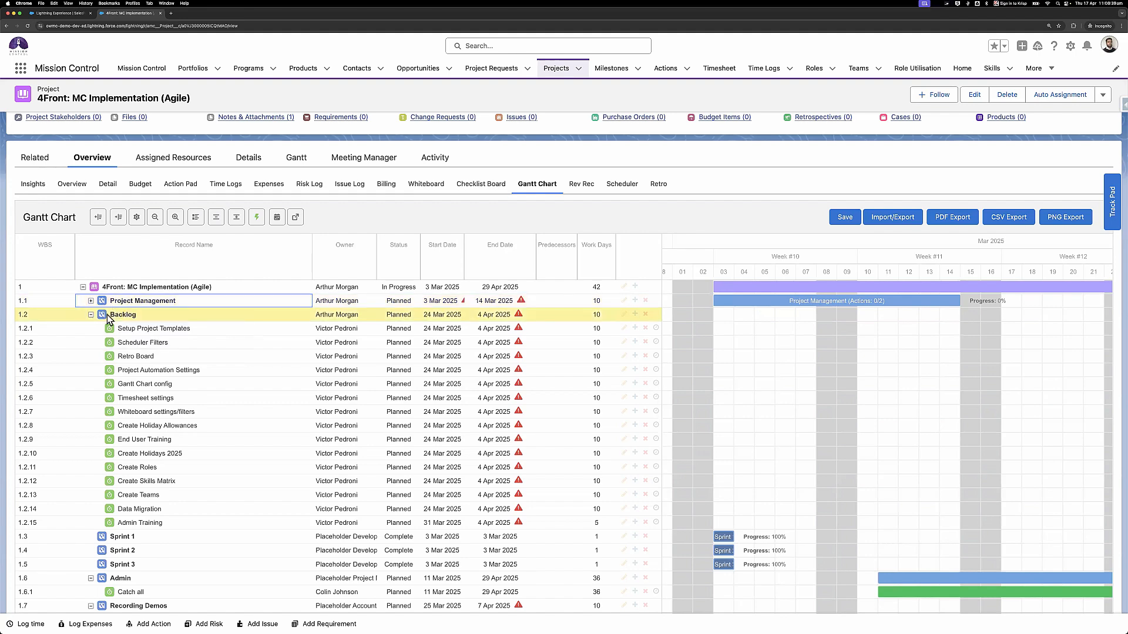
{"action": "left_click", "coordinate": [114, 318]}
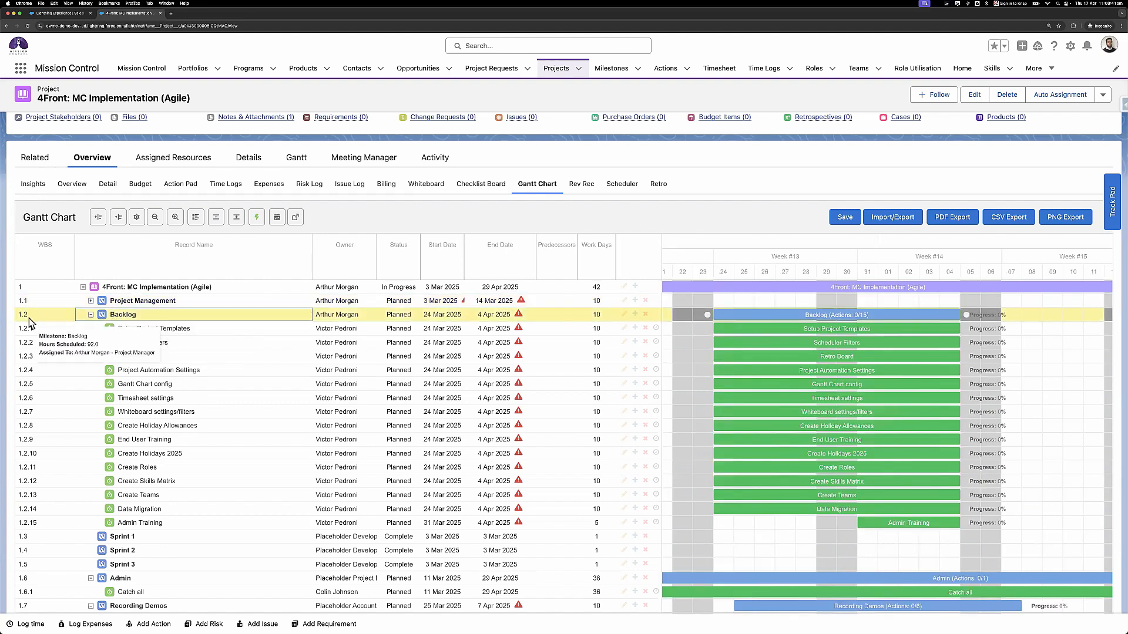
{"action": "left_click", "coordinate": [91, 316]}
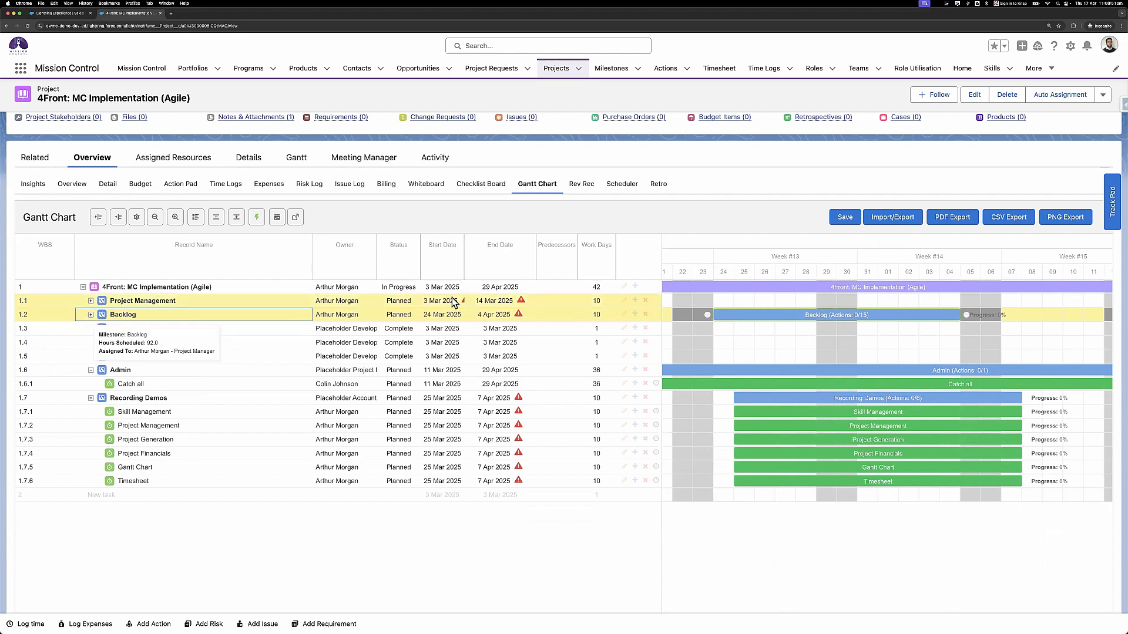
{"action": "scroll", "coordinate": [631, 328], "scroll_direction": "up", "scroll_amount": 2}
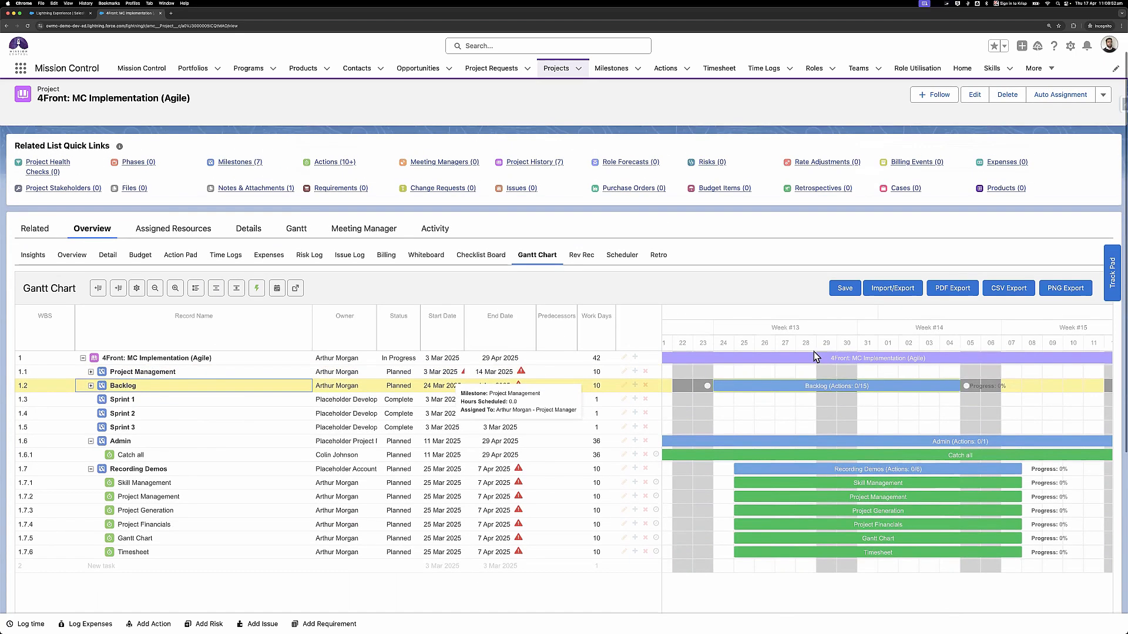
- Look over the project's Import/Export options, then cancel the dialog
{"action": "left_click", "coordinate": [888, 290]}
{"action": "scroll", "coordinate": [668, 453], "scroll_direction": "down", "scroll_amount": 3}
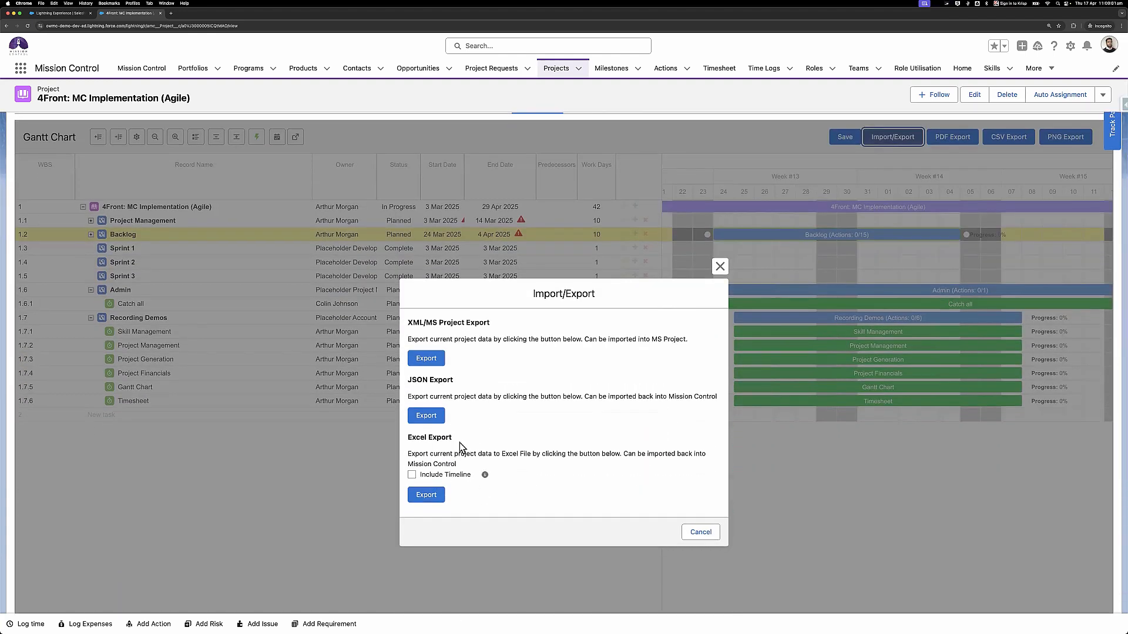
{"action": "left_click", "coordinate": [708, 536]}
{"action": "scroll", "coordinate": [618, 499], "scroll_direction": "up", "scroll_amount": 3}
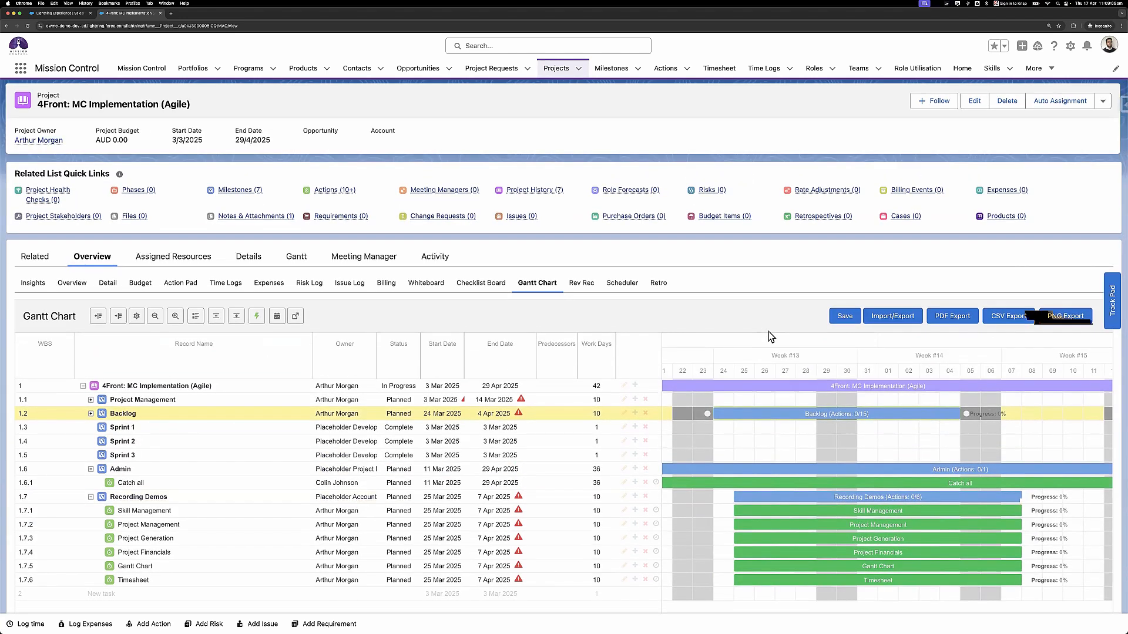
- Go to the standalone Gantt Chart page via More, dismissing the app search and Project Filters
{"action": "left_click", "coordinate": [1037, 77]}
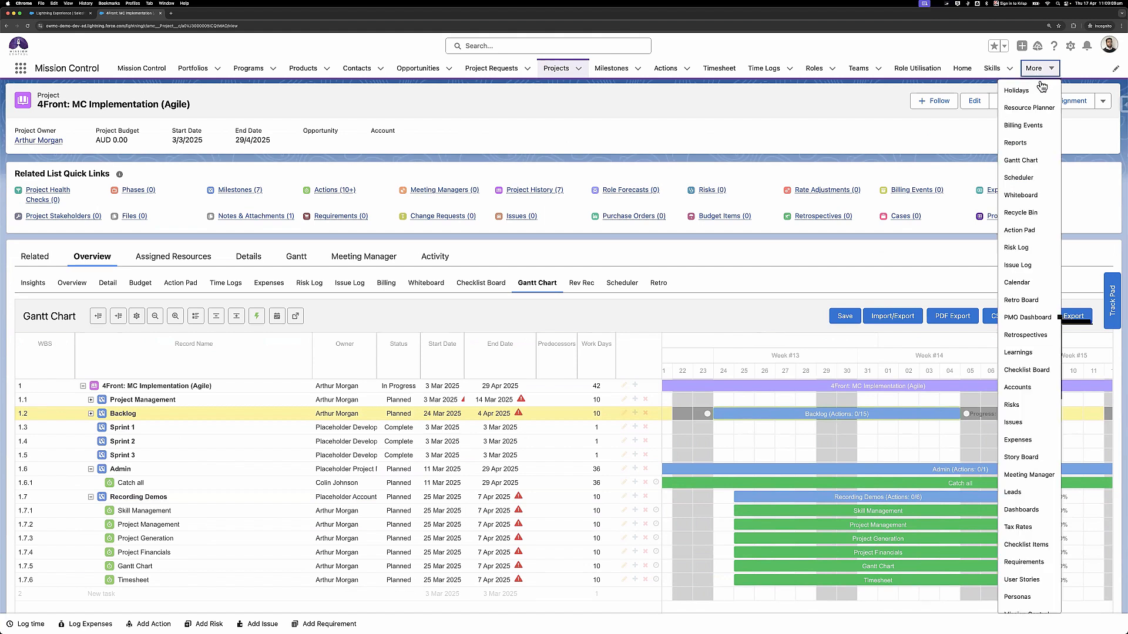
{"action": "left_click", "coordinate": [1025, 166]}
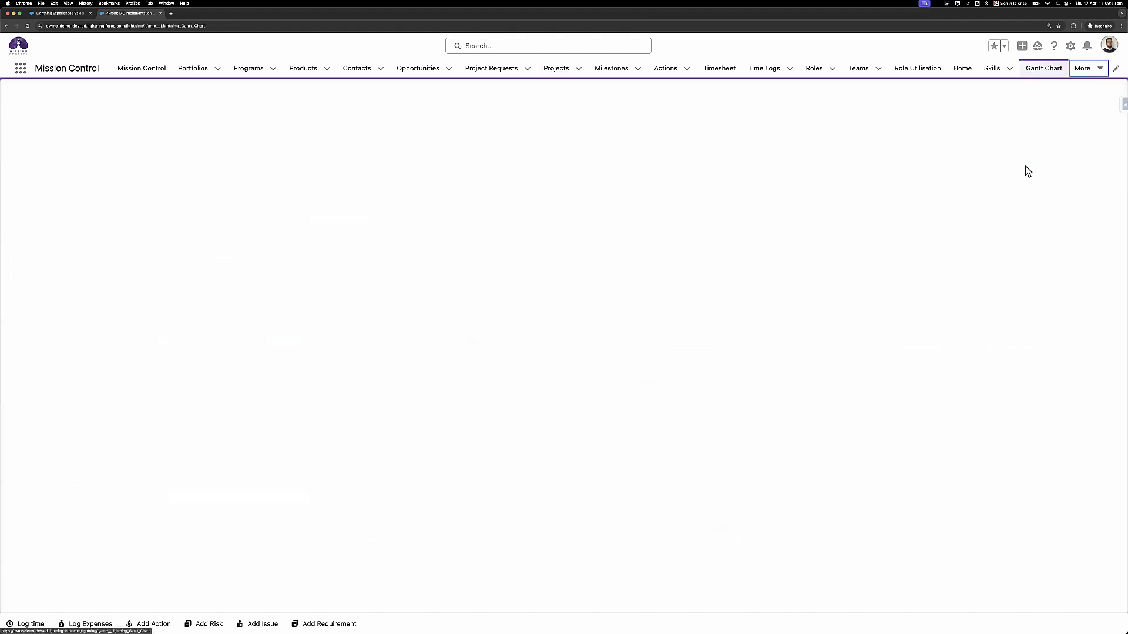
{"action": "left_click", "coordinate": [19, 74]}
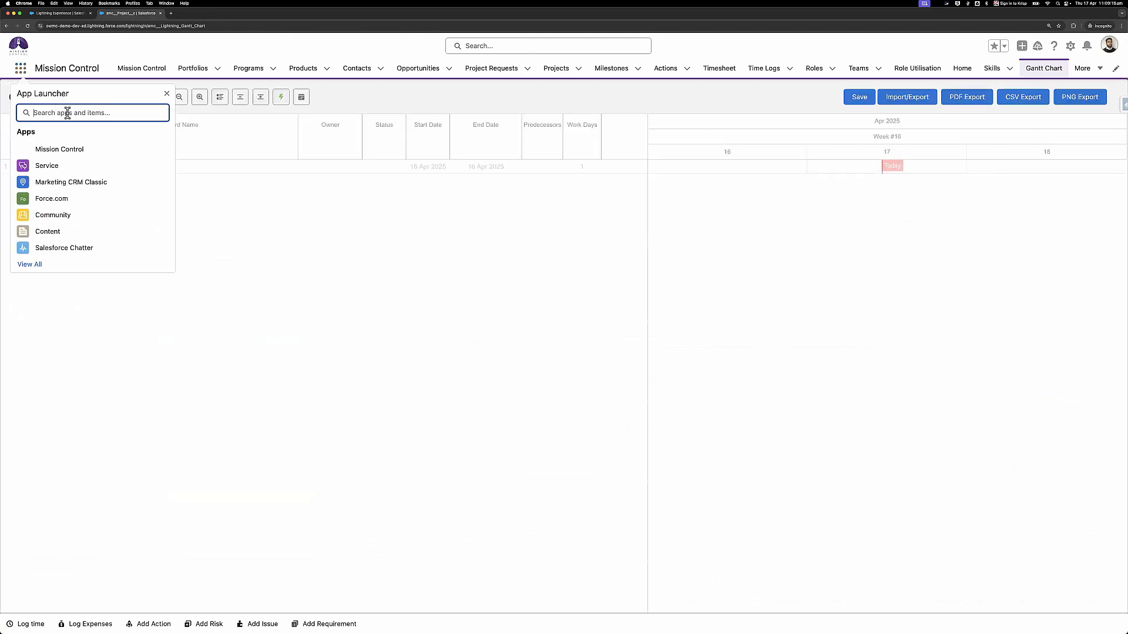
{"action": "type", "text": "Gantt"}
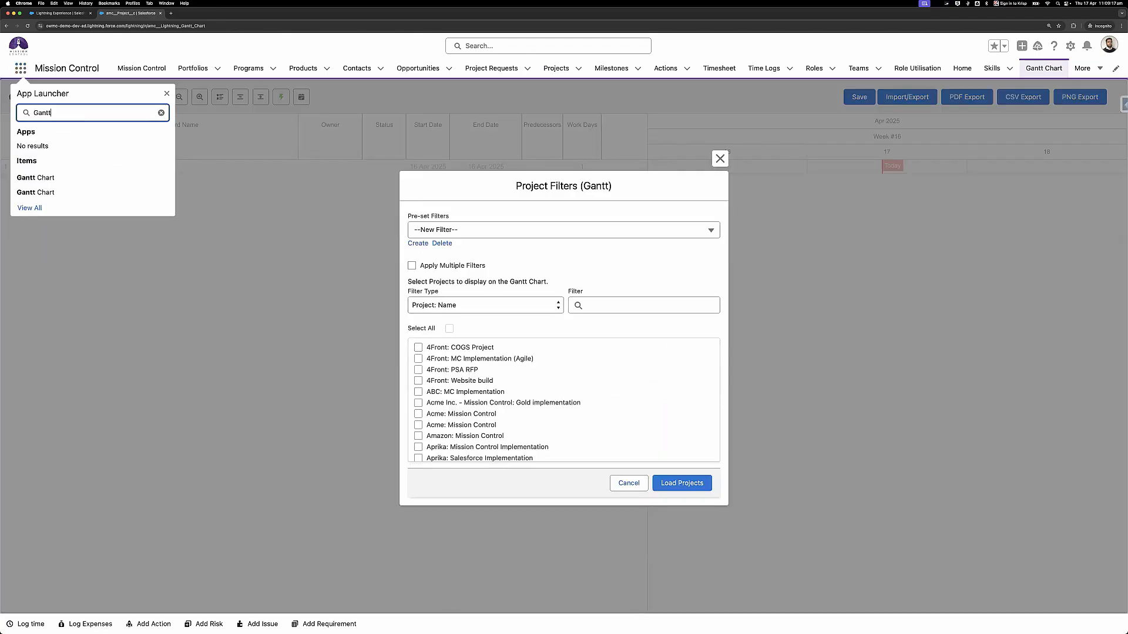
{"action": "left_click", "coordinate": [514, 254]}
{"action": "left_click", "coordinate": [167, 93]}
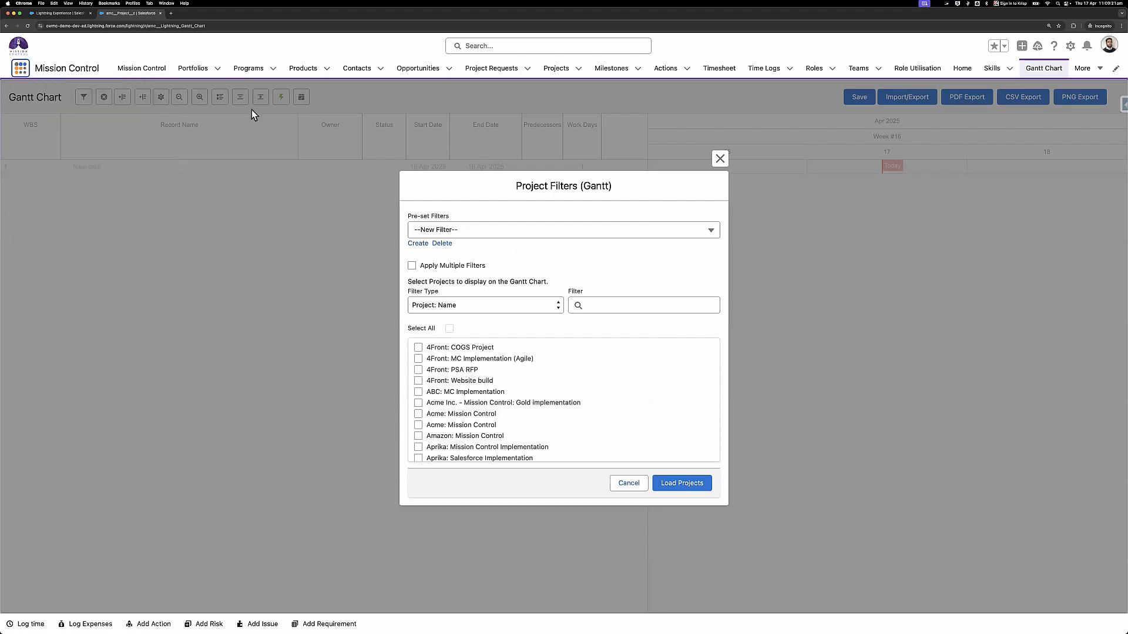
{"action": "left_click", "coordinate": [721, 160]}
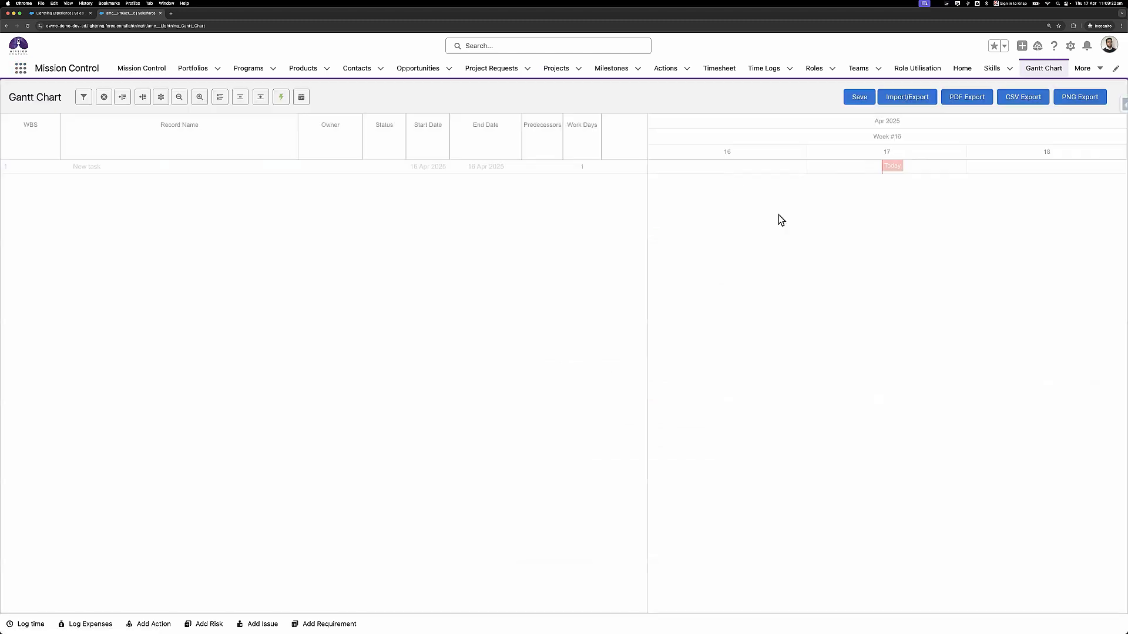
- Bring up the Gantt Chart Import/Export dialog and scroll down to its Excel Import section
{"action": "left_click", "coordinate": [901, 97]}
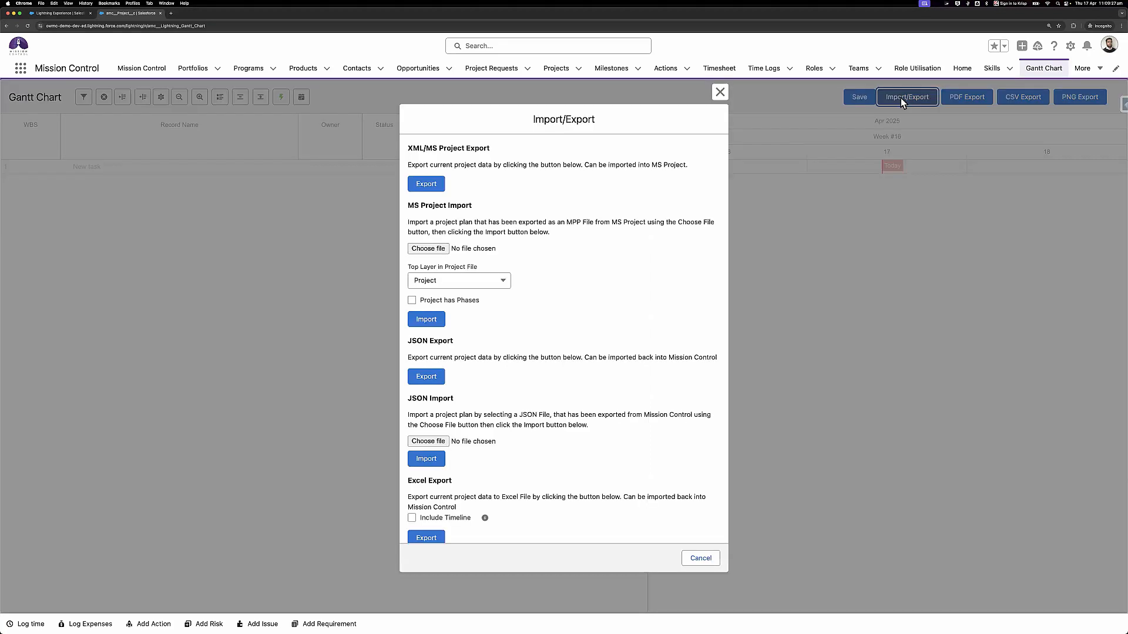
{"action": "scroll", "coordinate": [597, 346], "scroll_direction": "down", "scroll_amount": 4}
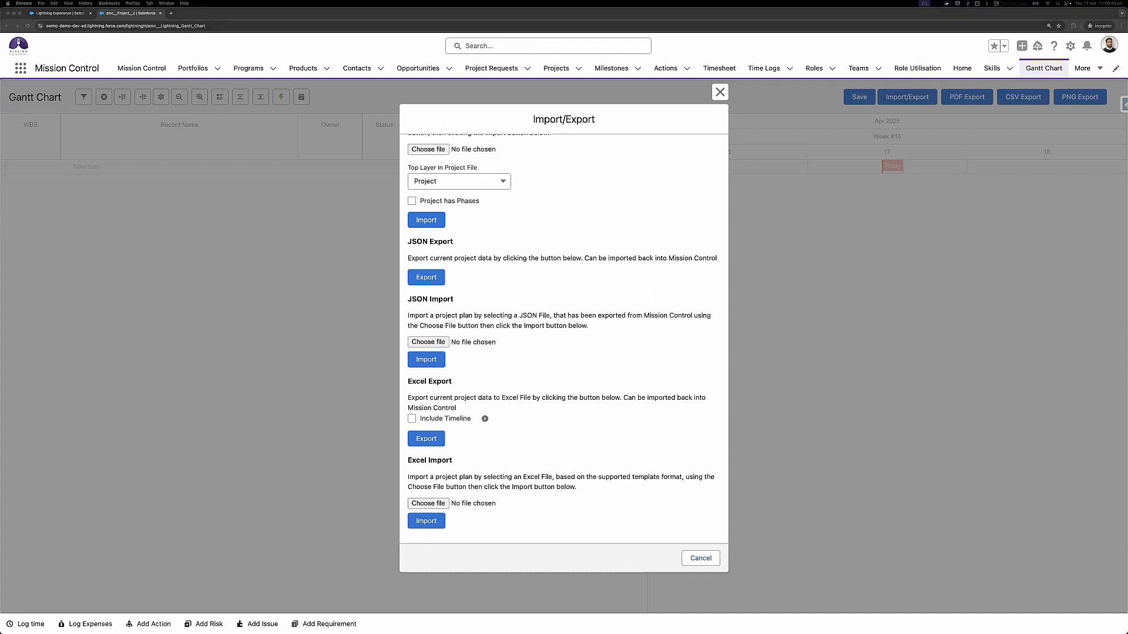
- Copy the Excel Import Template as 'Excel Import Project Import.xlsx' and open it in Excel
{"action": "key", "text": "super+Tab"}
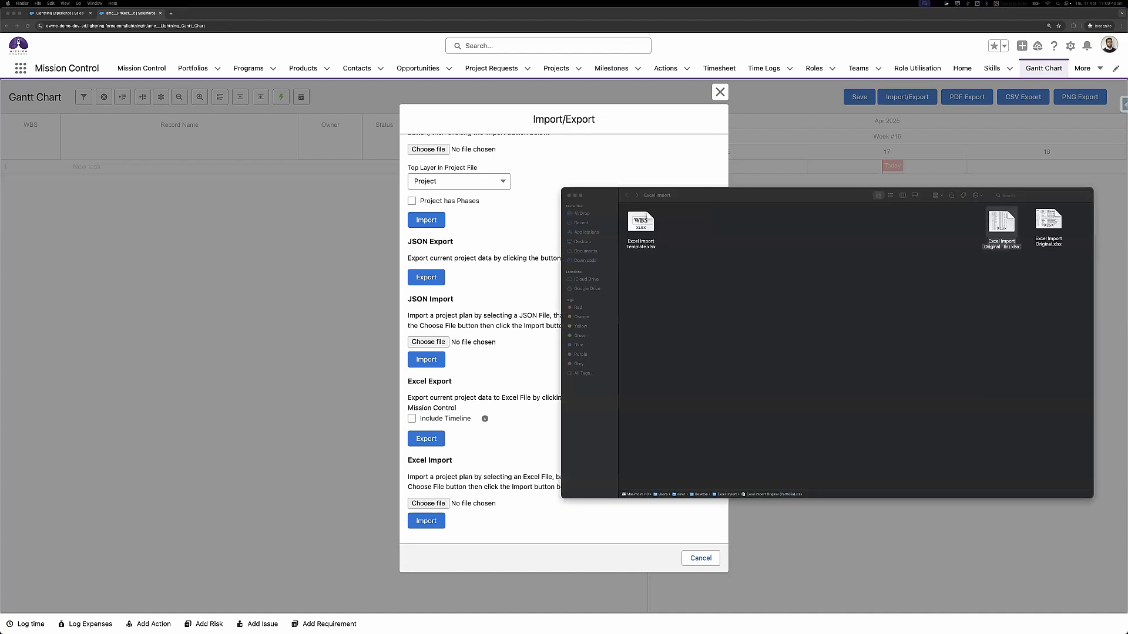
{"action": "left_click_drag", "start_coordinate": [638, 227], "coordinate": [683, 229]}
{"action": "key", "text": "Return"}
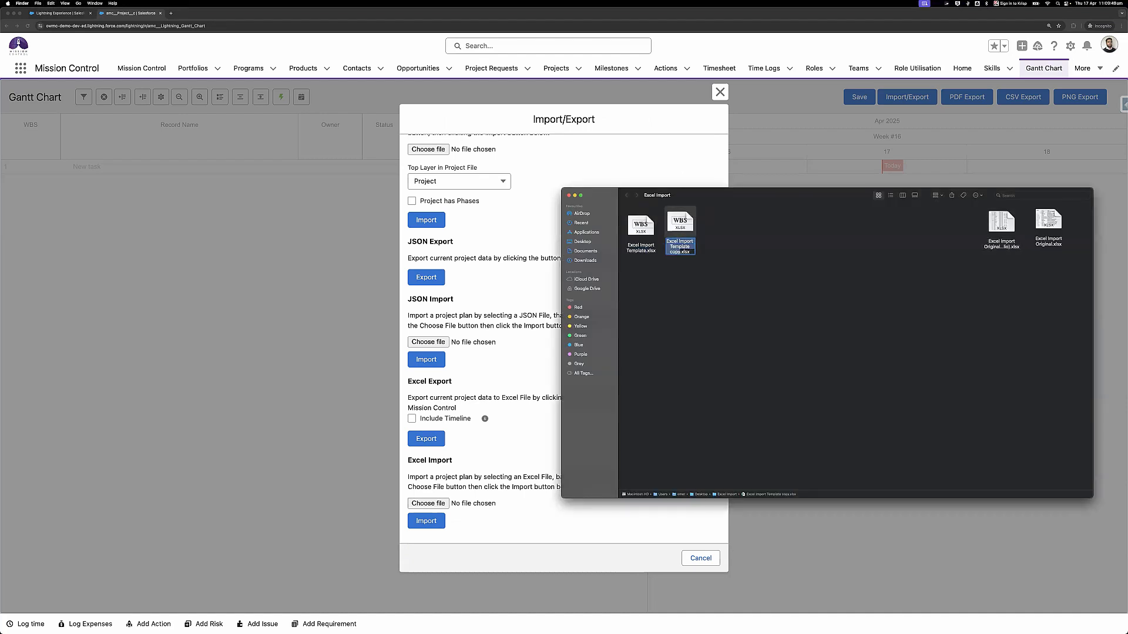
{"action": "key", "text": "Right"}
{"action": "key", "text": "BackSpace"}
{"action": "key", "text": "BackSpace"}
{"action": "key", "text": "BackSpace"}
{"action": "key", "text": "BackSpace"}
{"action": "key", "text": "BackSpace"}
{"action": "key", "text": "BackSpace"}
{"action": "key", "text": "BackSpace"}
{"action": "key", "text": "BackSpace"}
{"action": "key", "text": "BackSpace"}
{"action": "key", "text": "BackSpace"}
{"action": "key", "text": "BackSpace"}
{"action": "key", "text": "BackSpace"}
{"action": "key", "text": "BackSpace"}
{"action": "type", "text": "Project"}
{"action": "type", "text": " Import"}
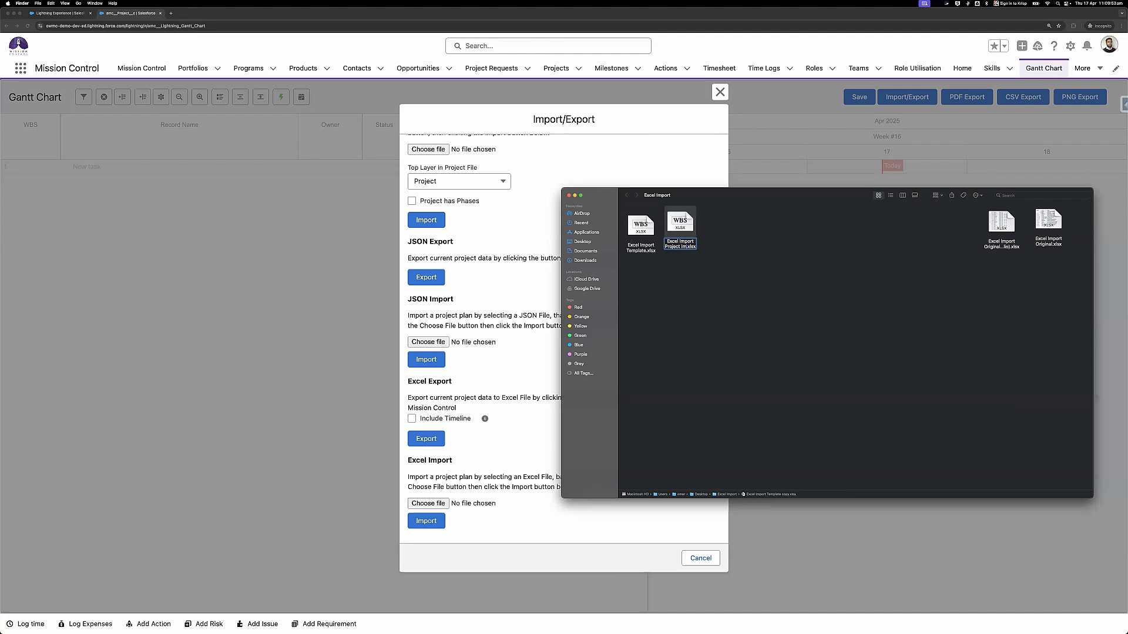
{"action": "key", "text": "Return"}
{"action": "double_click", "coordinate": [681, 224]}
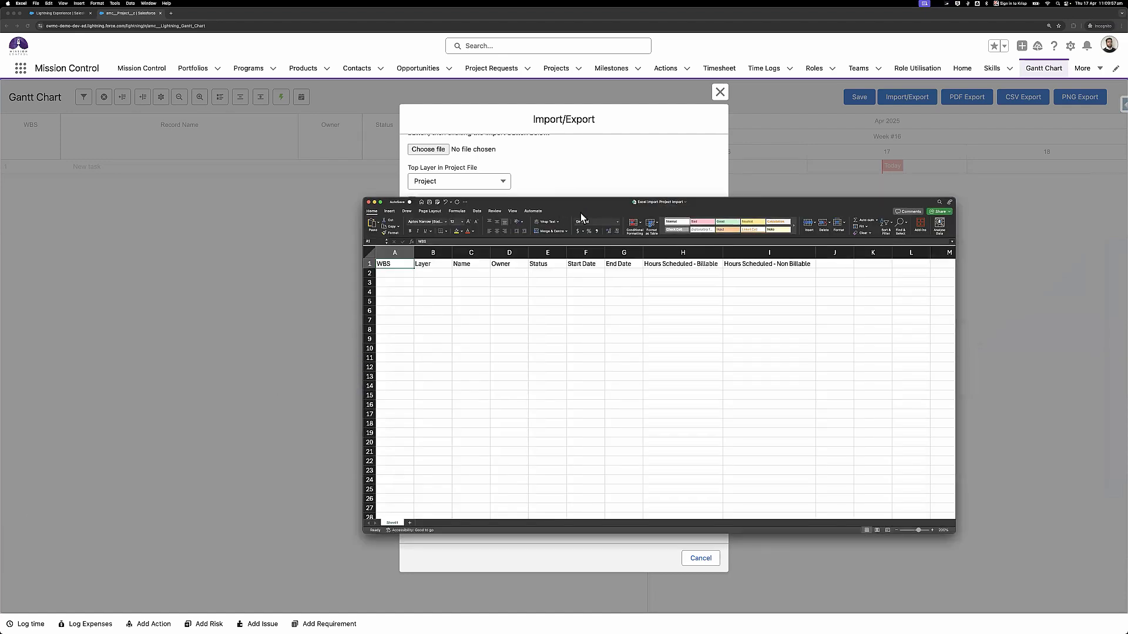
- Maximise the Project Import workbook window so the WBS-to-Hours header row is readable
{"action": "left_click_drag", "start_coordinate": [580, 212], "coordinate": [579, 172]}
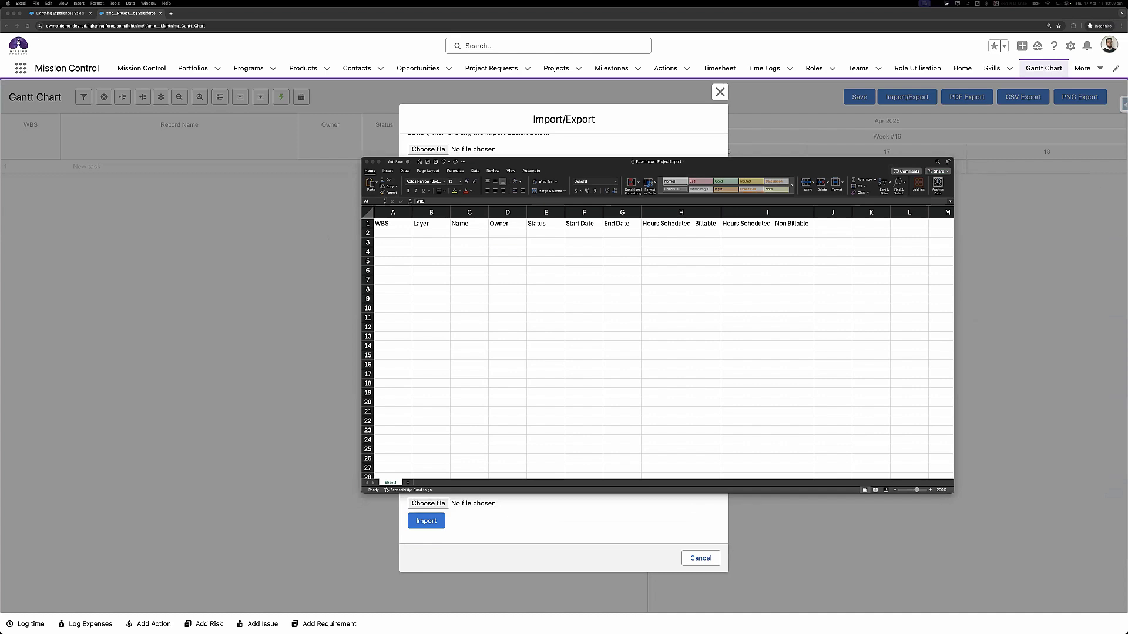
{"action": "left_click", "coordinate": [396, 235]}
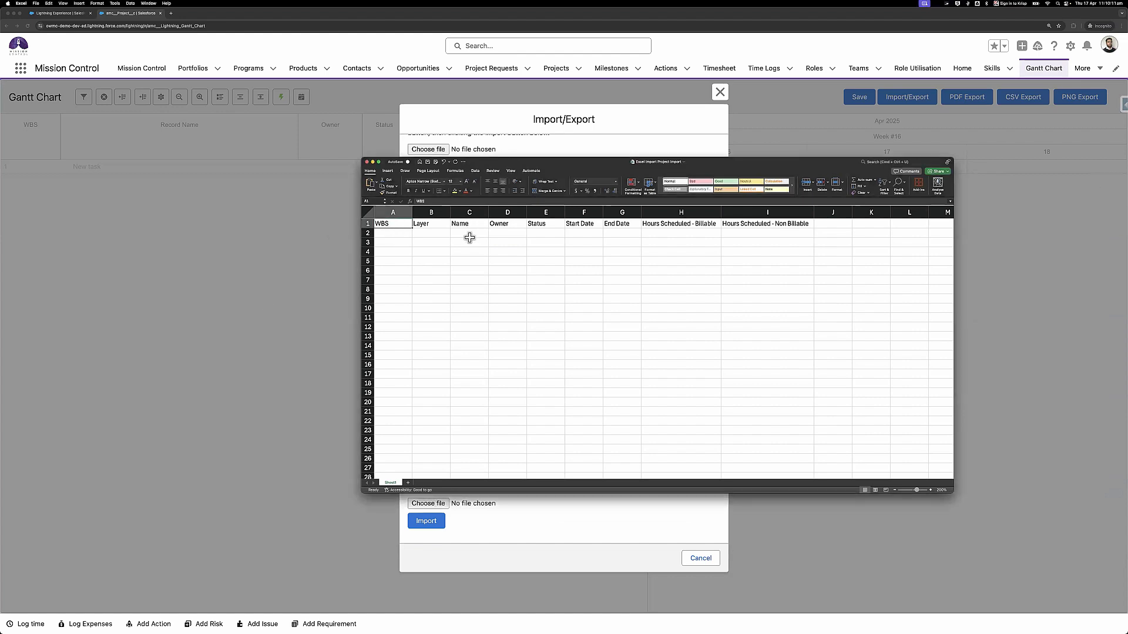
{"action": "scroll", "coordinate": [469, 237], "scroll_direction": "up", "scroll_amount": 2}
{"action": "double_click", "coordinate": [513, 162]}
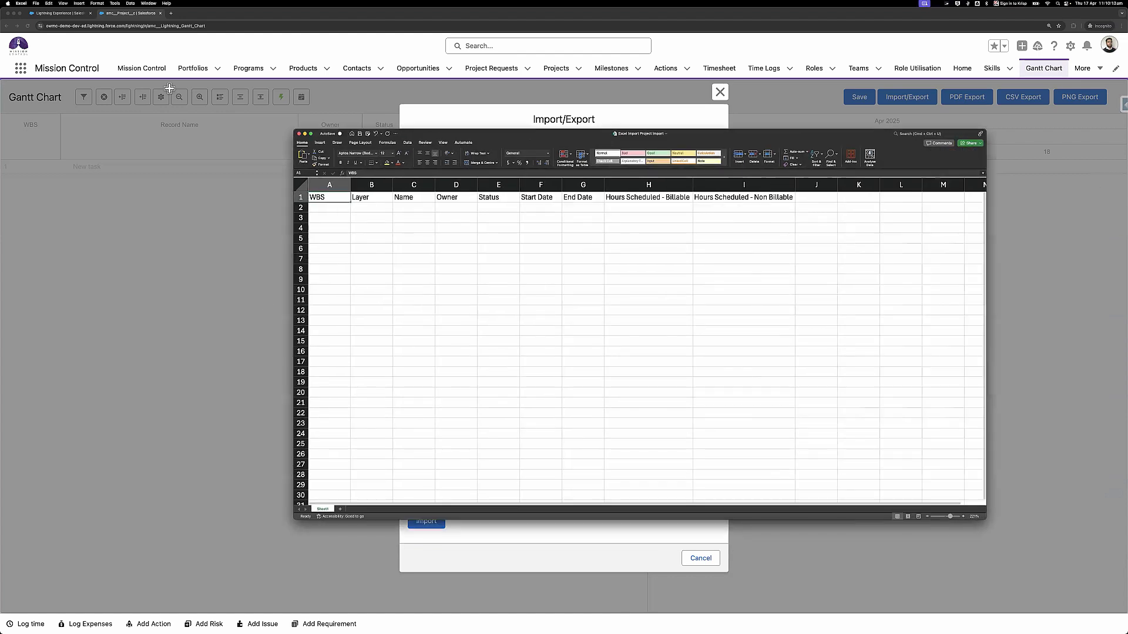
{"action": "scroll", "coordinate": [94, 83], "scroll_direction": "up", "scroll_amount": 5}
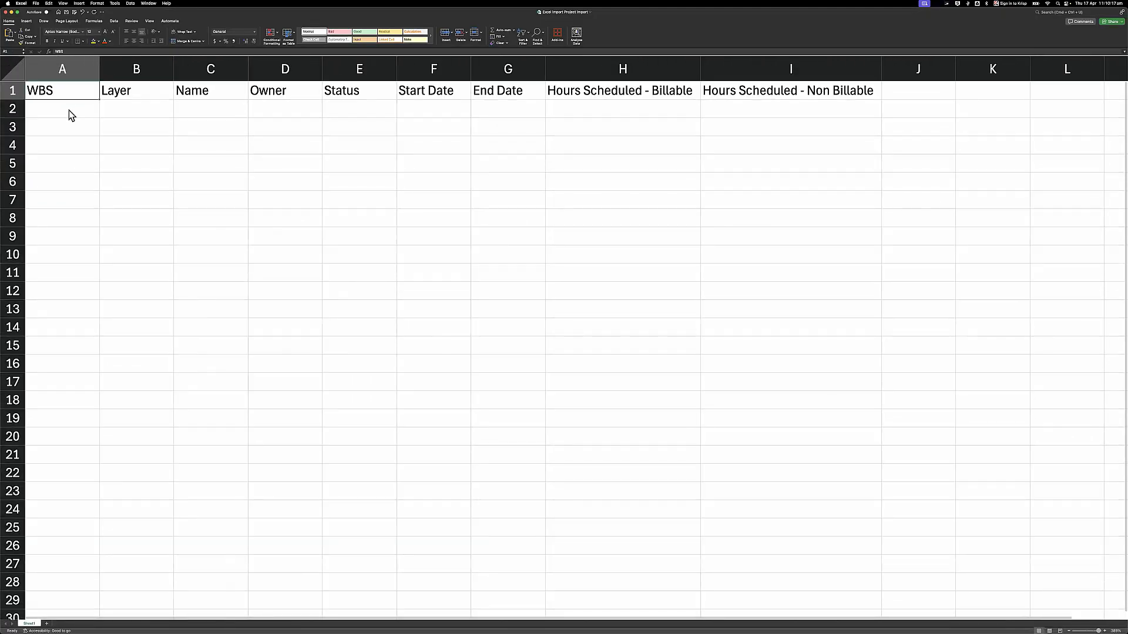
{"action": "left_click", "coordinate": [160, 90]}
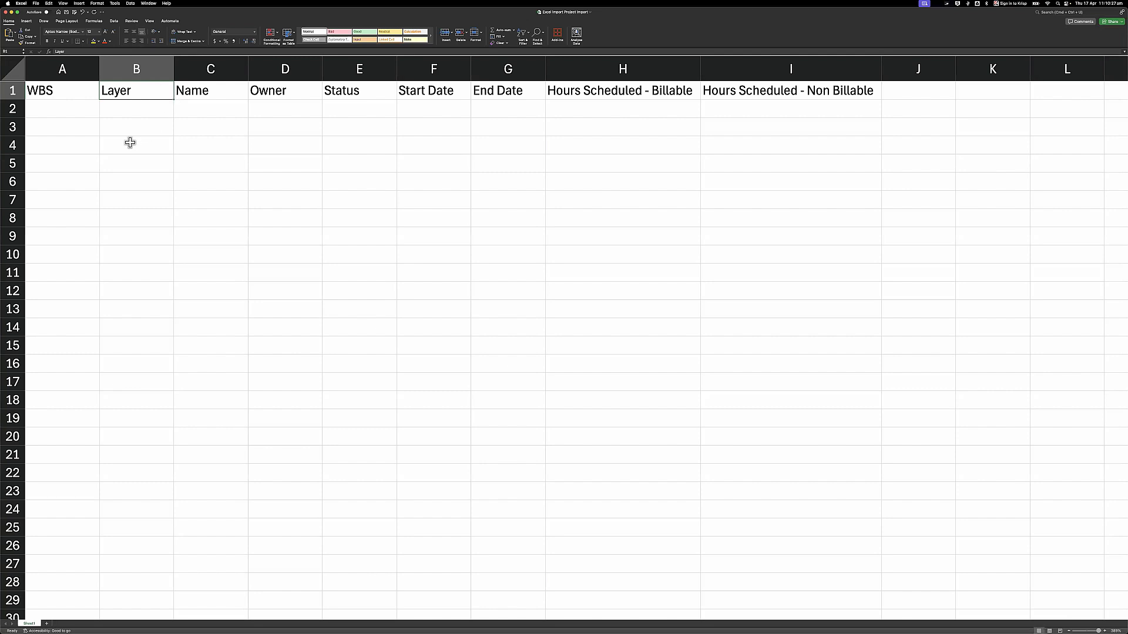
{"action": "left_click", "coordinate": [65, 112]}
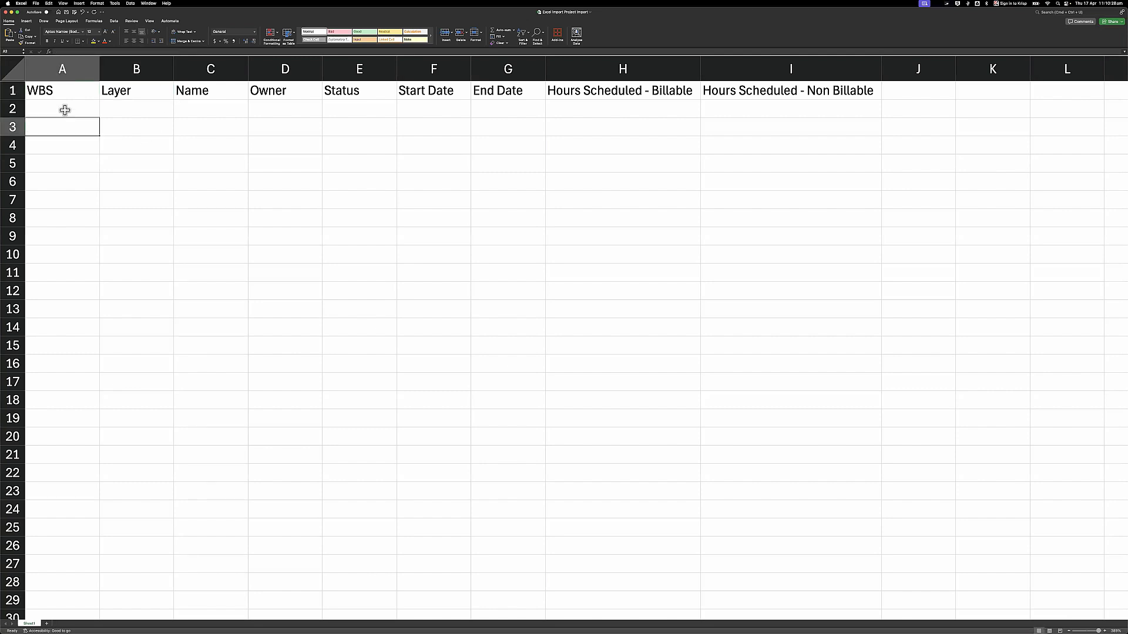
- Enter 'AGO: MC Implementation' as the project name in C2
{"action": "left_click", "coordinate": [200, 111]}
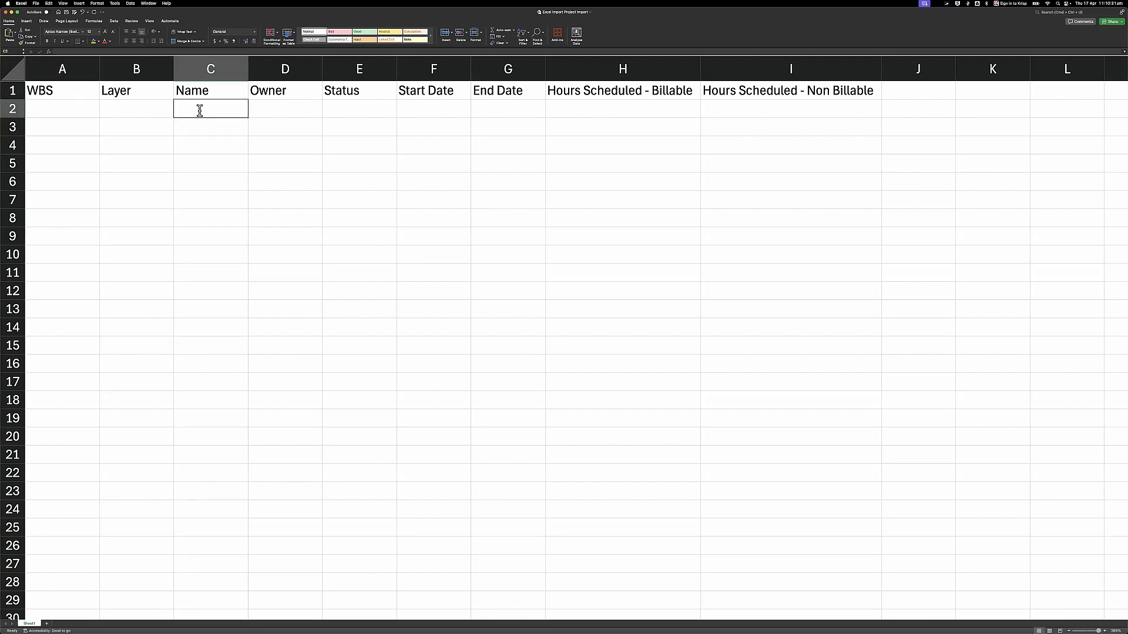
{"action": "type", "text": "AGo"}
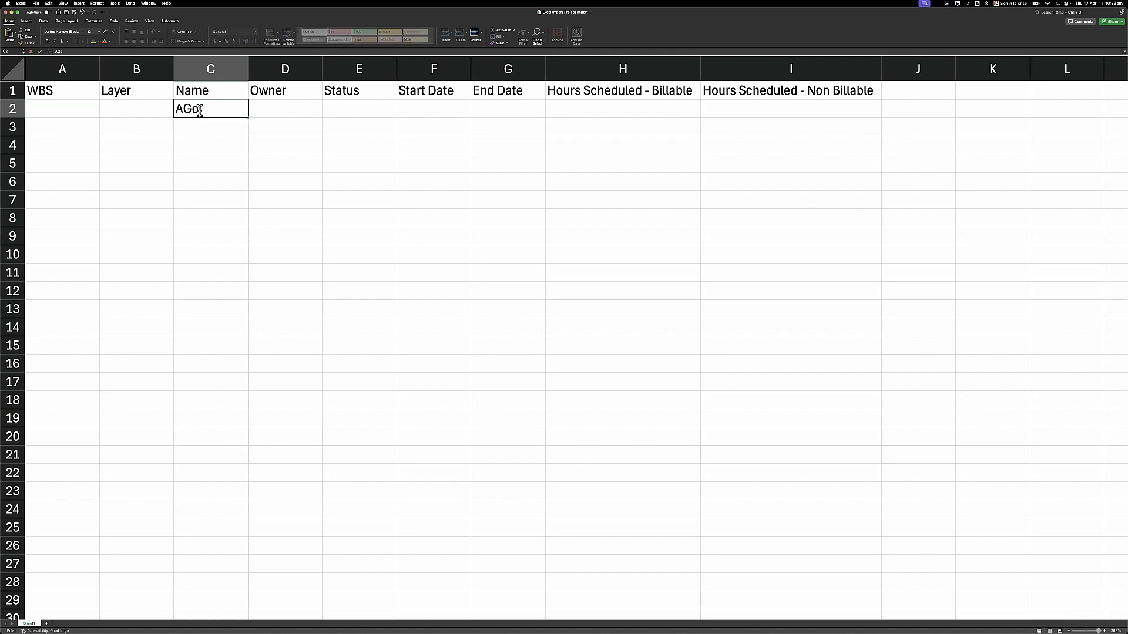
{"action": "key", "text": "BackSpace"}
{"action": "type", "text": "O: MC Implementation"}
{"action": "key", "text": "Return"}
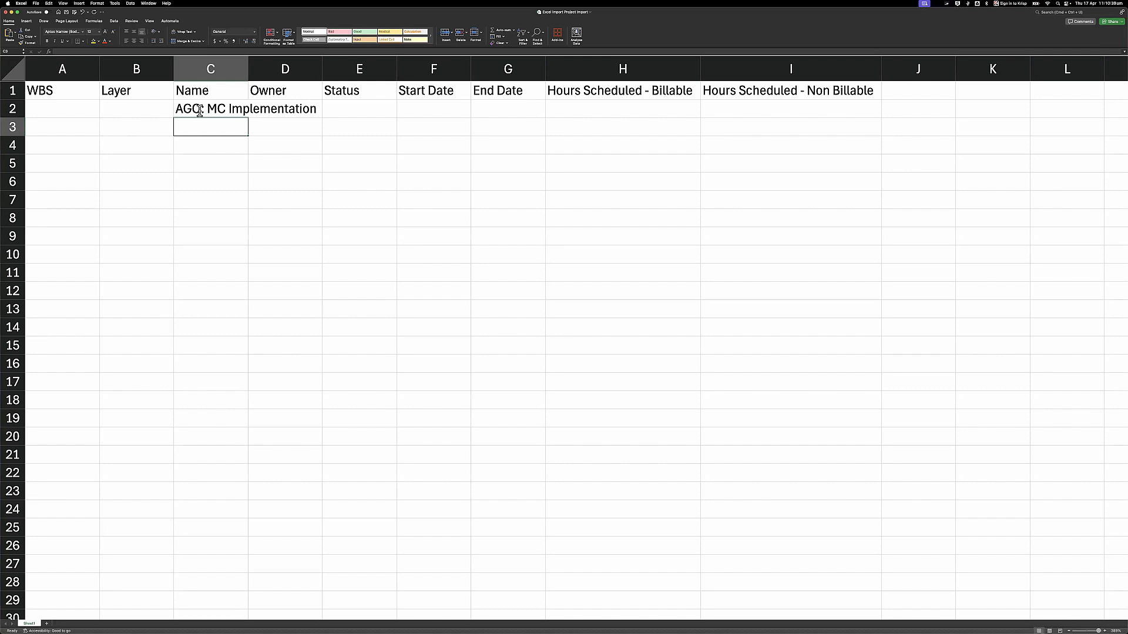
- Fill B2:B7 with layers Project, Phase, Milestone, Action, Action, Checklist Item
{"action": "key", "text": "Up"}
{"action": "key", "text": "Left"}
{"action": "type", "text": "Project"}
{"action": "key", "text": "Return"}
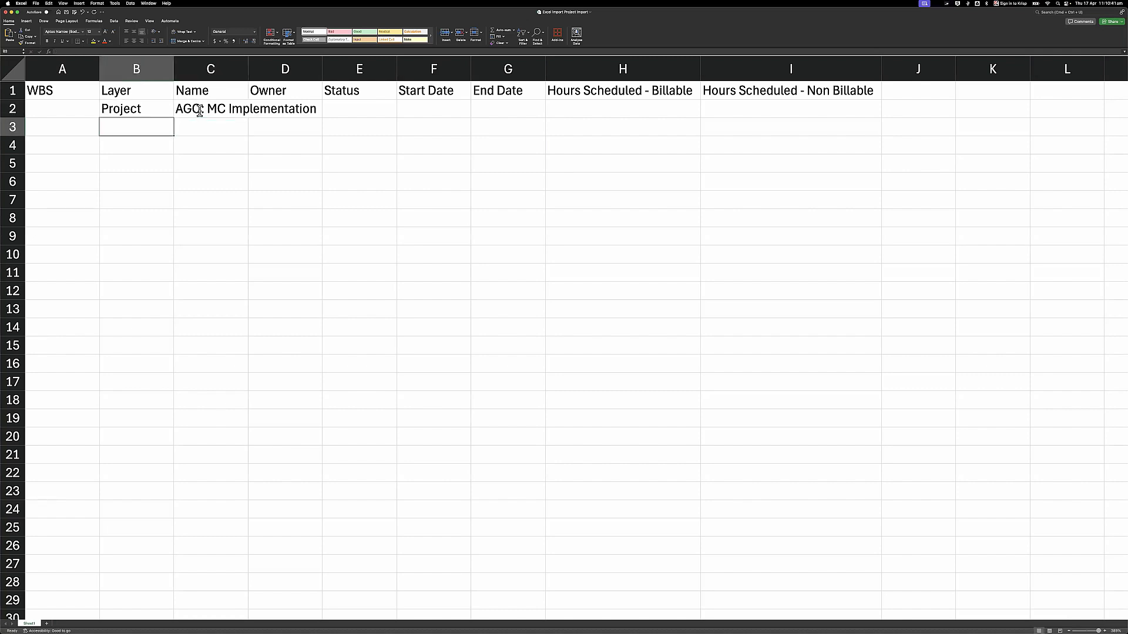
{"action": "type", "text": "Phase"}
{"action": "key", "text": "Return"}
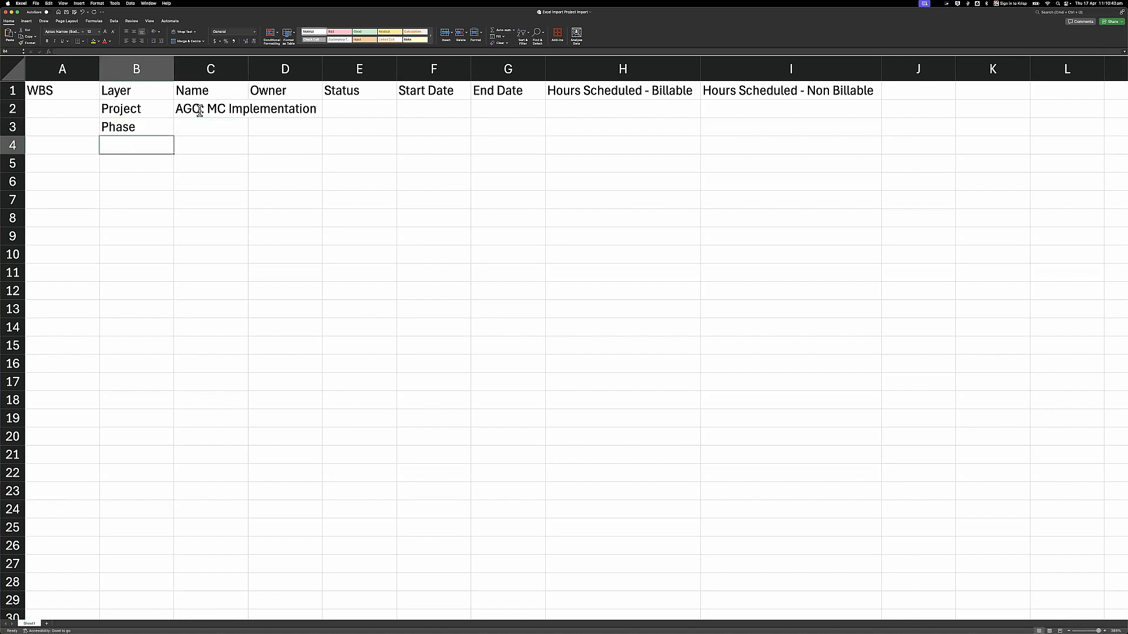
{"action": "type", "text": "Milestone"}
{"action": "key", "text": "Return"}
{"action": "type", "text": "Action"}
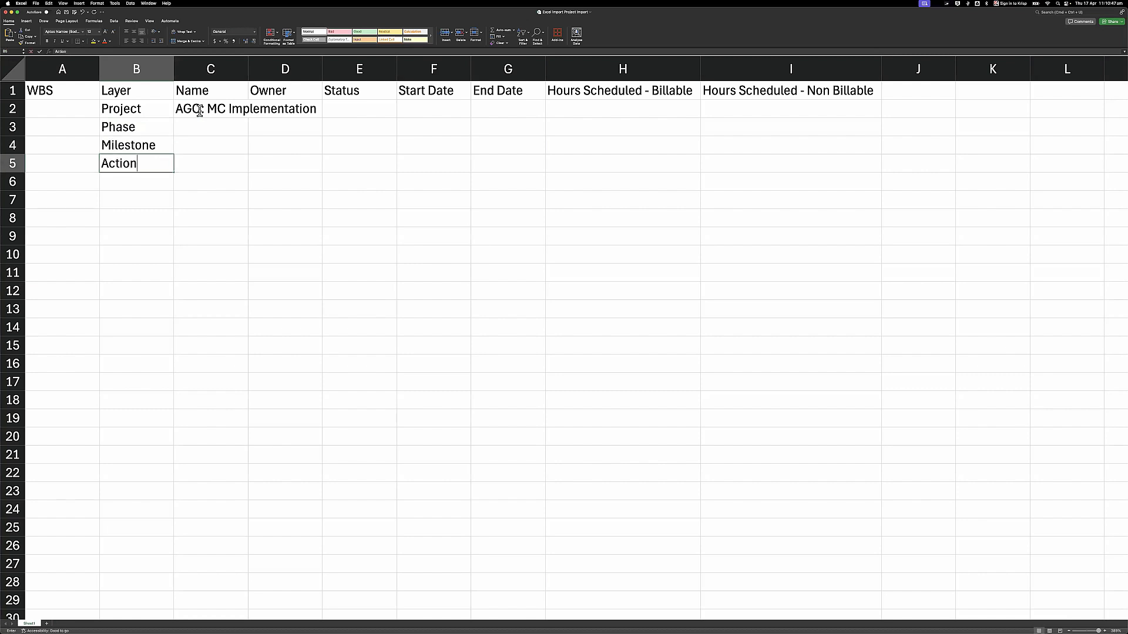
{"action": "key", "text": "Return"}
{"action": "type", "text": "Action"}
{"action": "key", "text": "Return"}
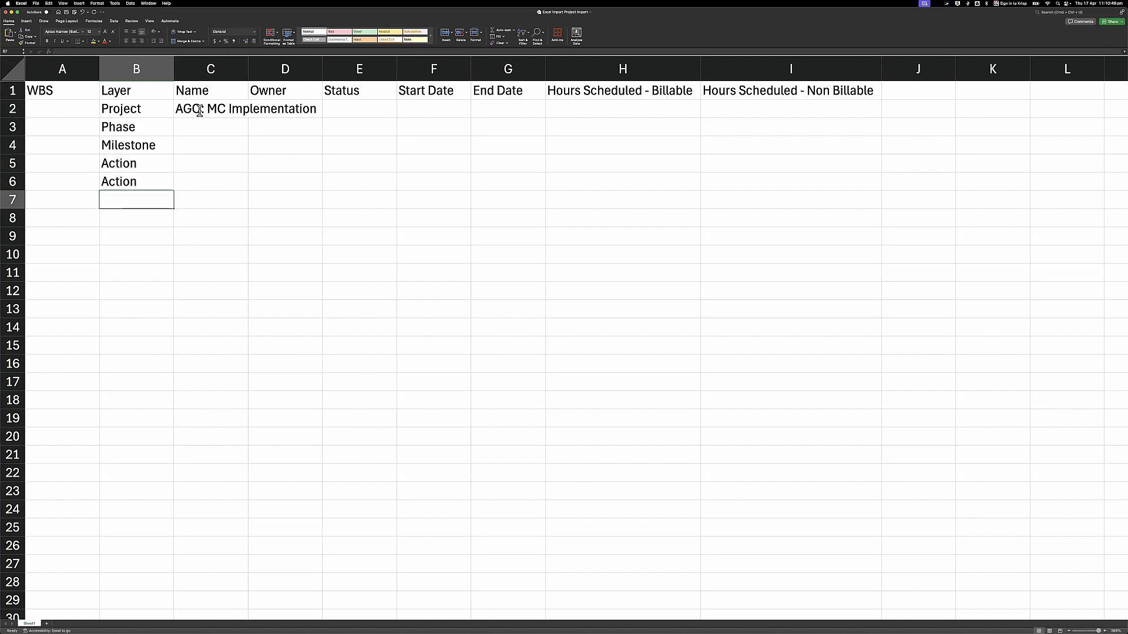
{"action": "type", "text": "Checklist Item"}
{"action": "key", "text": "Return"}
- Copy Checklist Item into B8 and Action into B9
{"action": "key", "text": "Up"}
{"action": "key", "text": "super+c"}
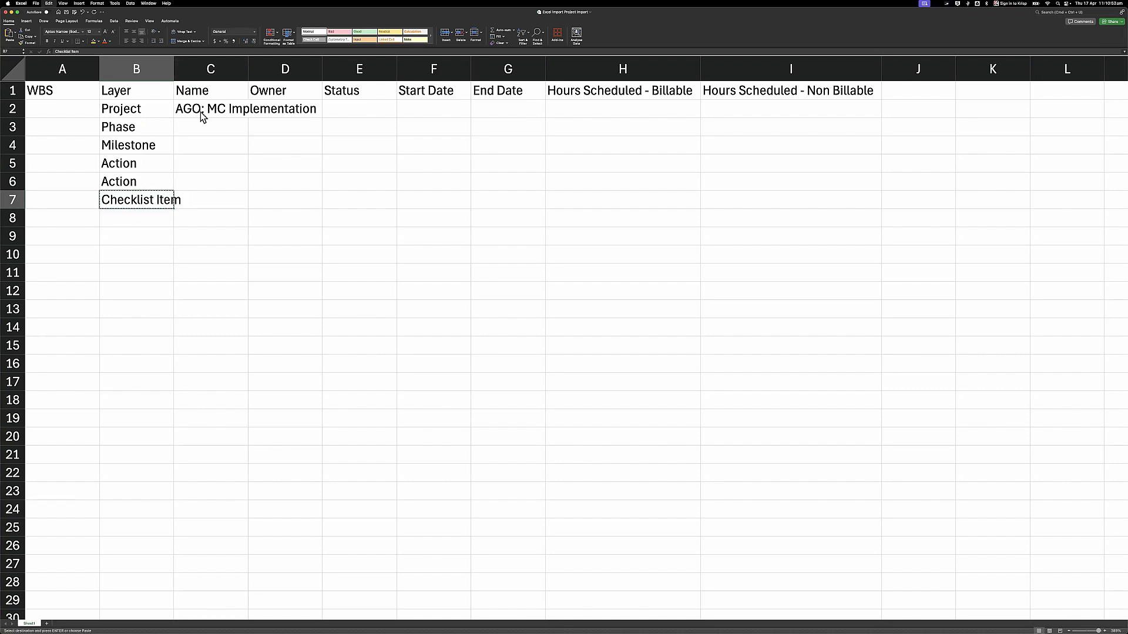
{"action": "key", "text": "Down"}
{"action": "key", "text": "super+v"}
{"action": "key", "text": "Up"}
{"action": "key", "text": "Up"}
{"action": "key", "text": "super+c"}
{"action": "key", "text": "Down"}
{"action": "key", "text": "Down"}
{"action": "key", "text": "Down"}
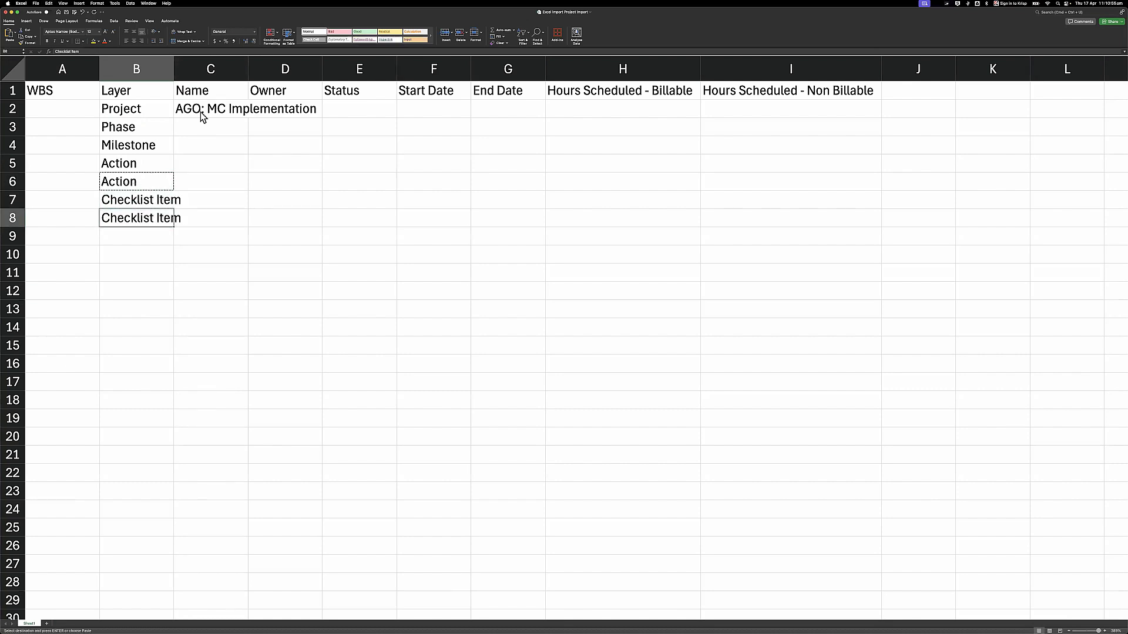
{"action": "key", "text": "super+v"}
- Fill B10:B15 with Milestone, Action, Action, Milestone, Action, Action
{"action": "left_click", "coordinate": [122, 148]}
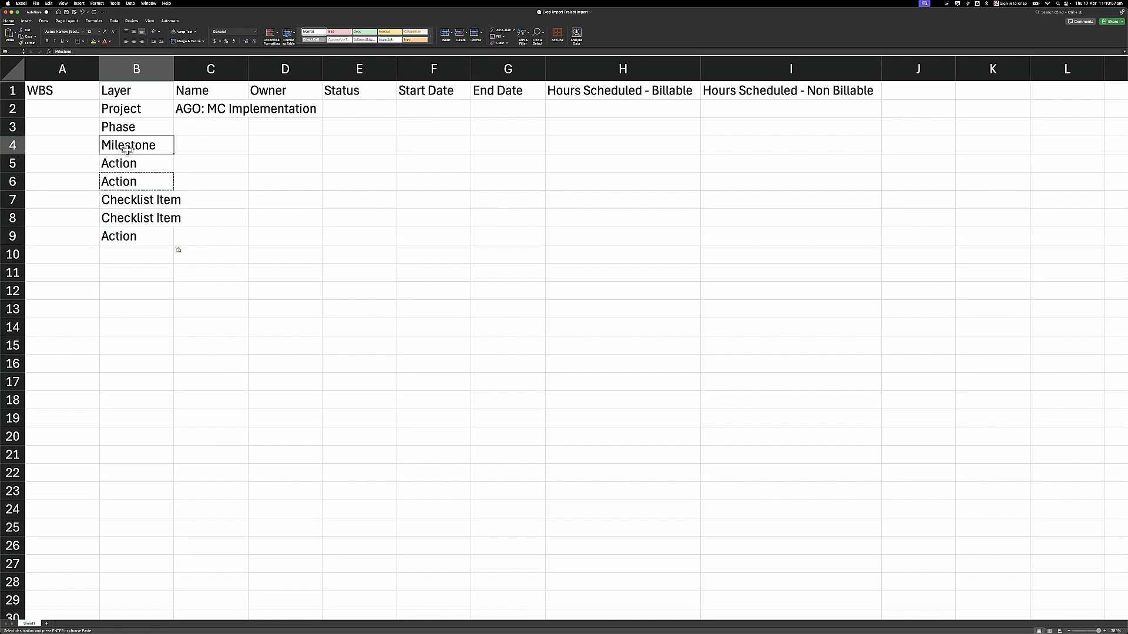
{"action": "left_click", "coordinate": [126, 257]}
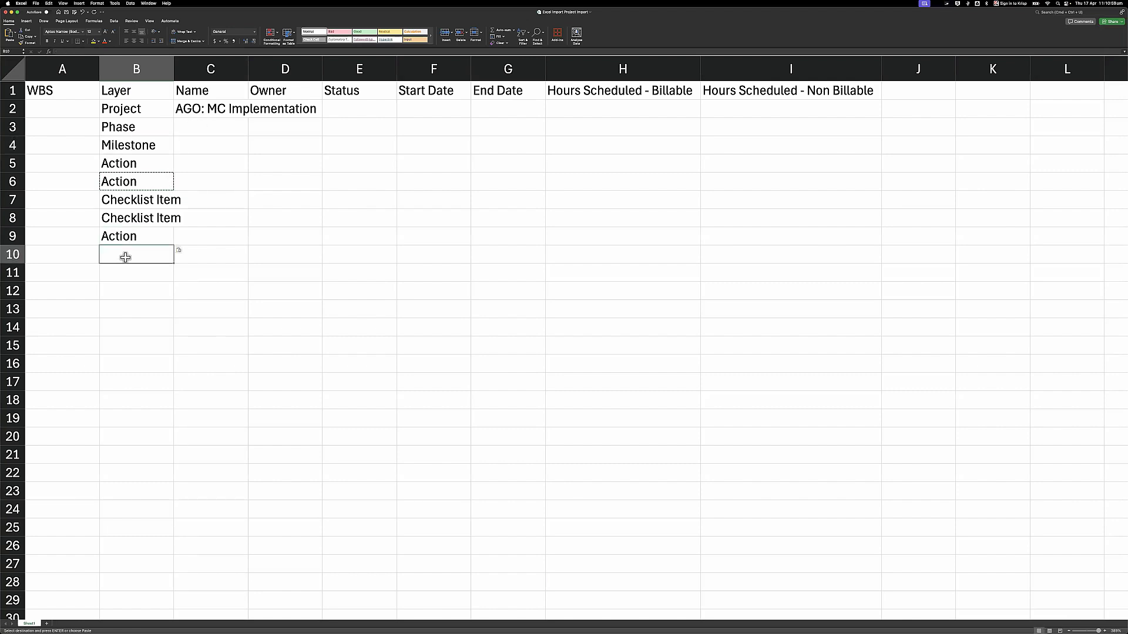
{"action": "type", "text": "Milestone"}
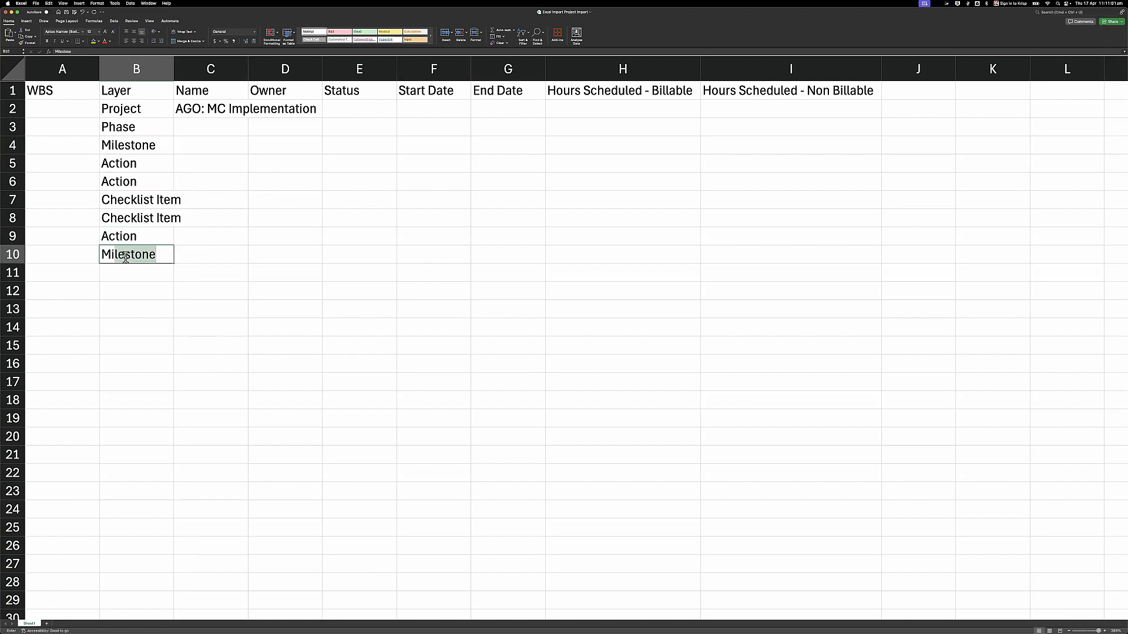
{"action": "key", "text": "Return"}
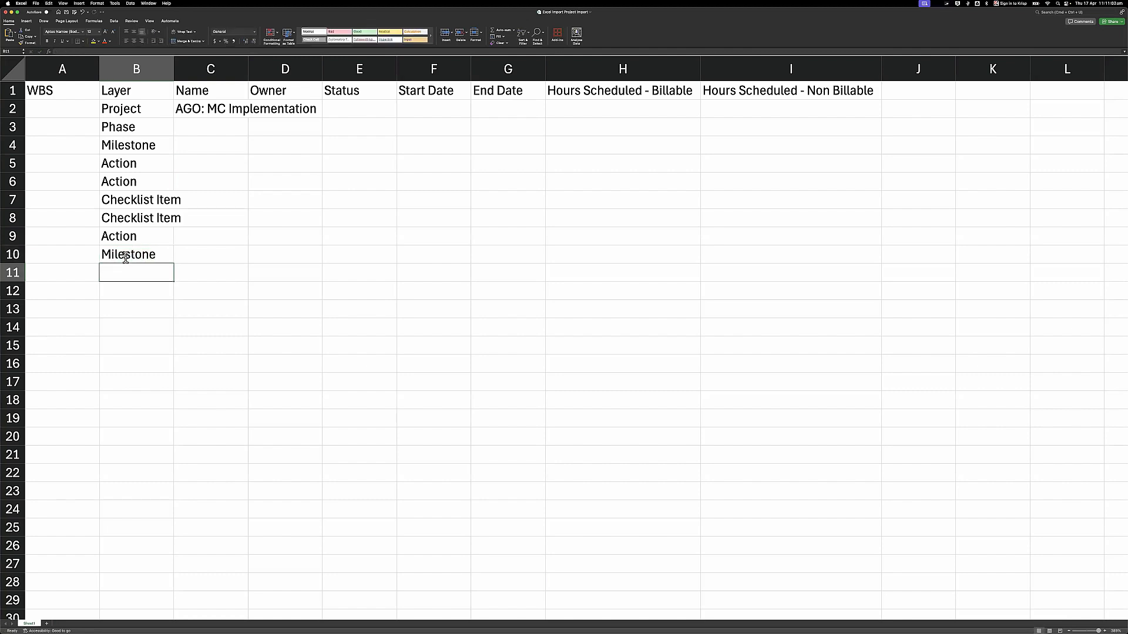
{"action": "type", "text": "Action"}
{"action": "key", "text": "Return"}
{"action": "type", "text": "Action"}
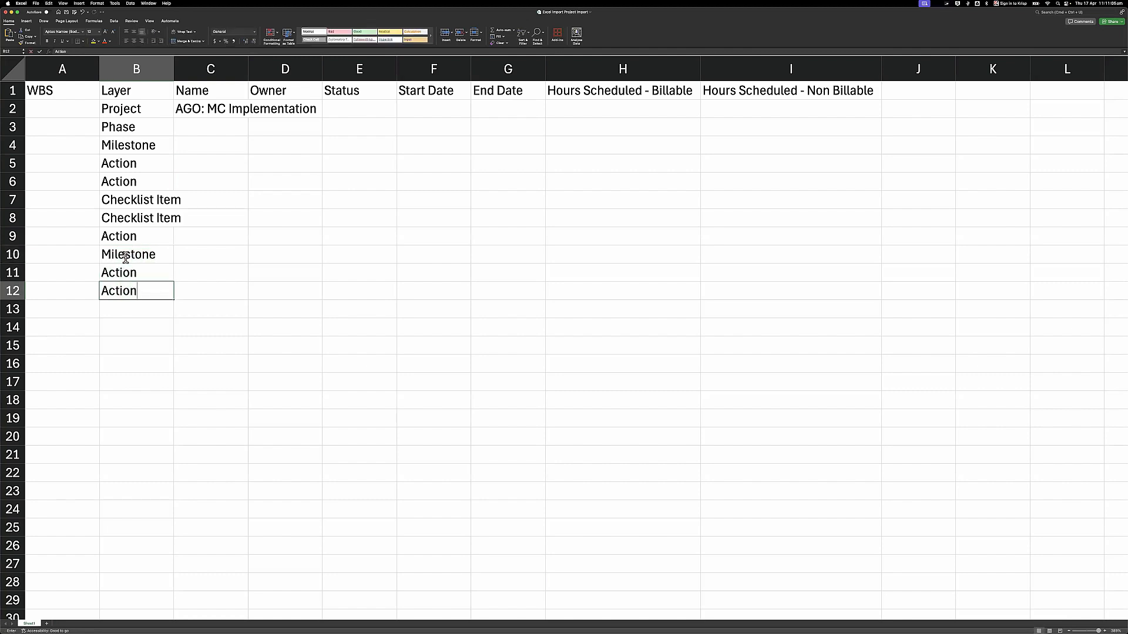
{"action": "key", "text": "Return"}
{"action": "type", "text": "Milesto"}
{"action": "key", "text": "Return"}
{"action": "type", "text": "Action"}
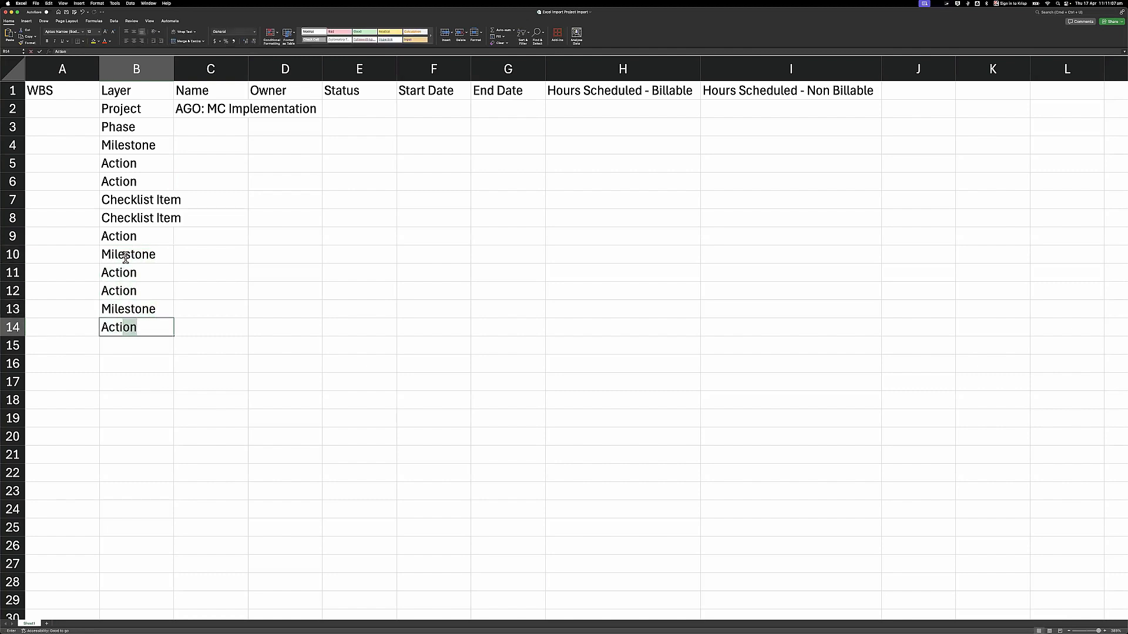
{"action": "key", "text": "Return"}
{"action": "type", "text": "Actio"}
{"action": "key", "text": "Return"}
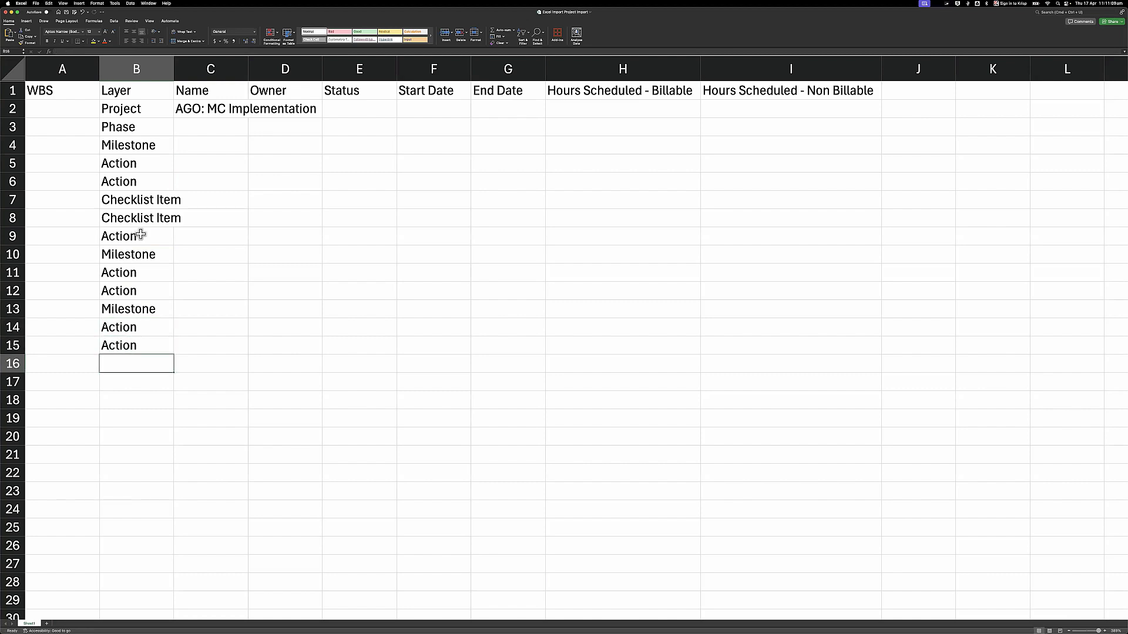
- Widen columns B and C to fit 'Checklist Item' and 'AGO: MC Implementation'
{"action": "left_click_drag", "start_coordinate": [174, 69], "coordinate": [193, 69]}
{"action": "left_click_drag", "start_coordinate": [267, 68], "coordinate": [369, 68]}
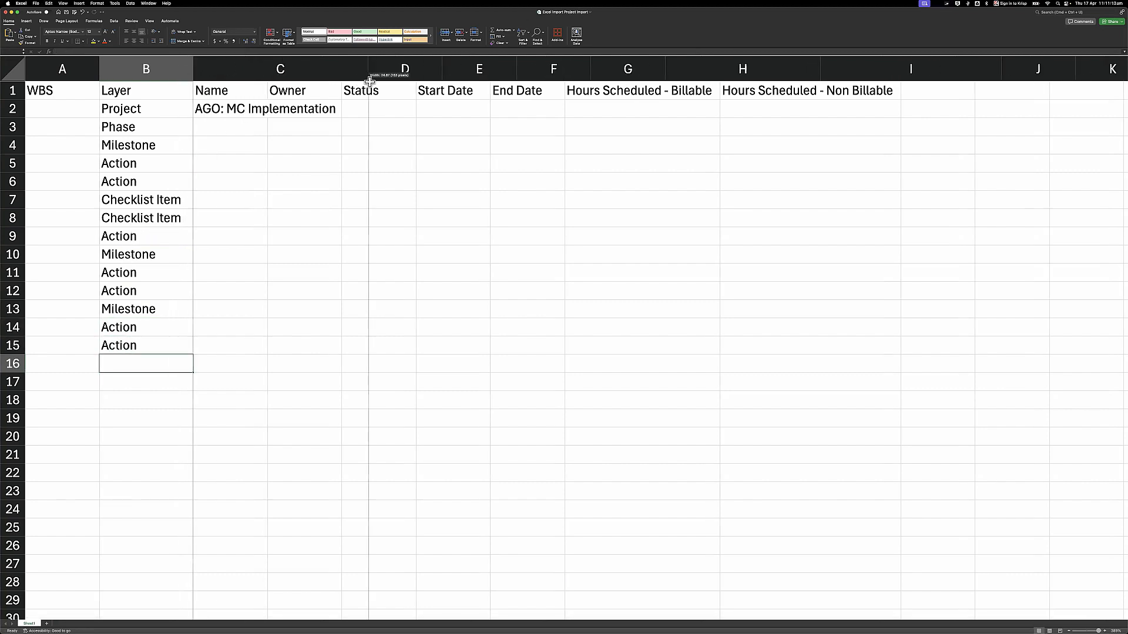
{"action": "left_click", "coordinate": [153, 110]}
{"action": "left_click_drag", "start_coordinate": [162, 319], "coordinate": [156, 351]}
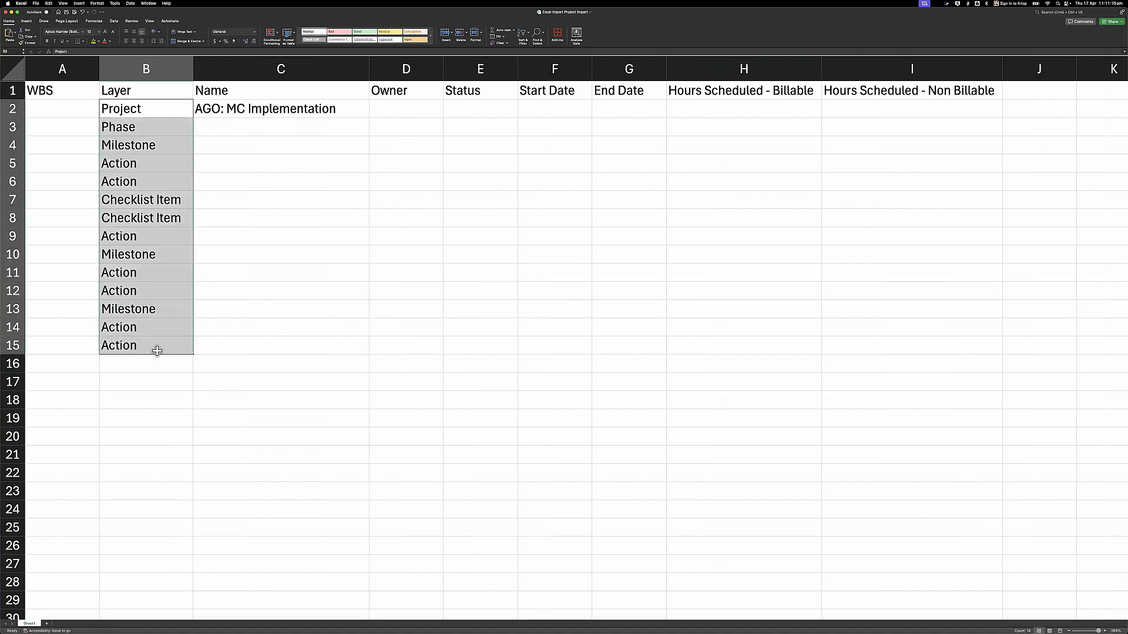
{"action": "left_click", "coordinate": [227, 125]}
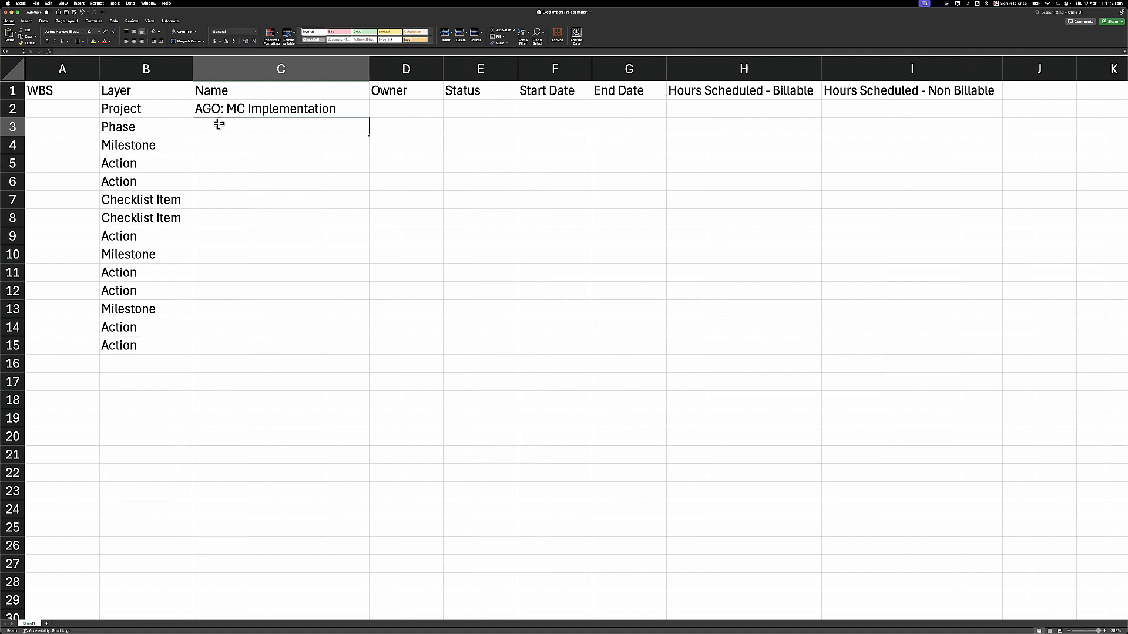
- Enter Discovery, Requirement Gathering and Reverse Demo in C3–C5
{"action": "type", "text": "Discovery"}
{"action": "key", "text": "Return"}
{"action": "type", "text": "Requiremen"}
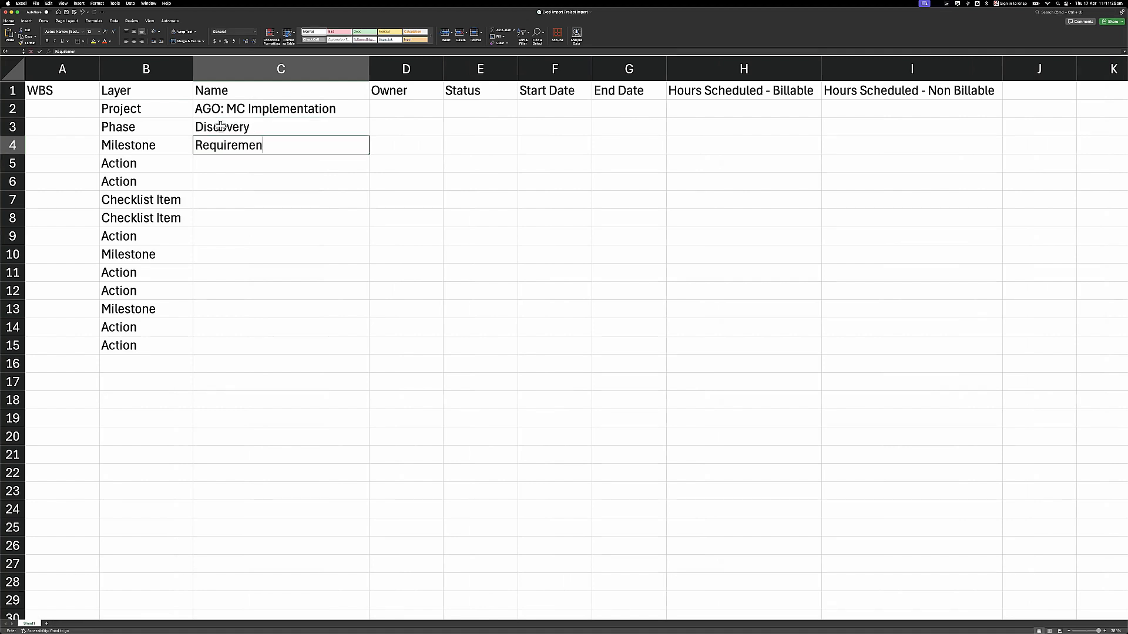
{"action": "type", "text": "t Gathering"}
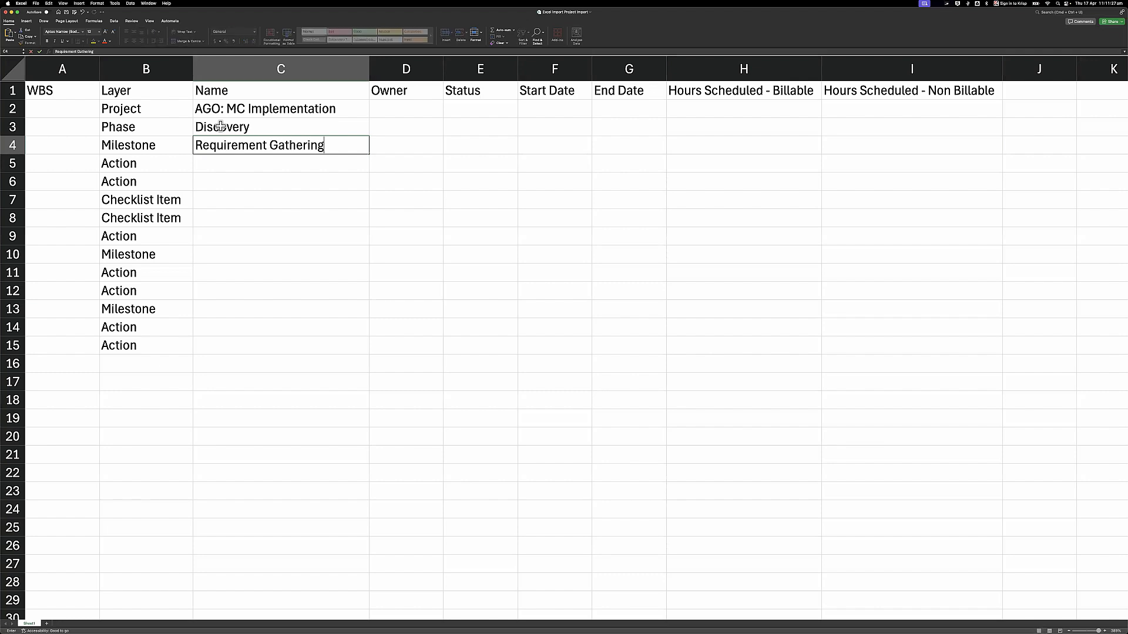
{"action": "key", "text": "Return"}
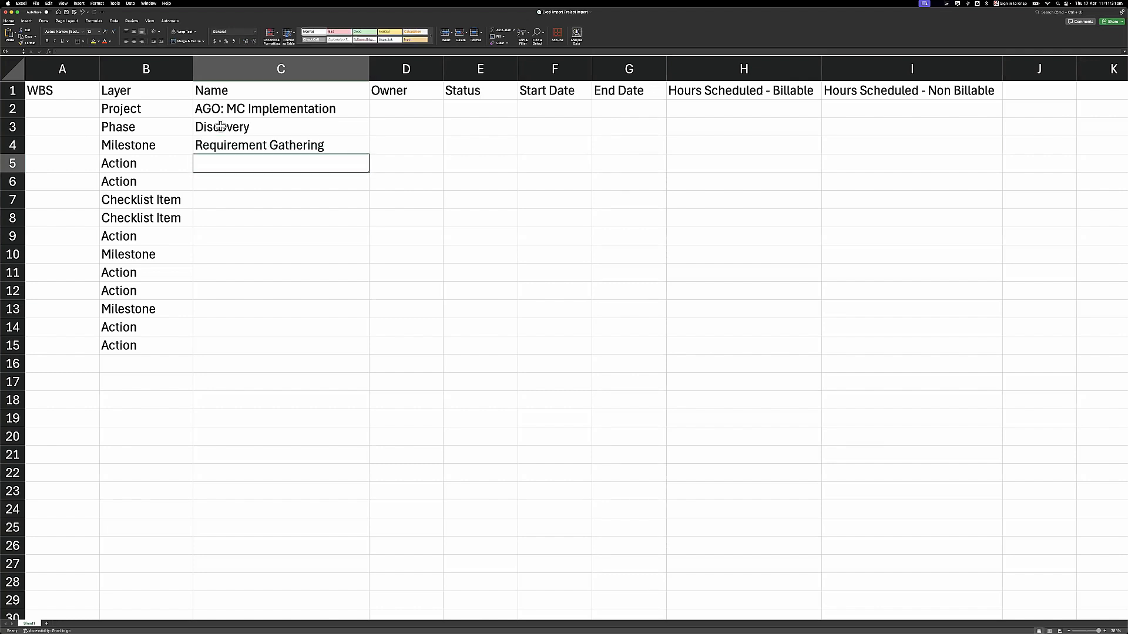
{"action": "type", "text": "Reverse Demo"}
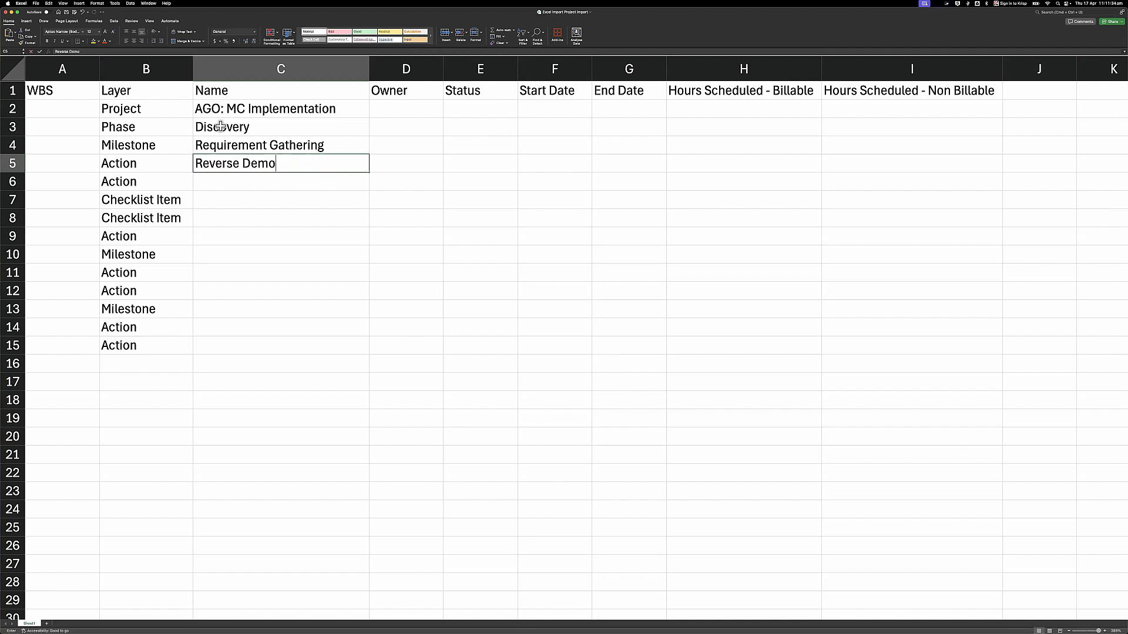
{"action": "key", "text": "Return"}
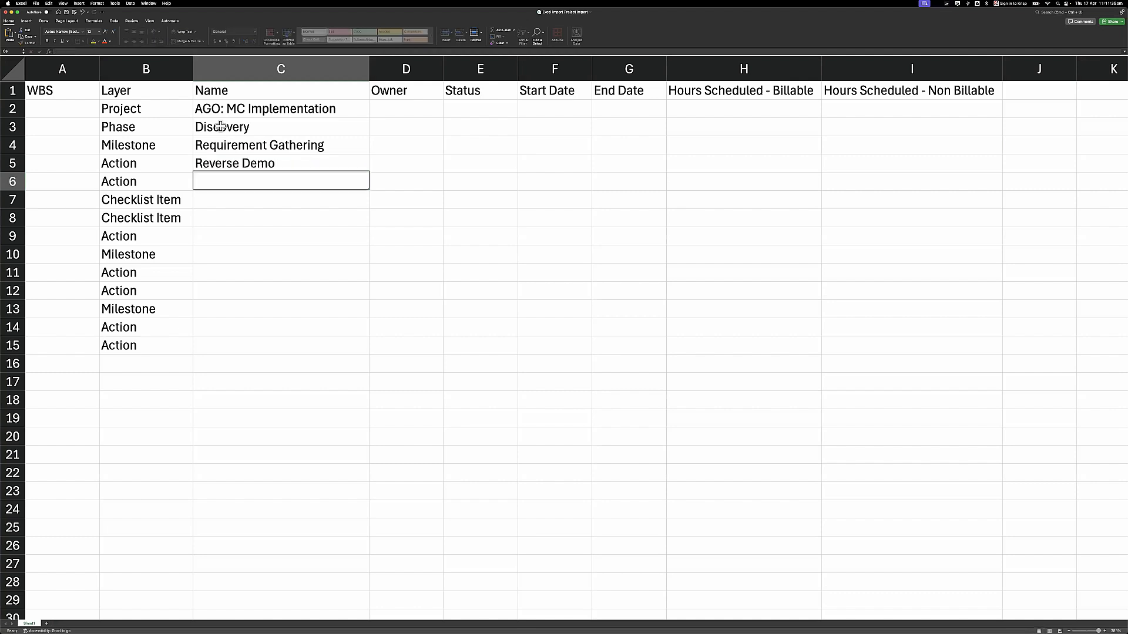
- Enter Requirements Workshop, Schedule Meeting, Book meeting room and Document Requirements in C6–C9
{"action": "type", "text": "Requirement s"}
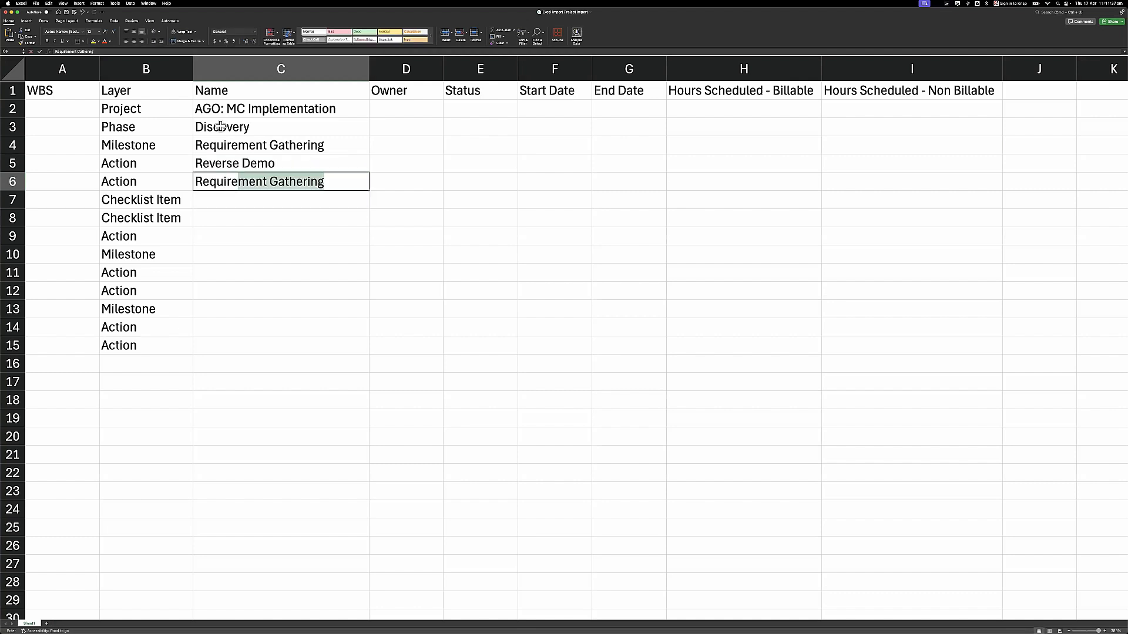
{"action": "key", "text": "BackSpace"}
{"action": "key", "text": "BackSpace"}
{"action": "key", "text": "BackSpace"}
{"action": "type", "text": "s Works"}
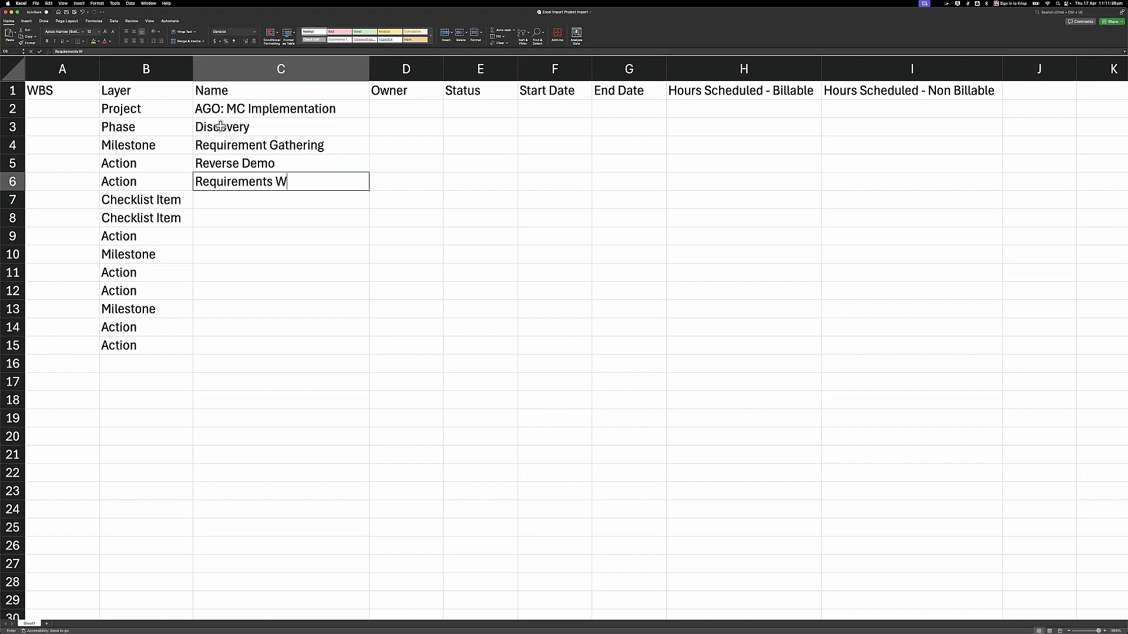
{"action": "key", "text": "BackSpace"}
{"action": "key", "text": "BackSpace"}
{"action": "type", "text": "kshop"}
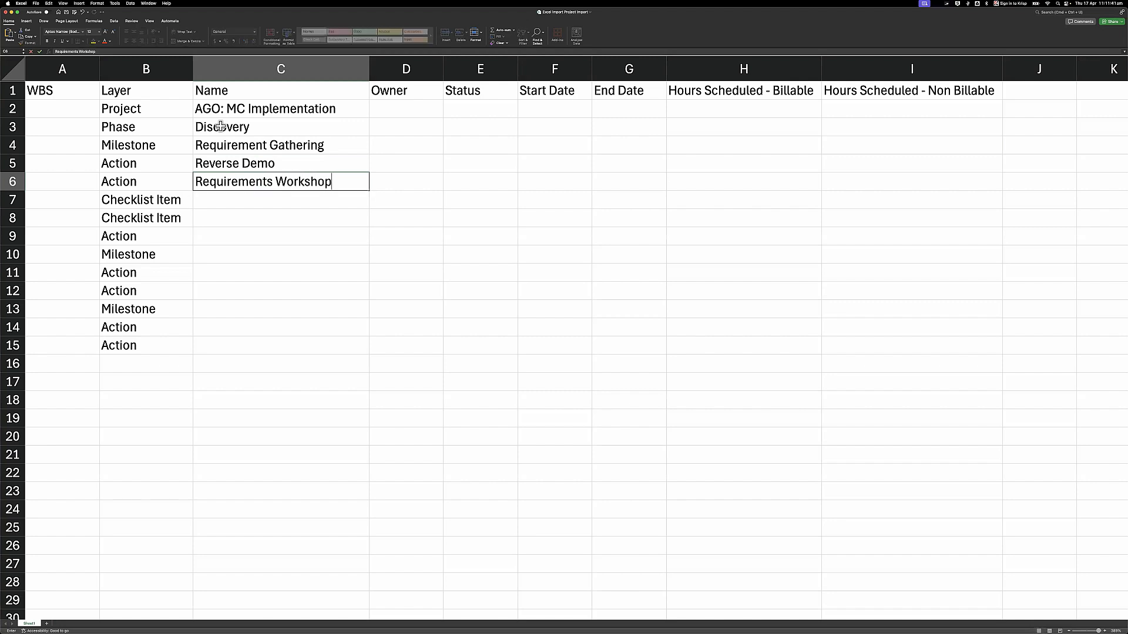
{"action": "key", "text": "Return"}
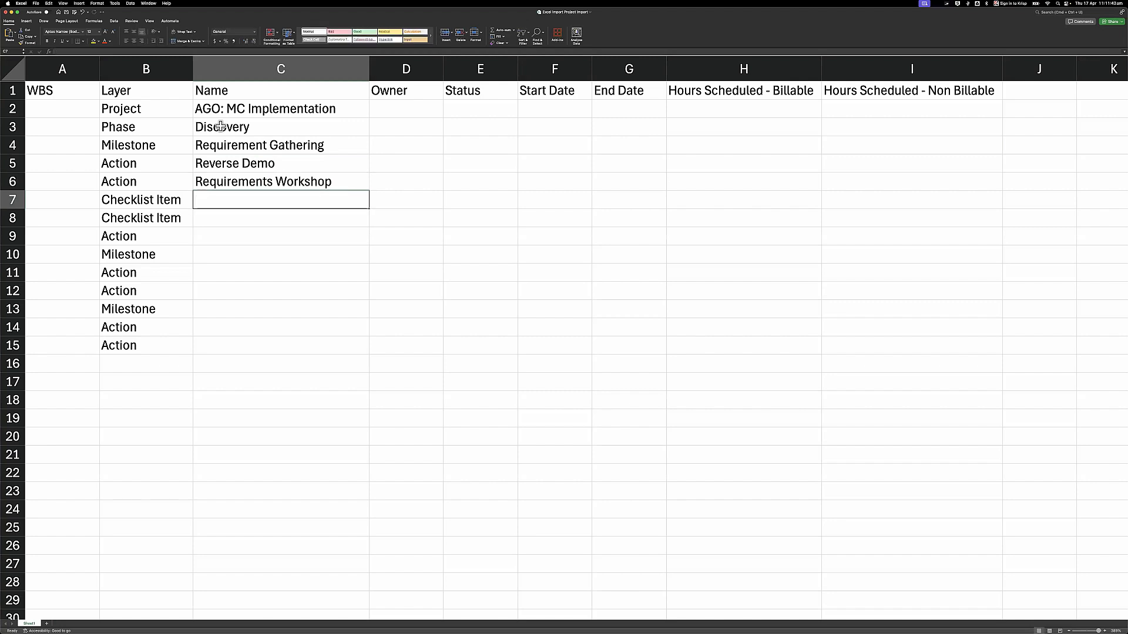
{"action": "type", "text": "Schedule Meeting"}
{"action": "key", "text": "Return"}
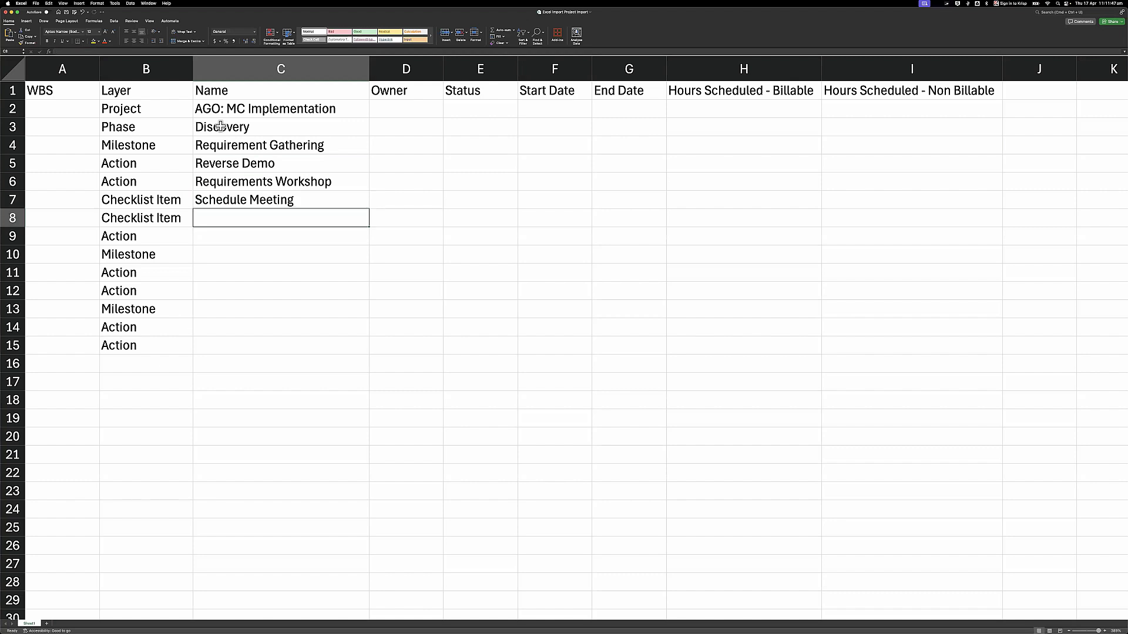
{"action": "type", "text": "Bookin"}
{"action": "key", "text": "BackSpace"}
{"action": "key", "text": "BackSpace"}
{"action": "type", "text": "M"}
{"action": "key", "text": "BackSpace"}
{"action": "type", "text": "meeting ro"}
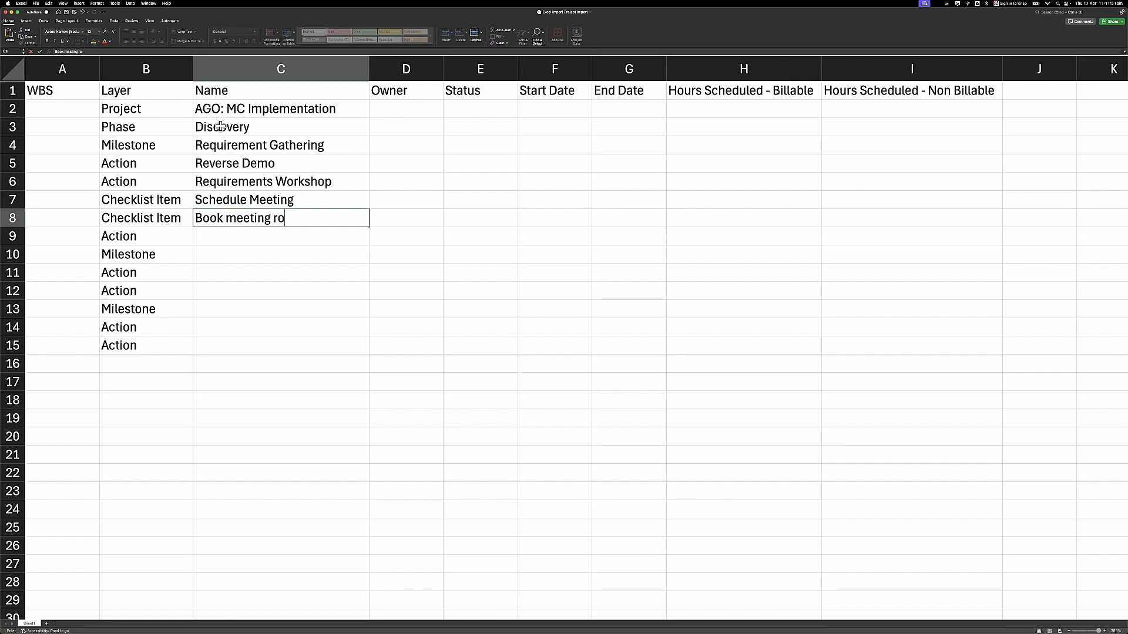
{"action": "type", "text": "om"}
{"action": "key", "text": "Return"}
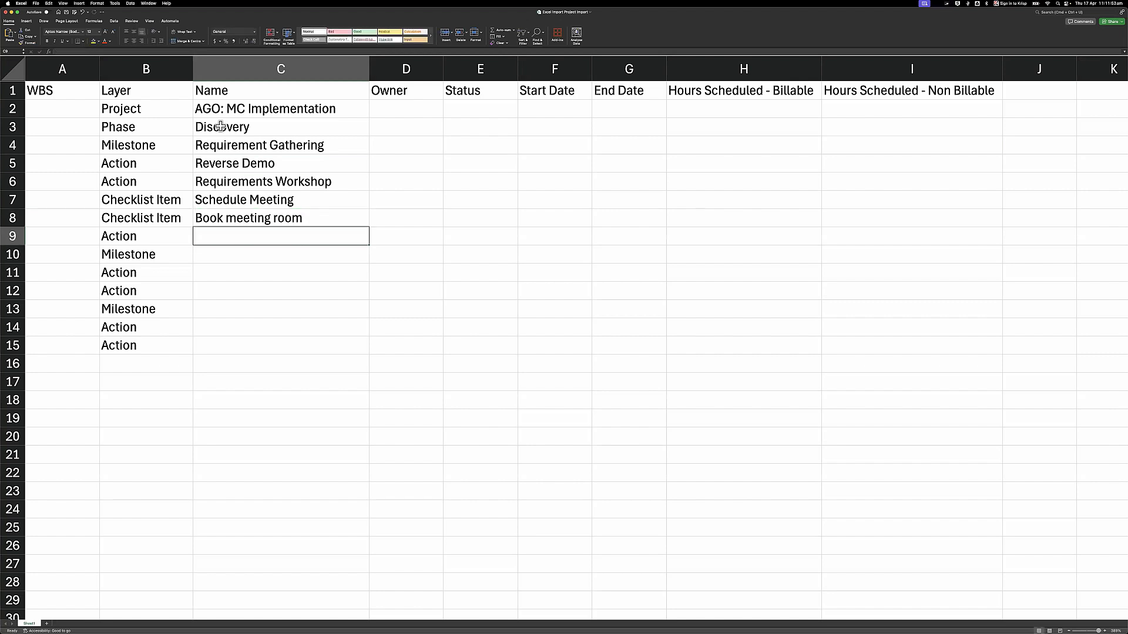
{"action": "type", "text": "D"}
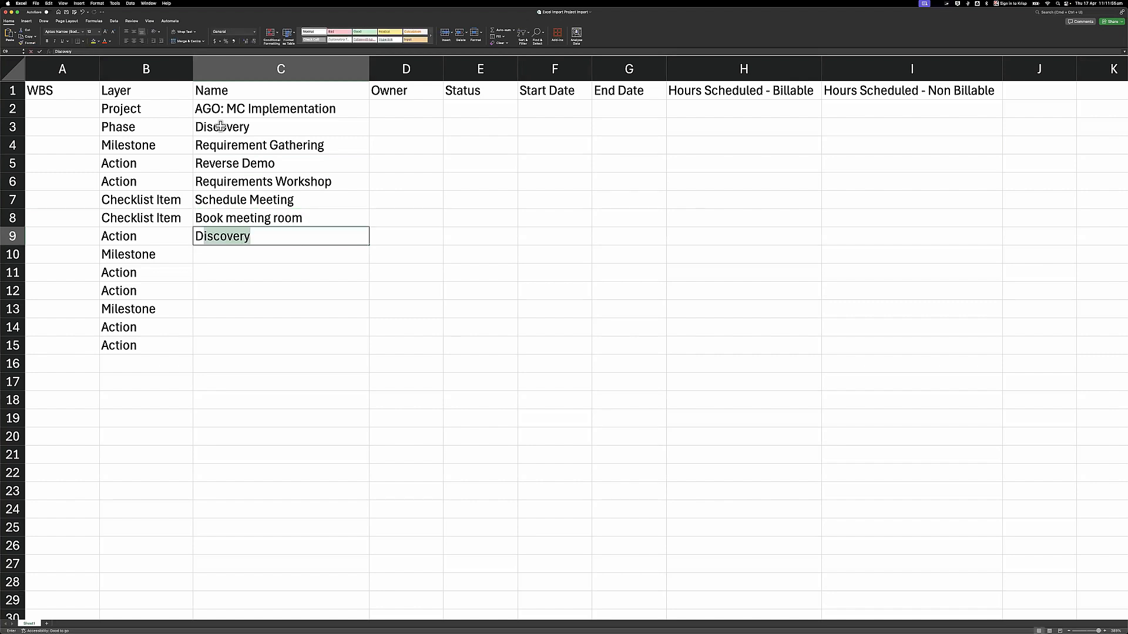
{"action": "type", "text": "ocument Requirements"}
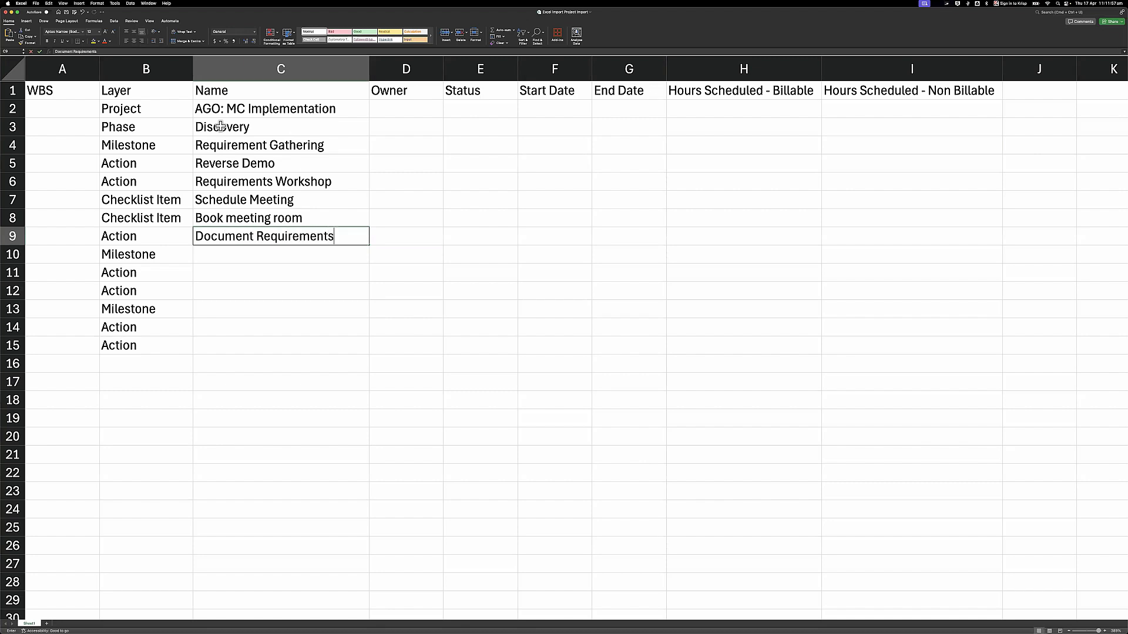
{"action": "key", "text": "Return"}
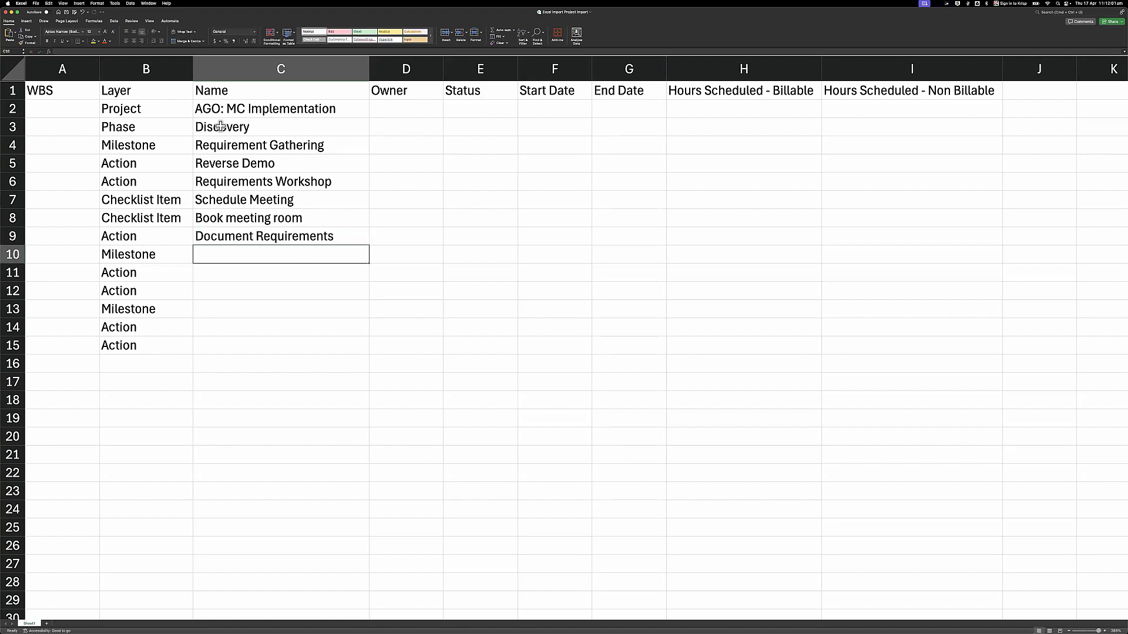
- Enter Solution Architecture, Create Solution Data Model and Document Solution Design in C10–C12
{"action": "type", "text": "Solution Archite"}
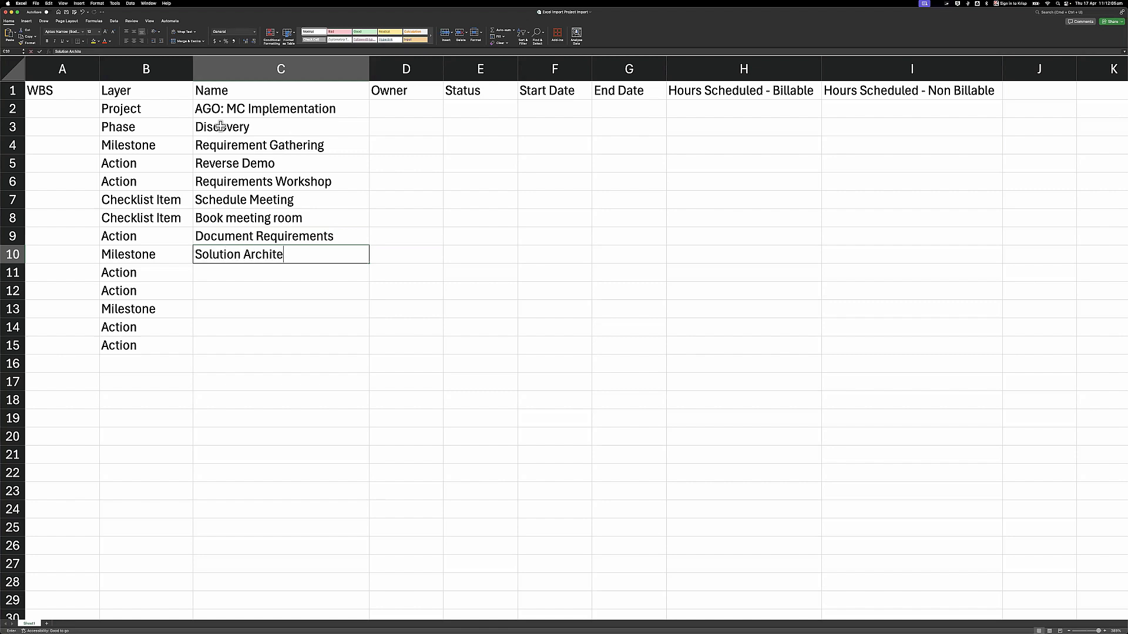
{"action": "type", "text": "cture"}
{"action": "key", "text": "Return"}
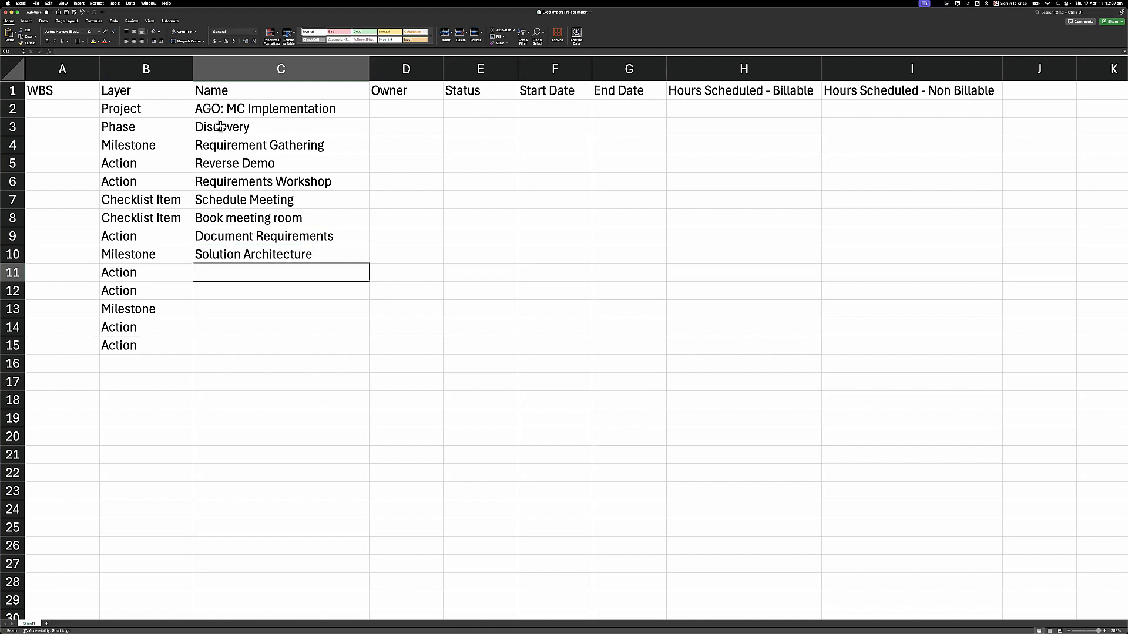
{"action": "type", "text": "Creation"}
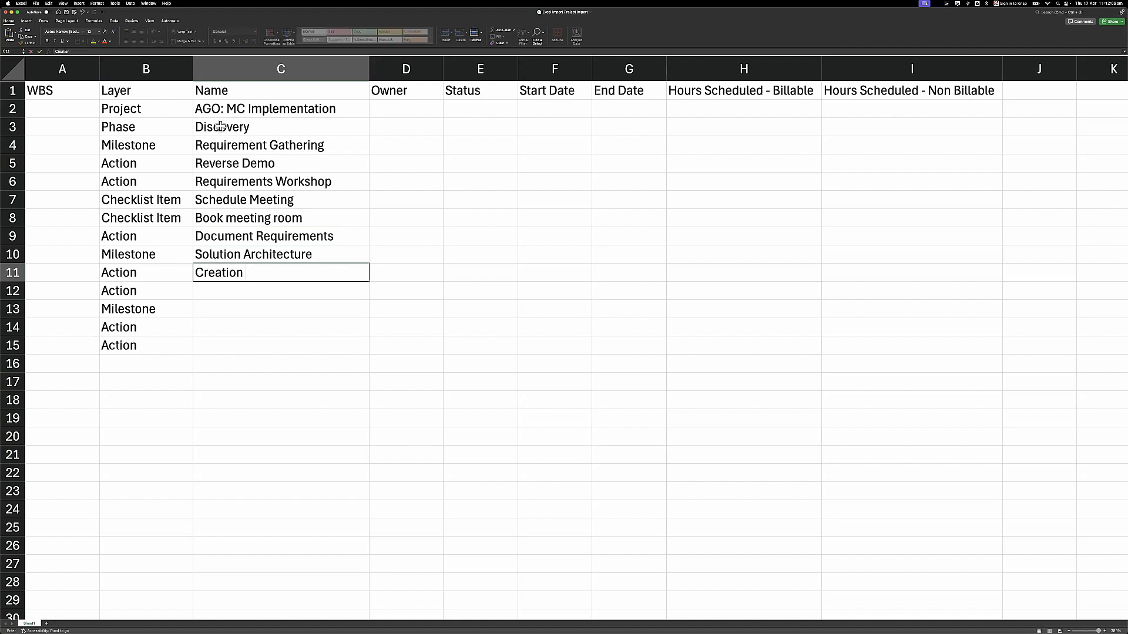
{"action": "key", "text": "BackSpace"}
{"action": "key", "text": "BackSpace"}
{"action": "key", "text": "BackSpace"}
{"action": "key", "text": "BackSpace"}
{"action": "type", "text": "e Solution Data Model"}
{"action": "key", "text": "Return"}
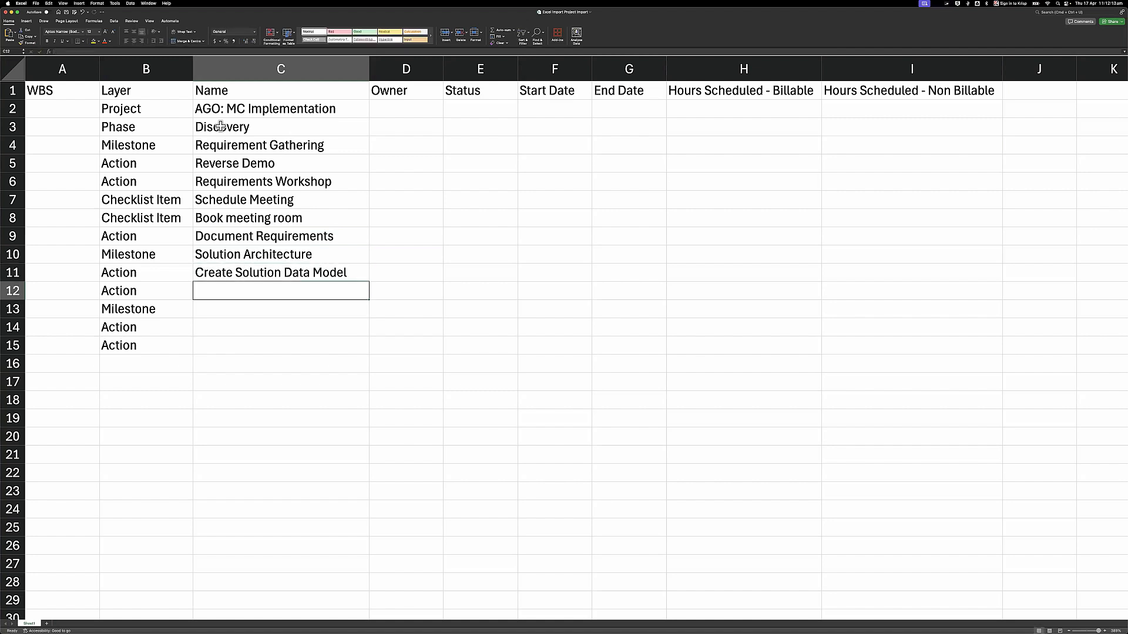
{"action": "type", "text": "Document "}
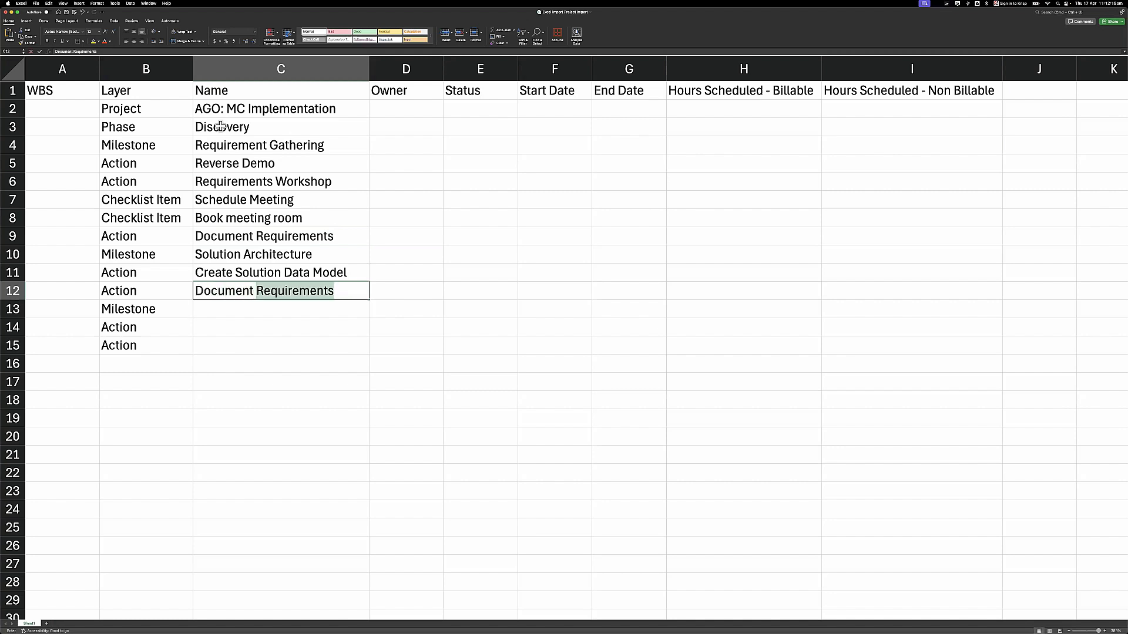
{"action": "type", "text": "Solution"}
{"action": "key", "text": "Return"}
{"action": "type", "text": "D"}
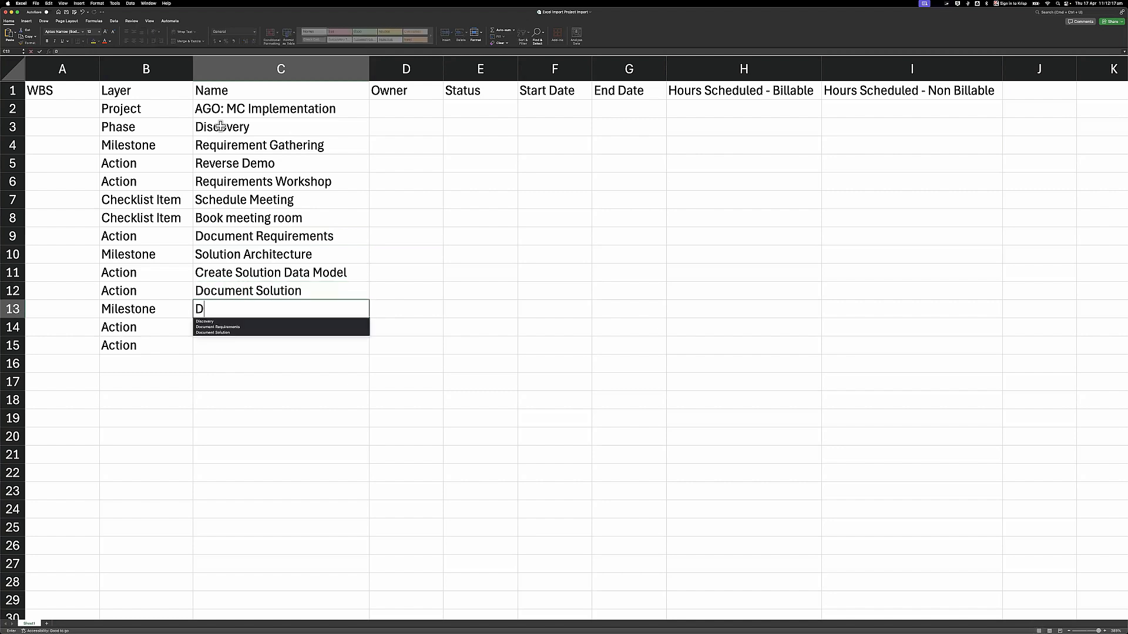
{"action": "key", "text": "Escape"}
{"action": "double_click", "coordinate": [323, 288]}
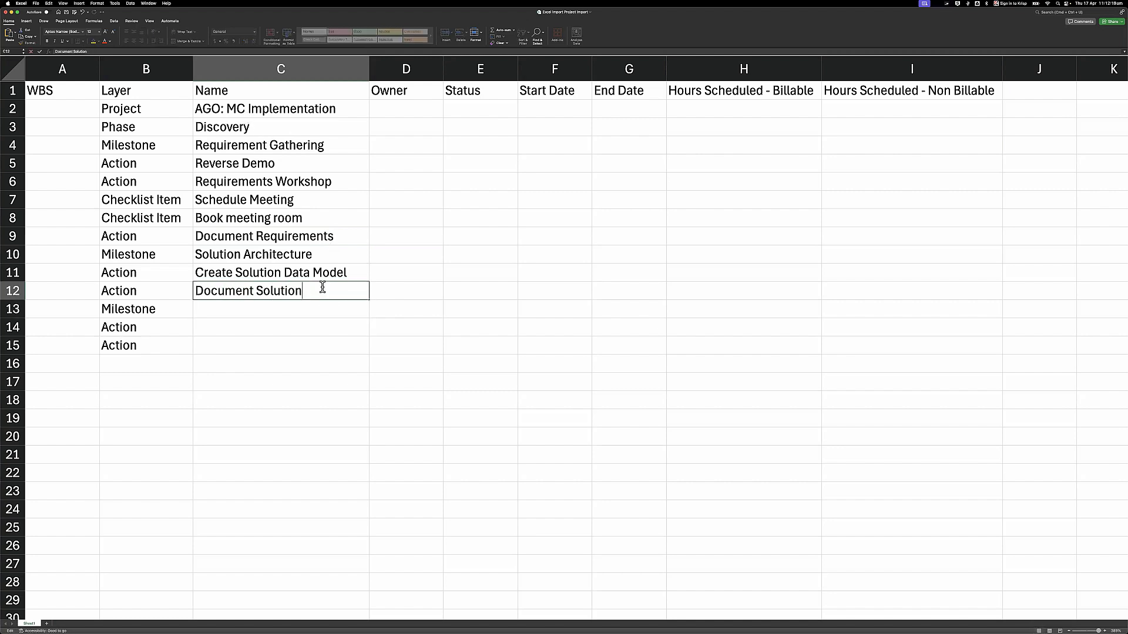
{"action": "type", "text": "Design"}
{"action": "key", "text": "Return"}
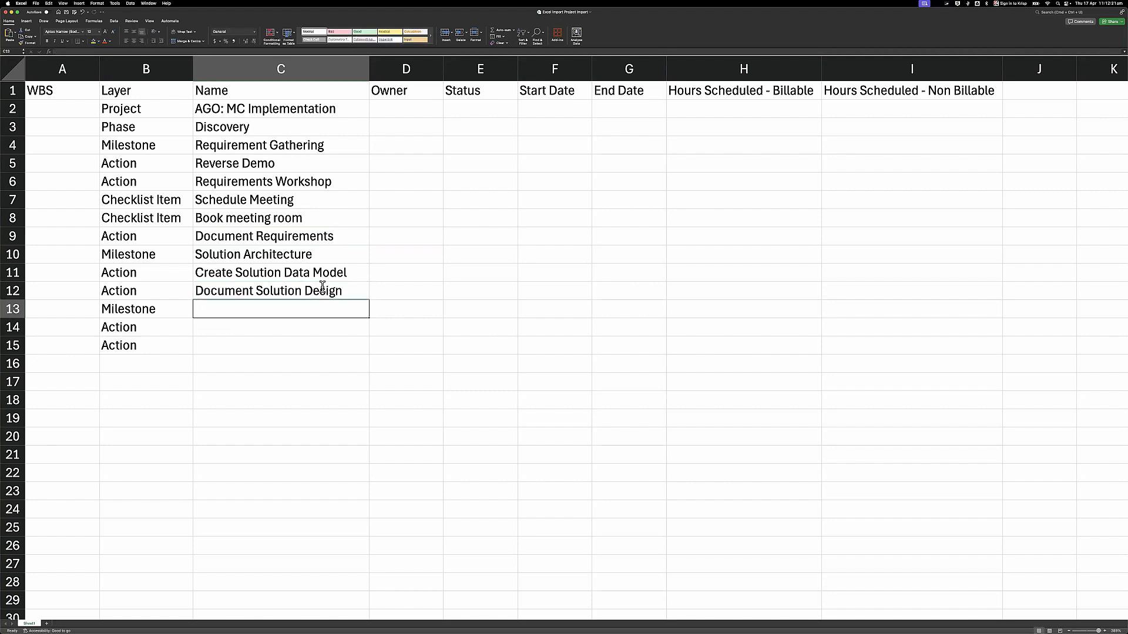
- Enter Functional Configuration, Control Pad Setting and Create Roles in C13–C15
{"action": "type", "text": "Functional Configuration"}
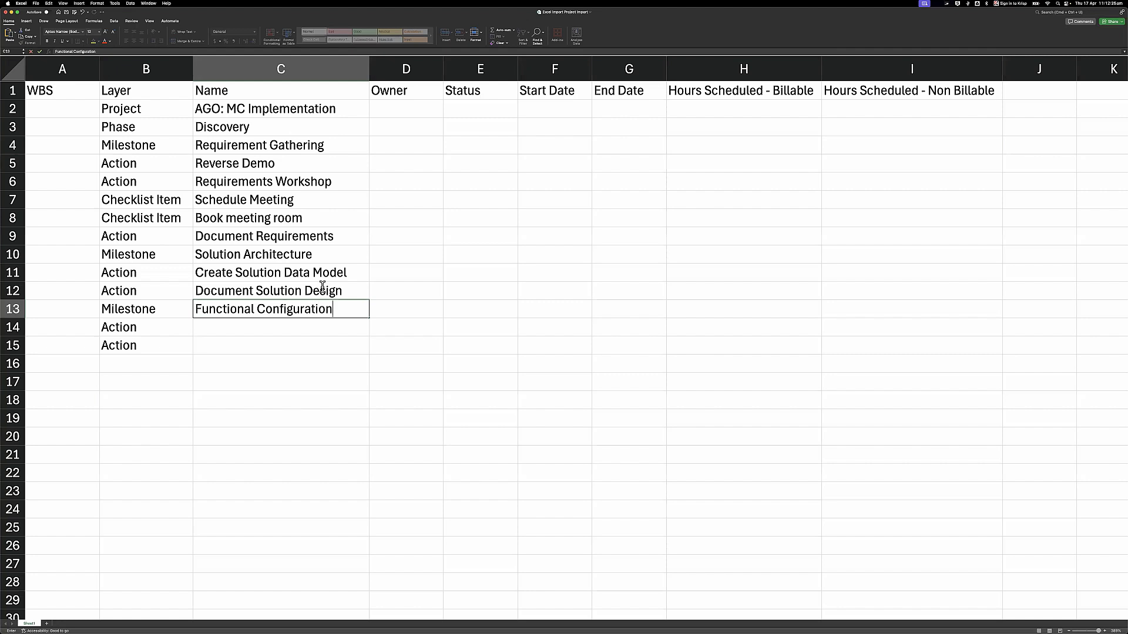
{"action": "key", "text": "Return"}
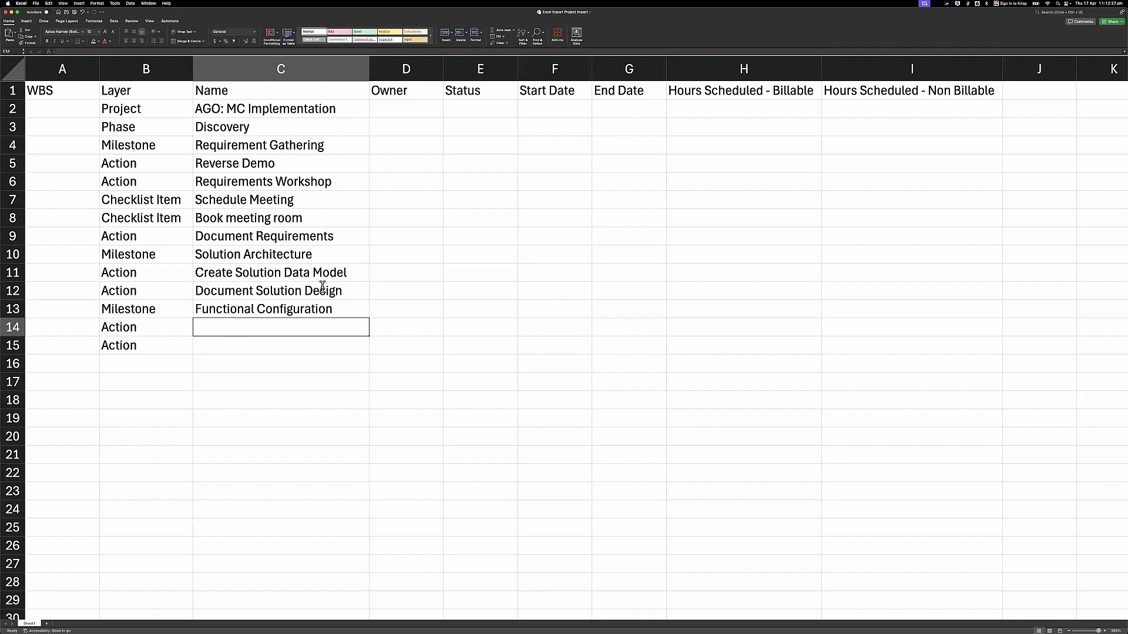
{"action": "type", "text": "Control Pad Setting"}
{"action": "key", "text": "Return"}
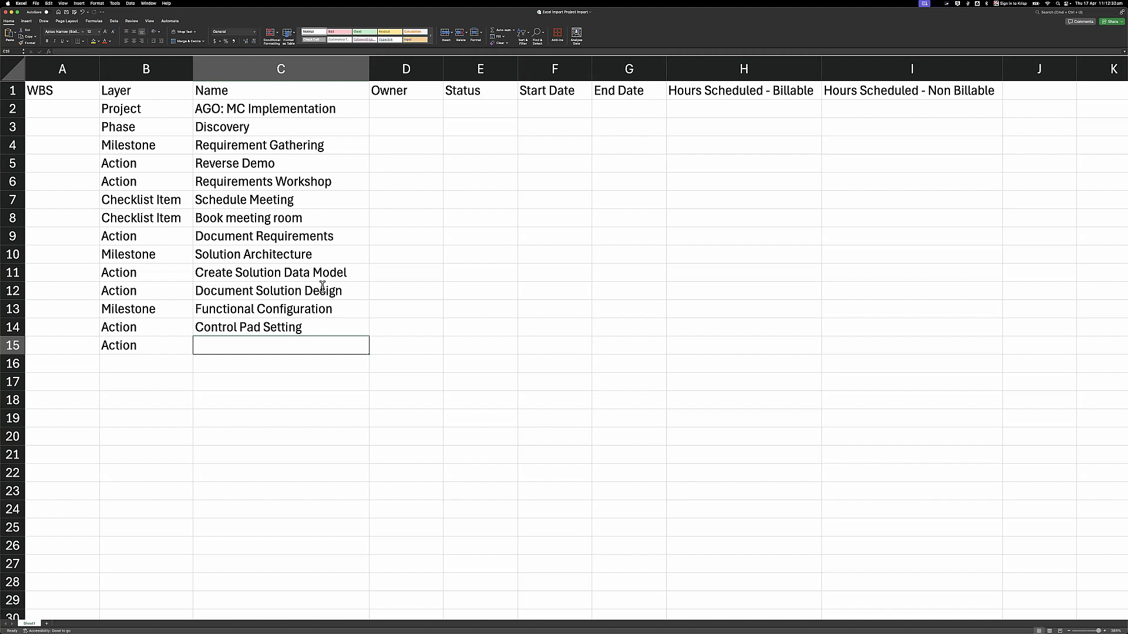
{"action": "type", "text": "Create Roles"}
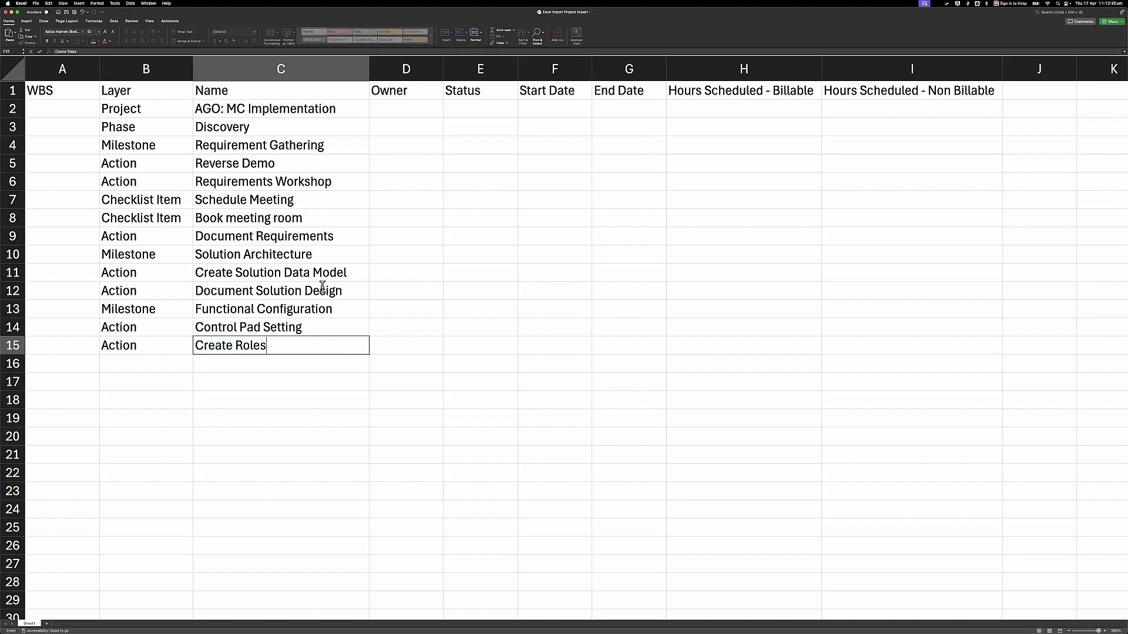
{"action": "key", "text": "Return"}
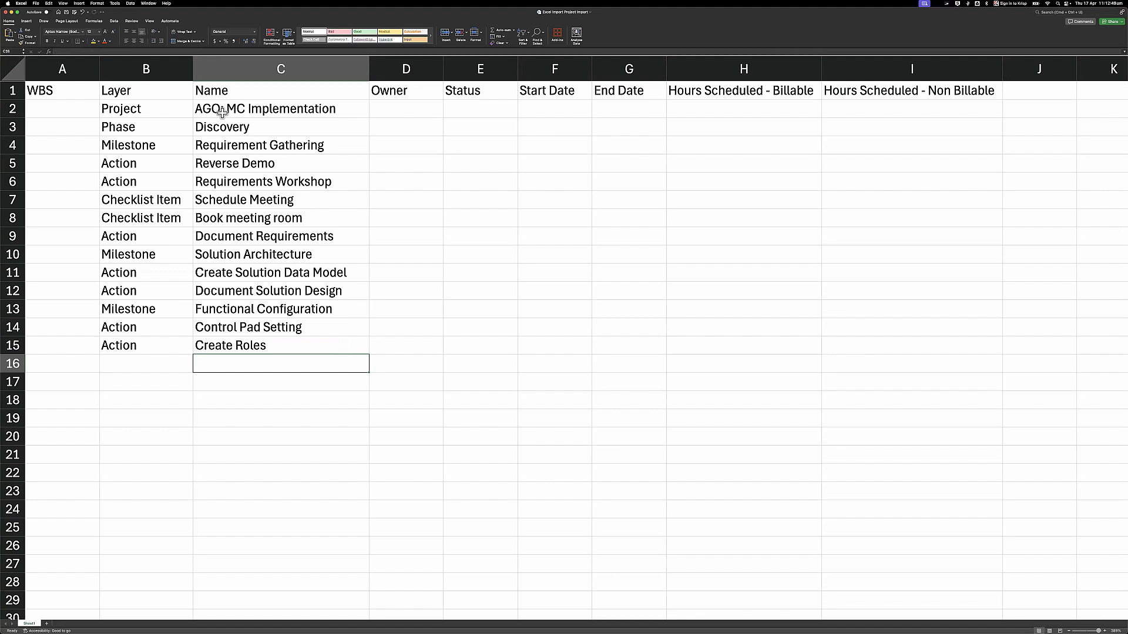
- Number the first WBS rows 1, 1.1, 1.1.1, 1.1.1.1 and 1.1.1.2
{"action": "left_click", "coordinate": [216, 149]}
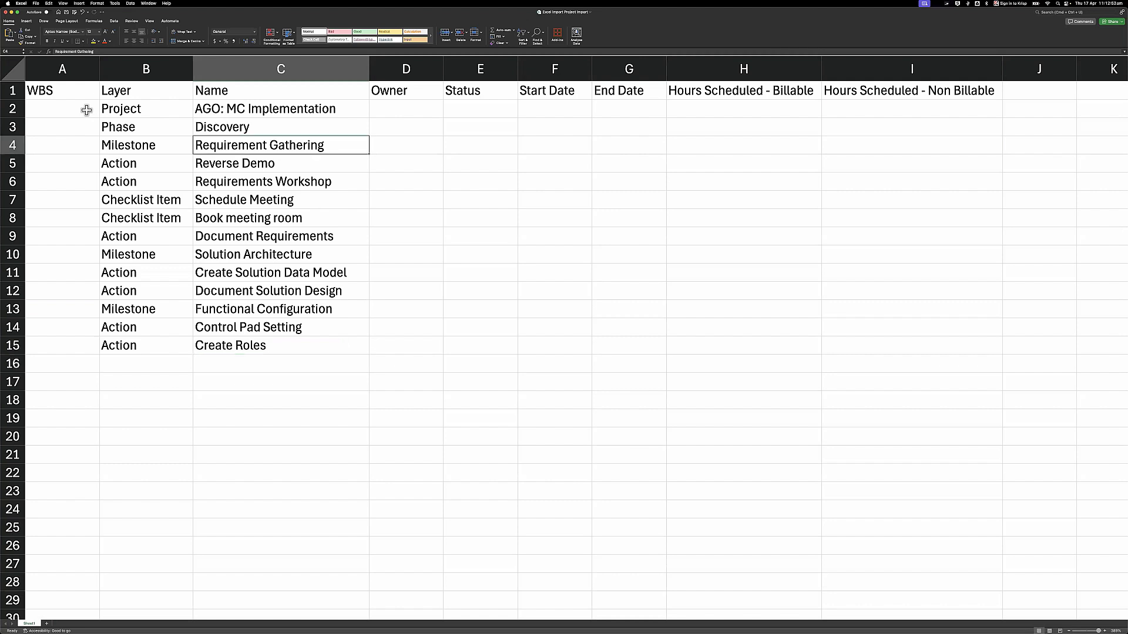
{"action": "left_click", "coordinate": [86, 110]}
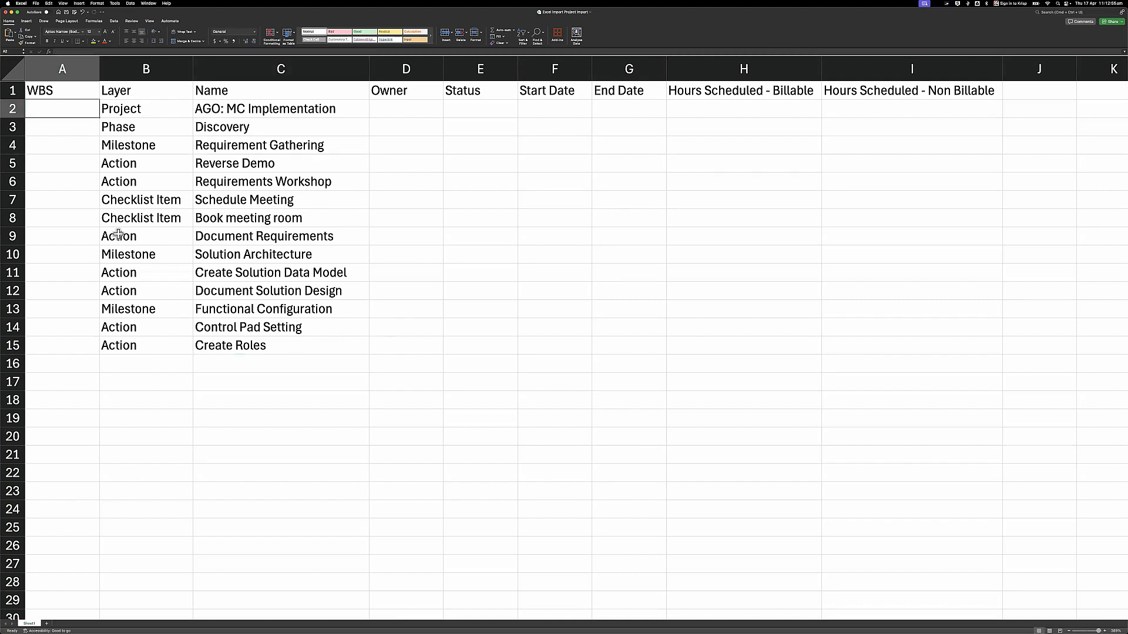
{"action": "type", "text": "1"}
{"action": "key", "text": "Return"}
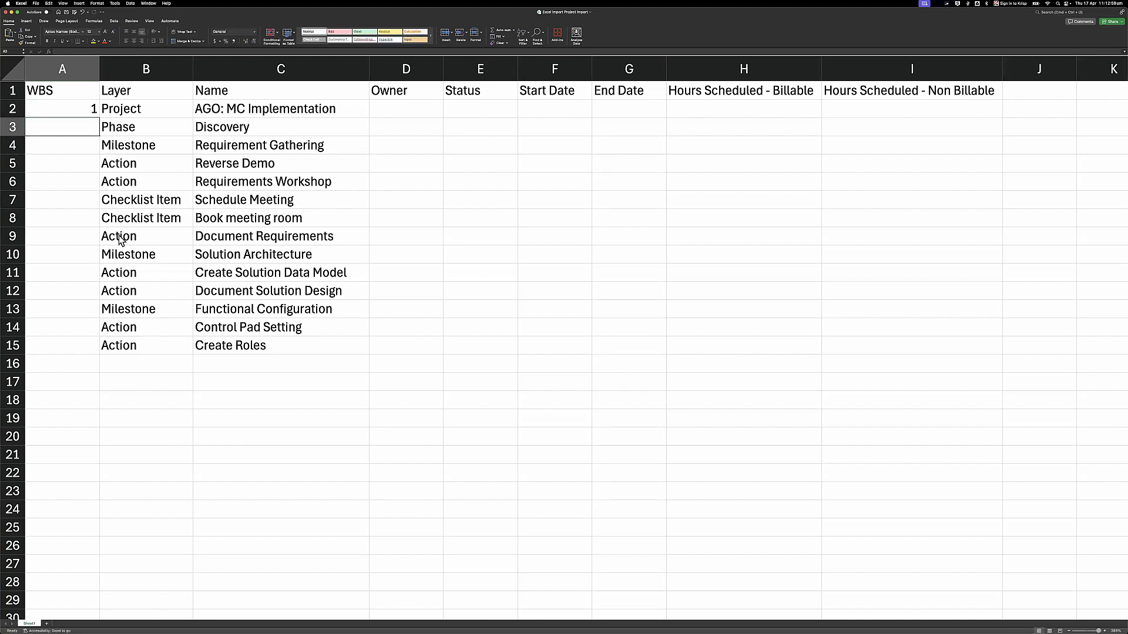
{"action": "type", "text": "1.1"}
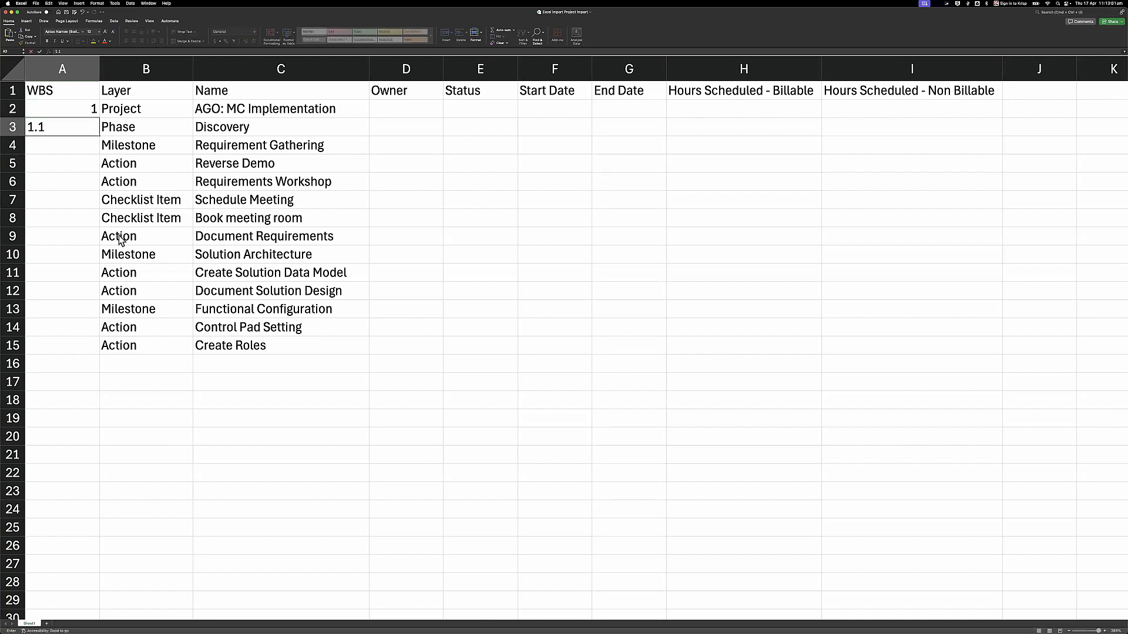
{"action": "key", "text": "Return"}
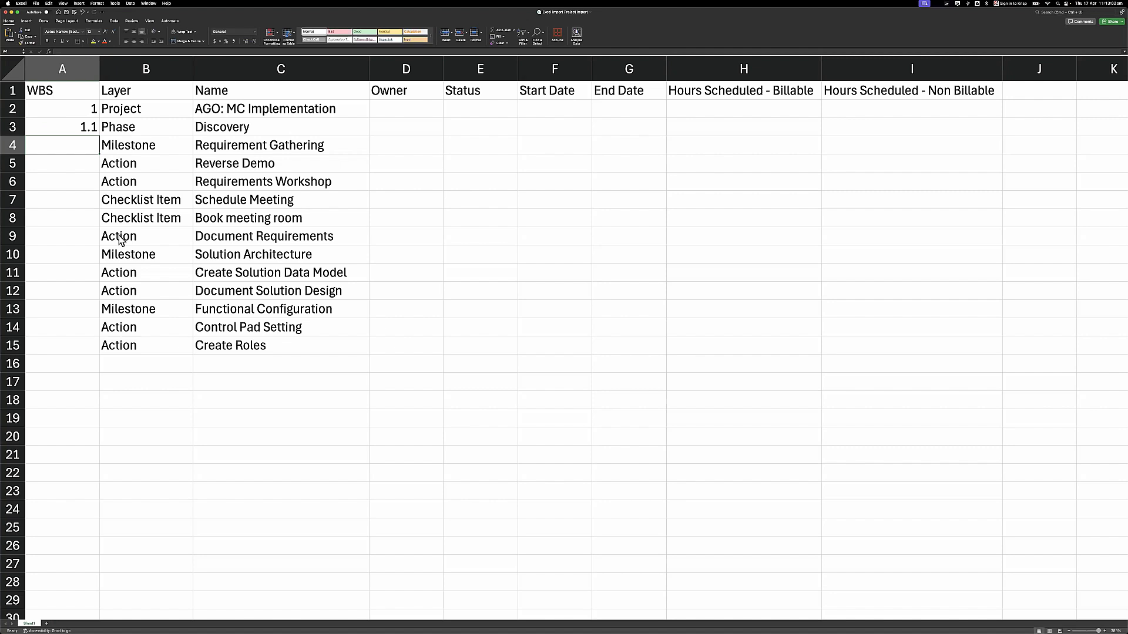
{"action": "type", "text": "1.1.1"}
{"action": "key", "text": "Return"}
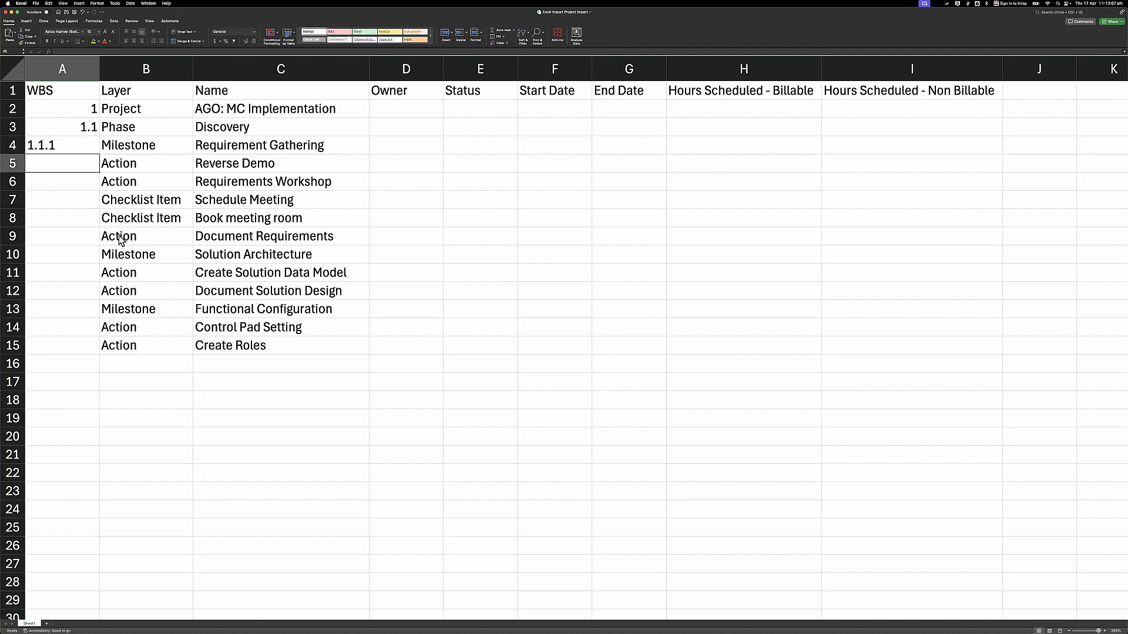
{"action": "type", "text": "1.1.1.1"}
{"action": "key", "text": "Return"}
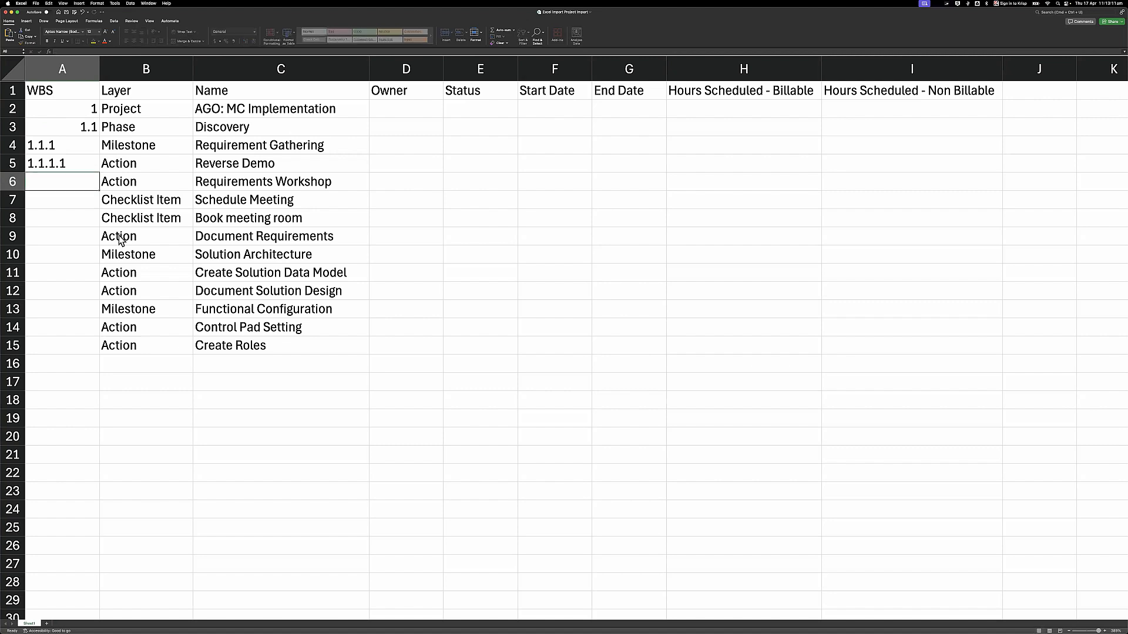
{"action": "left_click", "coordinate": [89, 158]}
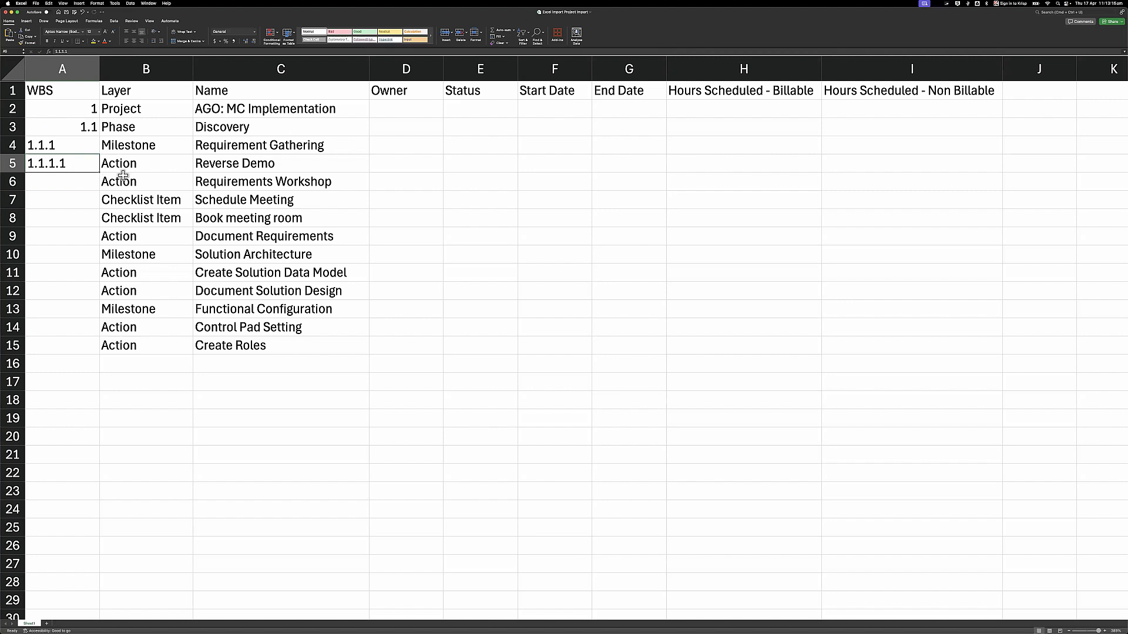
{"action": "left_click_drag", "start_coordinate": [99, 173], "coordinate": [69, 183]}
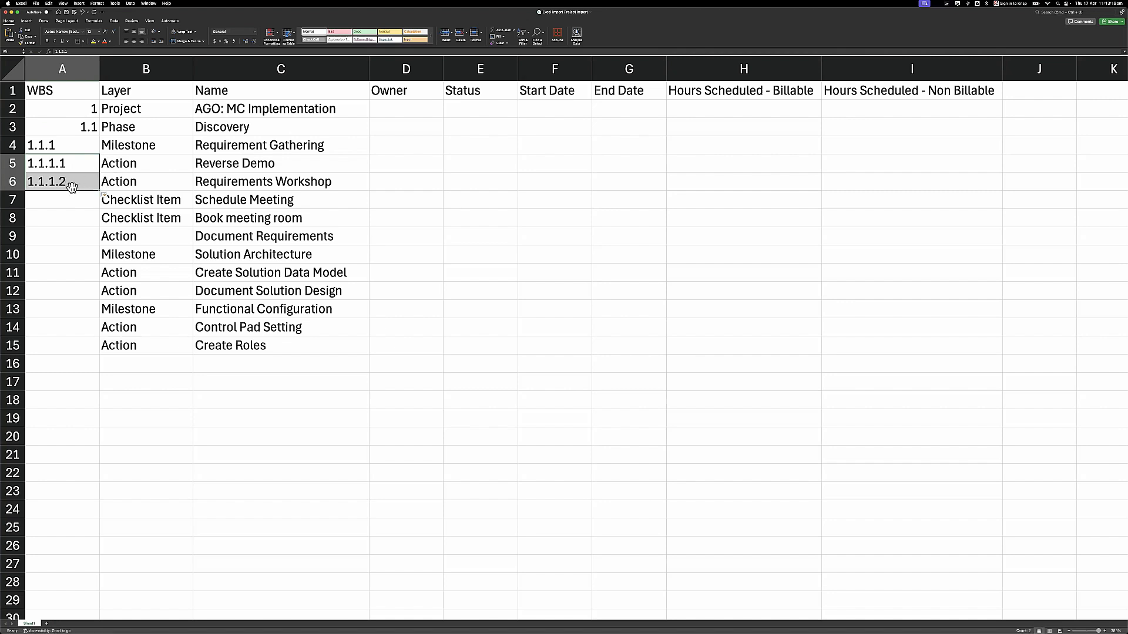
- Give Schedule Meeting 1.1.1.2.1, Book meeting room 1.1.1.2.2 and Document Requirements 1.1.1.3
{"action": "left_click", "coordinate": [81, 202]}
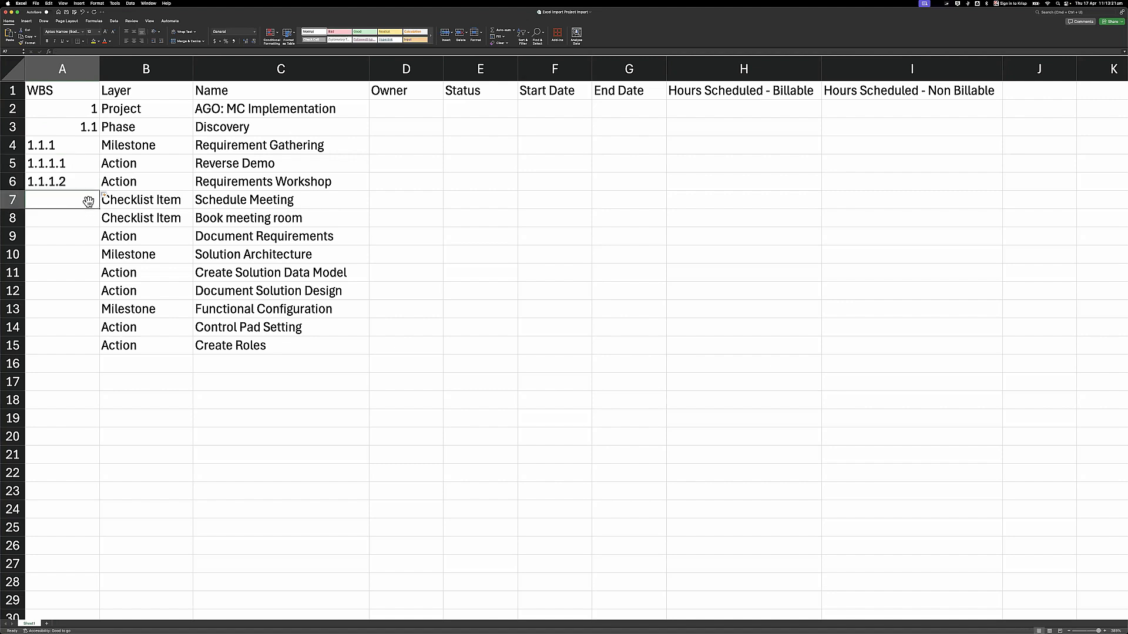
{"action": "type", "text": "1.1.1"}
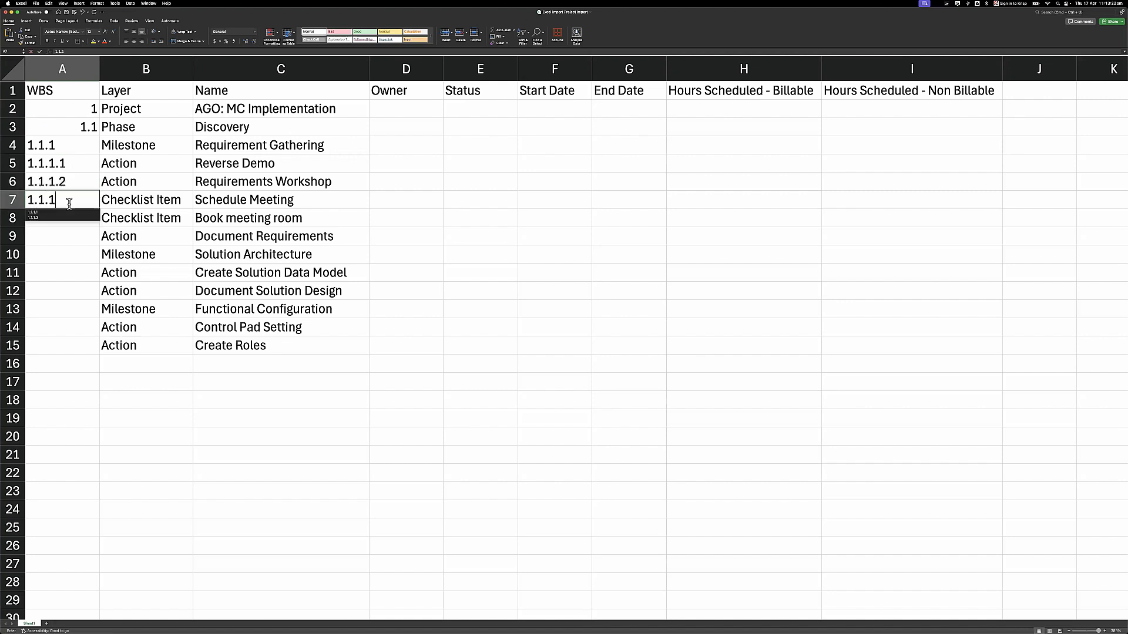
{"action": "type", "text": ".2.1"}
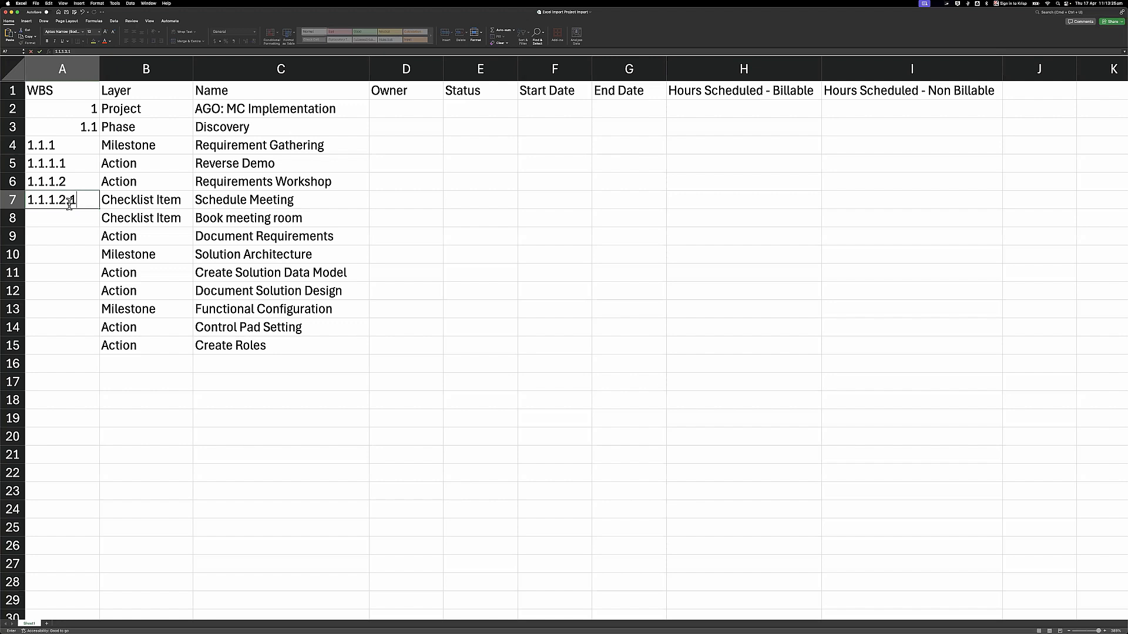
{"action": "key", "text": "Return"}
{"action": "left_click_drag", "start_coordinate": [111, 210], "coordinate": [88, 183]}
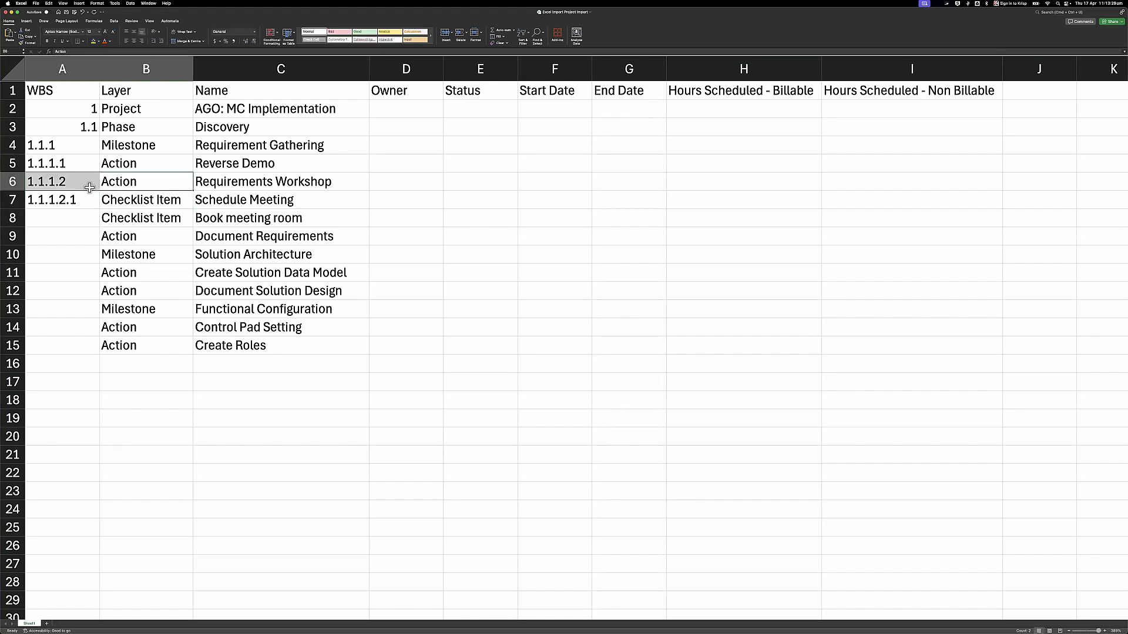
{"action": "left_click", "coordinate": [75, 215]}
{"action": "left_click", "coordinate": [91, 204]}
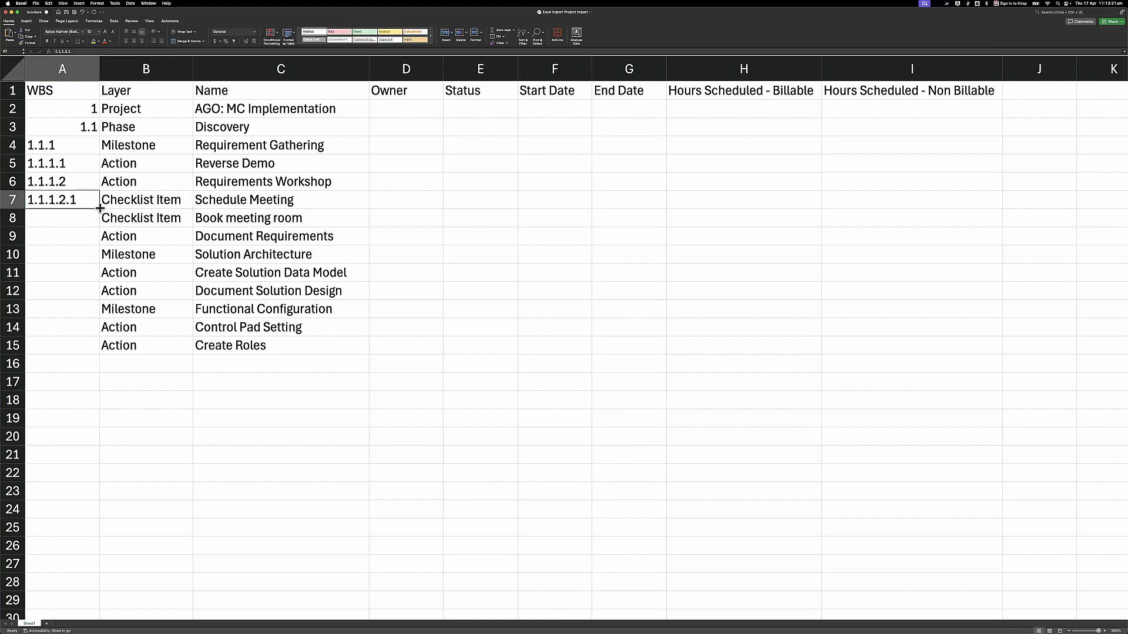
{"action": "left_click_drag", "start_coordinate": [99, 209], "coordinate": [100, 229]}
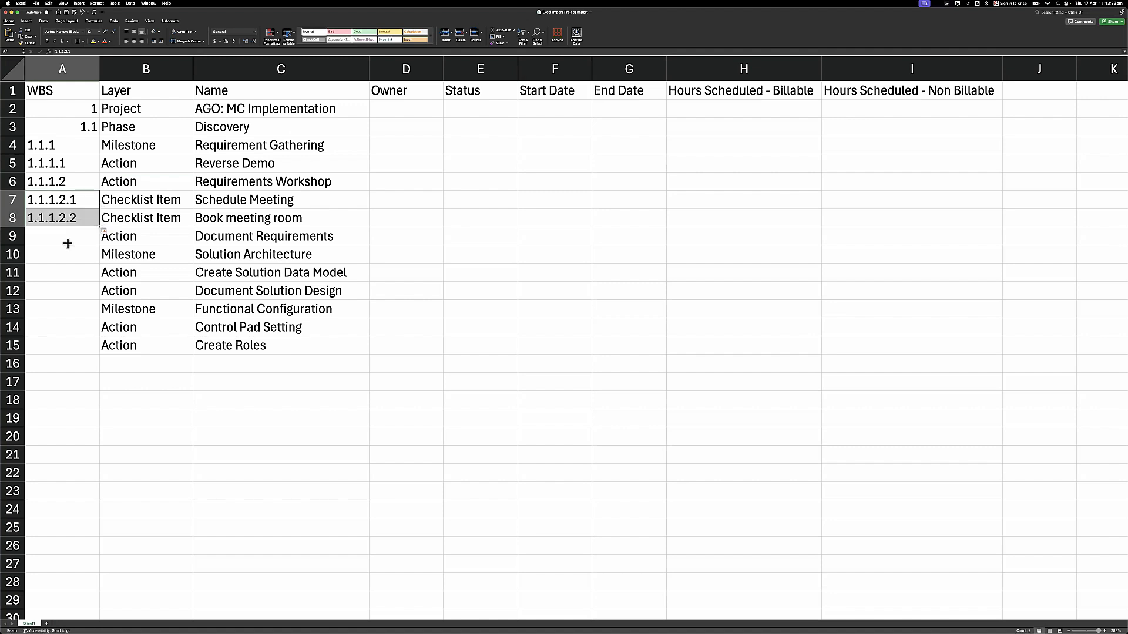
{"action": "left_click", "coordinate": [69, 243]}
{"action": "type", "text": "1.1.1.3"}
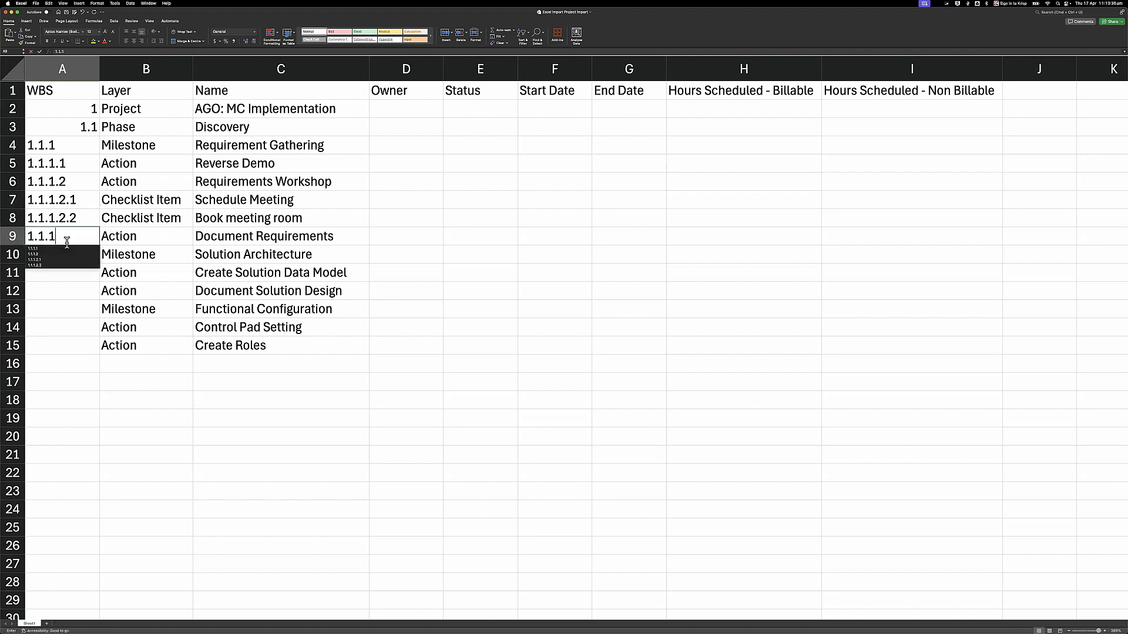
{"action": "left_click", "coordinate": [124, 231]}
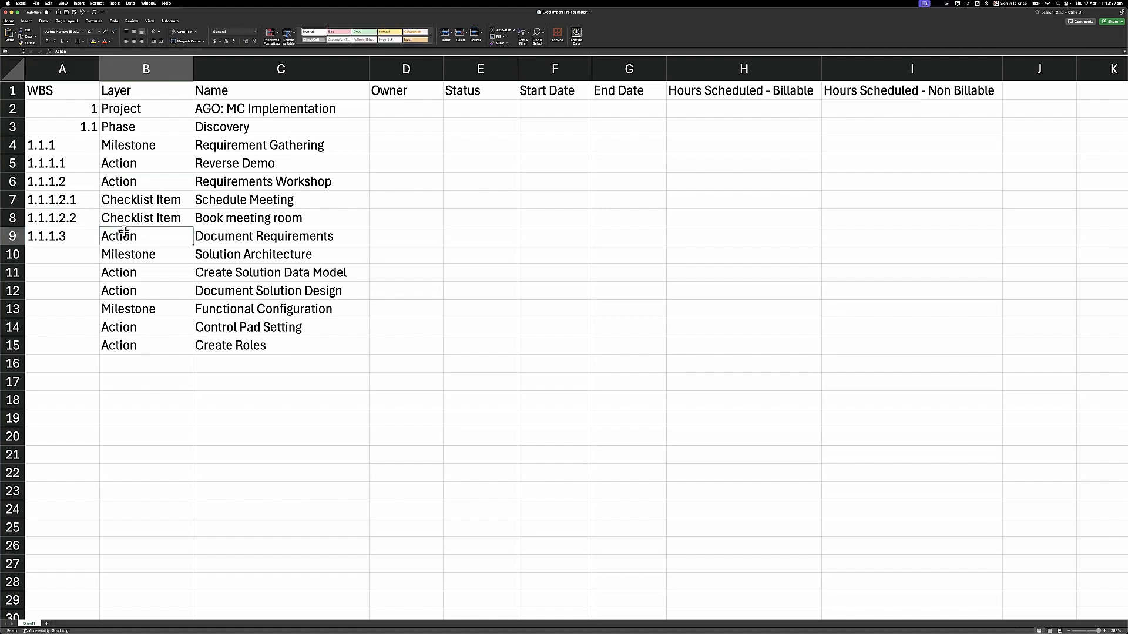
- Number the remaining rows 1.1.2, 1.1.2.1, 1.1.2.2, 1.1.3, 1.1.3.1 and 1.1.3.2
{"action": "left_click", "coordinate": [121, 147]}
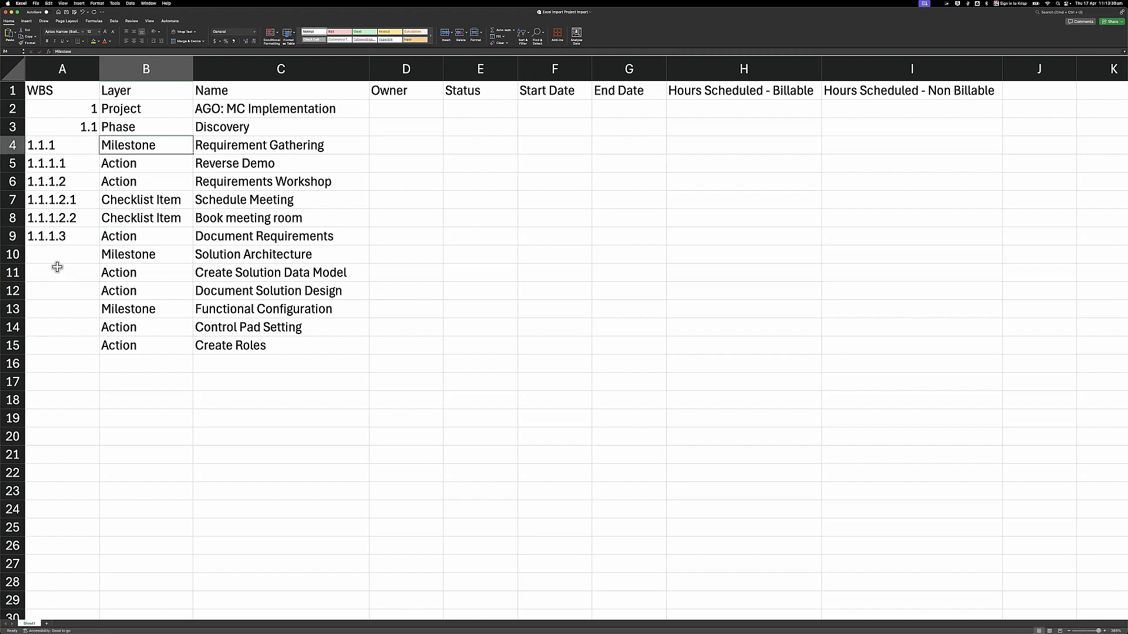
{"action": "left_click", "coordinate": [103, 254]}
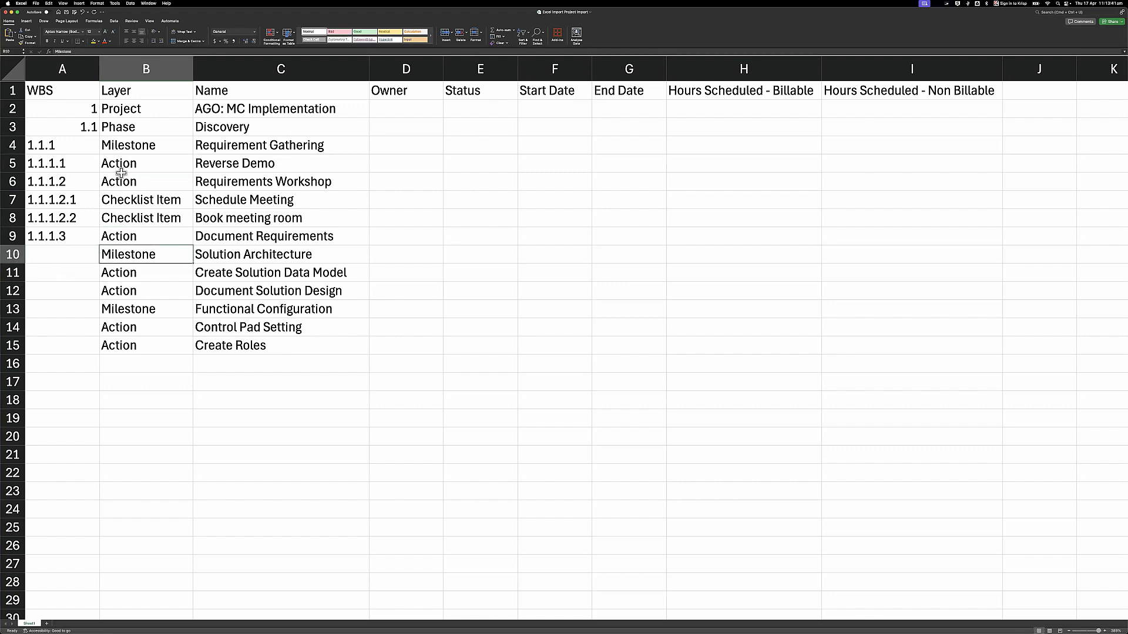
{"action": "left_click", "coordinate": [62, 255]}
{"action": "type", "text": "1.1.2"}
{"action": "key", "text": "Return"}
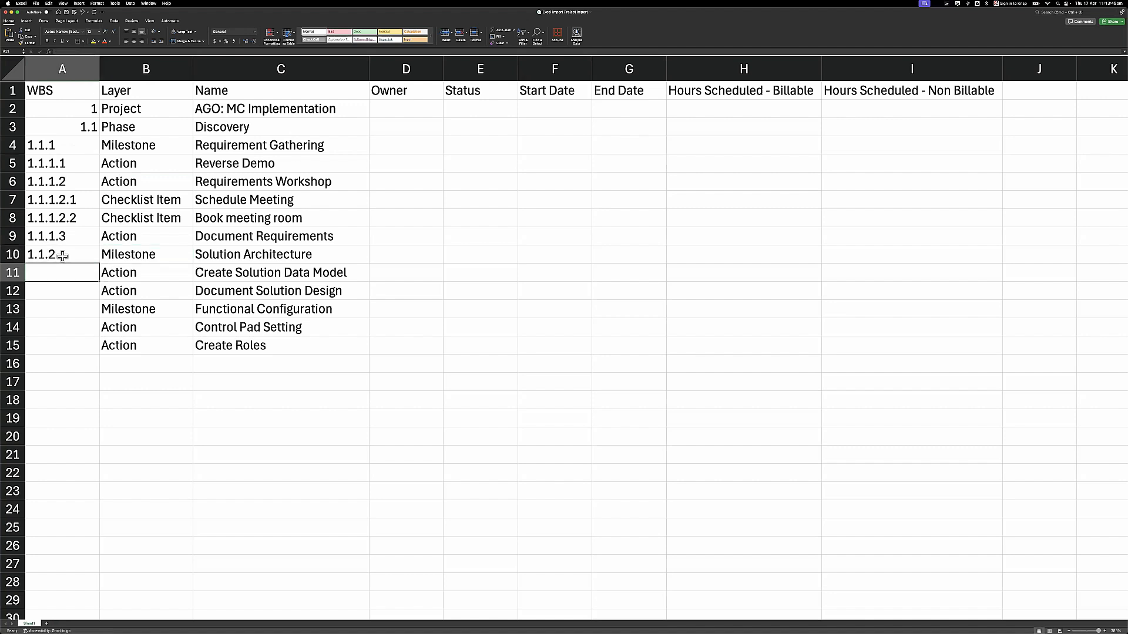
{"action": "type", "text": "1.1.2.1"}
{"action": "key", "text": "Return"}
{"action": "type", "text": "1.1"}
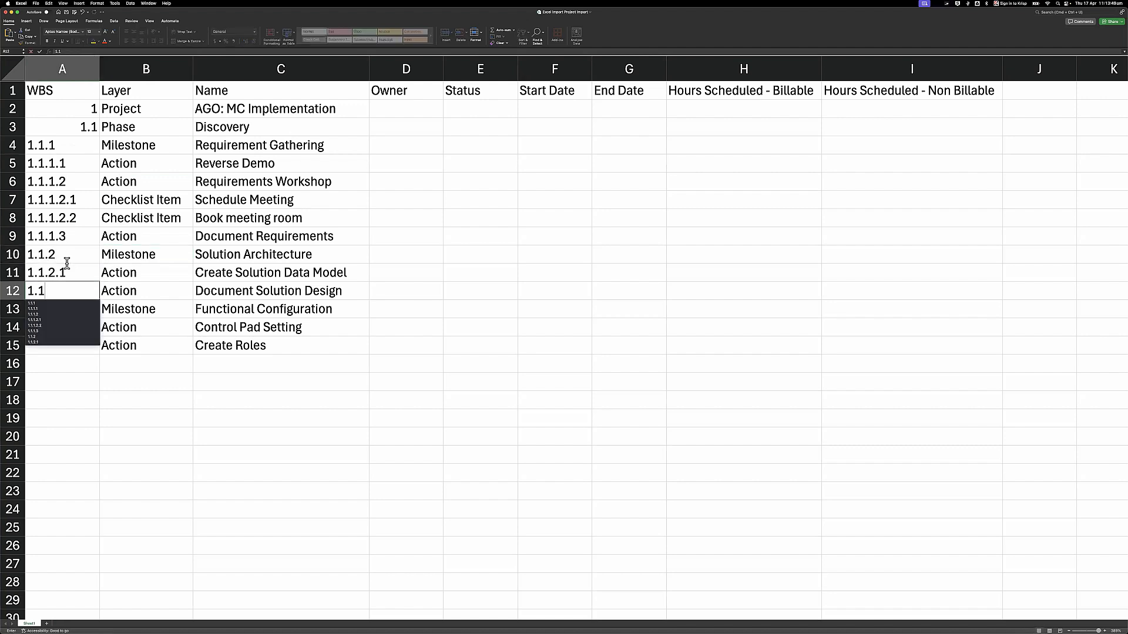
{"action": "type", "text": ".2.2"}
{"action": "key", "text": "Return"}
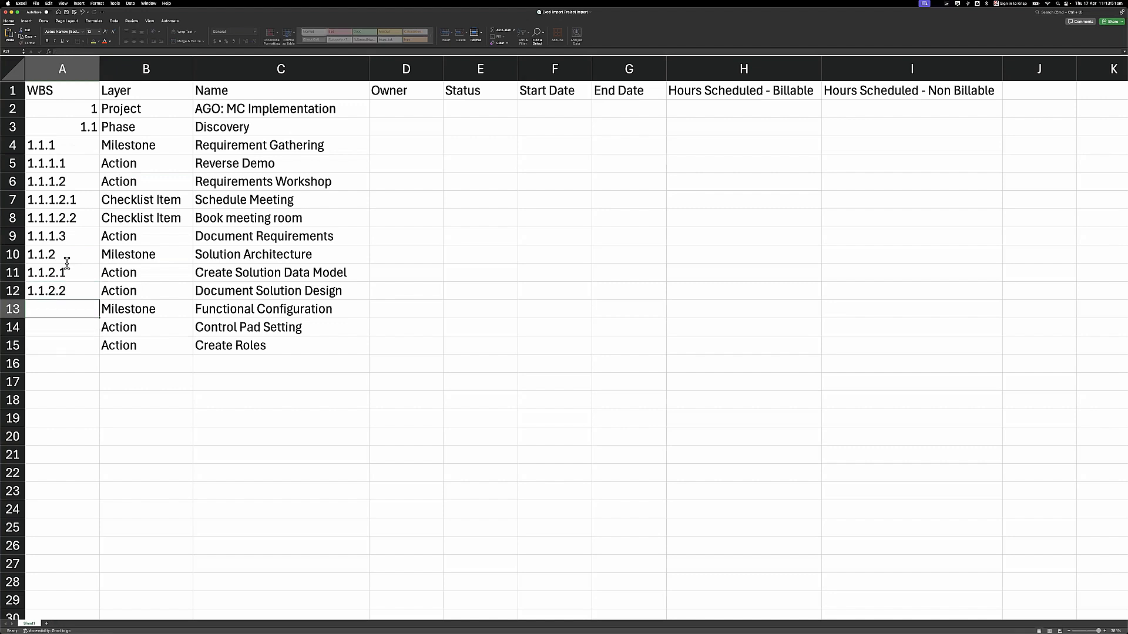
{"action": "type", "text": "1.1.3"}
{"action": "key", "text": "Return"}
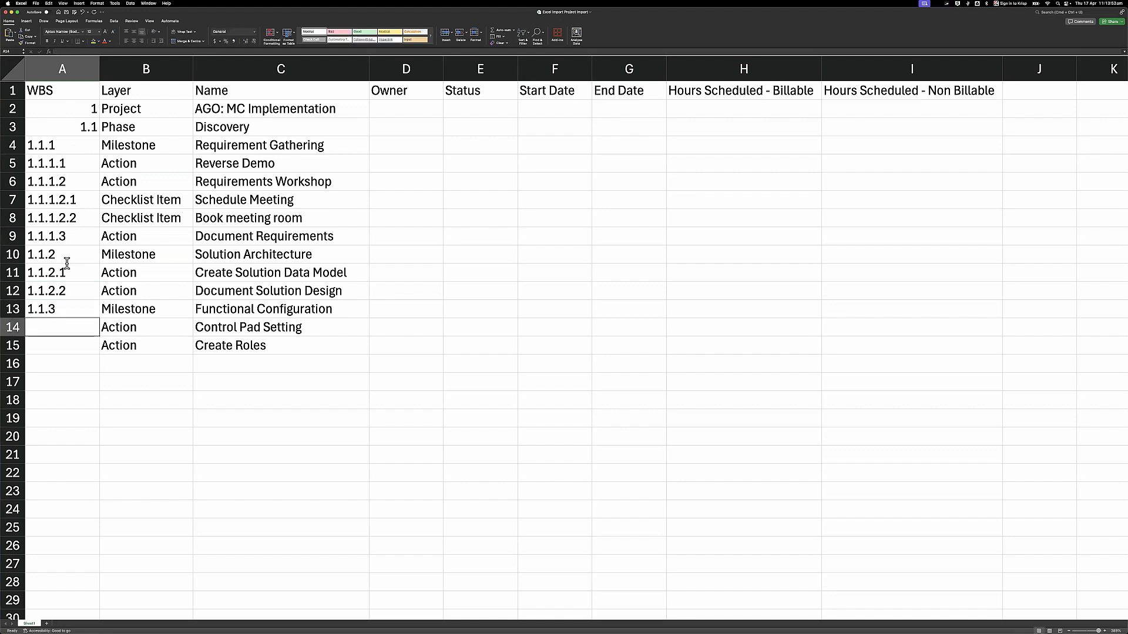
{"action": "type", "text": "1.1.3.1"}
{"action": "key", "text": "Return"}
{"action": "type", "text": "1.1.3.2"}
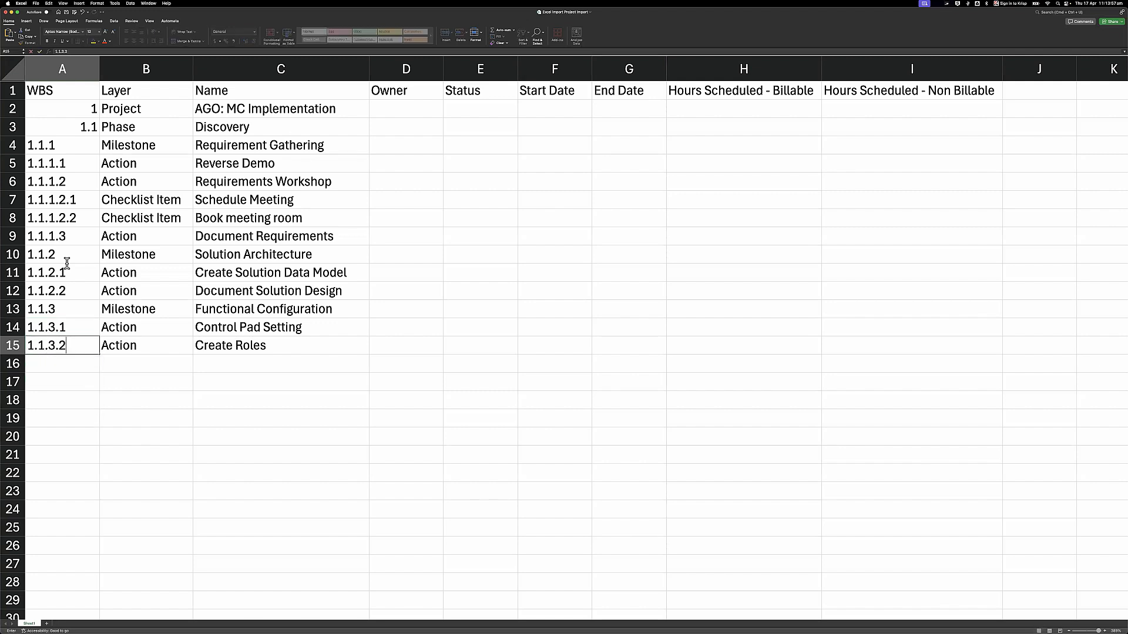
{"action": "key", "text": "Return"}
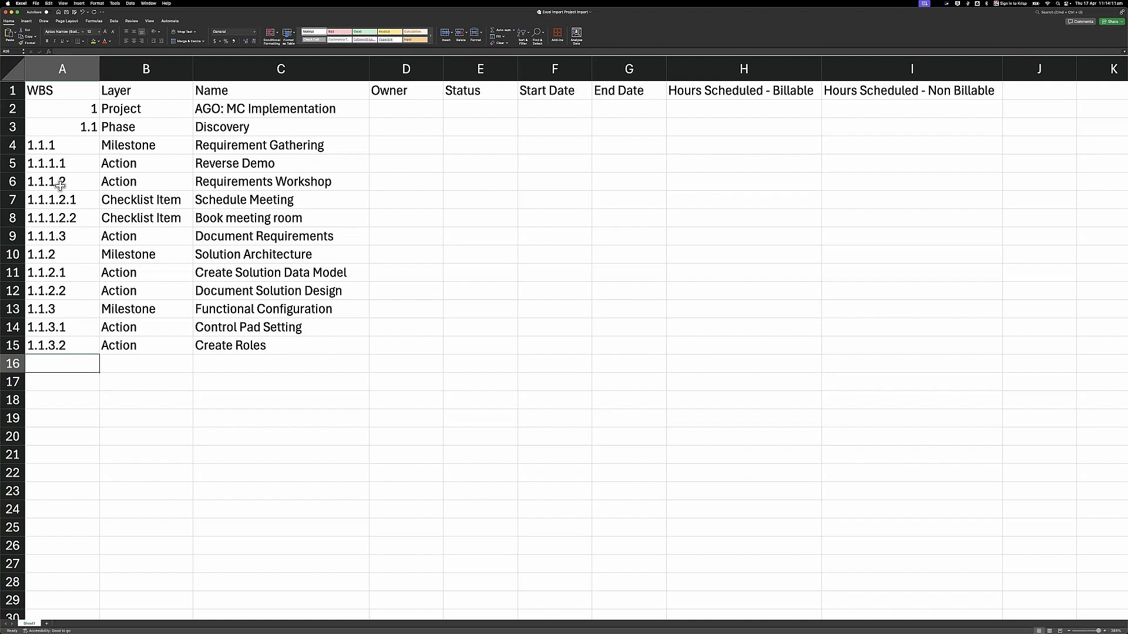
- Assign owners to the Project, Discovery and Requirement Gathering rows, widening the Owner column
{"action": "left_click", "coordinate": [393, 117]}
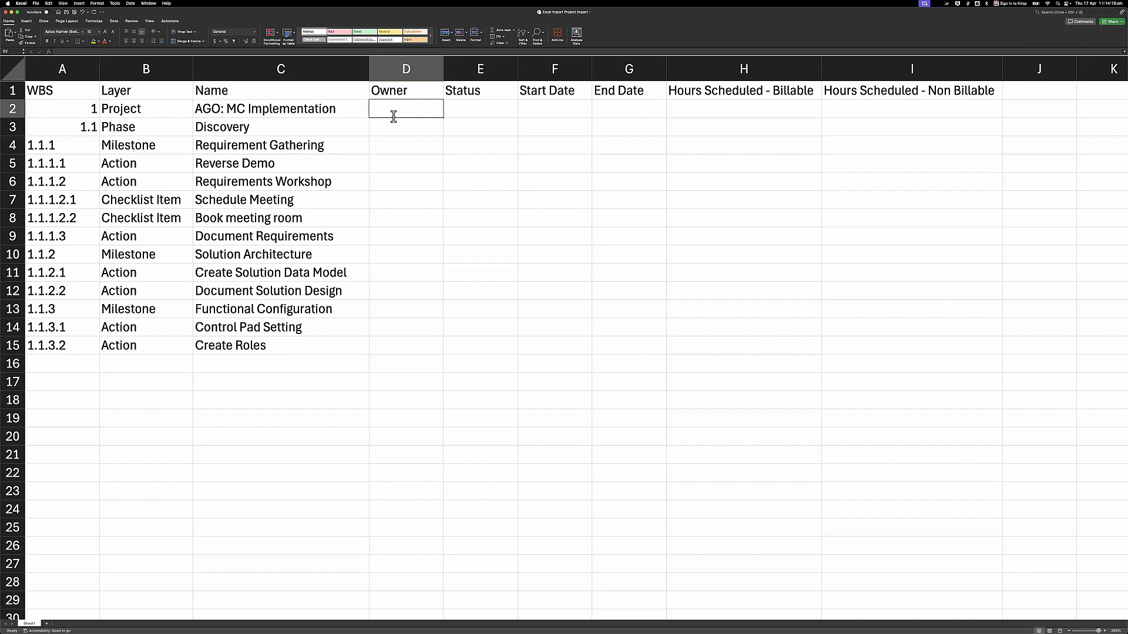
{"action": "key", "text": "Return"}
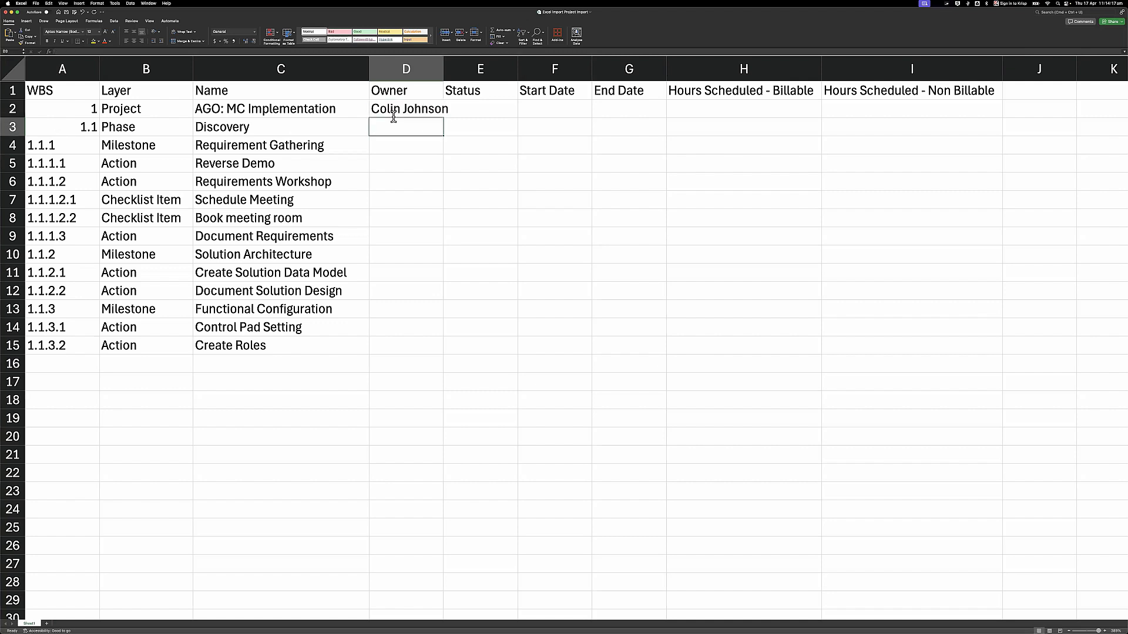
{"action": "left_click_drag", "start_coordinate": [464, 78], "coordinate": [465, 78]}
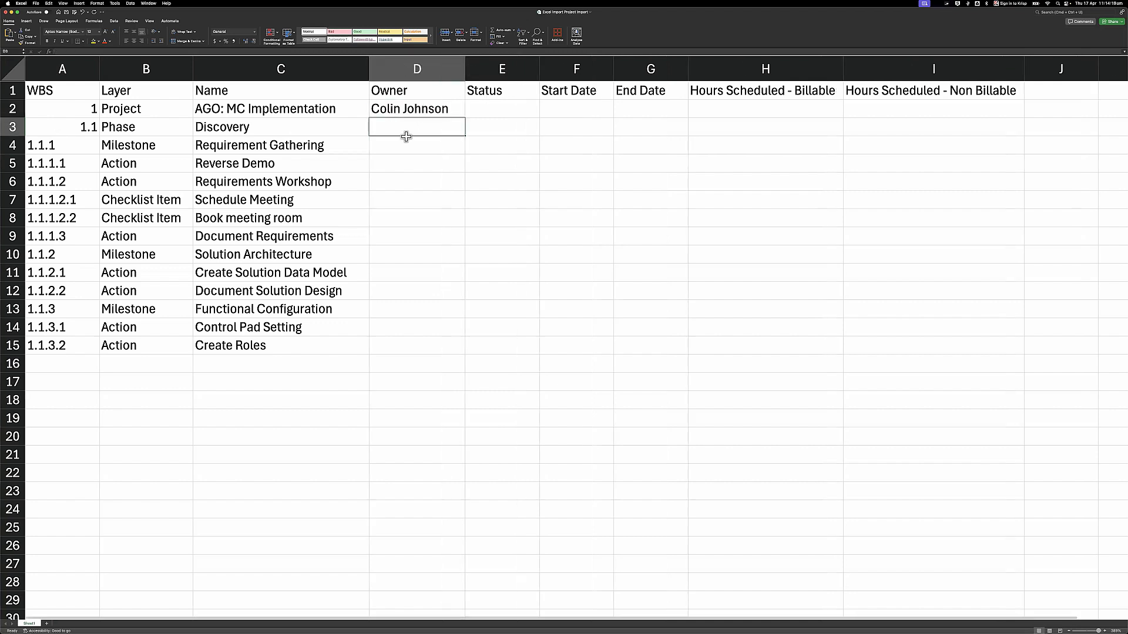
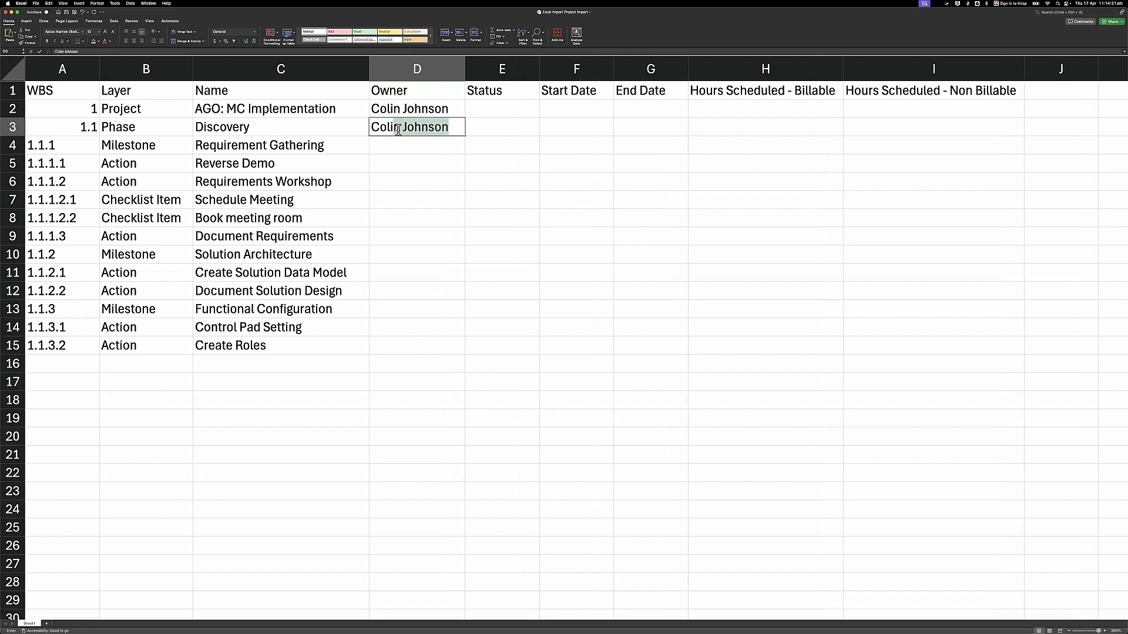
{"action": "key", "text": "Return"}
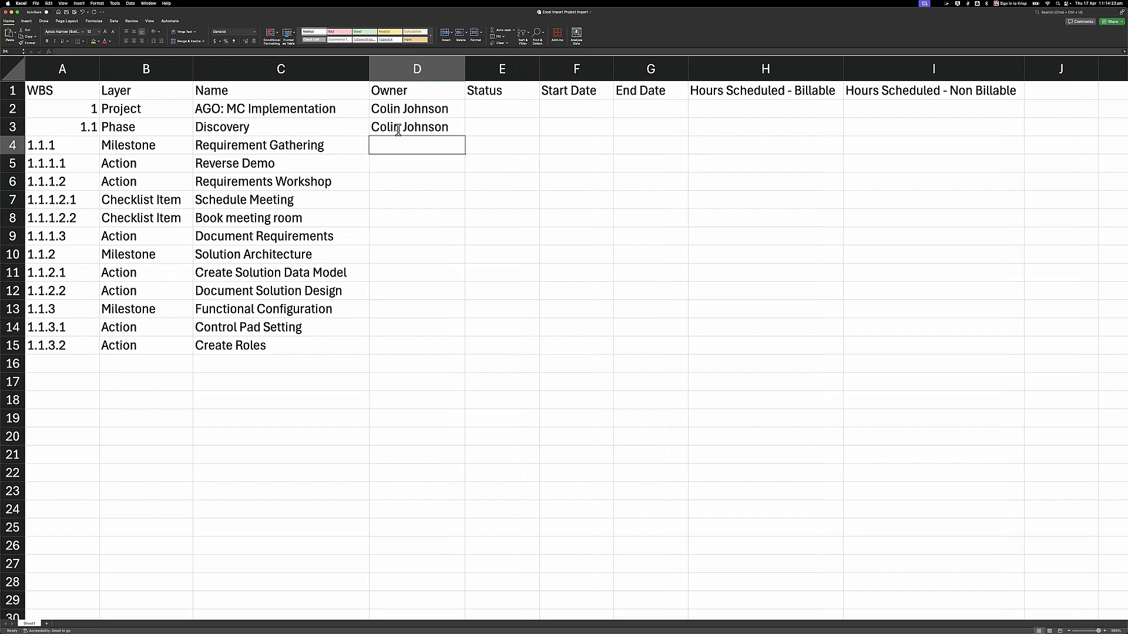
{"action": "key", "text": "Return"}
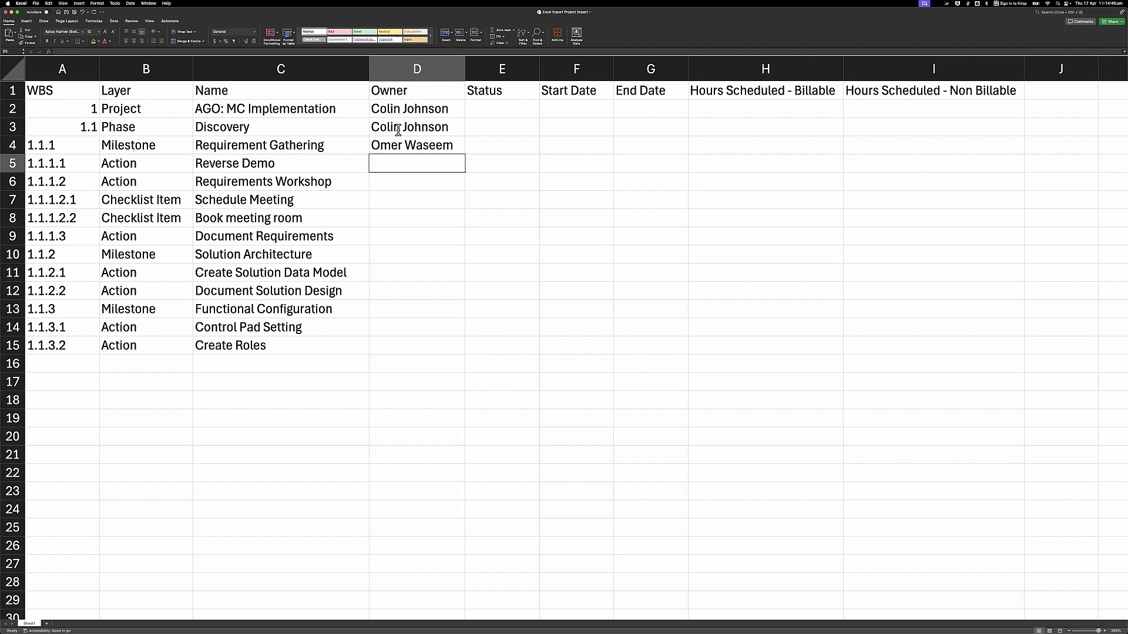
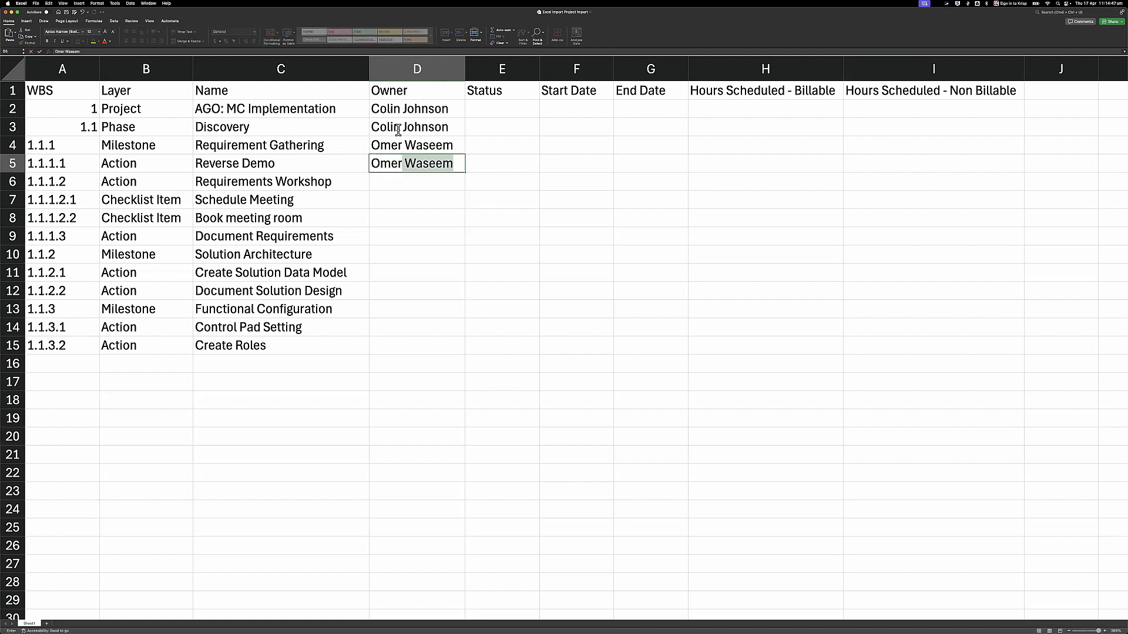
- Fill D5–D9 with the Requirement Gathering owner and D10–D15 with a third owner
{"action": "key", "text": "Return"}
{"action": "left_click", "coordinate": [426, 158]}
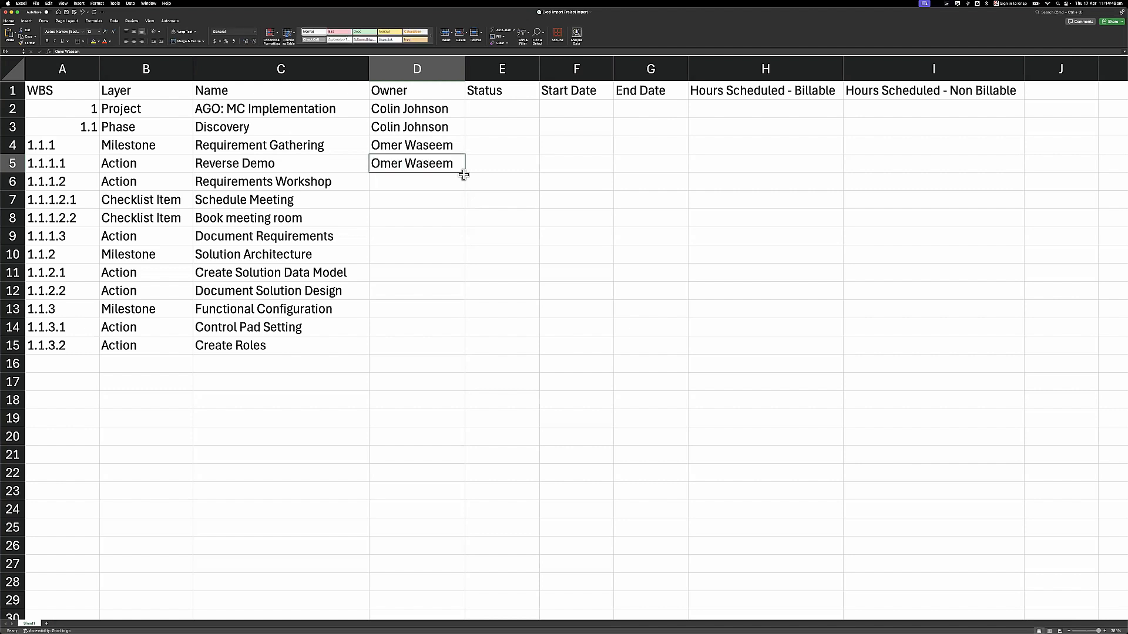
{"action": "left_click_drag", "start_coordinate": [463, 178], "coordinate": [456, 238]}
{"action": "left_click", "coordinate": [416, 258]}
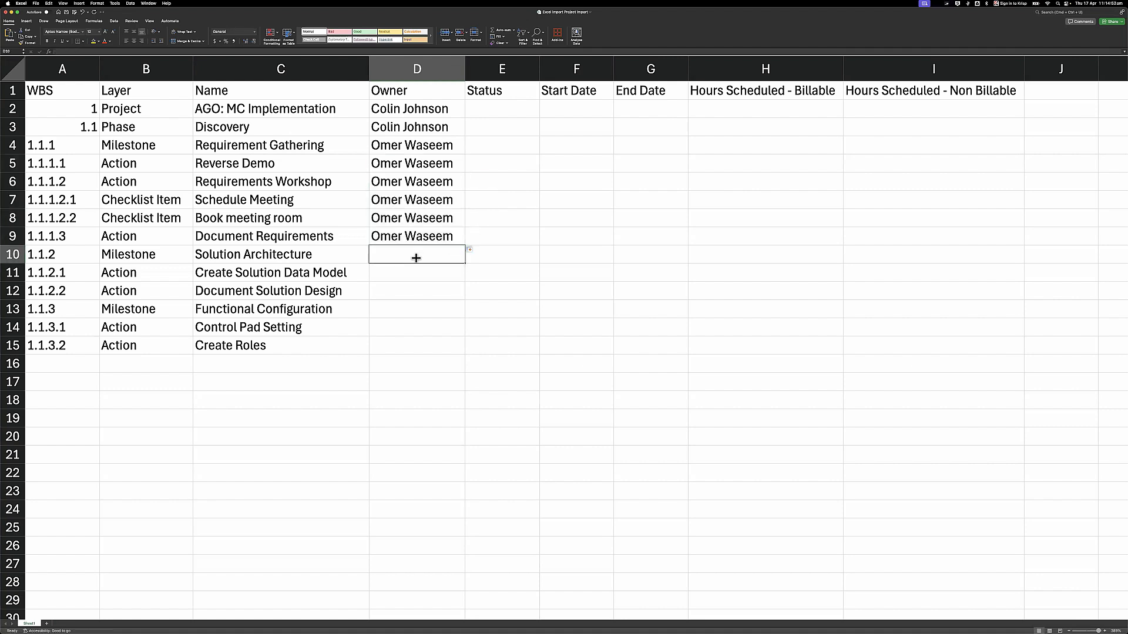
{"action": "key", "text": "Return"}
{"action": "left_click", "coordinate": [411, 259]}
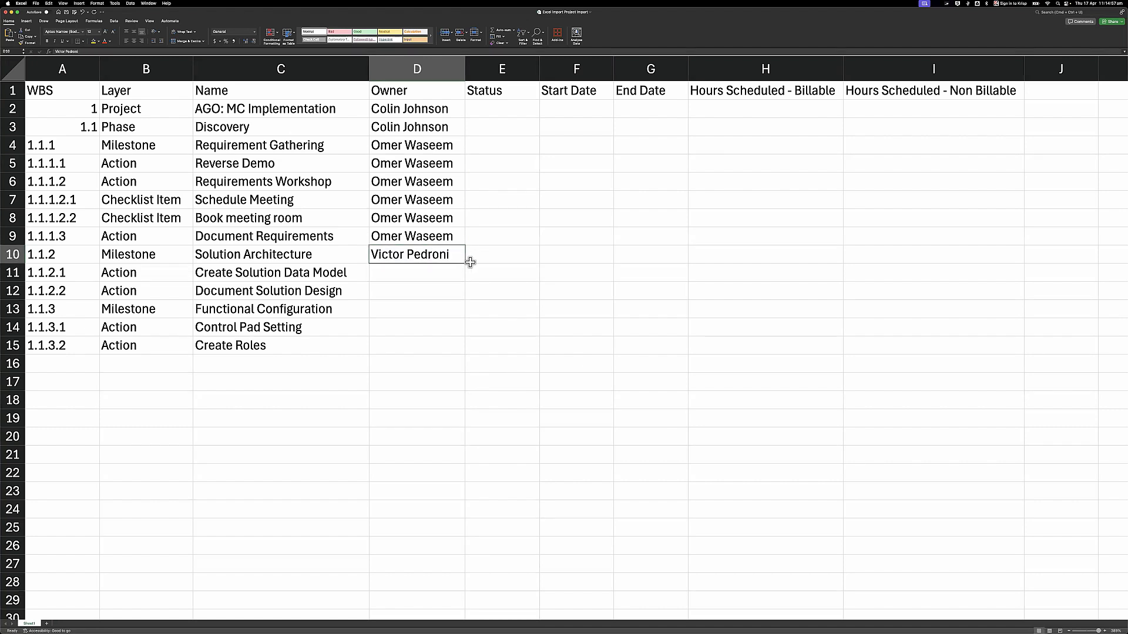
{"action": "left_click_drag", "start_coordinate": [464, 262], "coordinate": [451, 347]}
{"action": "left_click", "coordinate": [415, 311]}
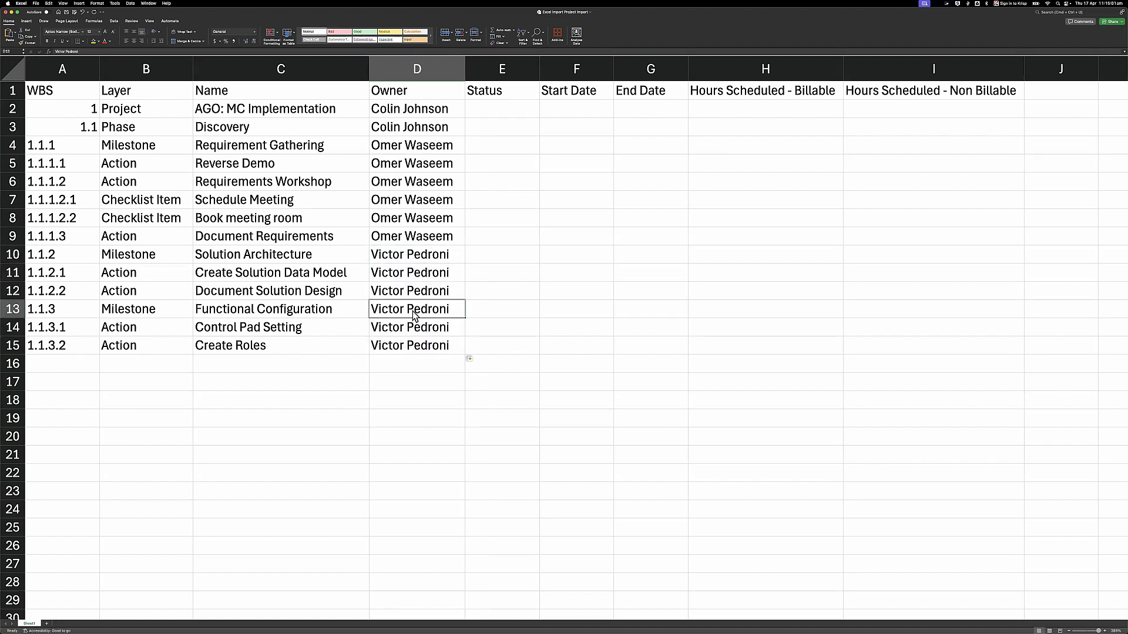
{"action": "left_click", "coordinate": [484, 111]}
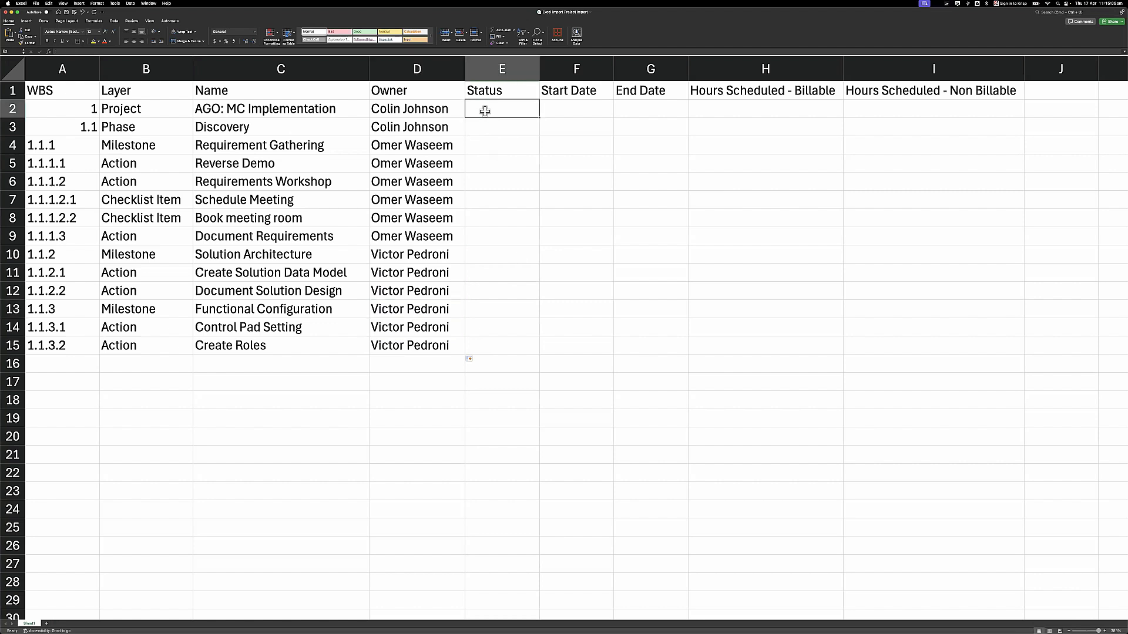
- Enter Planned in E2 and fill it down through E15
{"action": "type", "text": "Planned"}
{"action": "key", "text": "Return"}
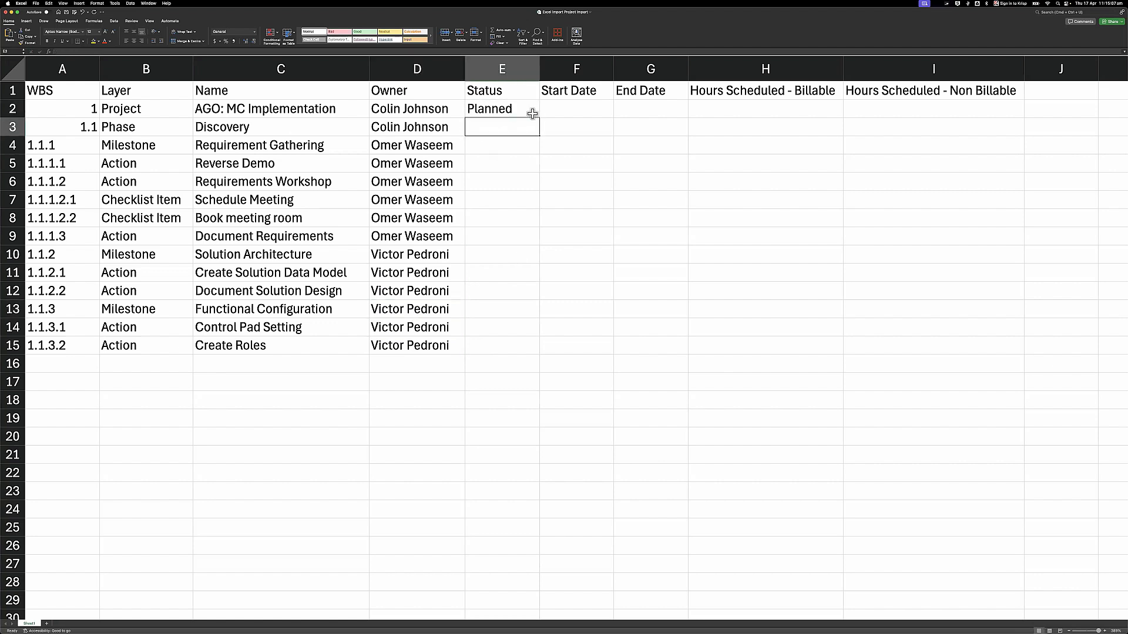
{"action": "left_click", "coordinate": [532, 113]}
{"action": "double_click", "coordinate": [537, 117]}
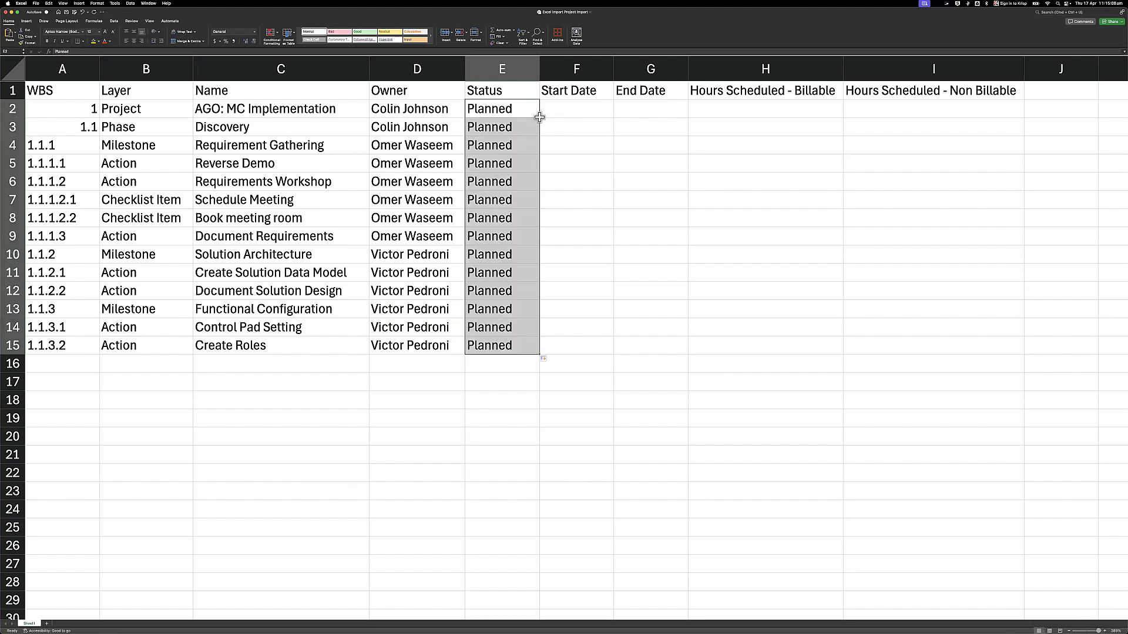
{"action": "left_click", "coordinate": [579, 111]}
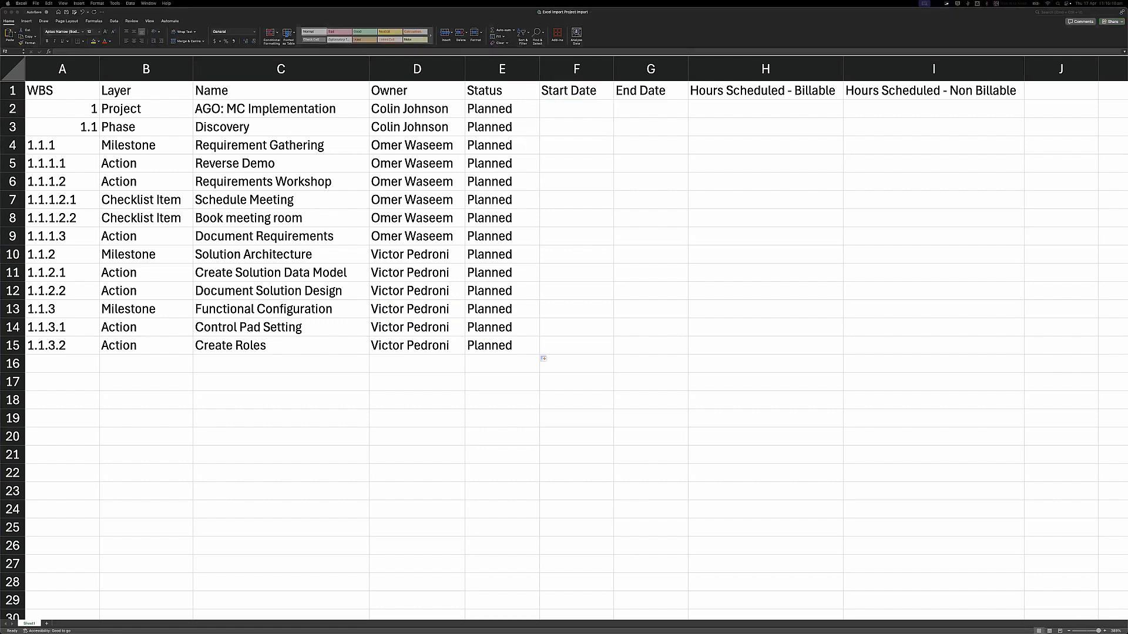
- Paste the copied start and end dates into F2:G15 and review the dated task rows
{"action": "key", "text": "ctrl+c"}
{"action": "key", "text": "ctrl+v"}
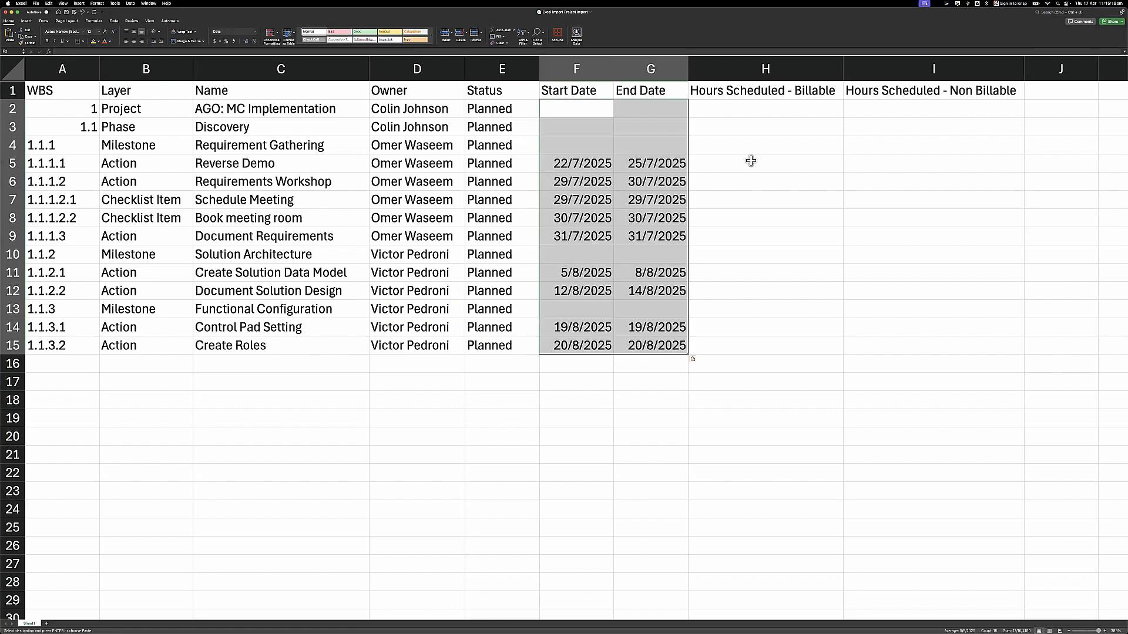
{"action": "left_click", "coordinate": [730, 167]}
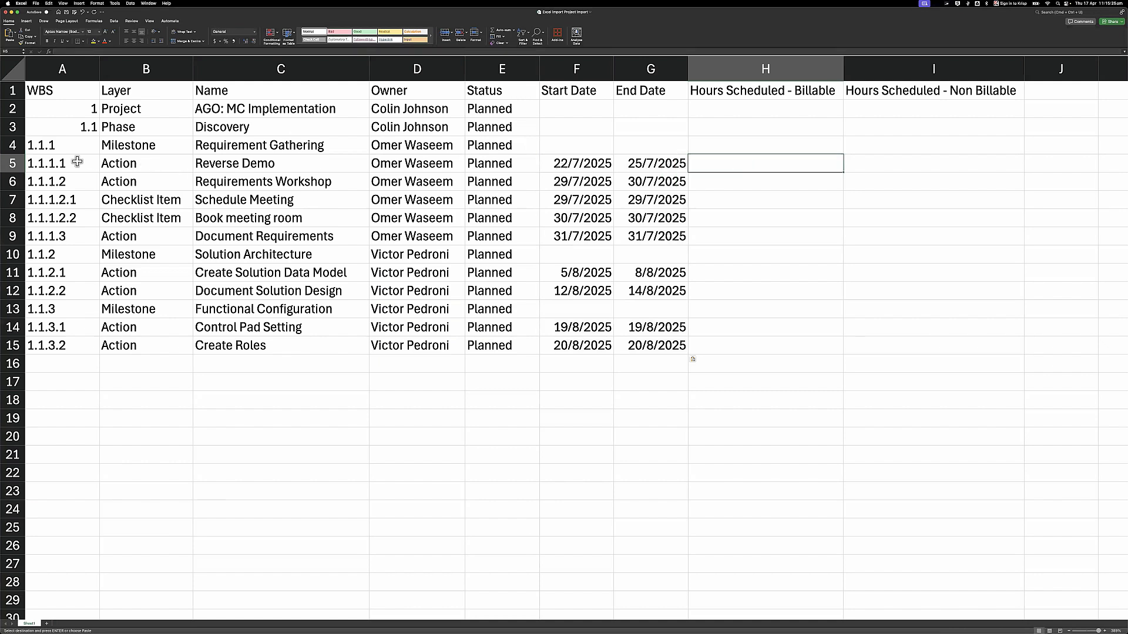
{"action": "left_click_drag", "start_coordinate": [13, 164], "coordinate": [13, 218]}
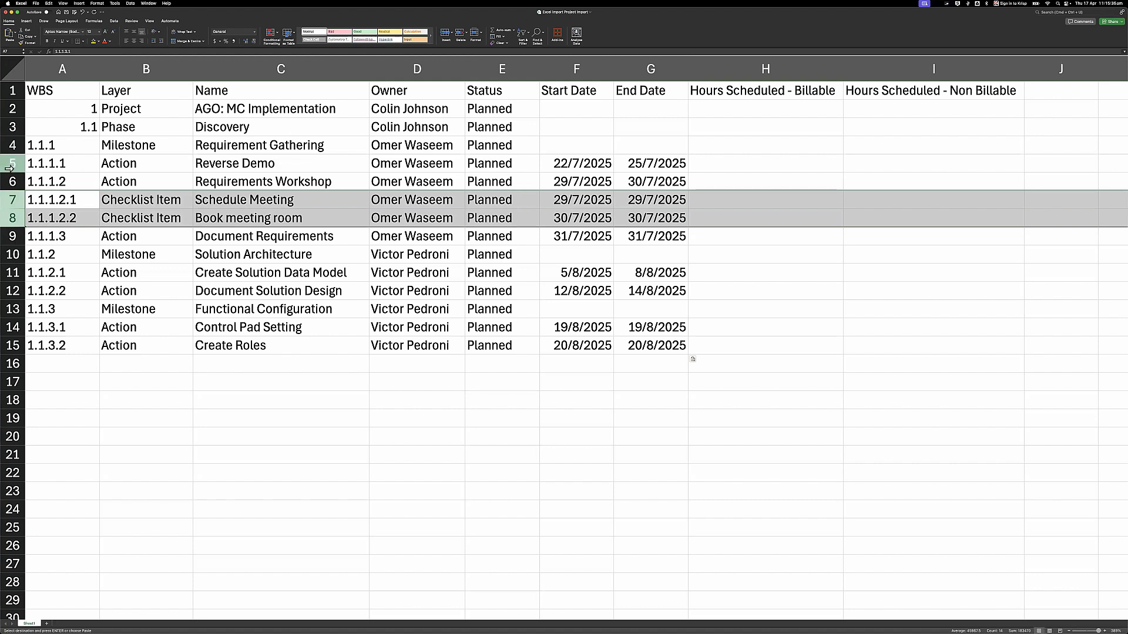
{"action": "left_click_drag", "start_coordinate": [9, 168], "coordinate": [13, 289]}
{"action": "left_click_drag", "start_coordinate": [12, 329], "coordinate": [12, 346]}
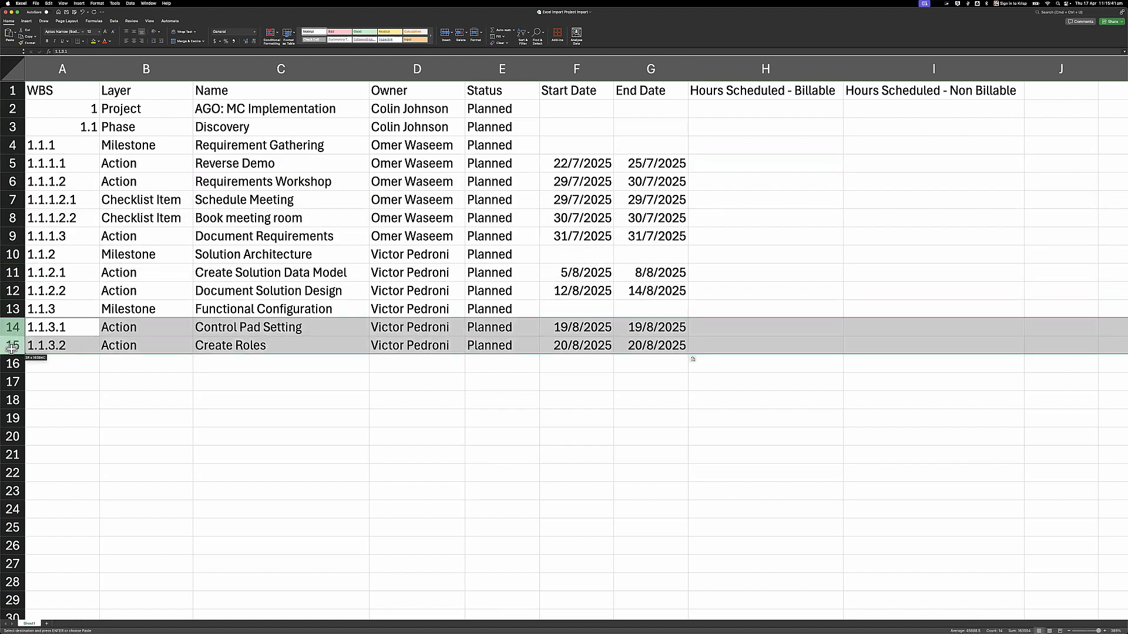
{"action": "left_click", "coordinate": [732, 198]}
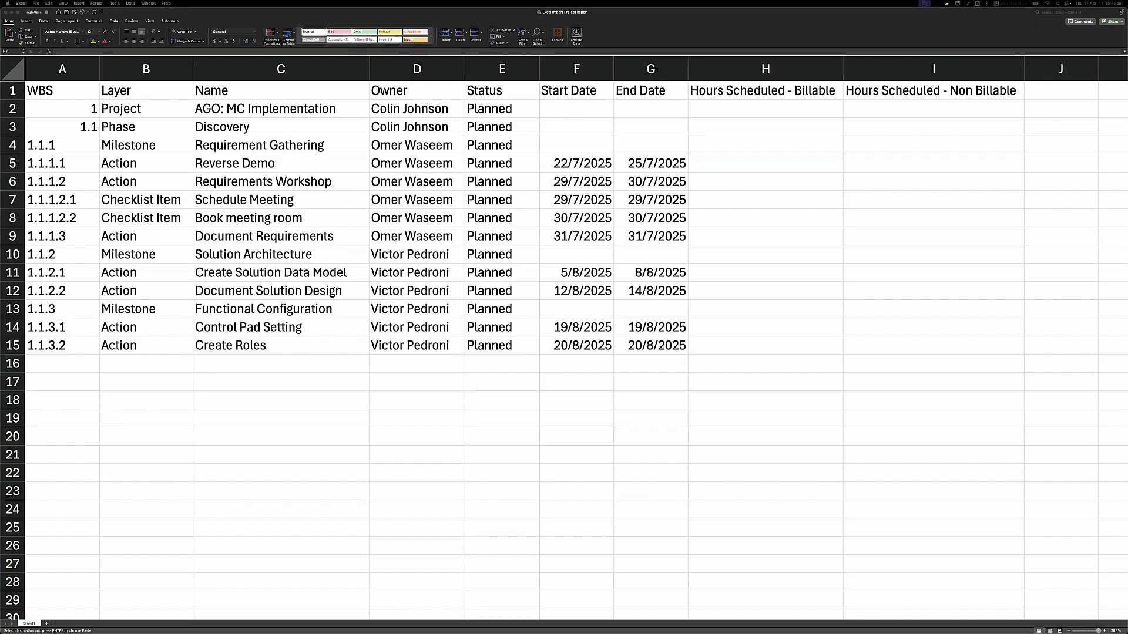
{"action": "key", "text": "super+v"}
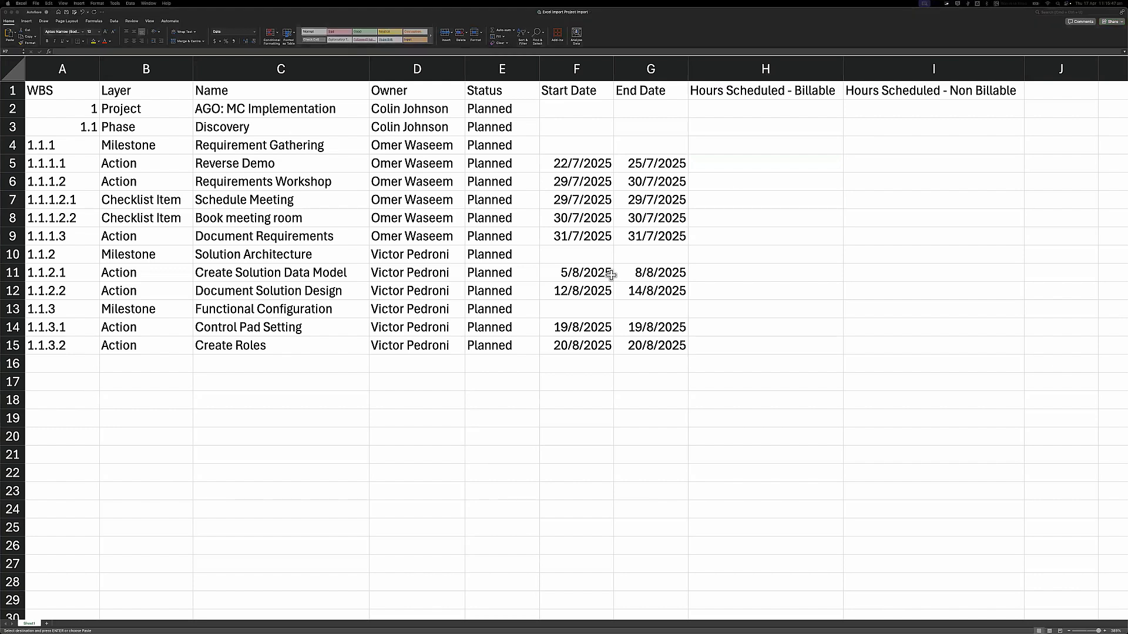
- Paste billable and non-billable hours into H2:I15, save the workbook, and return to Chrome
{"action": "left_click", "coordinate": [791, 113]}
{"action": "key", "text": "super+v"}
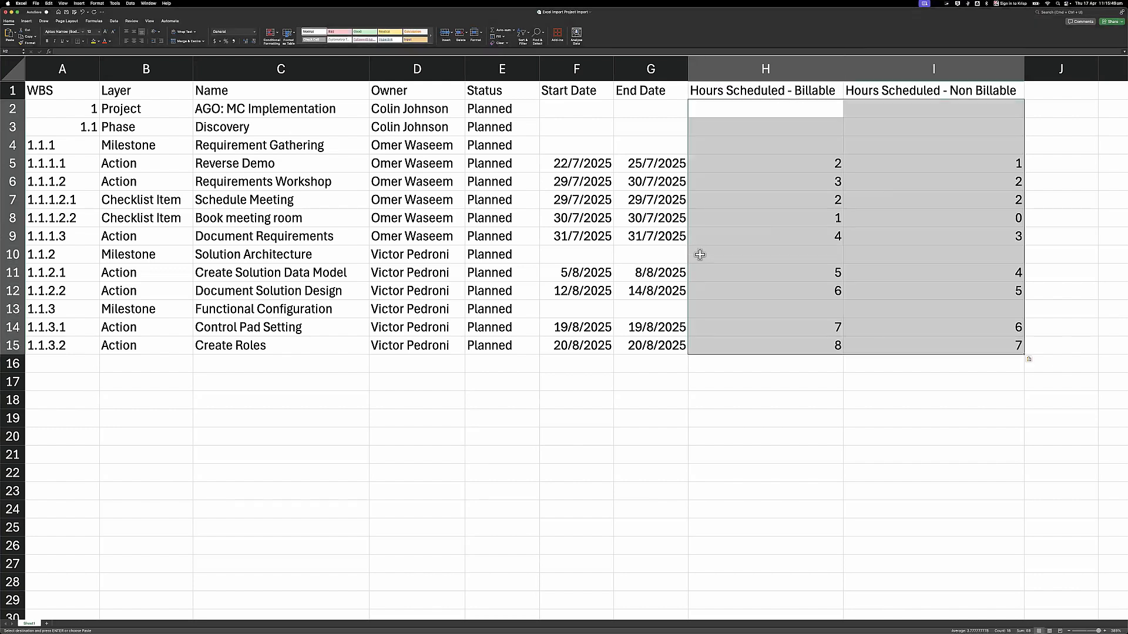
{"action": "left_click", "coordinate": [730, 252]}
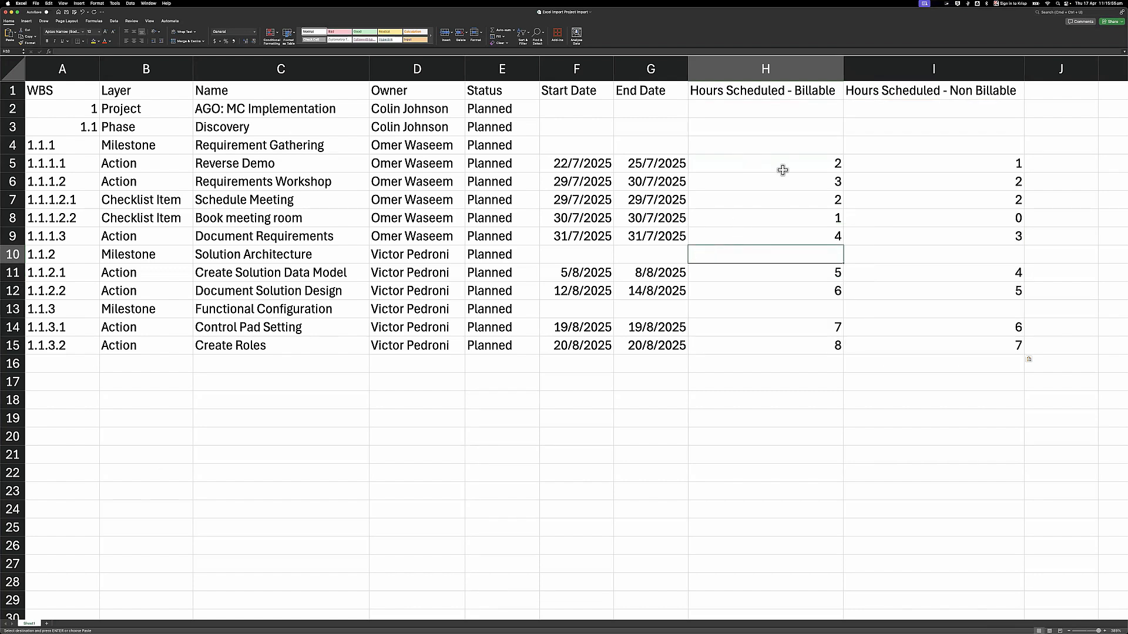
{"action": "left_click", "coordinate": [774, 219]}
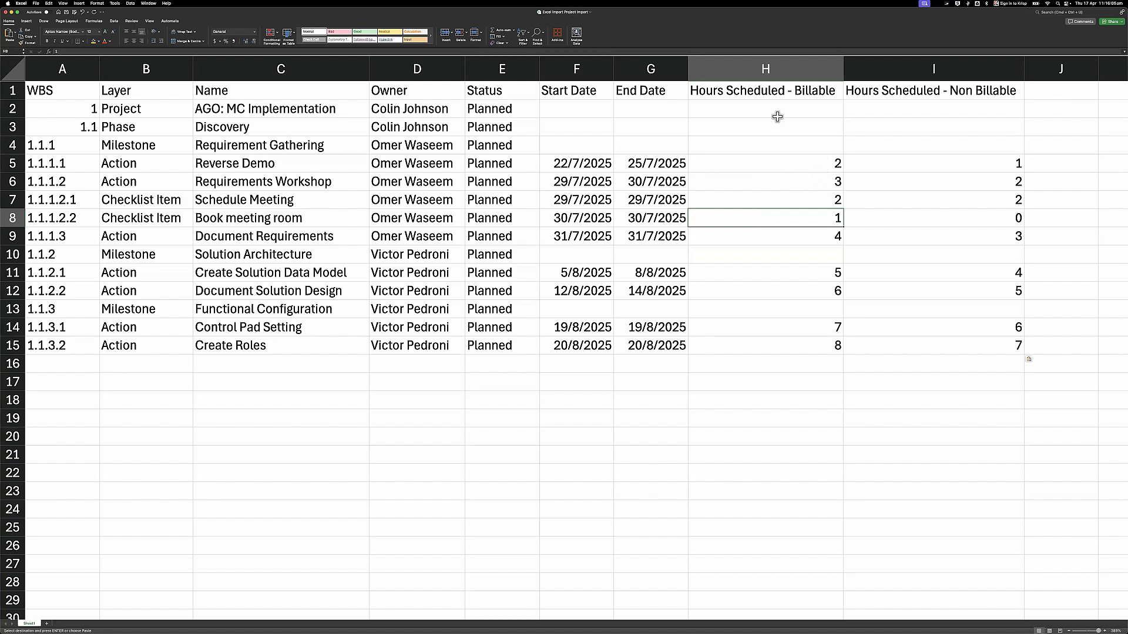
{"action": "left_click", "coordinate": [529, 238]}
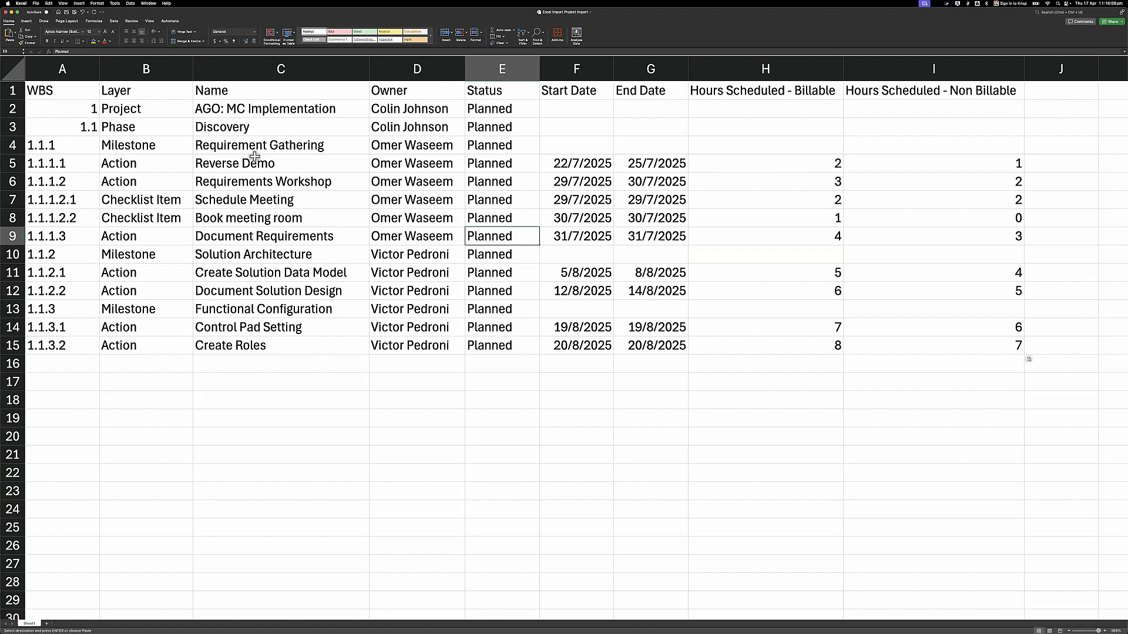
{"action": "key", "text": "super+s"}
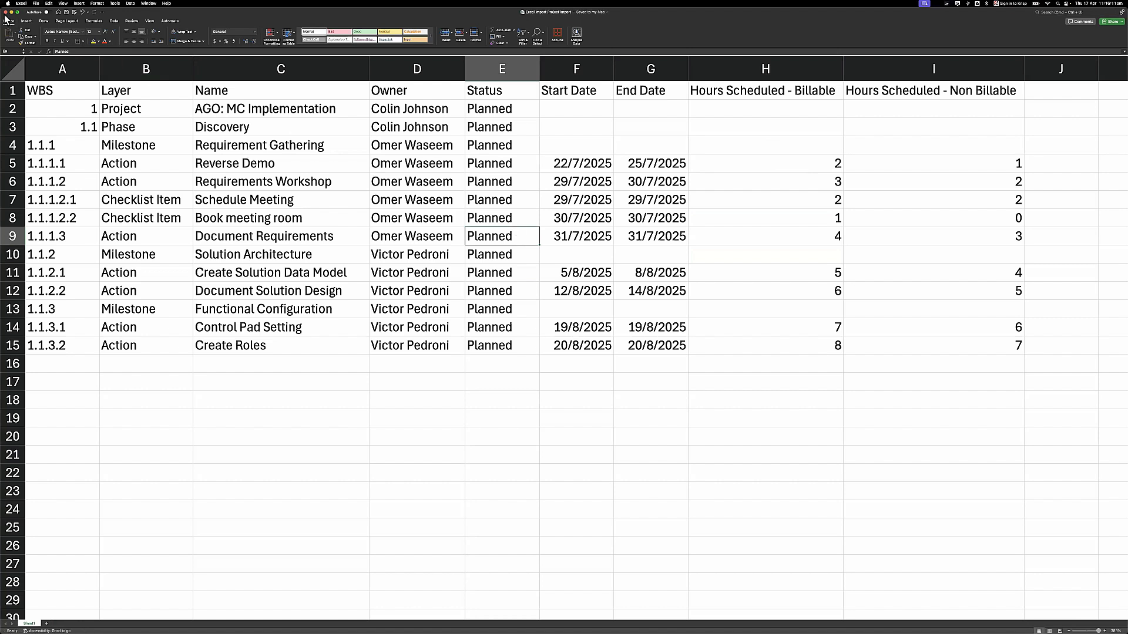
{"action": "left_click", "coordinate": [6, 12]}
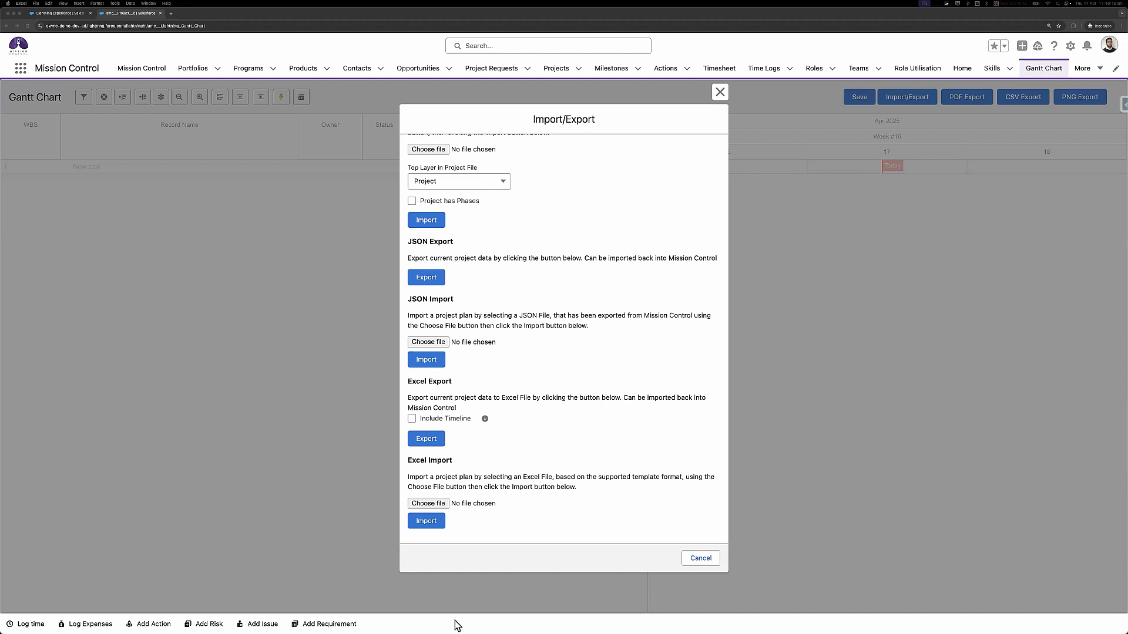
- Restore the Excel Import folder from the Dock and select the project import file
{"action": "mouse_move", "coordinate": [413, 626]}
{"action": "left_click", "coordinate": [733, 627]}
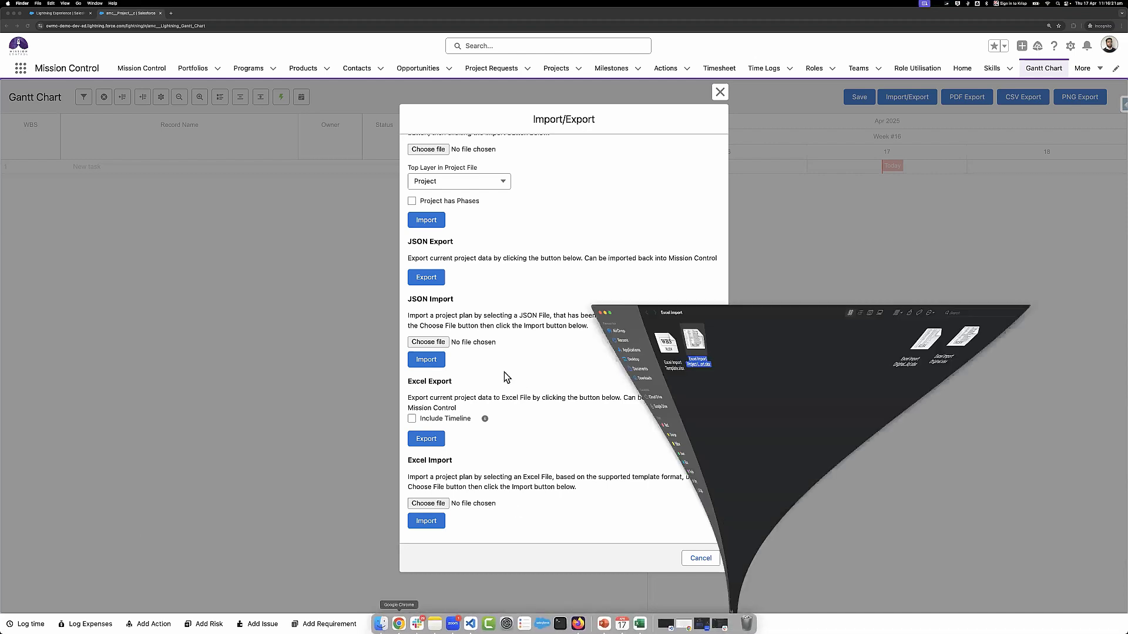
{"action": "left_click", "coordinate": [688, 230]}
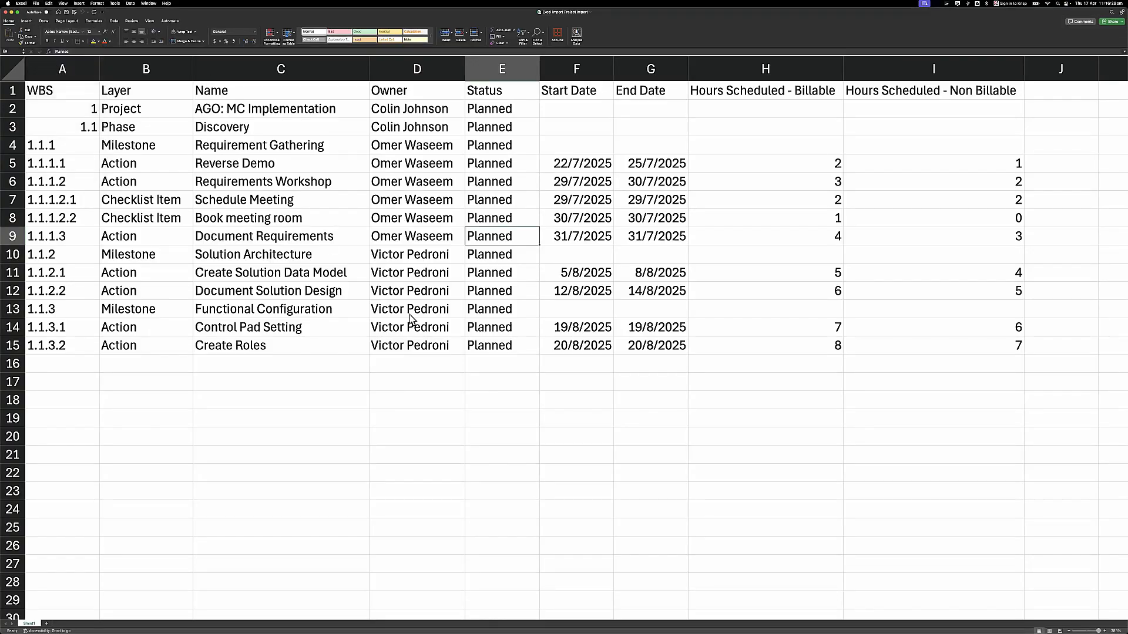
{"action": "key", "text": "super+shift+s"}
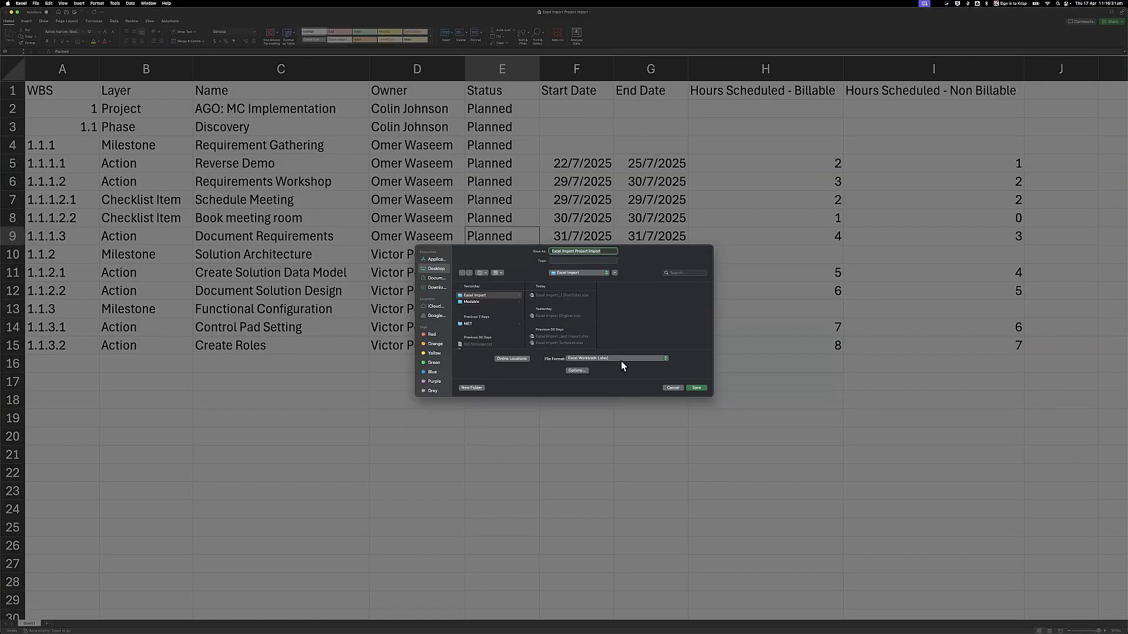
{"action": "left_click", "coordinate": [622, 359]}
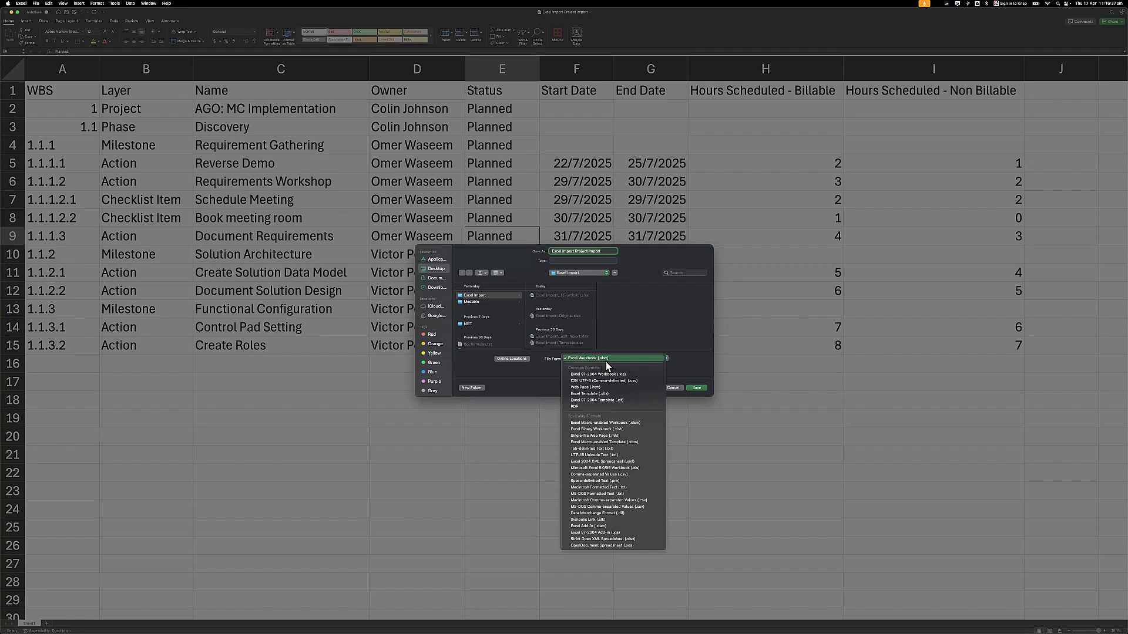
{"action": "left_click", "coordinate": [605, 361]}
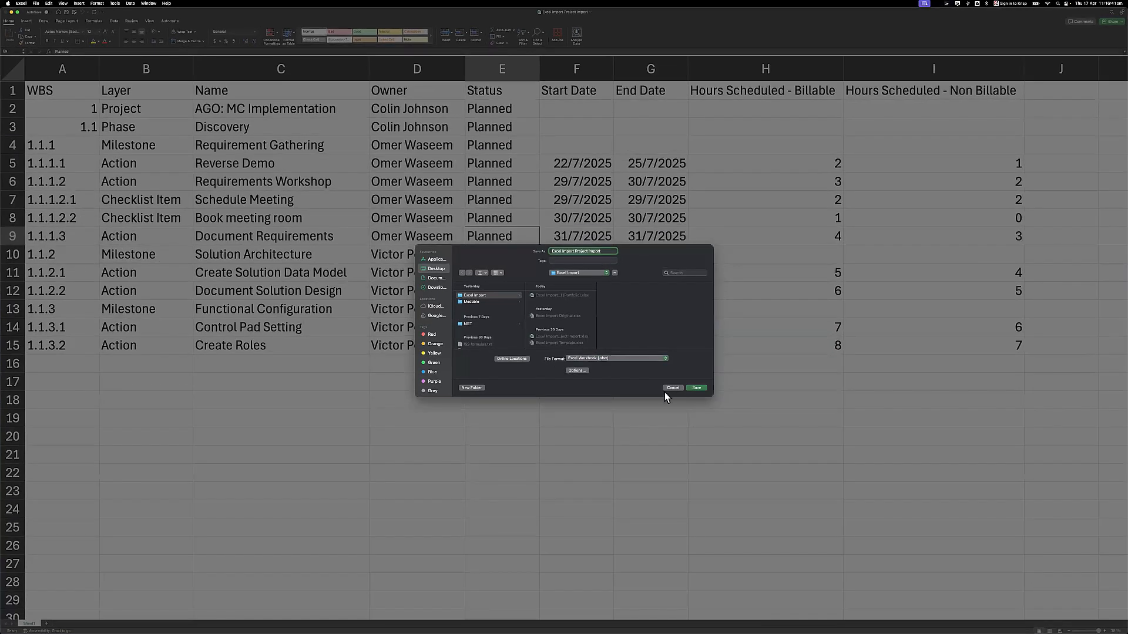
{"action": "left_click", "coordinate": [665, 390]}
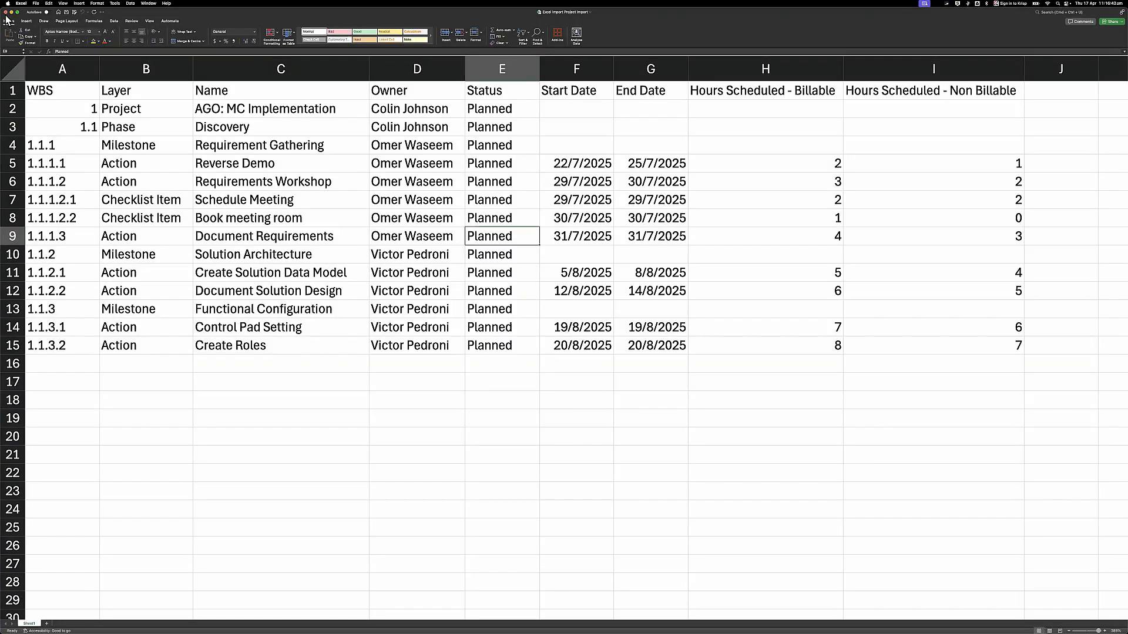
- Choose Excel Import Project Import.xlsx under Excel Import and run the import
{"action": "left_click", "coordinate": [6, 13]}
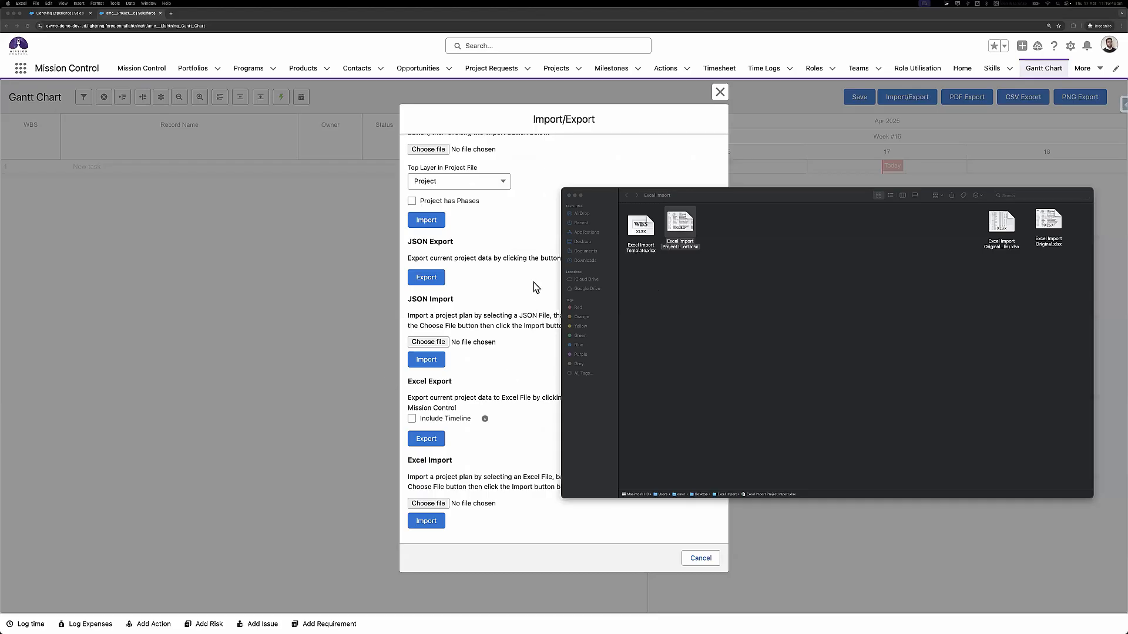
{"action": "left_click", "coordinate": [533, 282]}
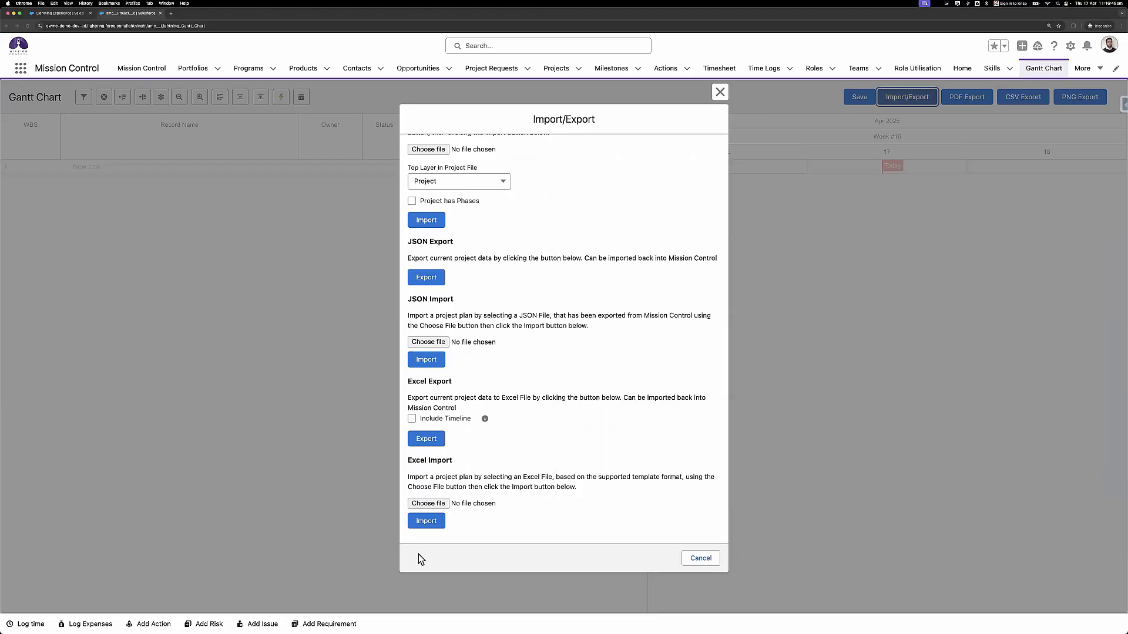
{"action": "left_click", "coordinate": [426, 508]}
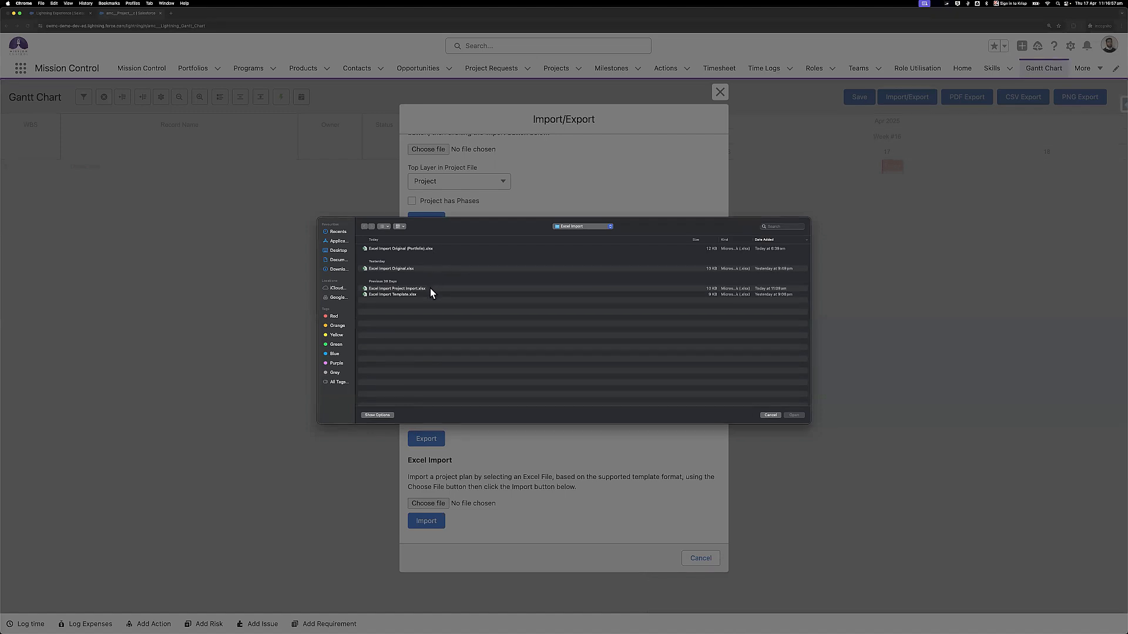
{"action": "key", "text": "super+Tab"}
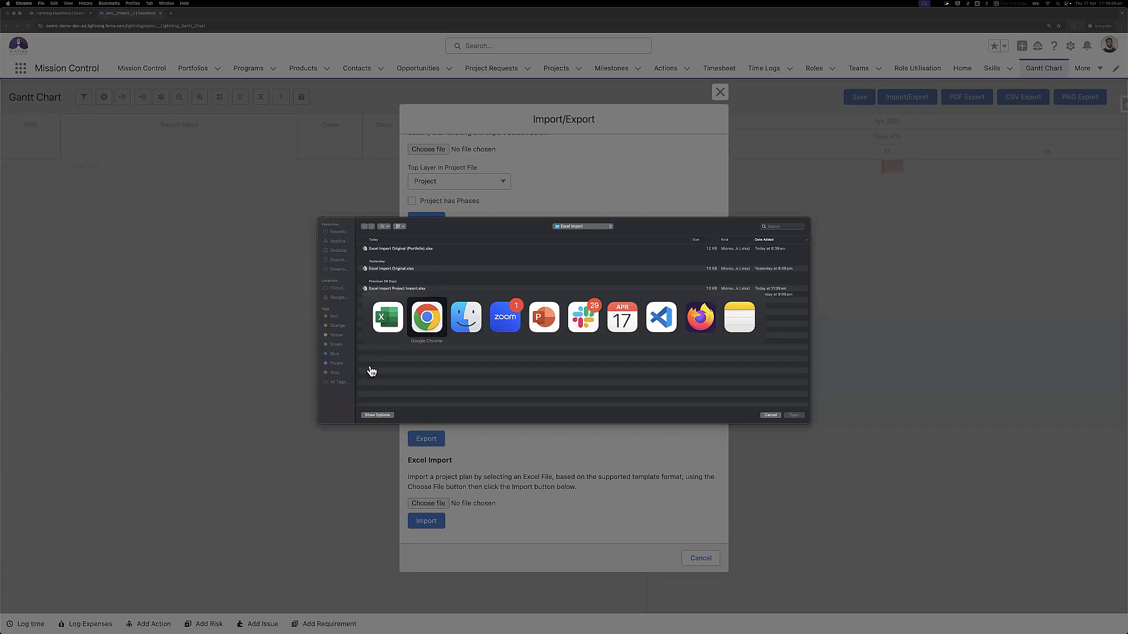
{"action": "key", "text": "super+Tab"}
{"action": "left_click", "coordinate": [681, 234]}
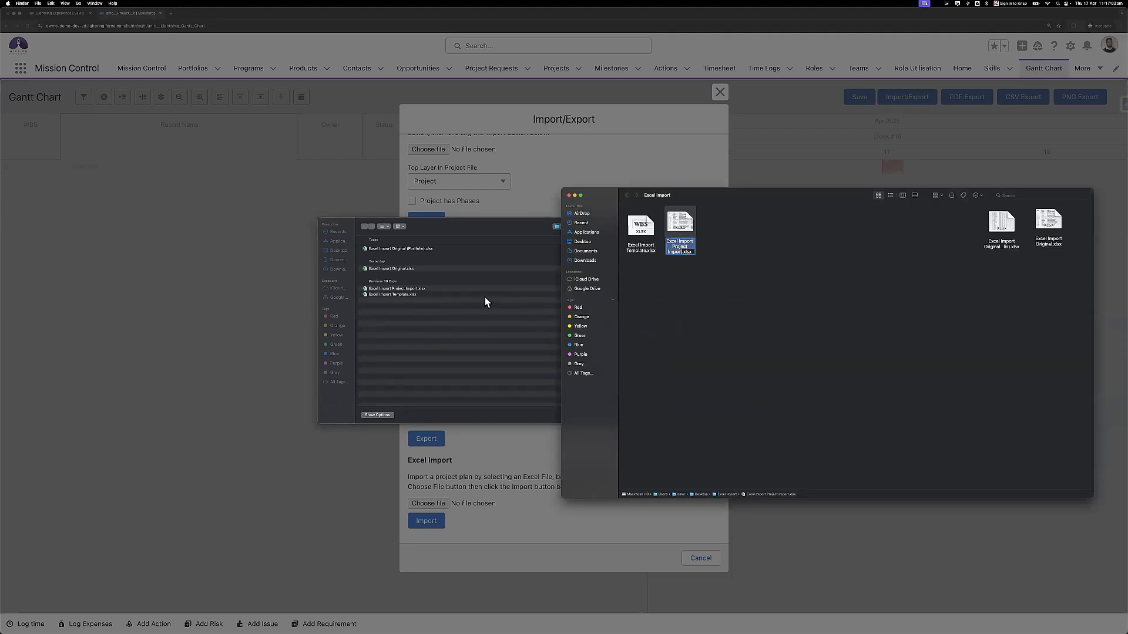
{"action": "left_click", "coordinate": [474, 312]}
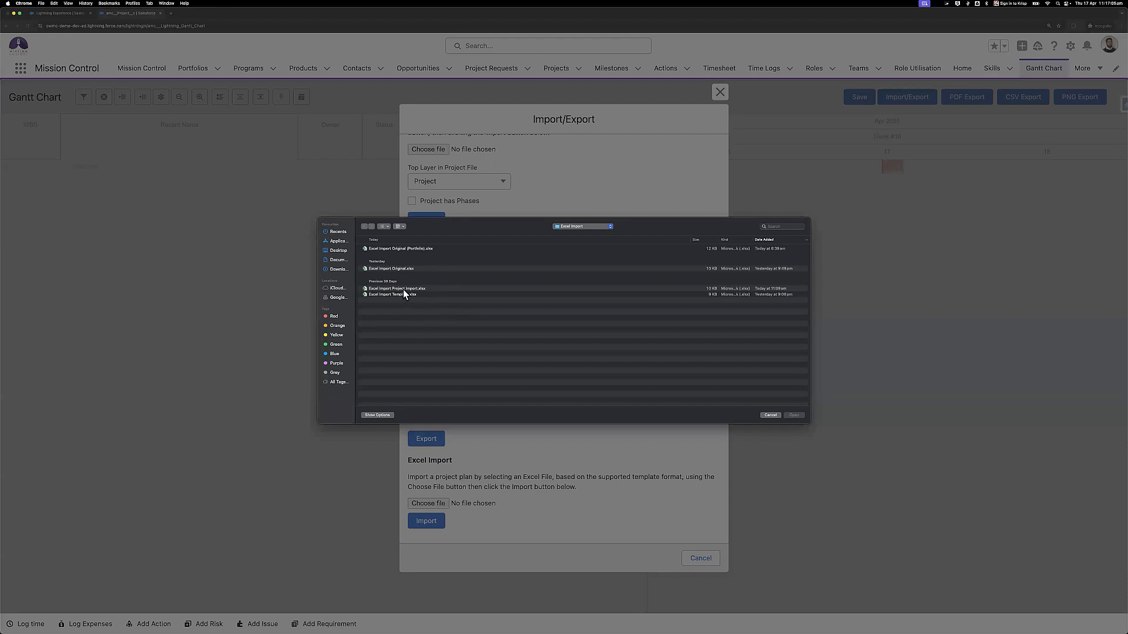
{"action": "left_click", "coordinate": [462, 289]}
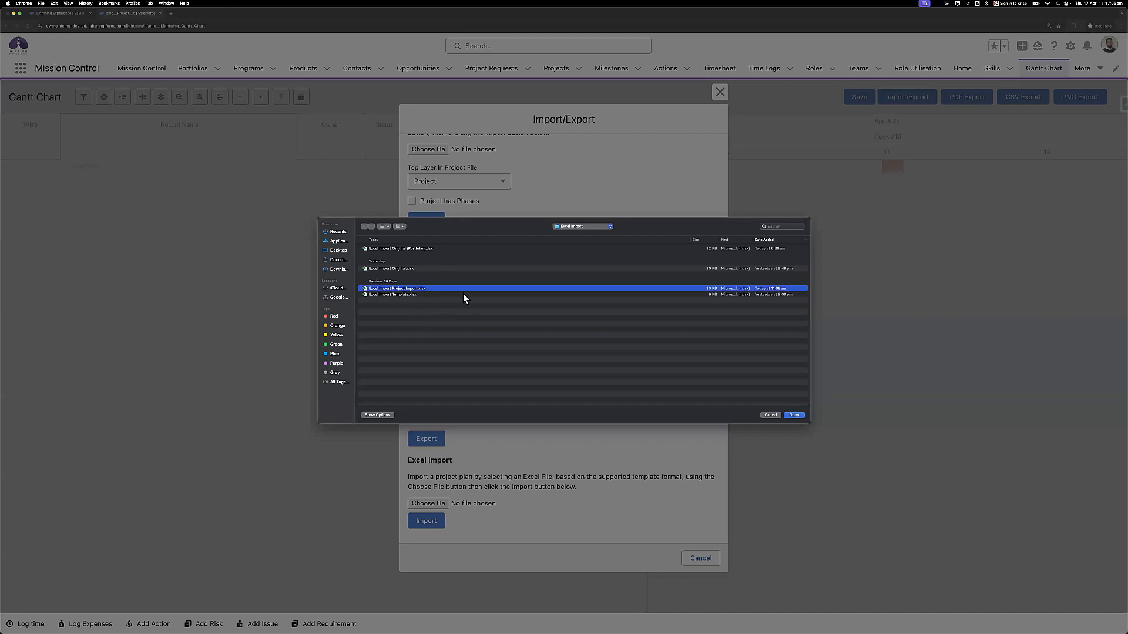
{"action": "left_click", "coordinate": [794, 414]}
{"action": "left_click", "coordinate": [420, 525]}
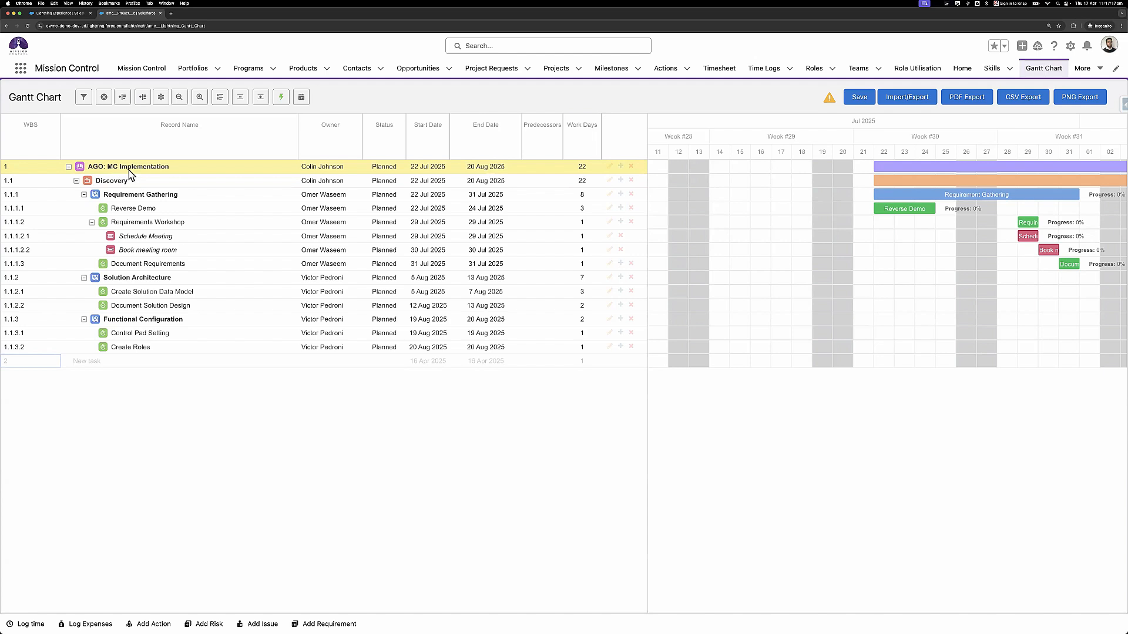
{"action": "key", "text": "super+Tab"}
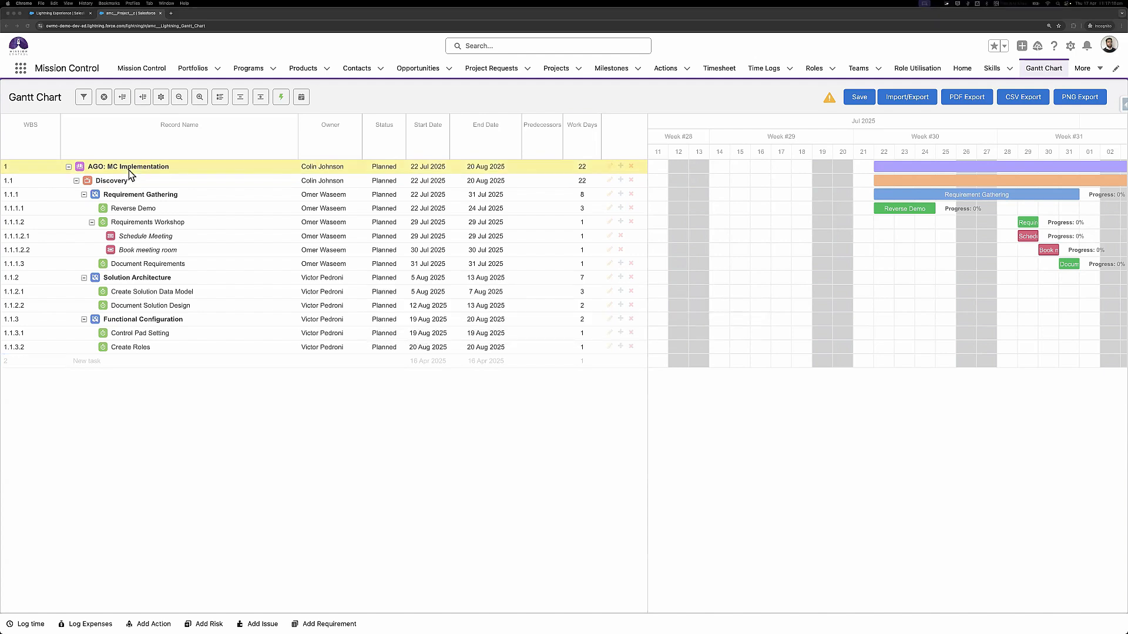
{"action": "key", "text": "super+Tab"}
{"action": "key", "text": "super+Tab"}
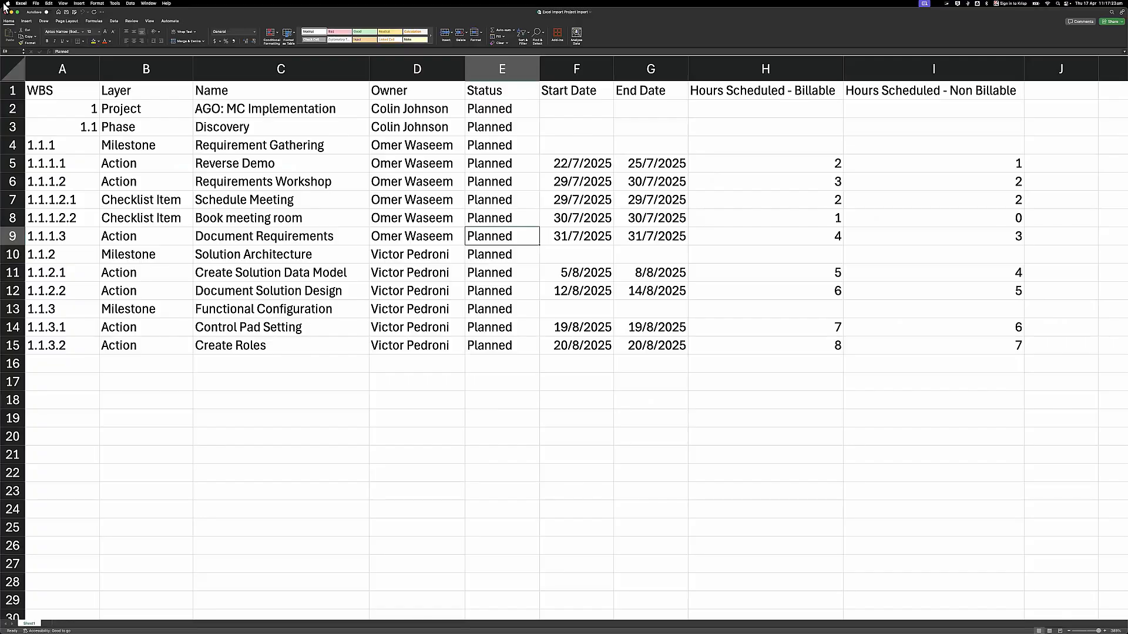
{"action": "left_click_drag", "start_coordinate": [8, 8], "coordinate": [404, 125]}
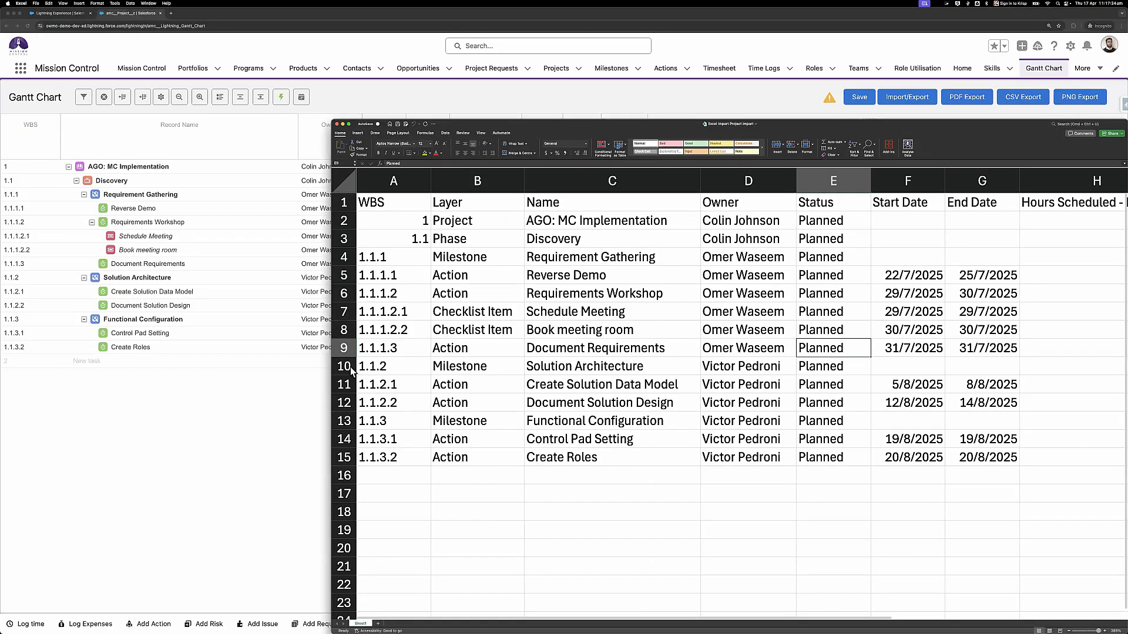
{"action": "left_click", "coordinate": [346, 418]}
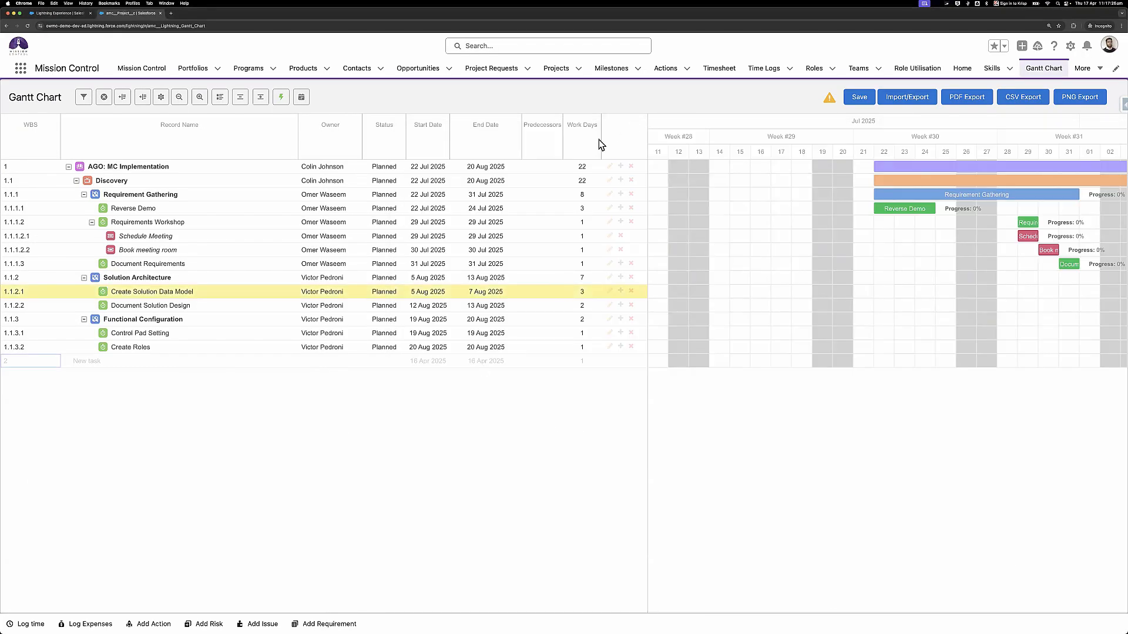
{"action": "key", "text": "super+Tab"}
{"action": "scroll", "coordinate": [635, 320], "scroll_direction": "down", "scroll_amount": 5}
{"action": "left_click_drag", "start_coordinate": [551, 134], "coordinate": [417, 171]}
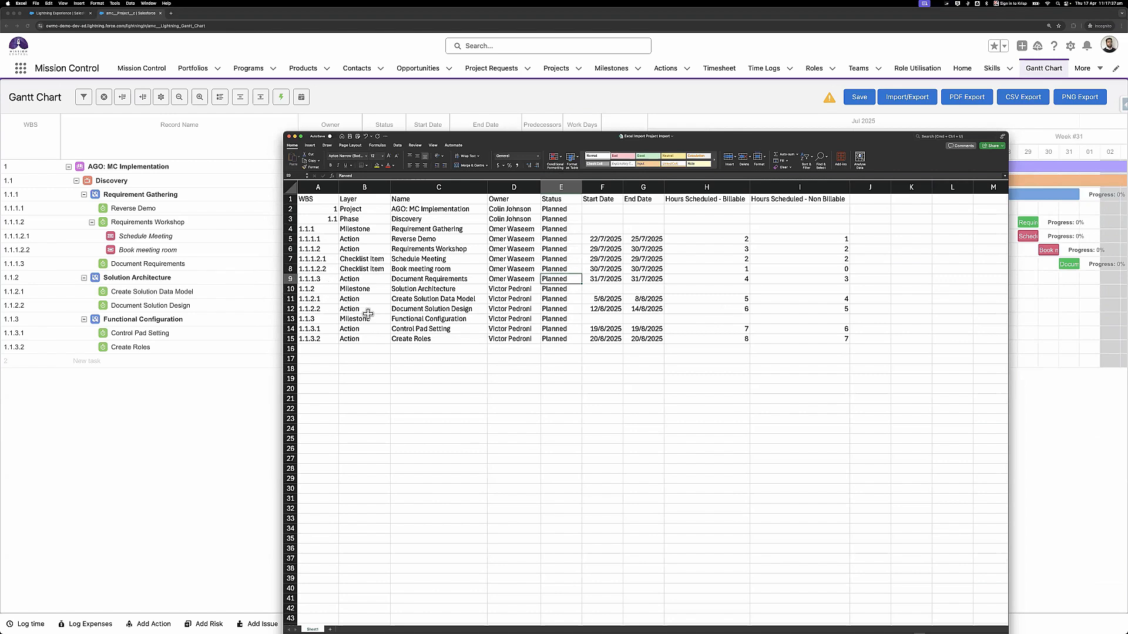
{"action": "left_click_drag", "start_coordinate": [451, 139], "coordinate": [225, 399]}
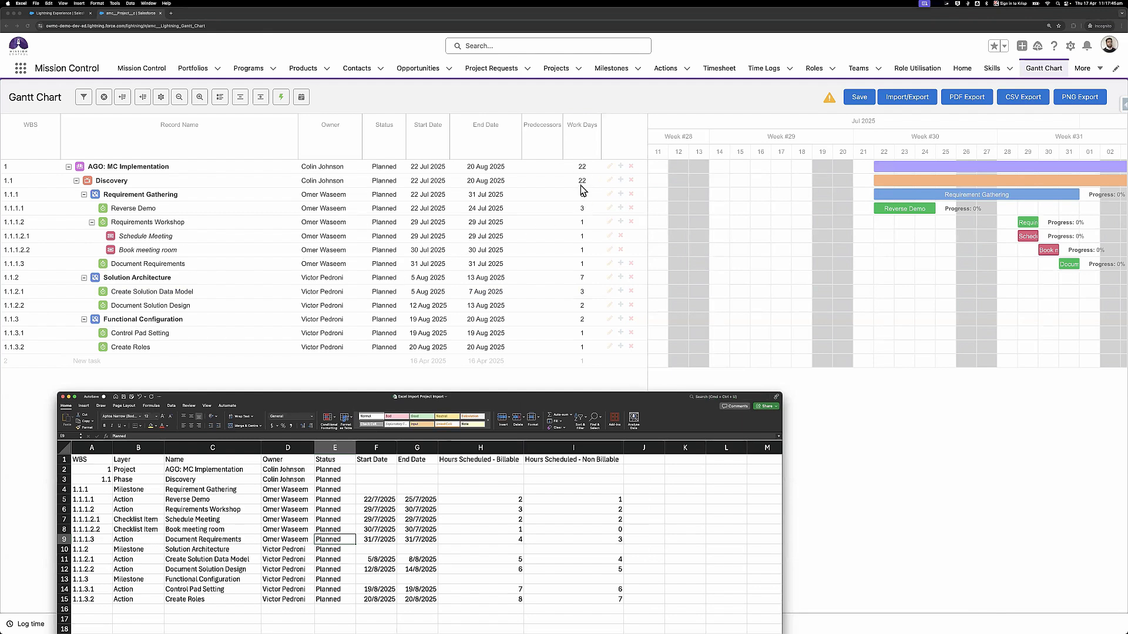
{"action": "left_click", "coordinate": [582, 385]}
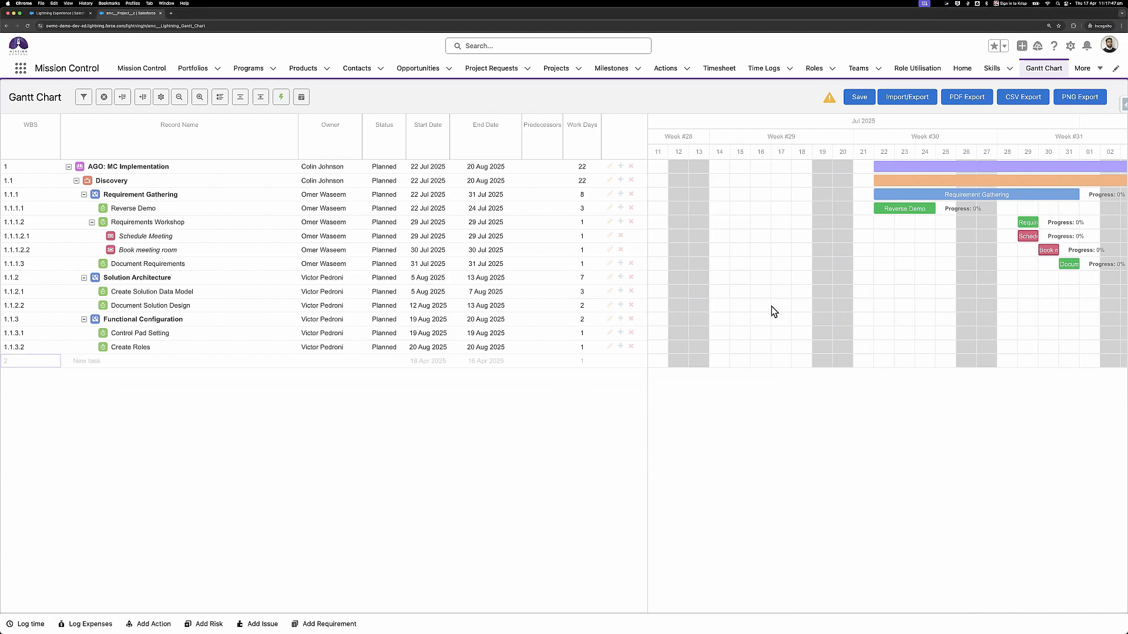
{"action": "scroll", "coordinate": [798, 297], "scroll_direction": "right", "scroll_amount": 6}
{"action": "scroll", "coordinate": [798, 298], "scroll_direction": "right", "scroll_amount": 4}
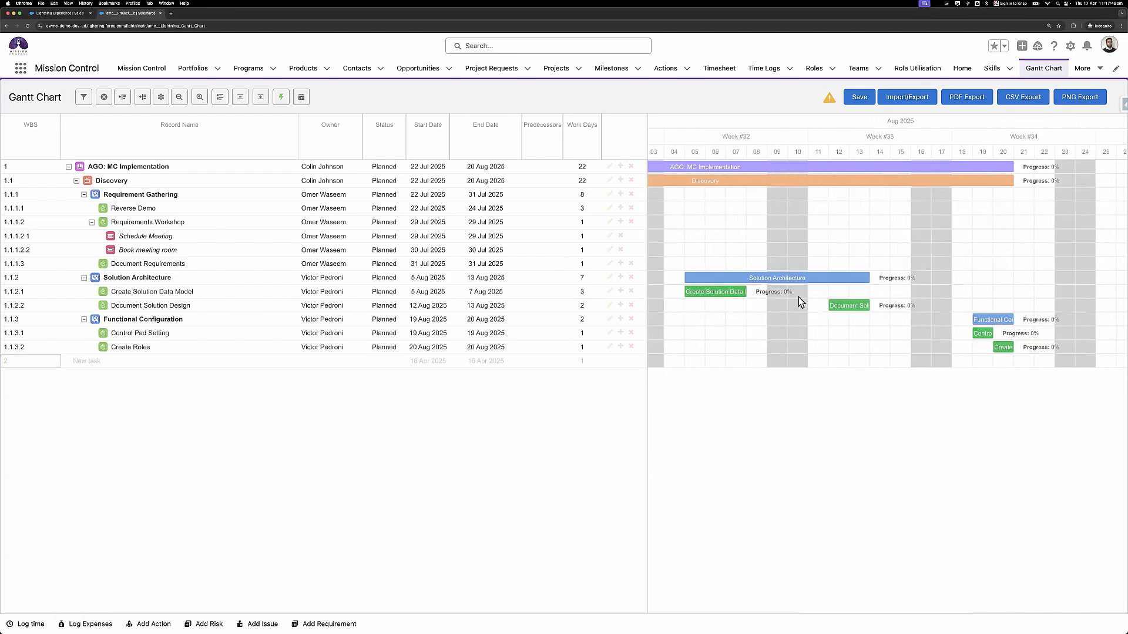
- Delete the Reverse Demo task name in the Gantt grid and save
{"action": "scroll", "coordinate": [799, 297], "scroll_direction": "left", "scroll_amount": 6}
{"action": "scroll", "coordinate": [799, 298], "scroll_direction": "left", "scroll_amount": 4}
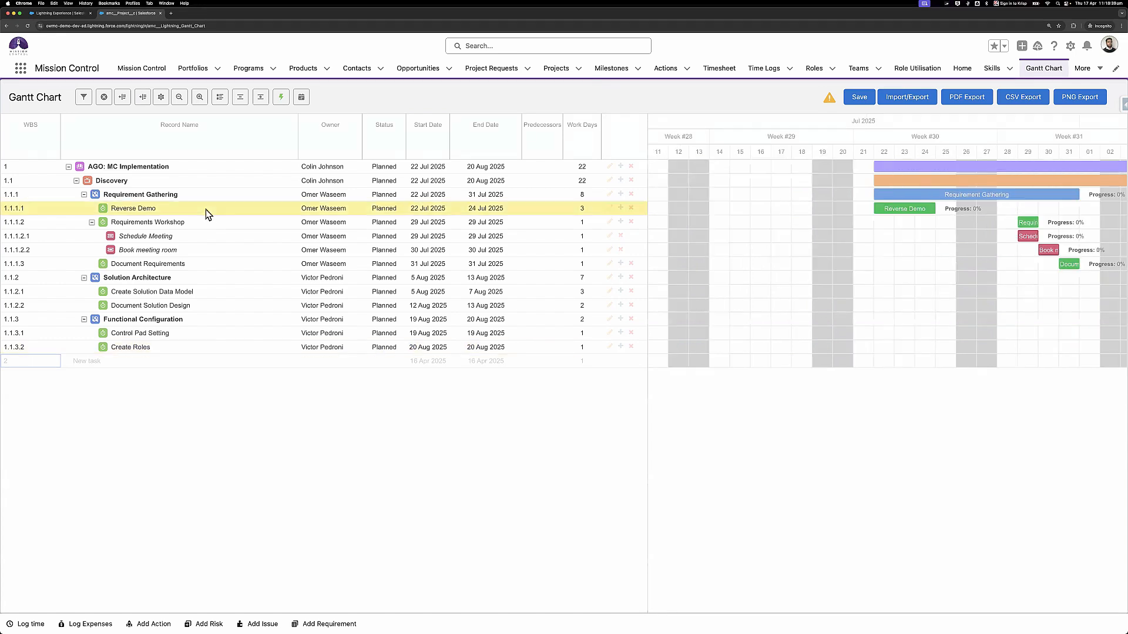
{"action": "left_click", "coordinate": [206, 209]}
{"action": "key", "text": "BackSpace"}
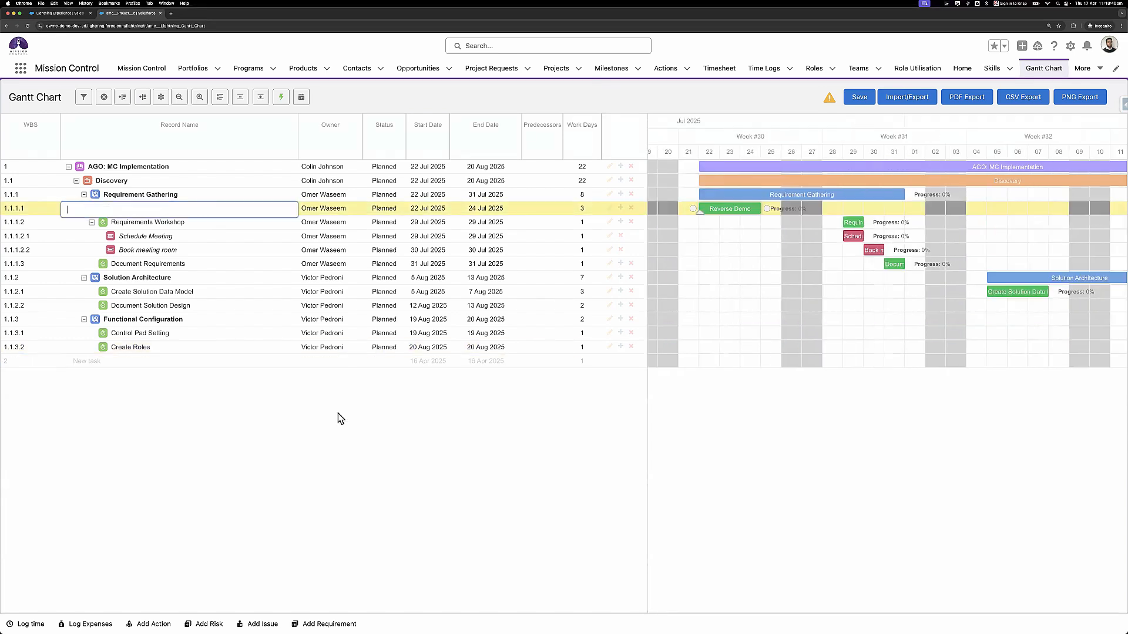
{"action": "left_click", "coordinate": [856, 97]}
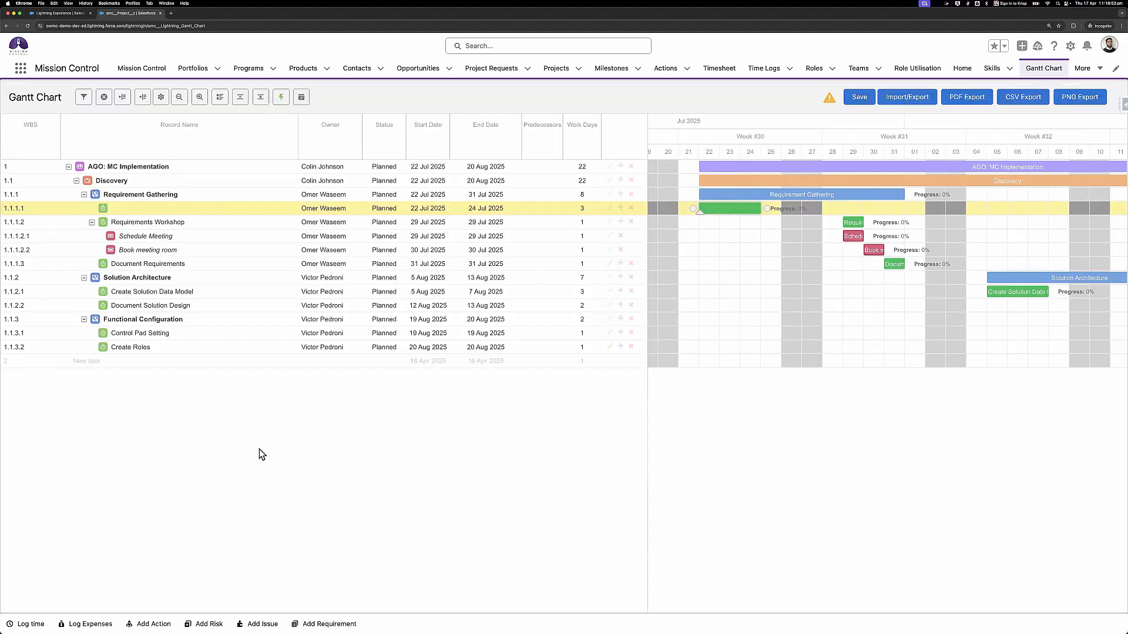
{"action": "double_click", "coordinate": [238, 206]}
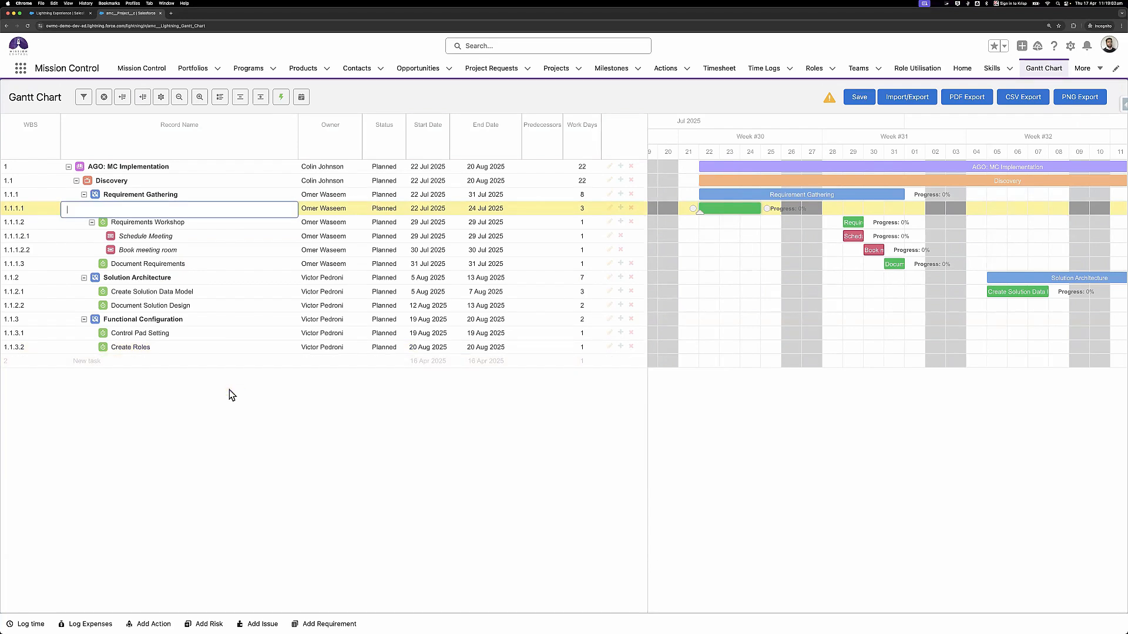
- Clear the project owner in row 1 and go to the Projects list
{"action": "double_click", "coordinate": [326, 168]}
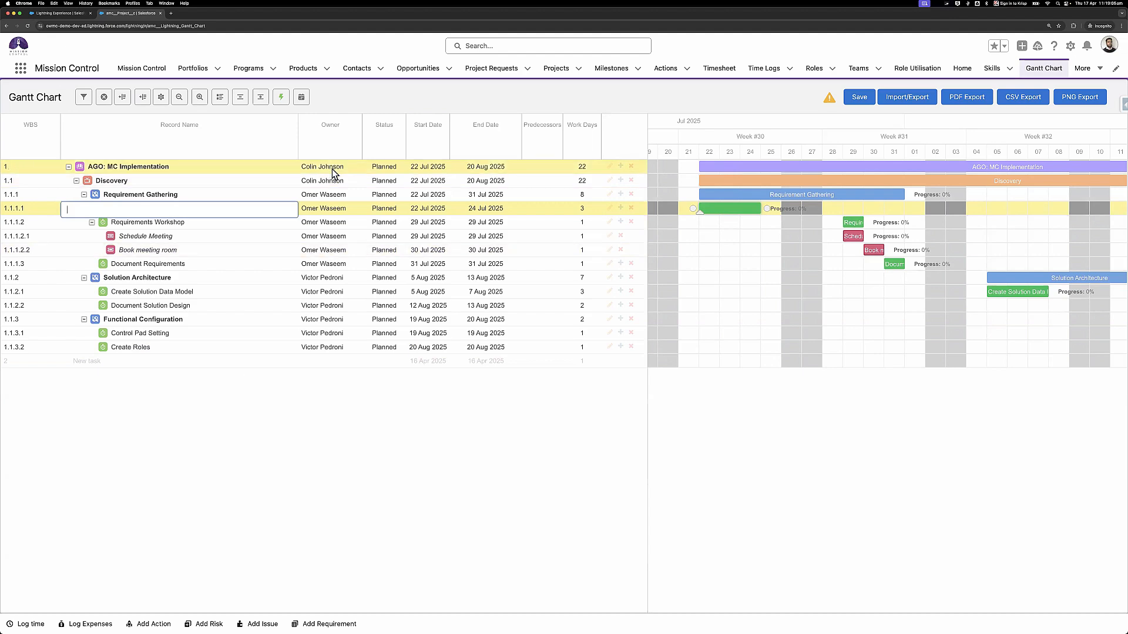
{"action": "key", "text": "BackSpace"}
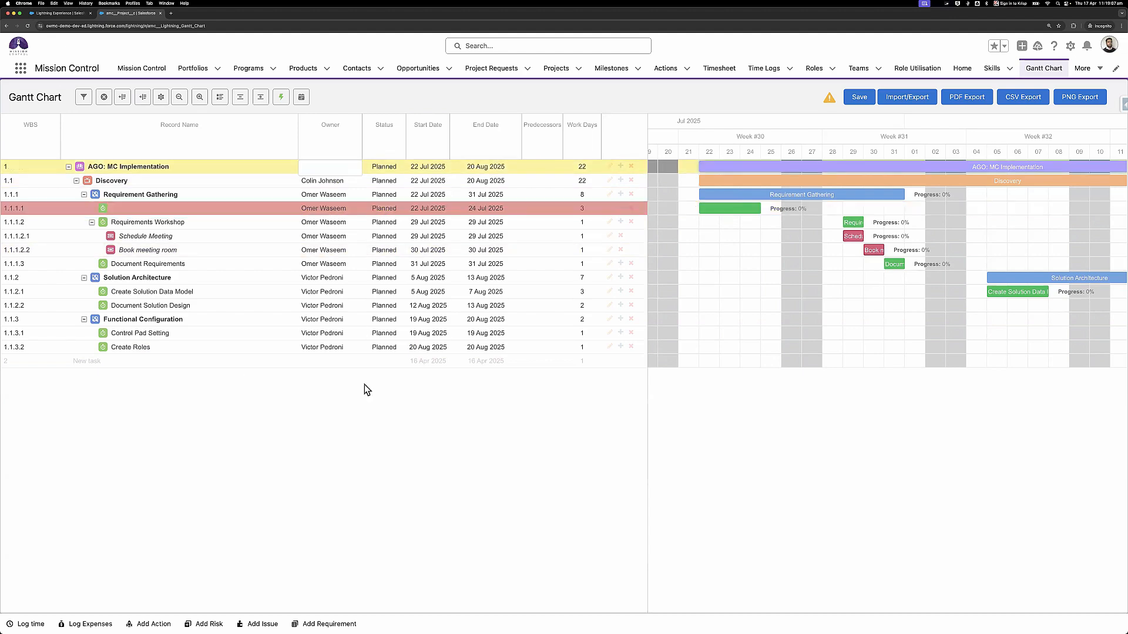
{"action": "left_click", "coordinate": [552, 70]}
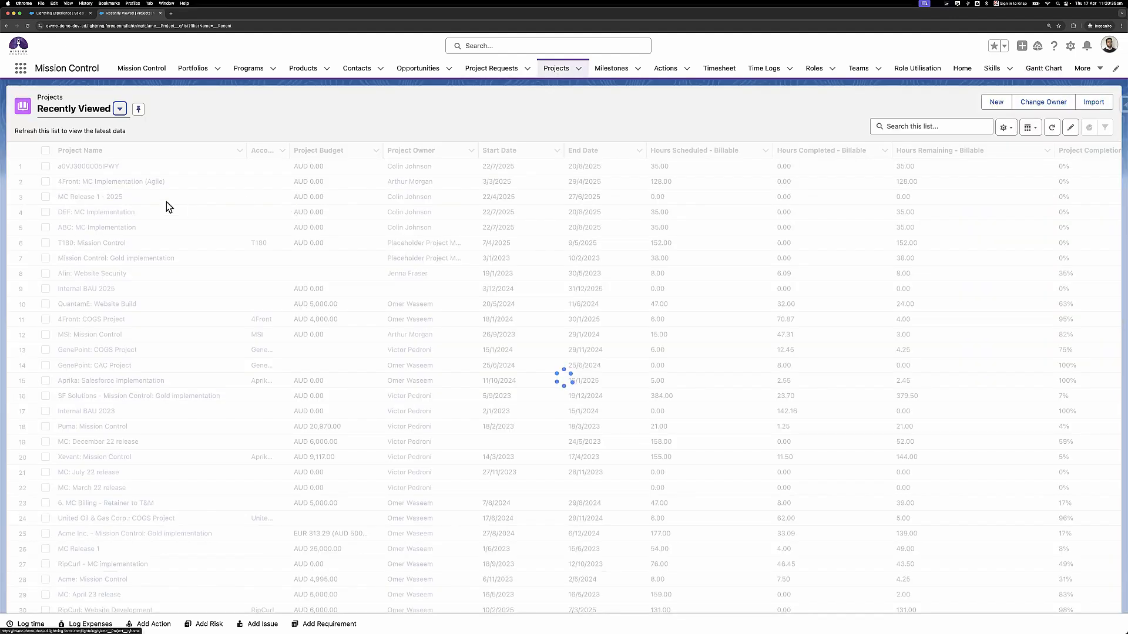
- Scroll through the AGO: MC Implementation project's Gantt Chart sub-tab, then return to the Gantt Chart page
{"action": "left_click", "coordinate": [125, 168]}
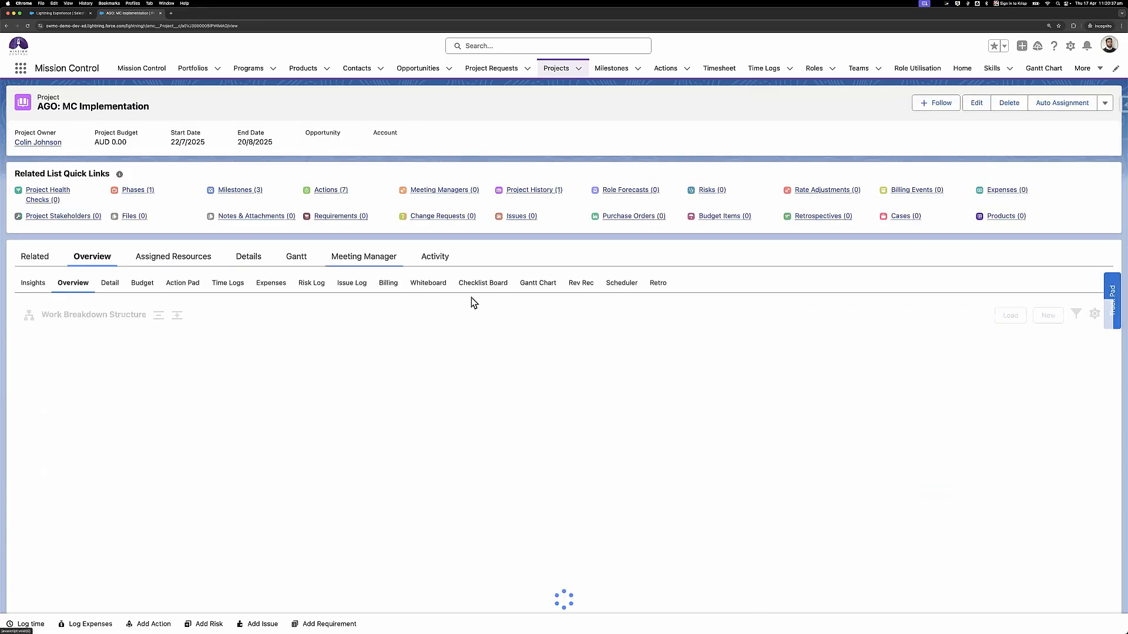
{"action": "left_click", "coordinate": [538, 284]}
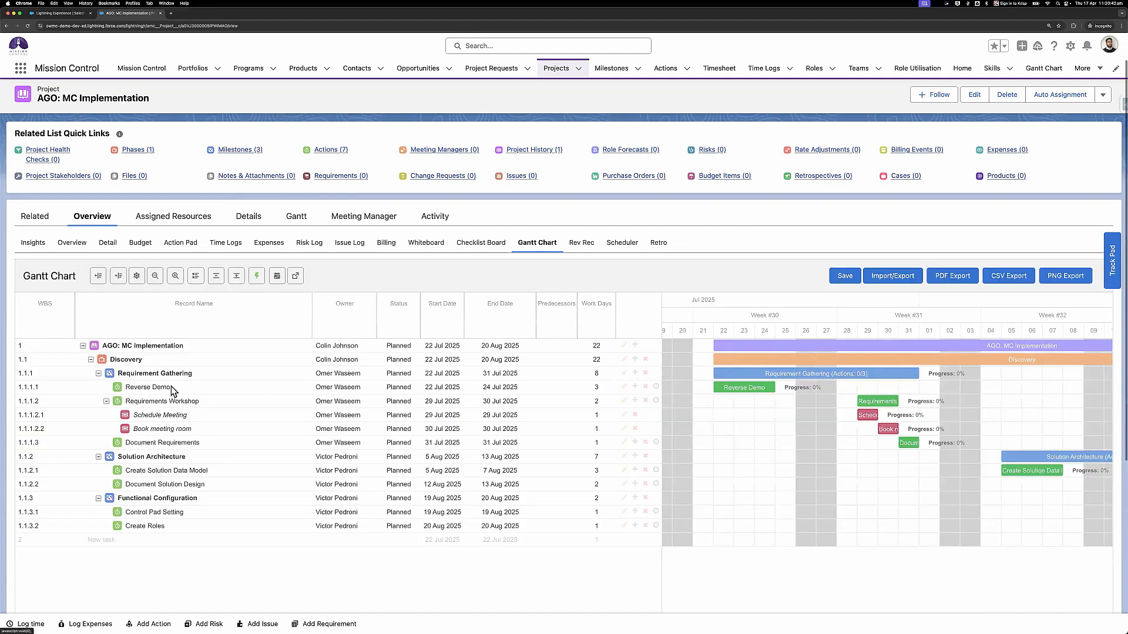
{"action": "scroll", "coordinate": [171, 386], "scroll_direction": "down", "scroll_amount": 2}
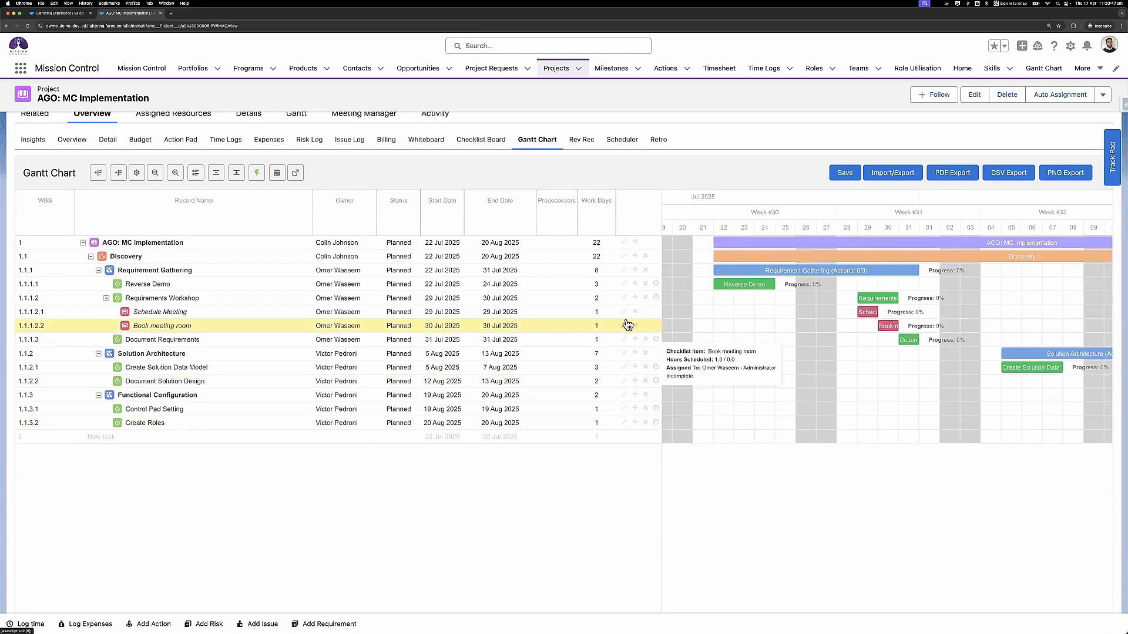
{"action": "scroll", "coordinate": [616, 317], "scroll_direction": "up", "scroll_amount": 1}
{"action": "scroll", "coordinate": [615, 317], "scroll_direction": "up", "scroll_amount": 3}
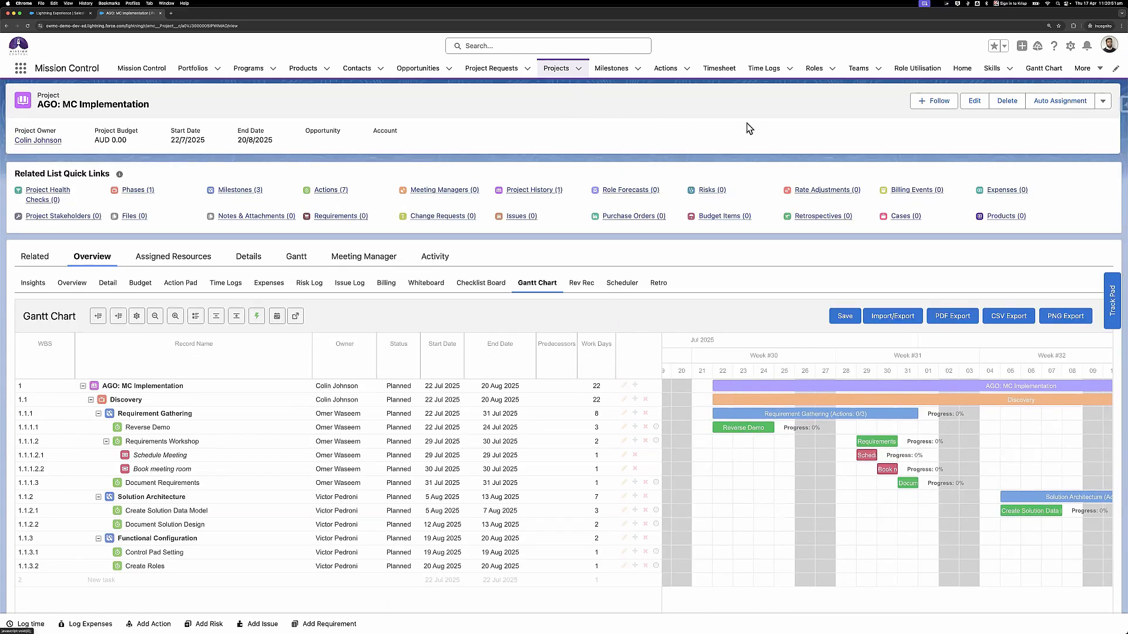
{"action": "left_click", "coordinate": [1043, 69]}
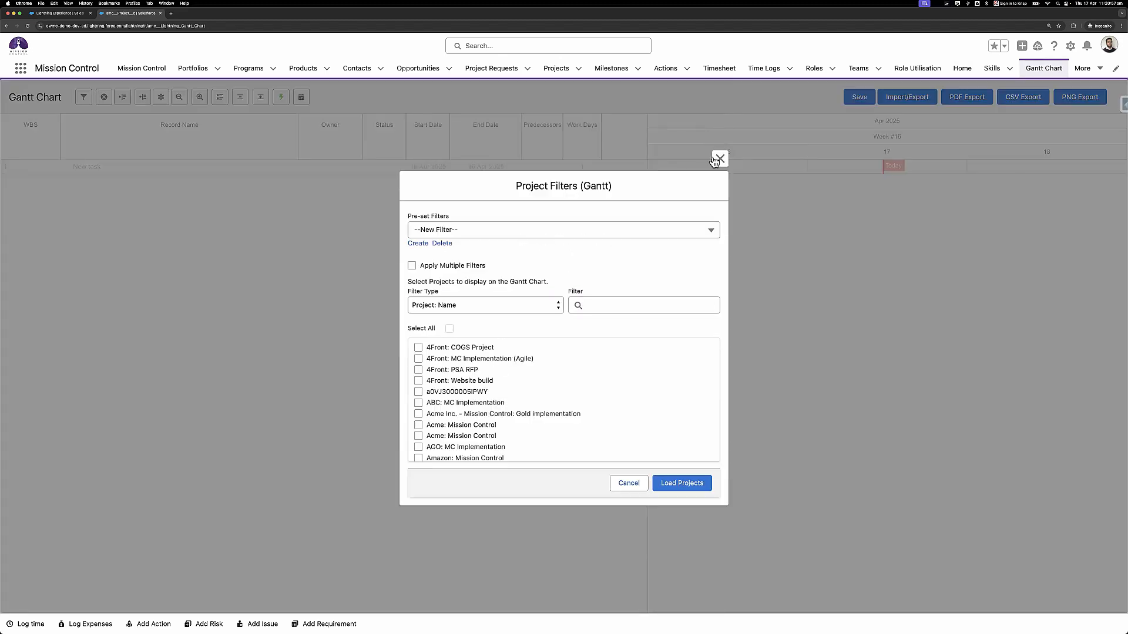
- Import Excel Import Original (Portfolio).xlsx through the Gantt Chart's Excel Import option
{"action": "left_click", "coordinate": [720, 158]}
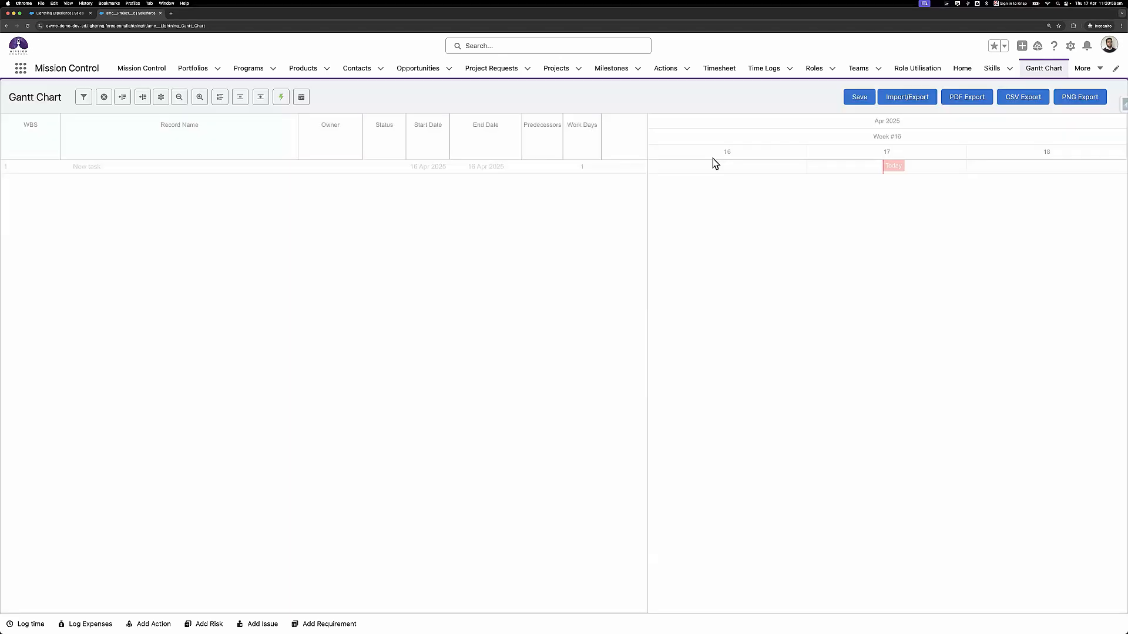
{"action": "left_click", "coordinate": [917, 100]}
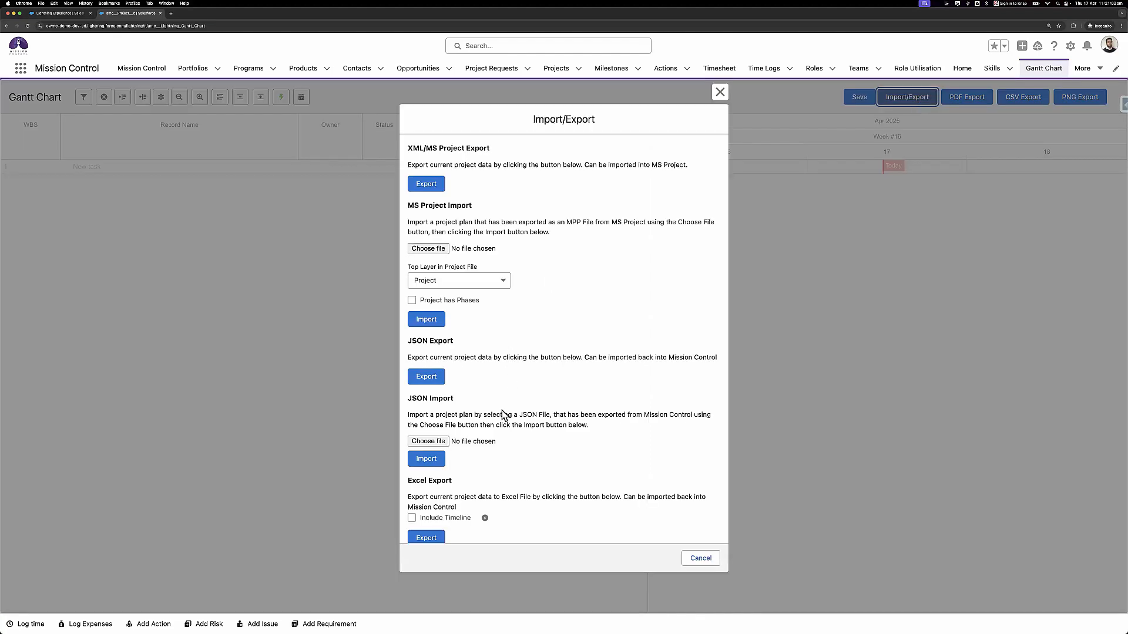
{"action": "scroll", "coordinate": [447, 471], "scroll_direction": "down", "scroll_amount": 4}
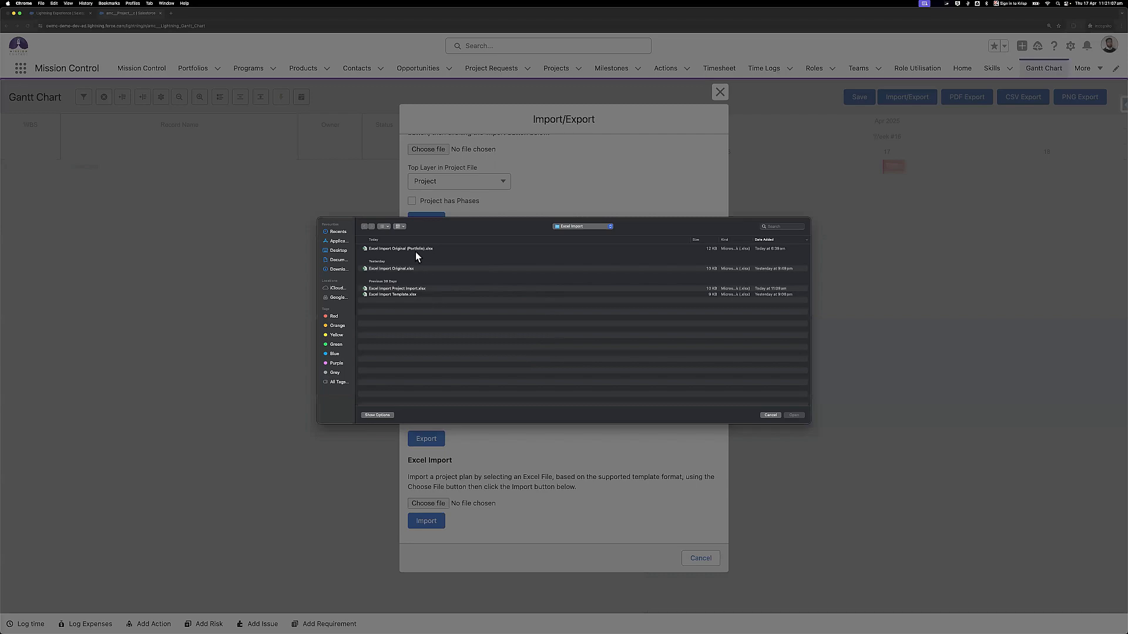
{"action": "left_click", "coordinate": [415, 249]}
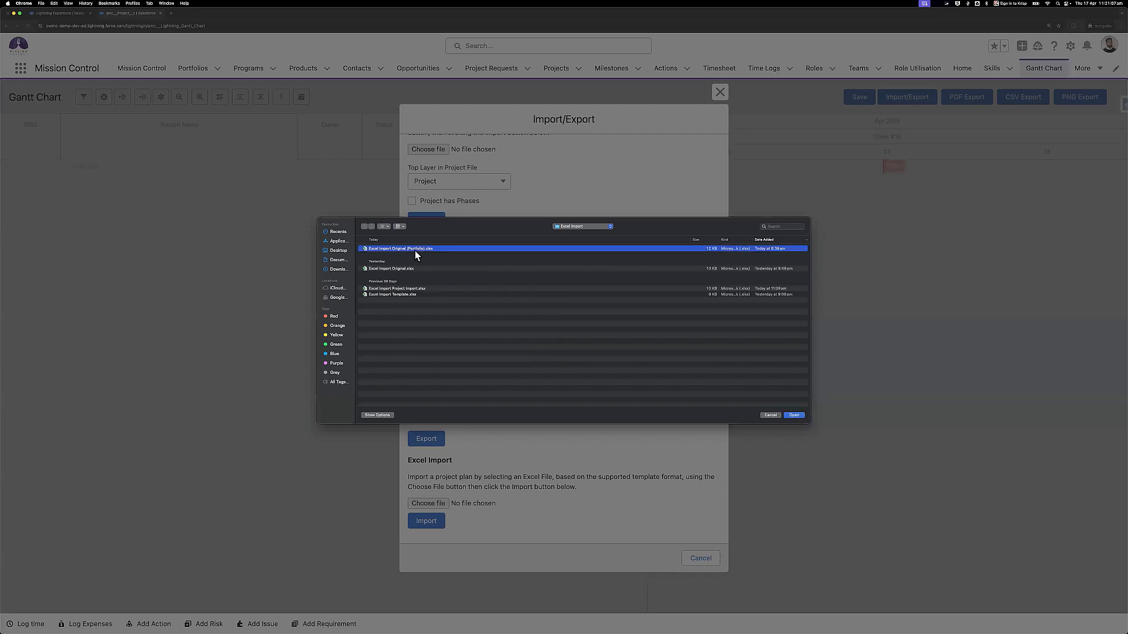
{"action": "left_click", "coordinate": [793, 414]}
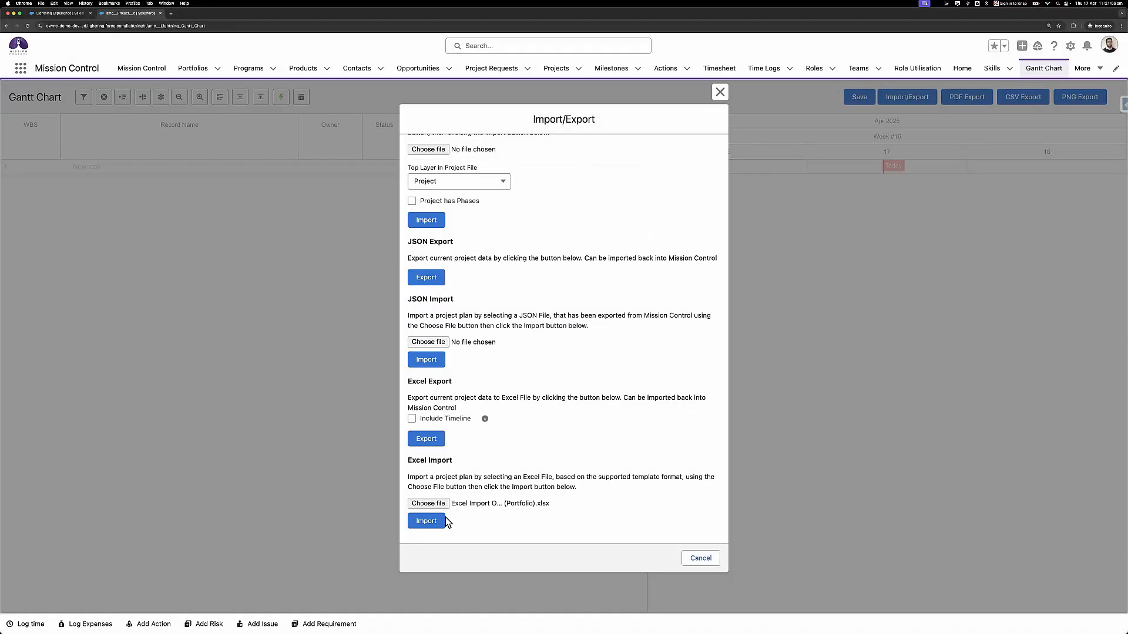
{"action": "left_click", "coordinate": [441, 521]}
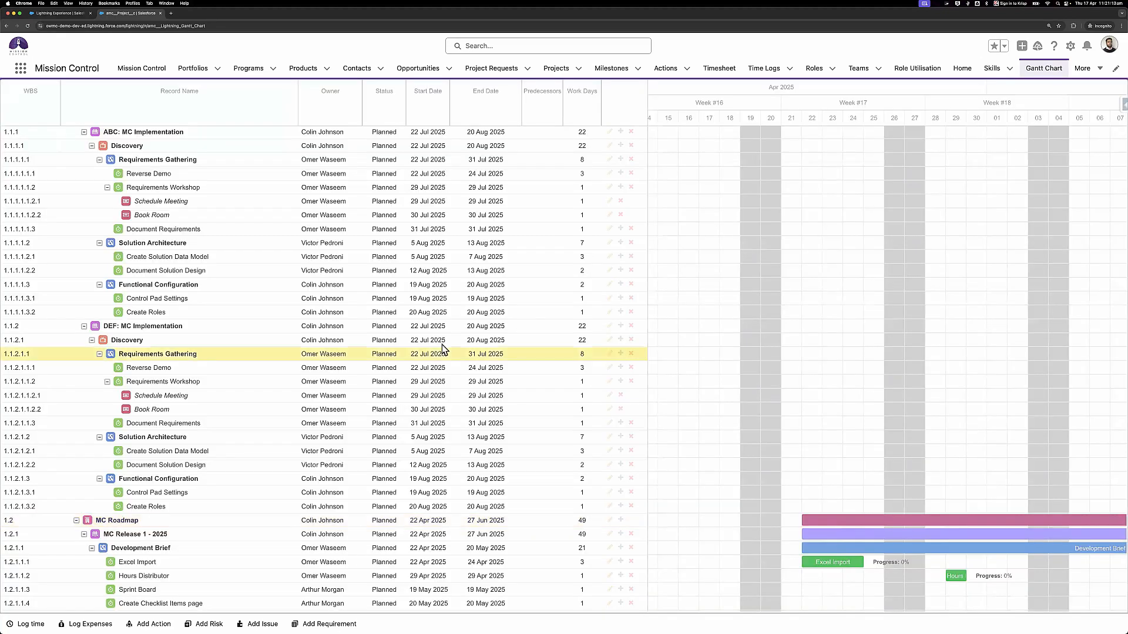
- Expand APAC Projects and MC Implementations to review the Discovery and Requirements Gathering rows
{"action": "scroll", "coordinate": [407, 284], "scroll_direction": "down", "scroll_amount": 3}
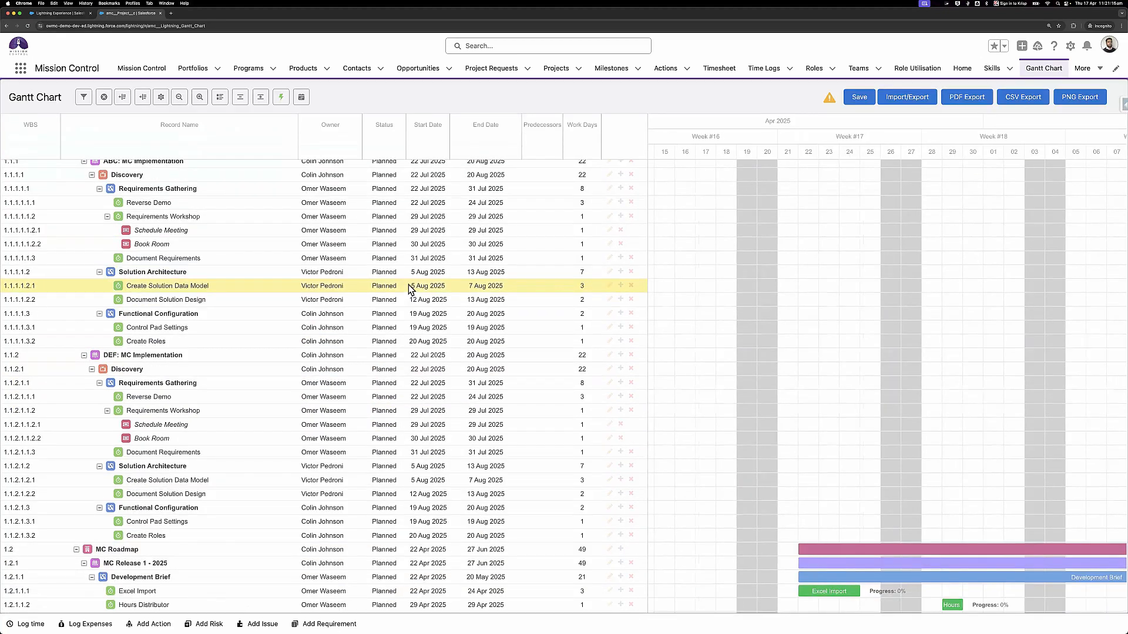
{"action": "scroll", "coordinate": [409, 286], "scroll_direction": "down", "scroll_amount": 1}
{"action": "scroll", "coordinate": [409, 285], "scroll_direction": "up", "scroll_amount": 4}
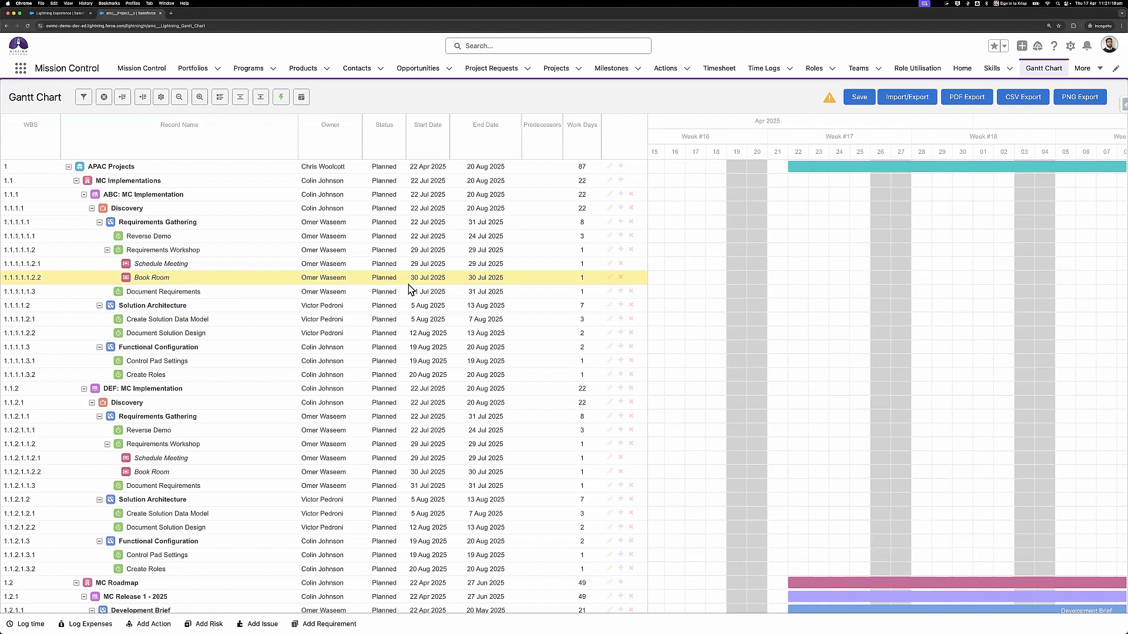
{"action": "left_click", "coordinate": [219, 165]}
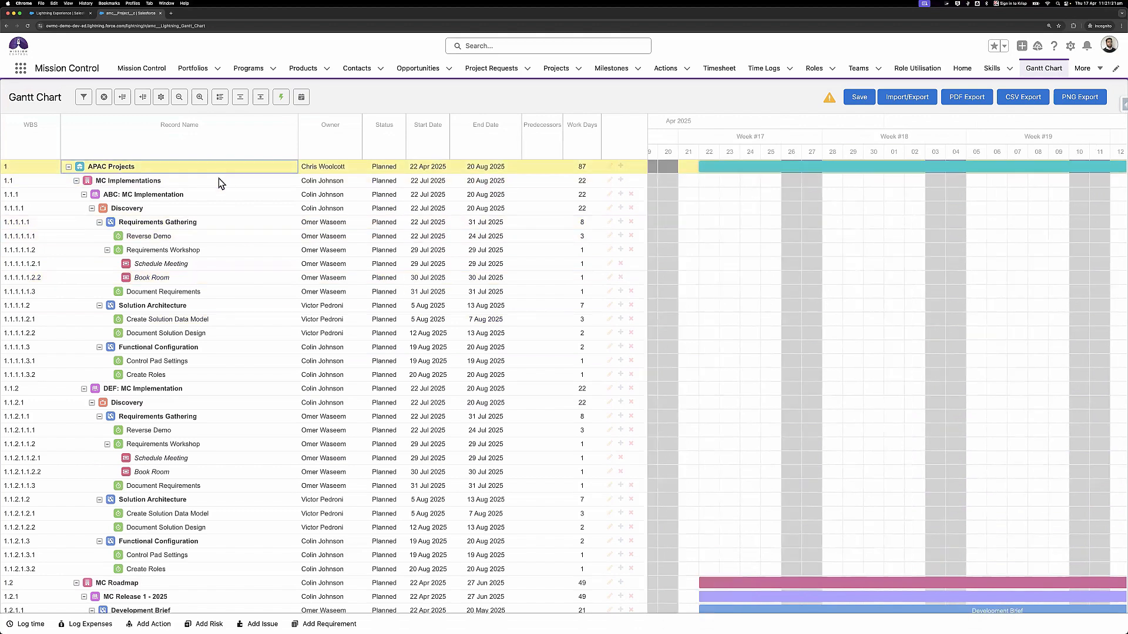
{"action": "left_click", "coordinate": [217, 178]}
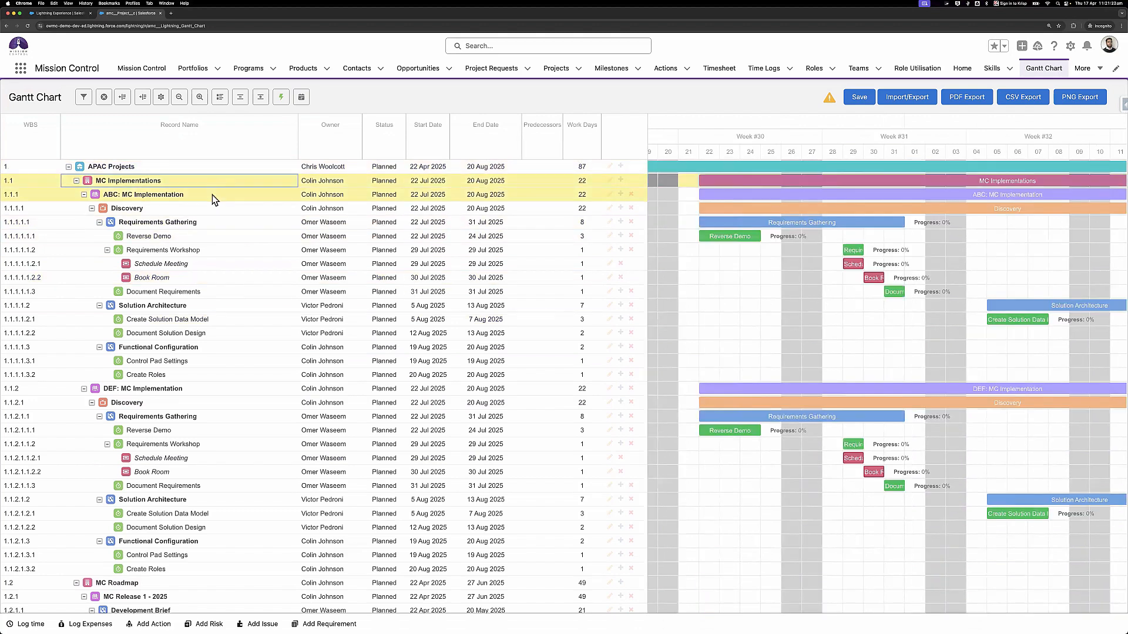
{"action": "left_click", "coordinate": [207, 209]}
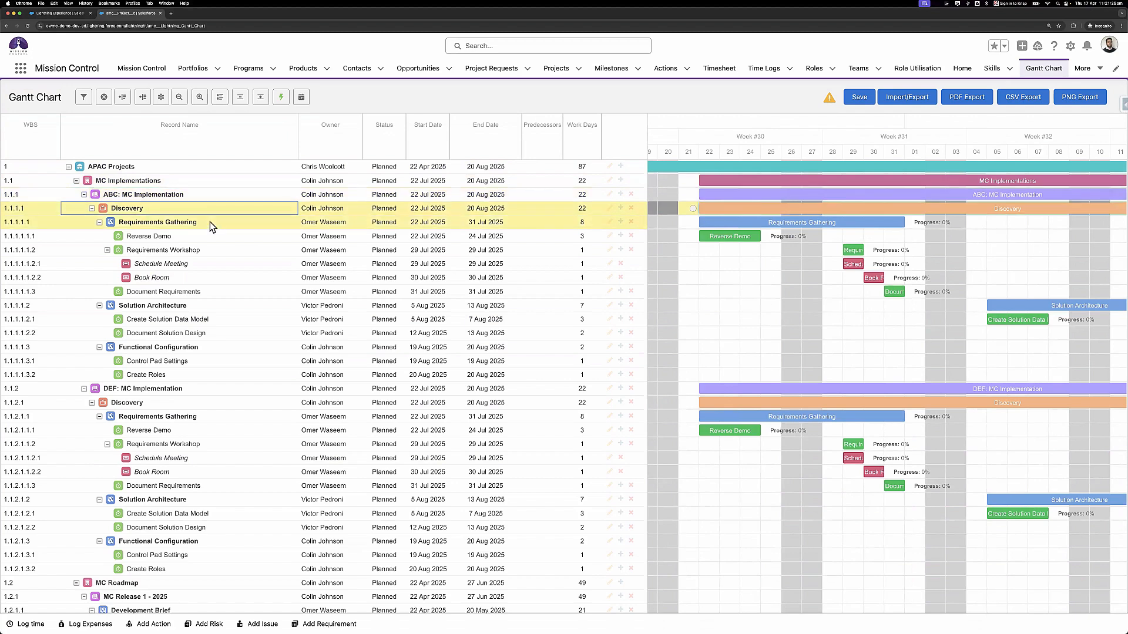
{"action": "left_click", "coordinate": [210, 221]}
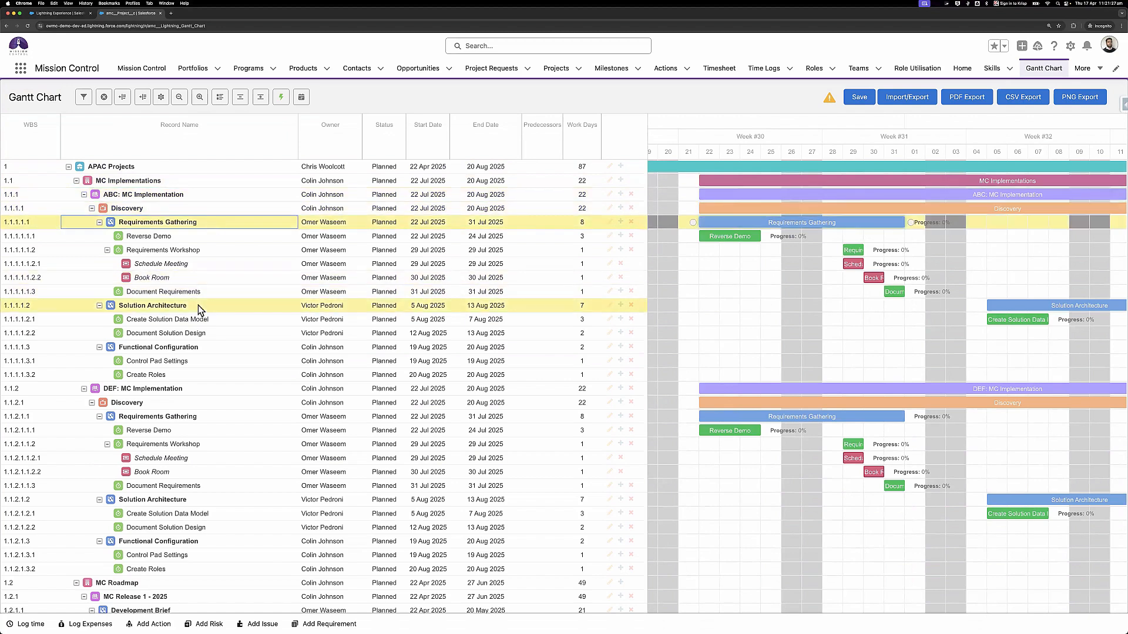
{"action": "scroll", "coordinate": [105, 262], "scroll_direction": "down", "scroll_amount": 5}
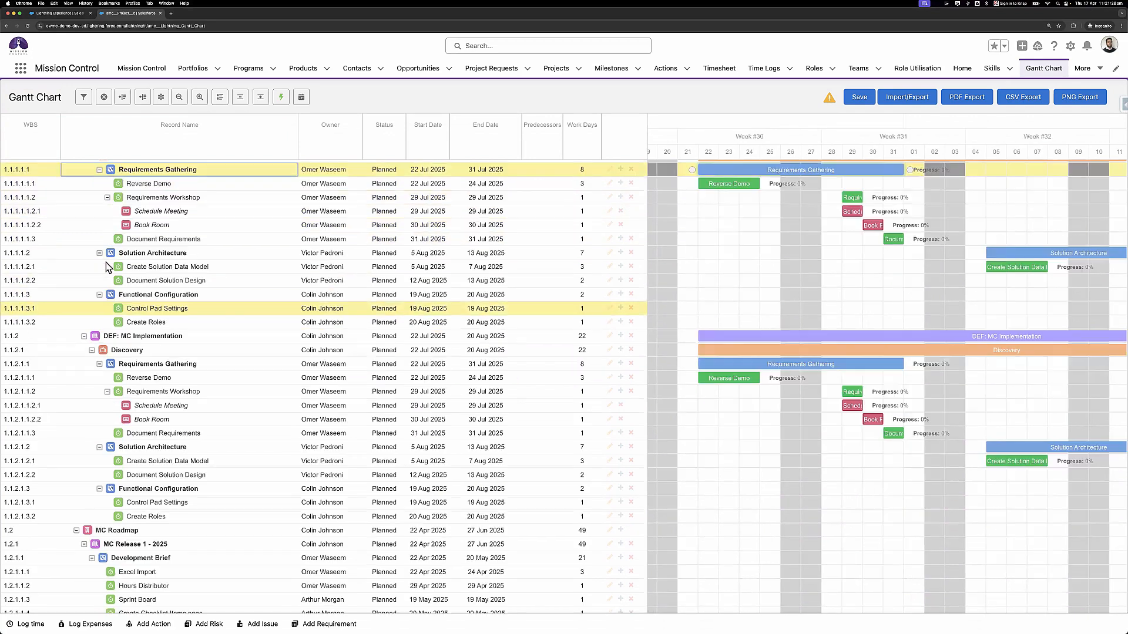
{"action": "scroll", "coordinate": [109, 264], "scroll_direction": "down", "scroll_amount": 3}
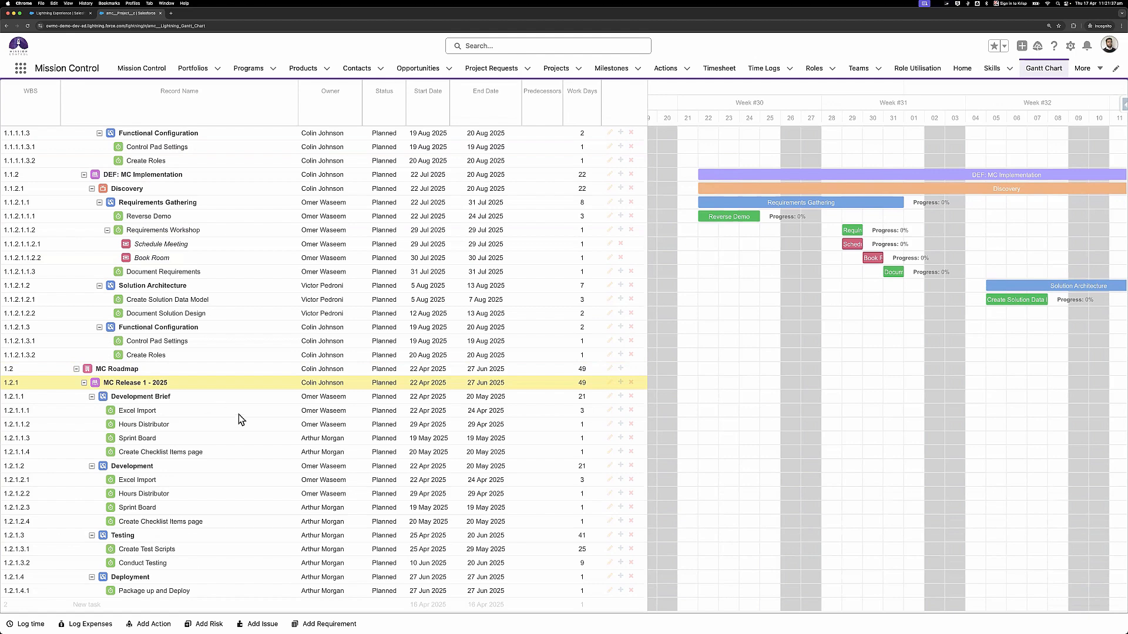
{"action": "scroll", "coordinate": [238, 414], "scroll_direction": "up", "scroll_amount": 4}
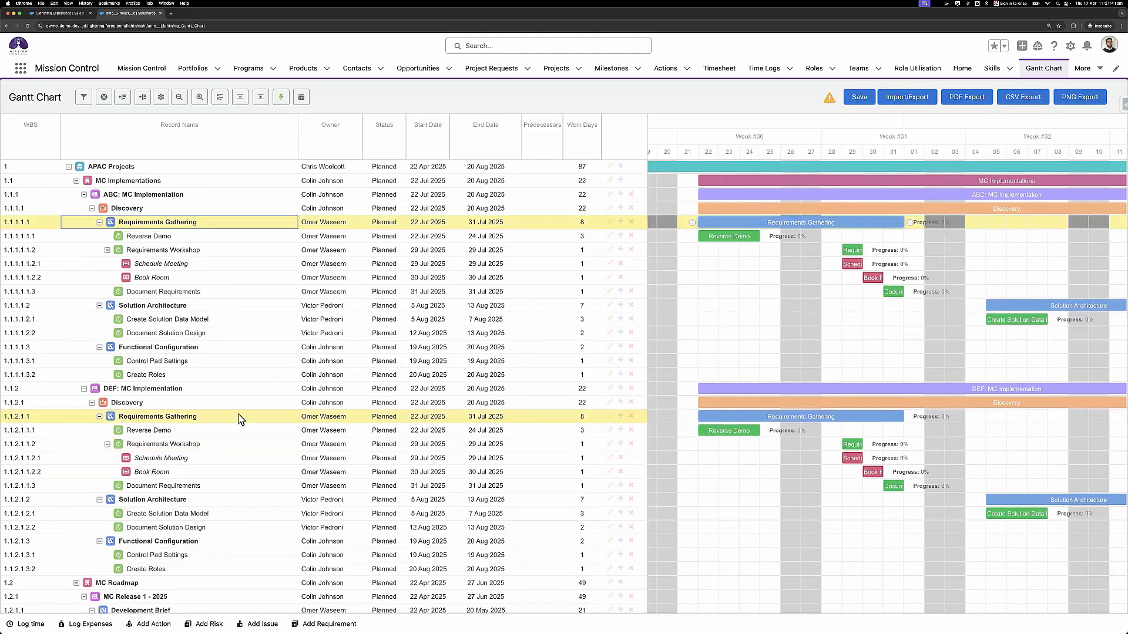
- Open Excel Import Original (Portfolio).xlsx in Excel and maximize its window
{"action": "key", "text": "super+Tab"}
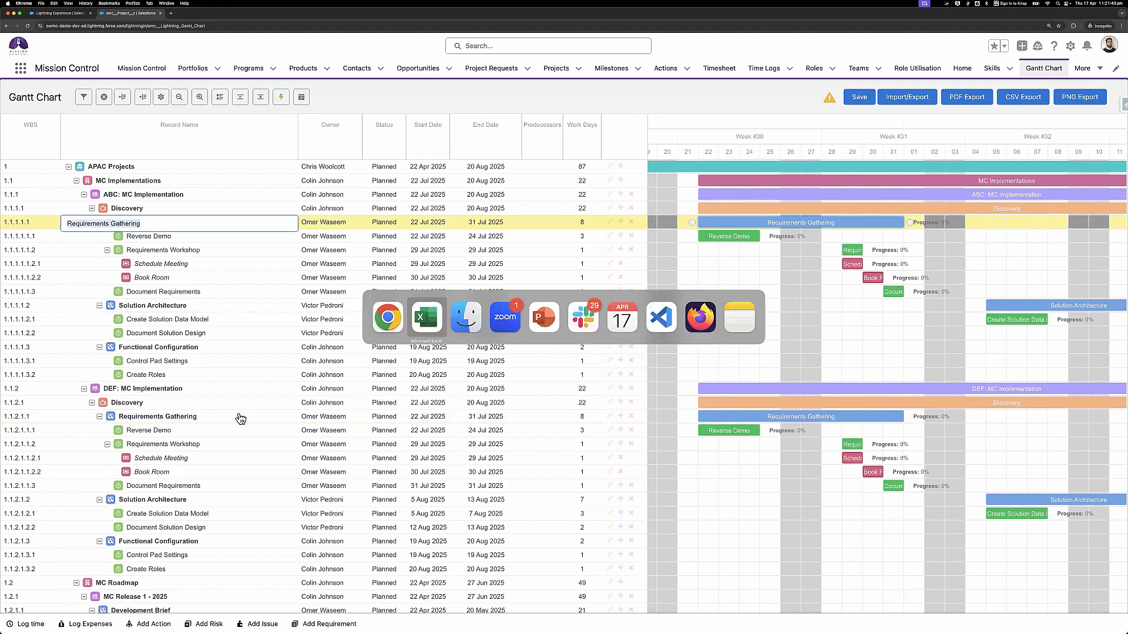
{"action": "key", "text": "super+Tab"}
{"action": "left_click", "coordinate": [1008, 224]}
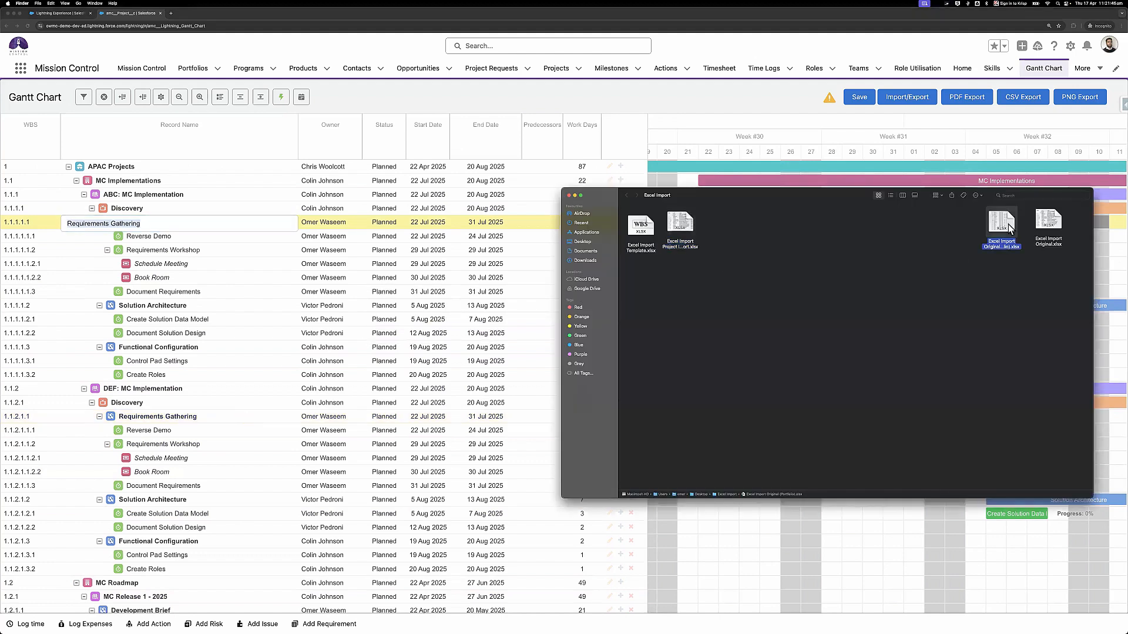
{"action": "double_click", "coordinate": [1009, 227]}
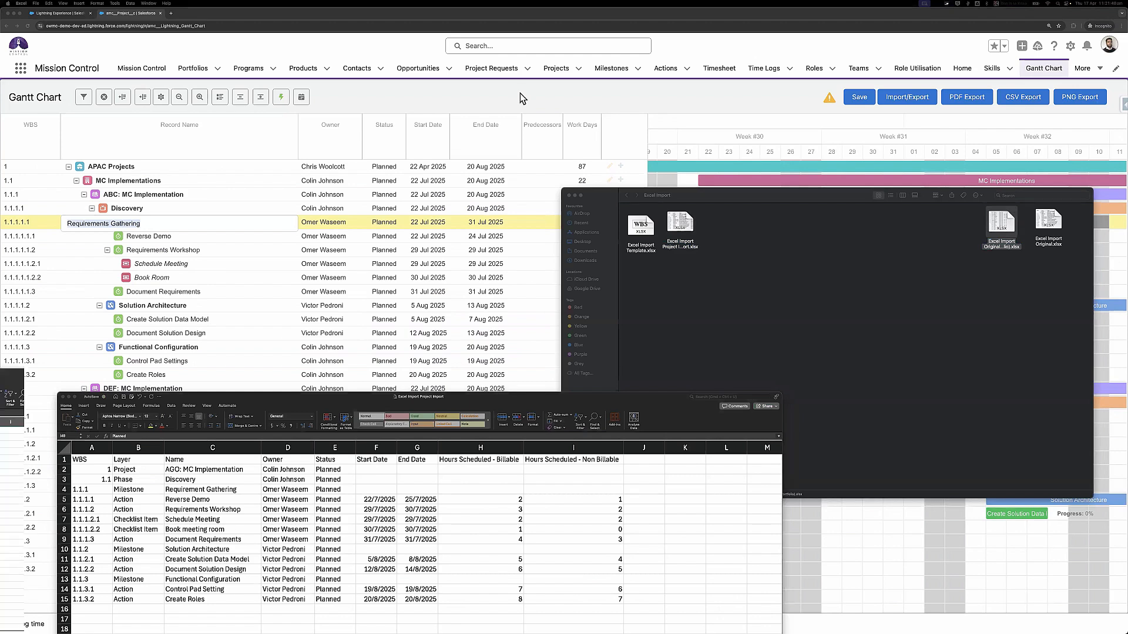
{"action": "double_click", "coordinate": [399, 94]}
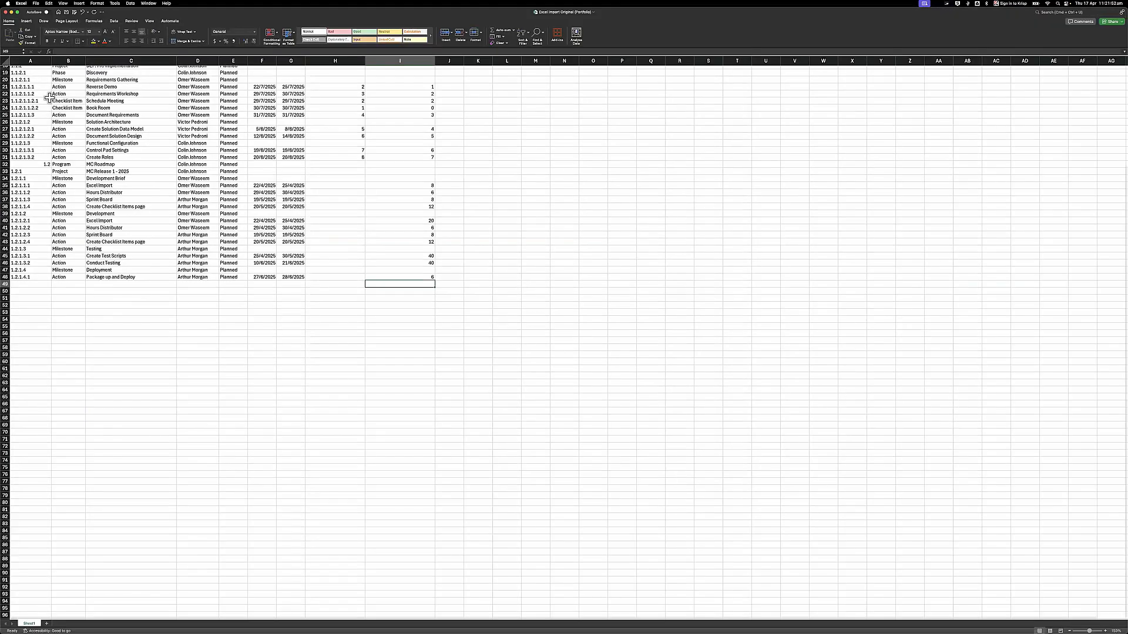
- Check the WBS numbering in column A, including cell A16, then return to the Gantt chart
{"action": "scroll", "coordinate": [49, 98], "scroll_direction": "up", "scroll_amount": 6}
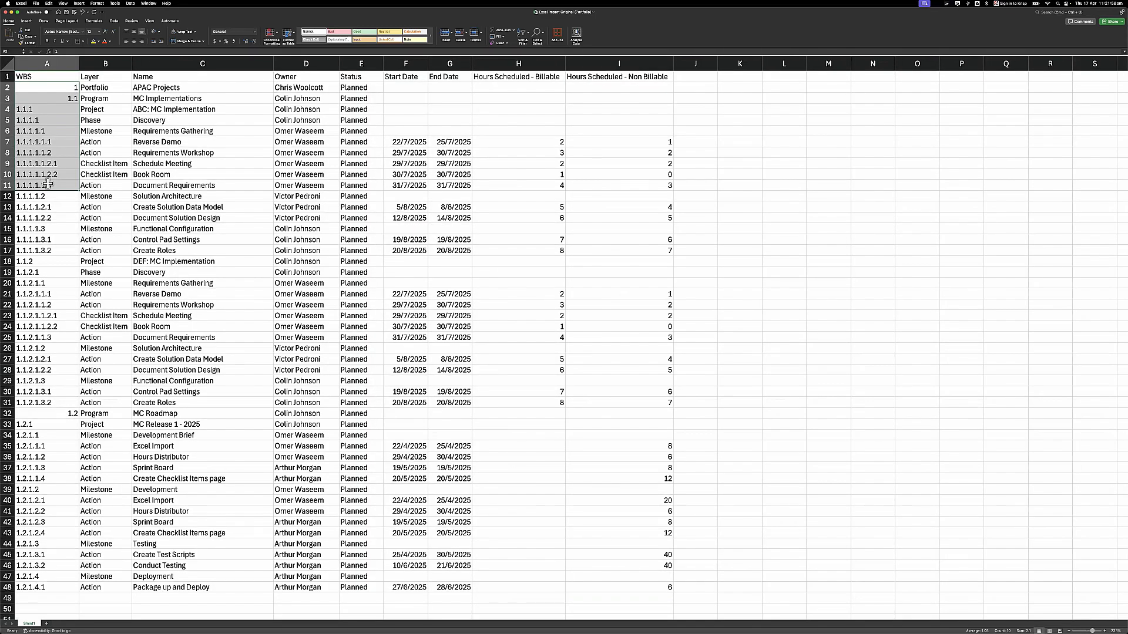
{"action": "left_click", "coordinate": [65, 242]}
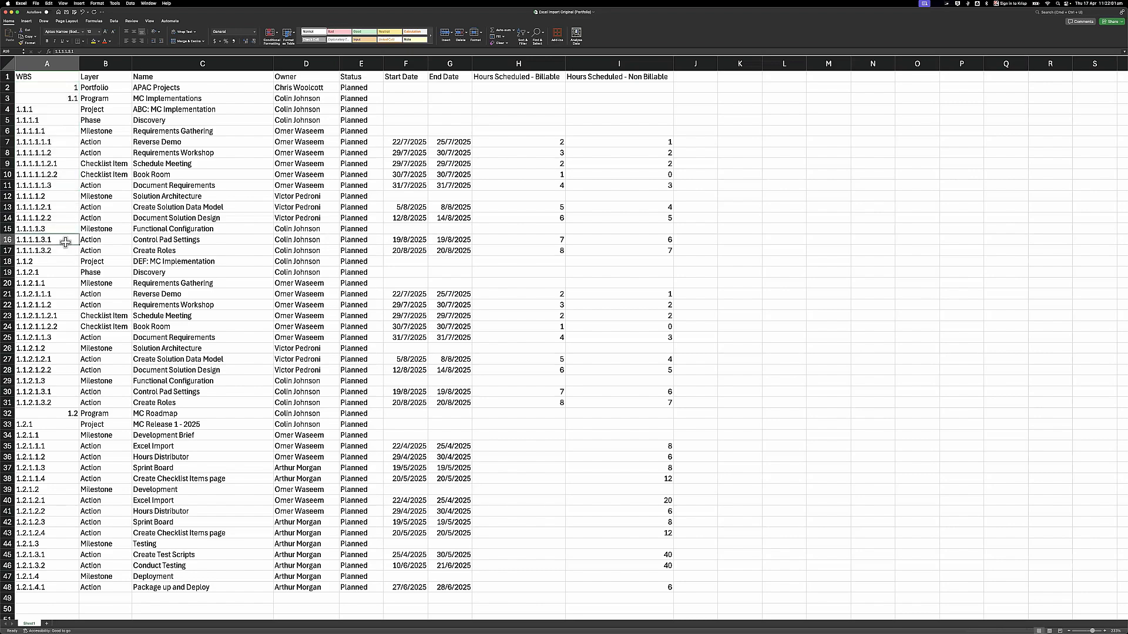
{"action": "scroll", "coordinate": [66, 242], "scroll_direction": "down", "scroll_amount": 1}
{"action": "scroll", "coordinate": [65, 242], "scroll_direction": "up", "scroll_amount": 1}
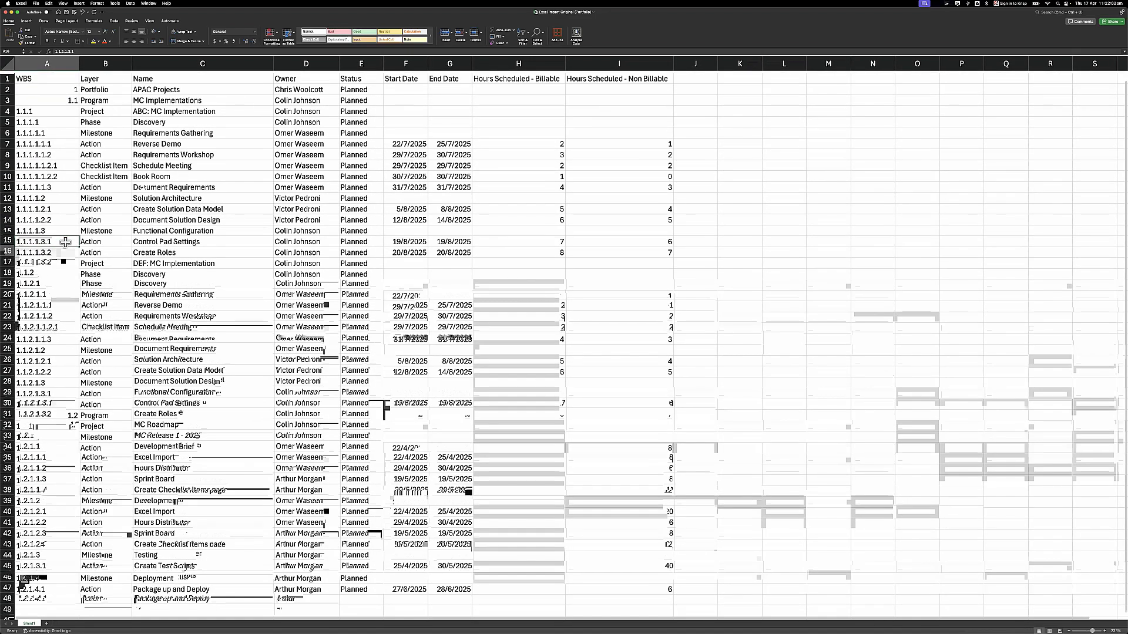
{"action": "key", "text": "super+Tab"}
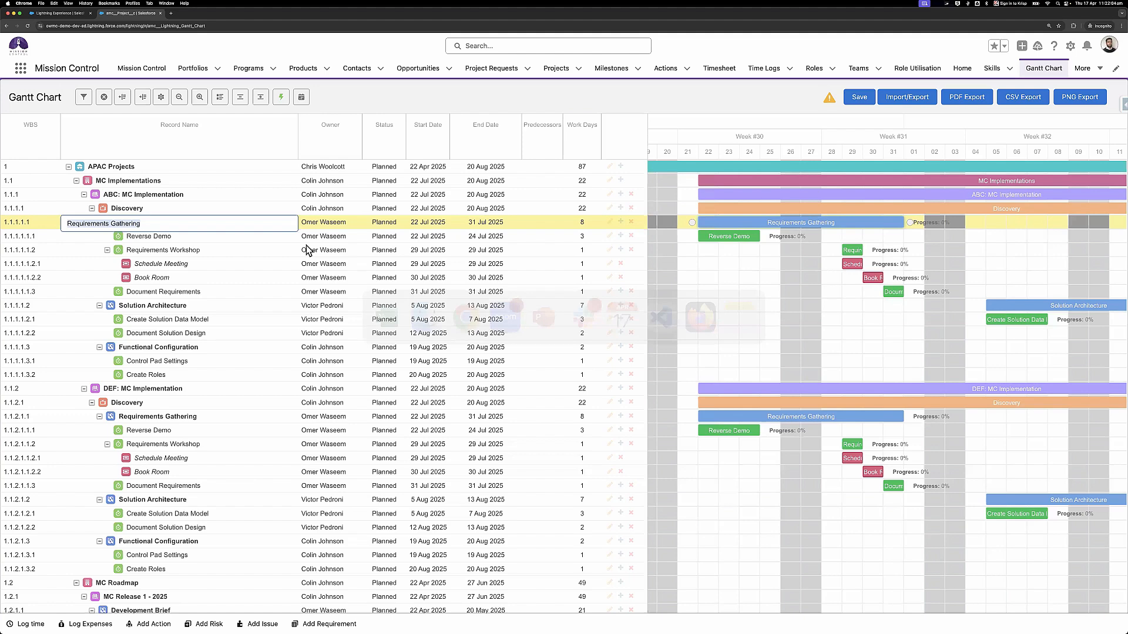
- Save the plan and view the APAC Projects portfolio's Gantt tab rows
{"action": "left_click", "coordinate": [849, 104]}
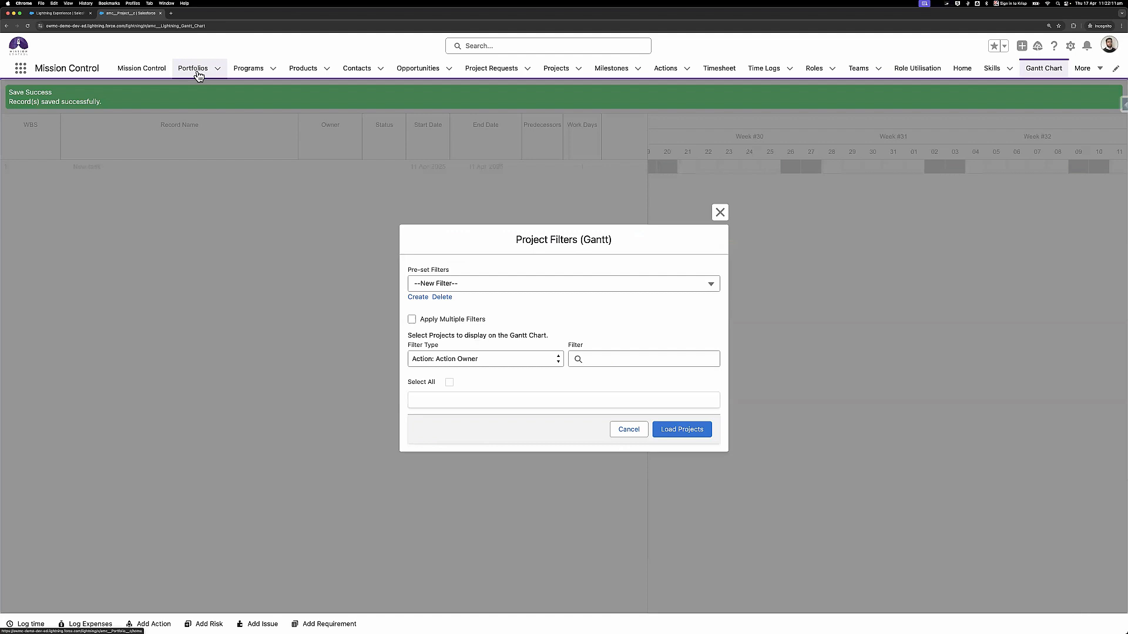
{"action": "left_click", "coordinate": [198, 73]}
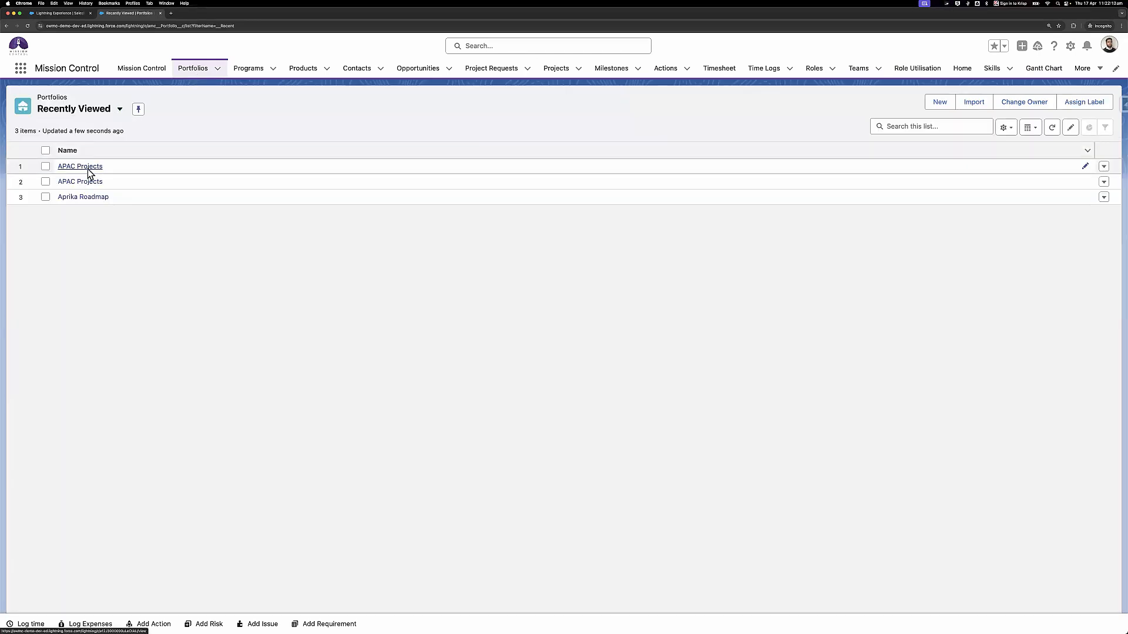
{"action": "left_click", "coordinate": [87, 168]}
{"action": "left_click", "coordinate": [79, 148]}
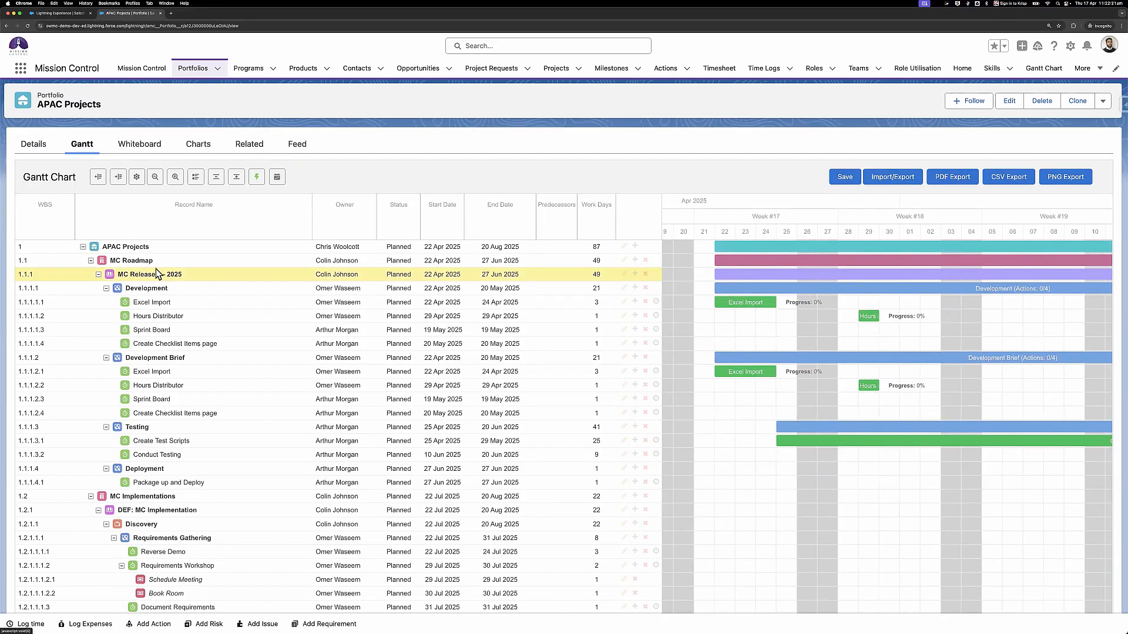
{"action": "scroll", "coordinate": [156, 270], "scroll_direction": "down", "scroll_amount": 10}
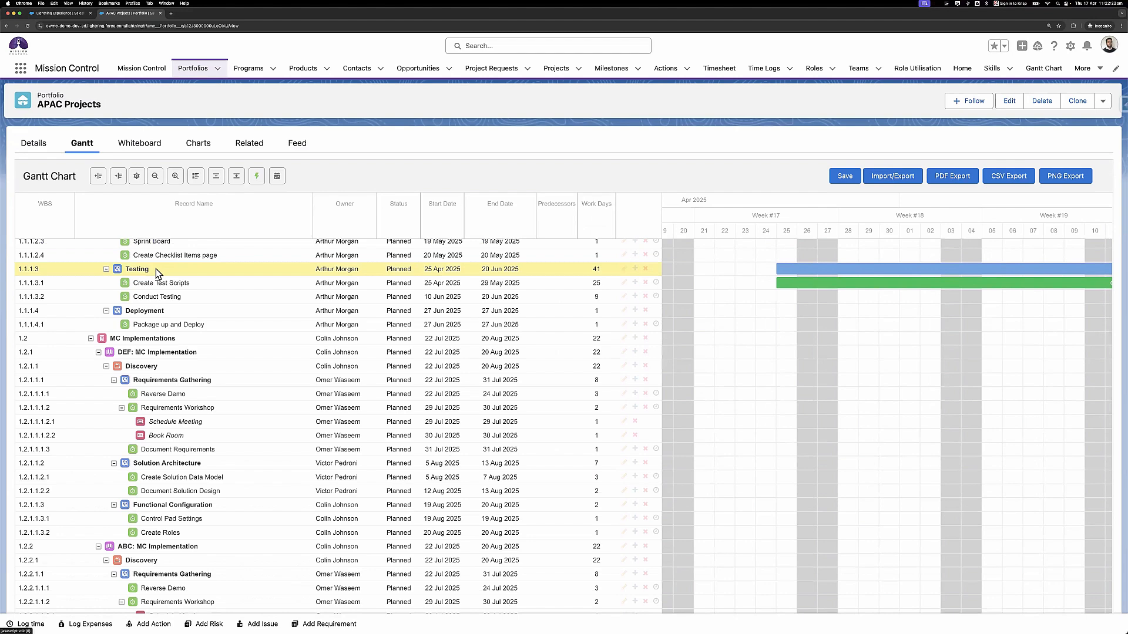
{"action": "scroll", "coordinate": [156, 270], "scroll_direction": "up", "scroll_amount": 10}
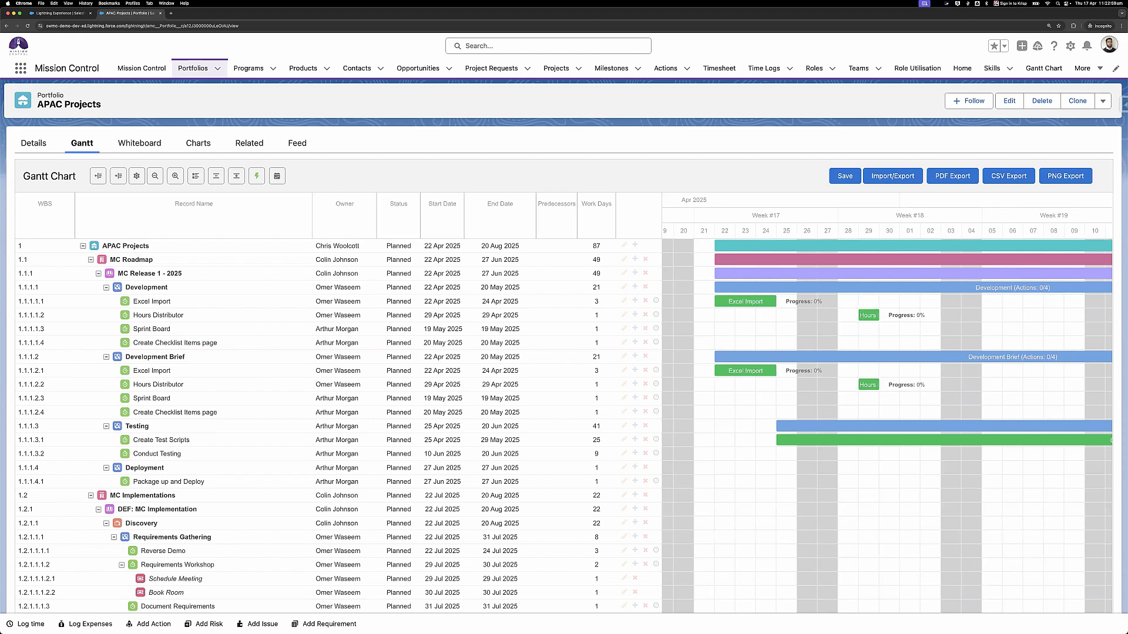
- In the portfolio workbook, select start and end dates F5:G6, then return to the portfolio Gantt
{"action": "key", "text": "super+Tab"}
{"action": "left_click", "coordinate": [472, 229]}
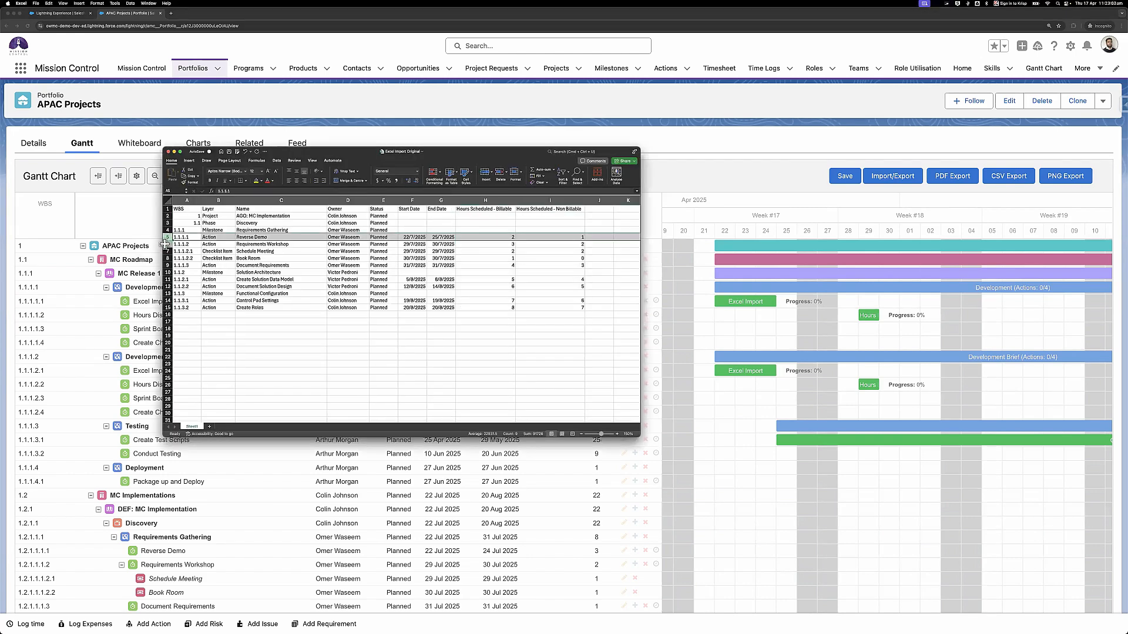
{"action": "left_click_drag", "start_coordinate": [167, 237], "coordinate": [167, 243]}
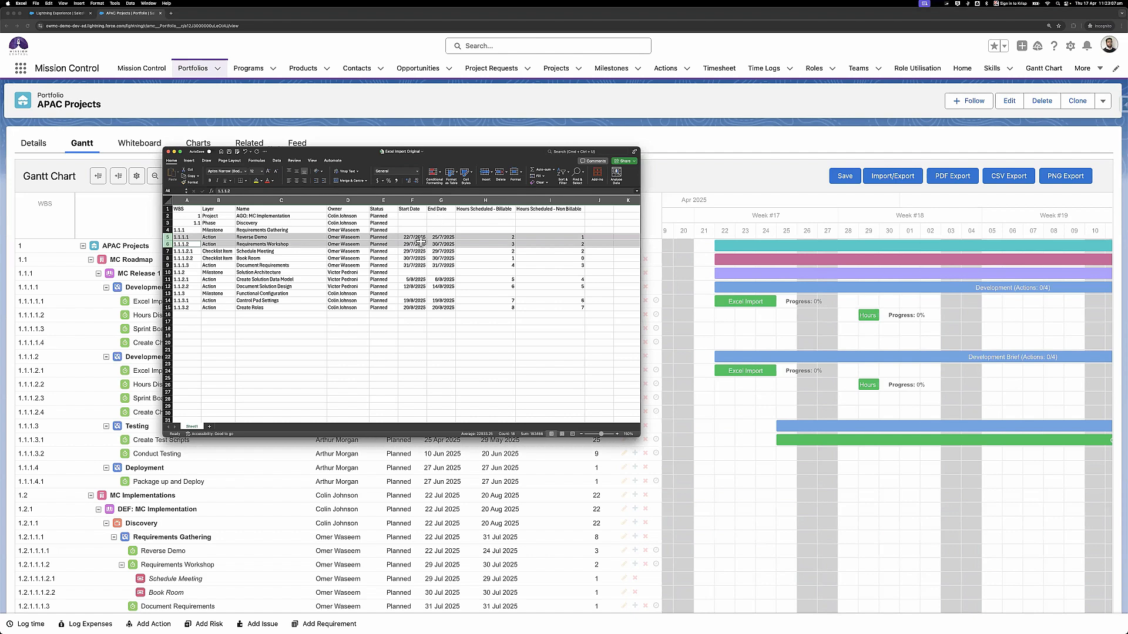
{"action": "left_click_drag", "start_coordinate": [409, 238], "coordinate": [432, 244]}
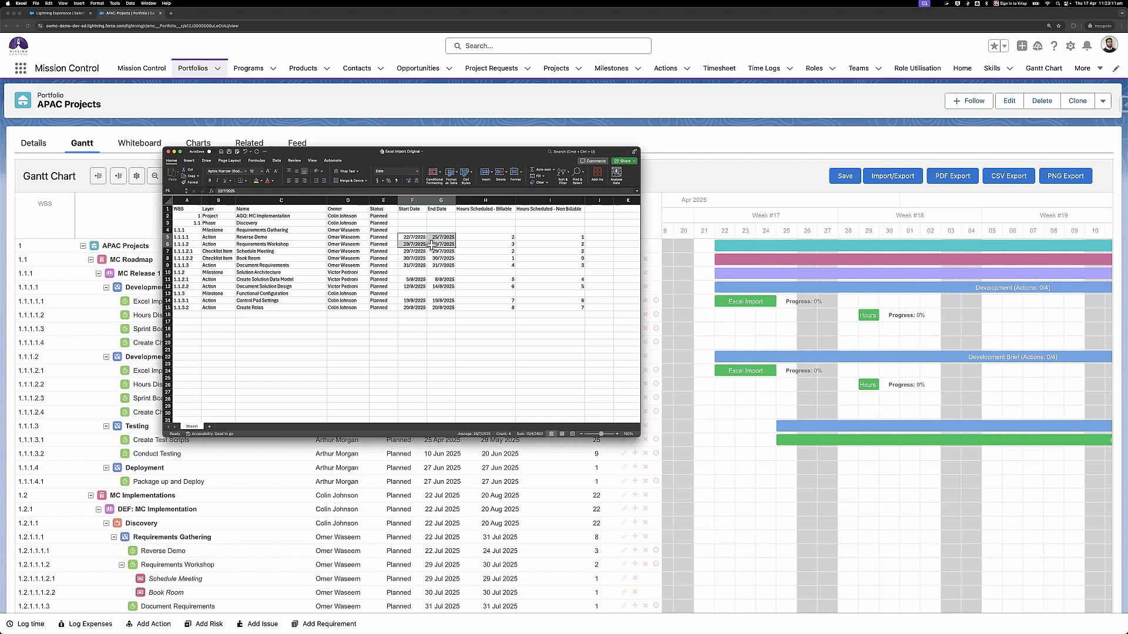
{"action": "left_click", "coordinate": [432, 244]}
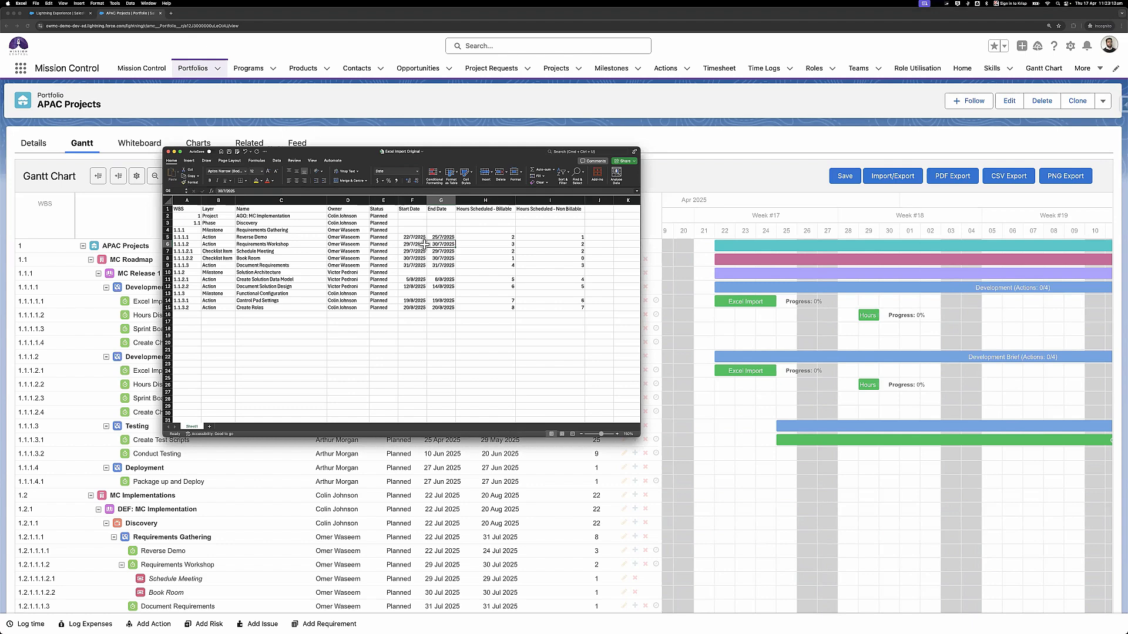
{"action": "left_click", "coordinate": [714, 107]}
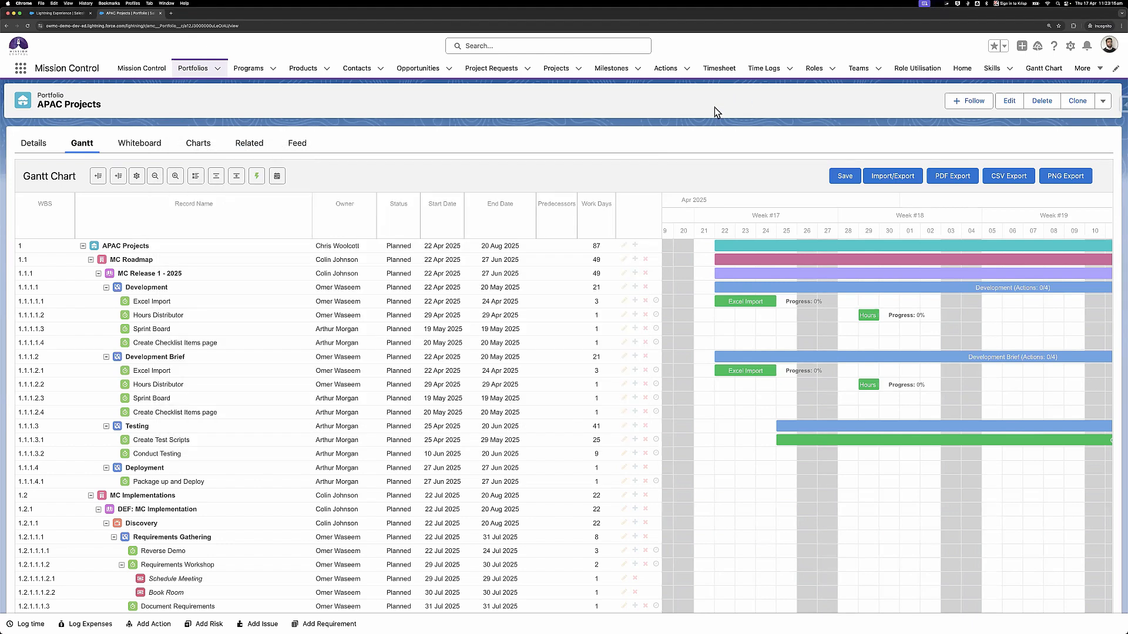
- On the standalone Gantt Chart page, open the Import/Export options to the Excel Import section
{"action": "left_click", "coordinate": [1044, 68]}
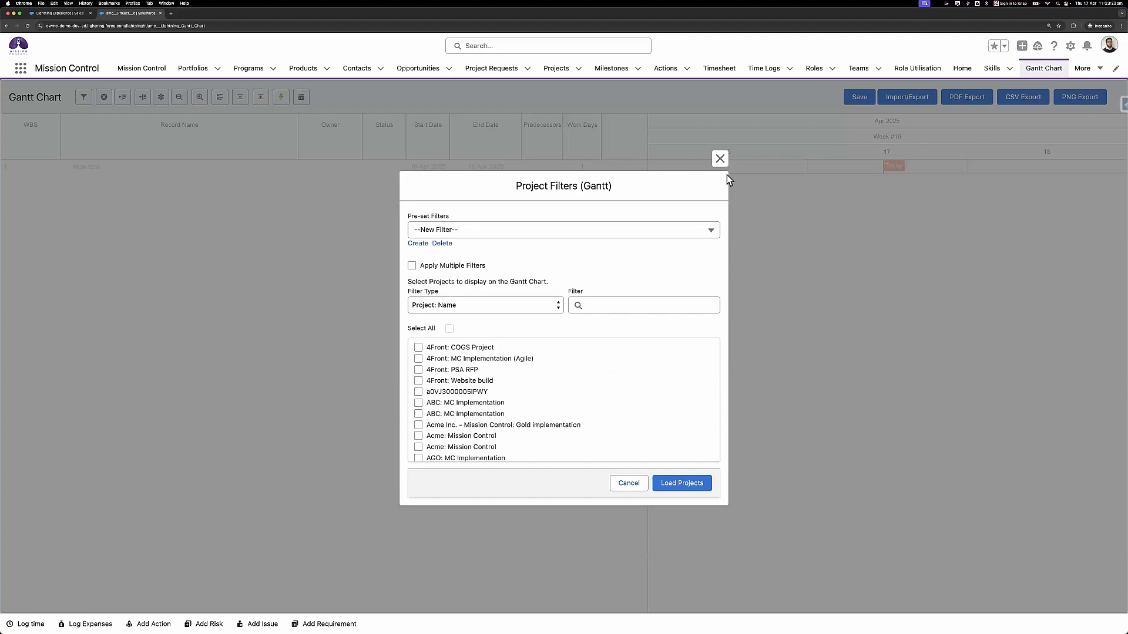
{"action": "left_click", "coordinate": [723, 161]}
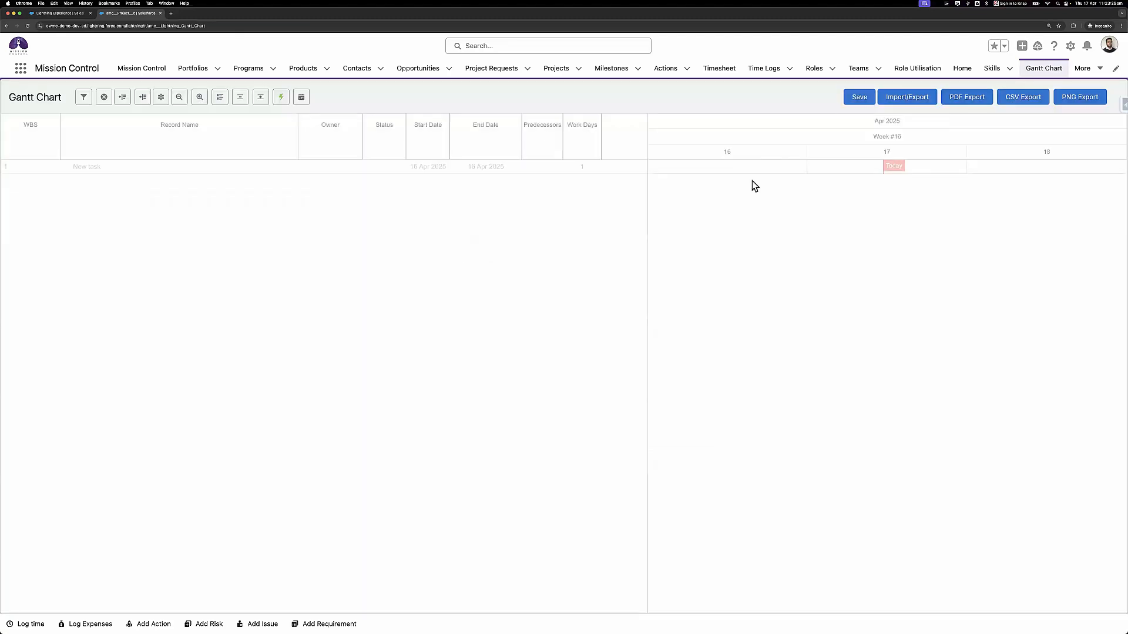
{"action": "left_click", "coordinate": [921, 100]}
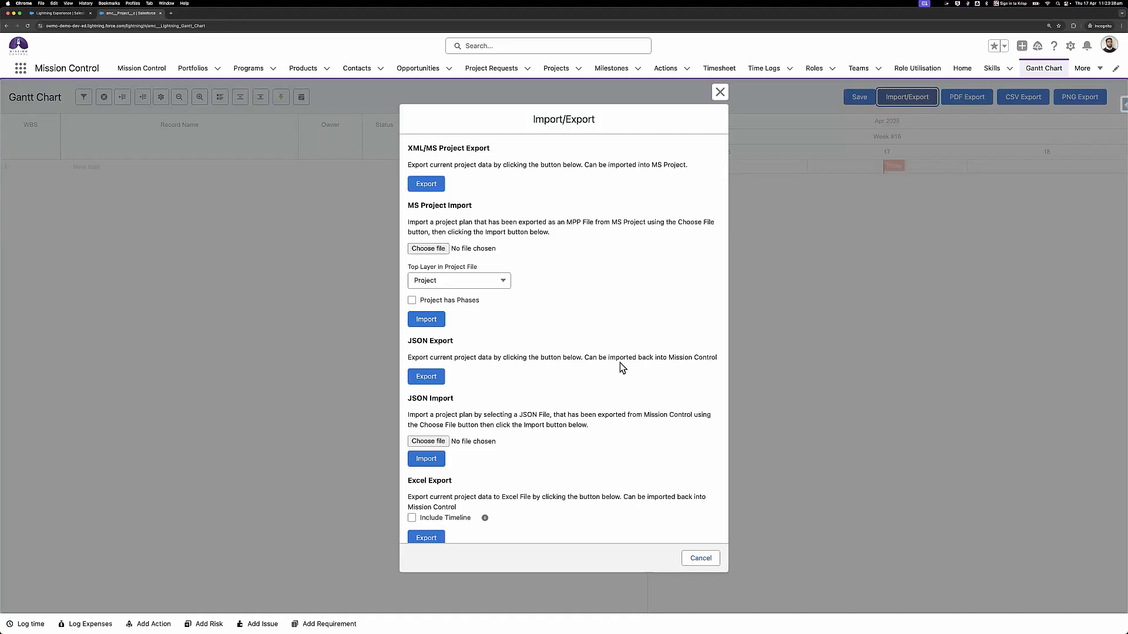
{"action": "scroll", "coordinate": [555, 445], "scroll_direction": "down", "scroll_amount": 3}
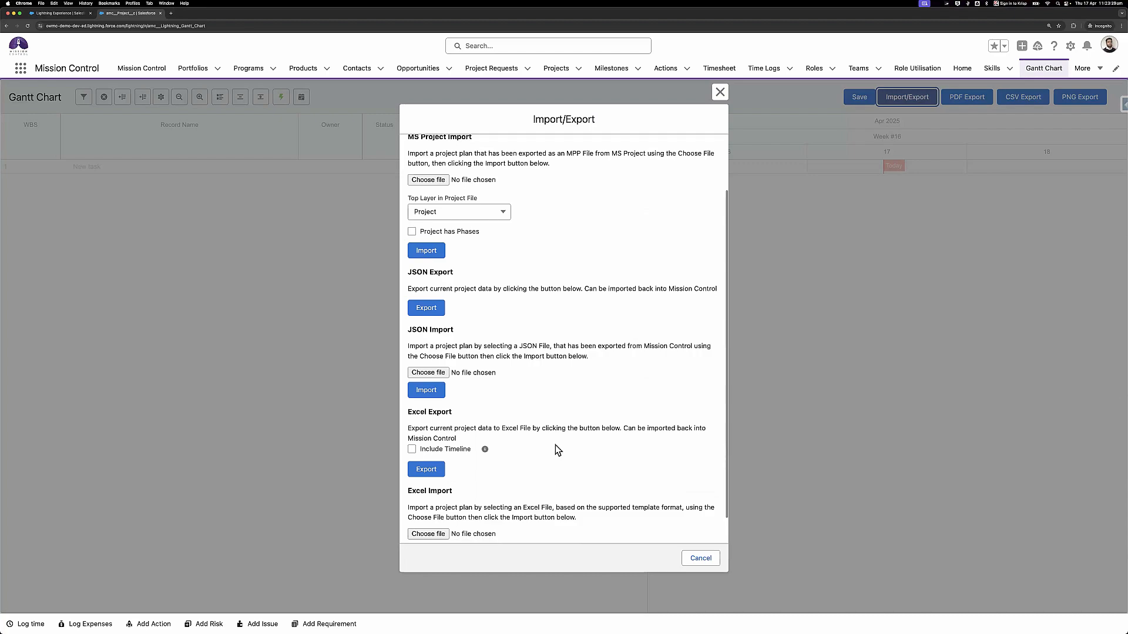
- In the Excel project sheet, clear the Start and End dates in F5:G19
{"action": "key", "text": "super+Tab"}
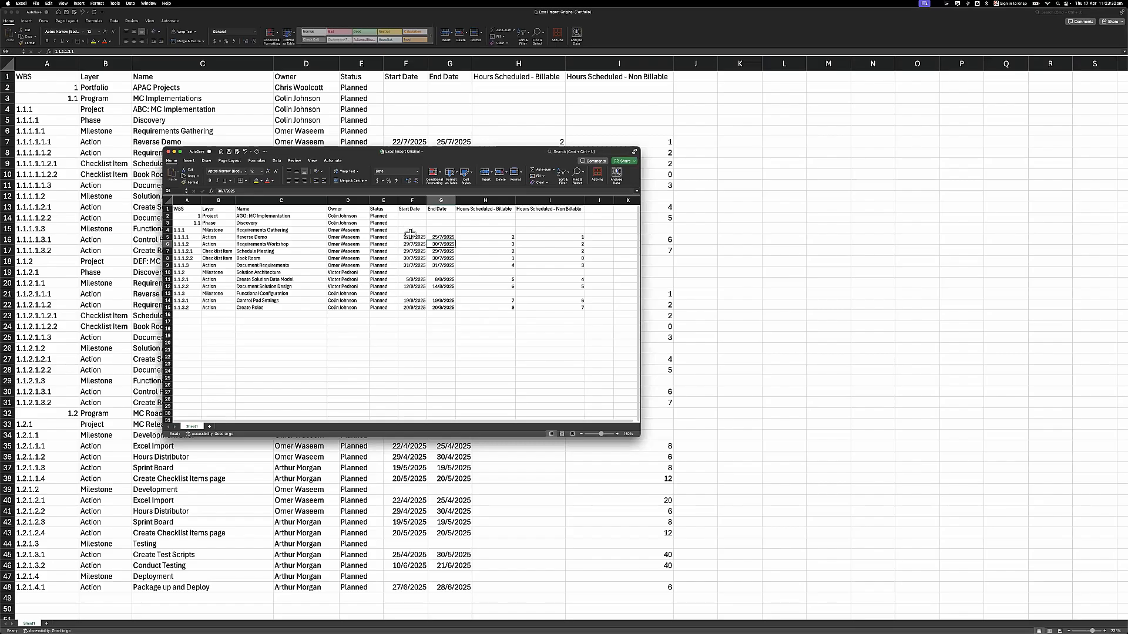
{"action": "left_click_drag", "start_coordinate": [410, 234], "coordinate": [436, 336]}
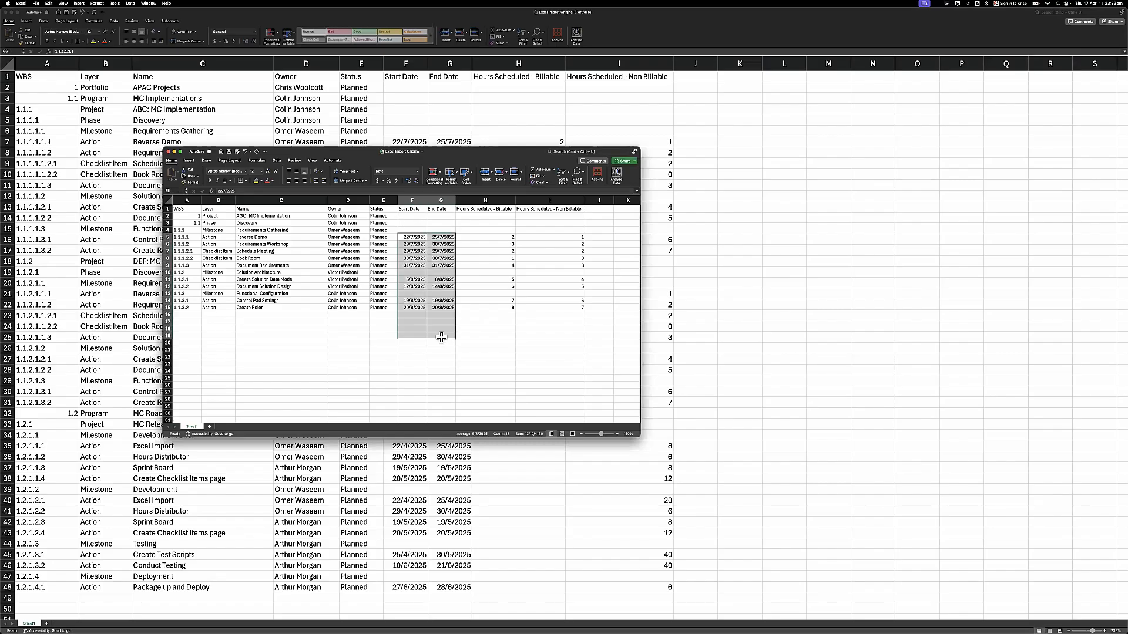
{"action": "key", "text": "Delete"}
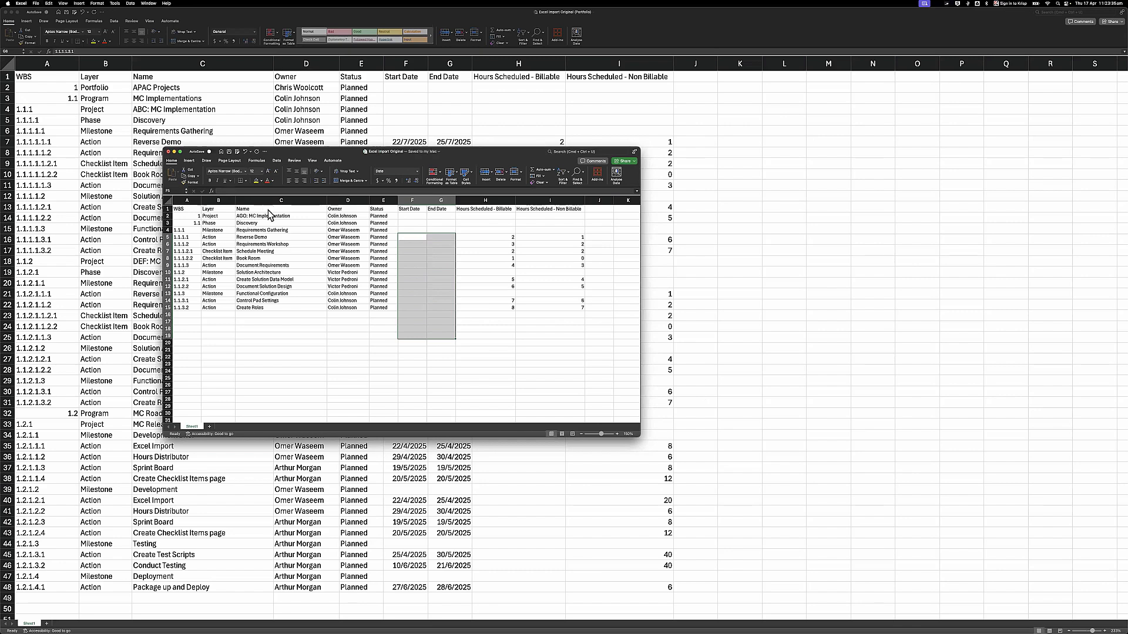
{"action": "key", "text": "super+Tab"}
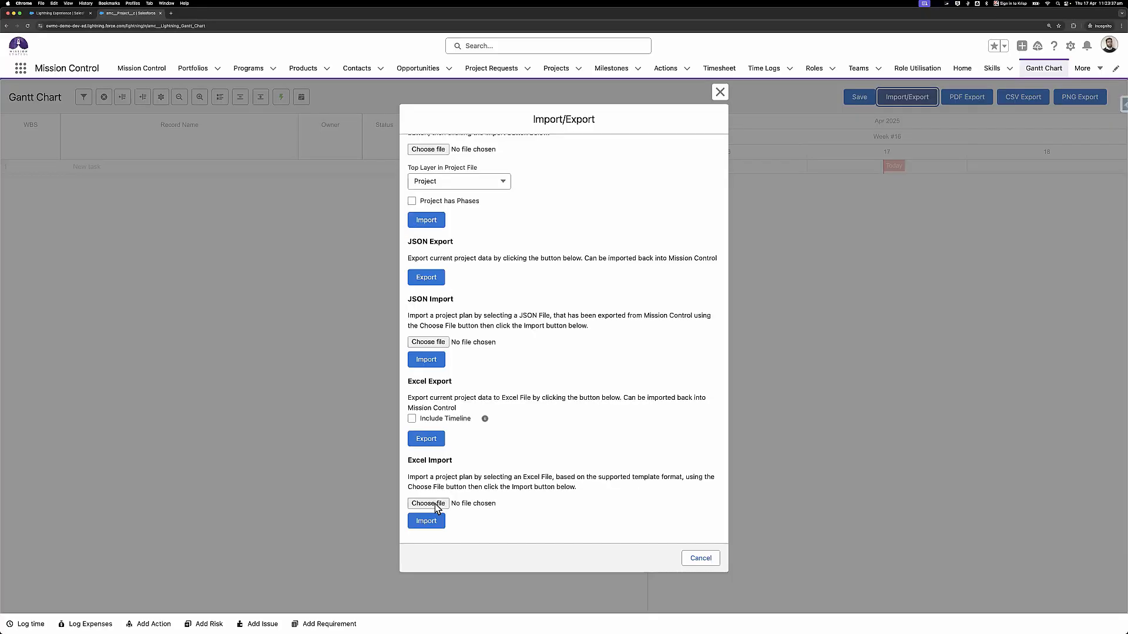
- Import Excel Import Original.xlsx through the Excel Import section
{"action": "left_click", "coordinate": [433, 504]}
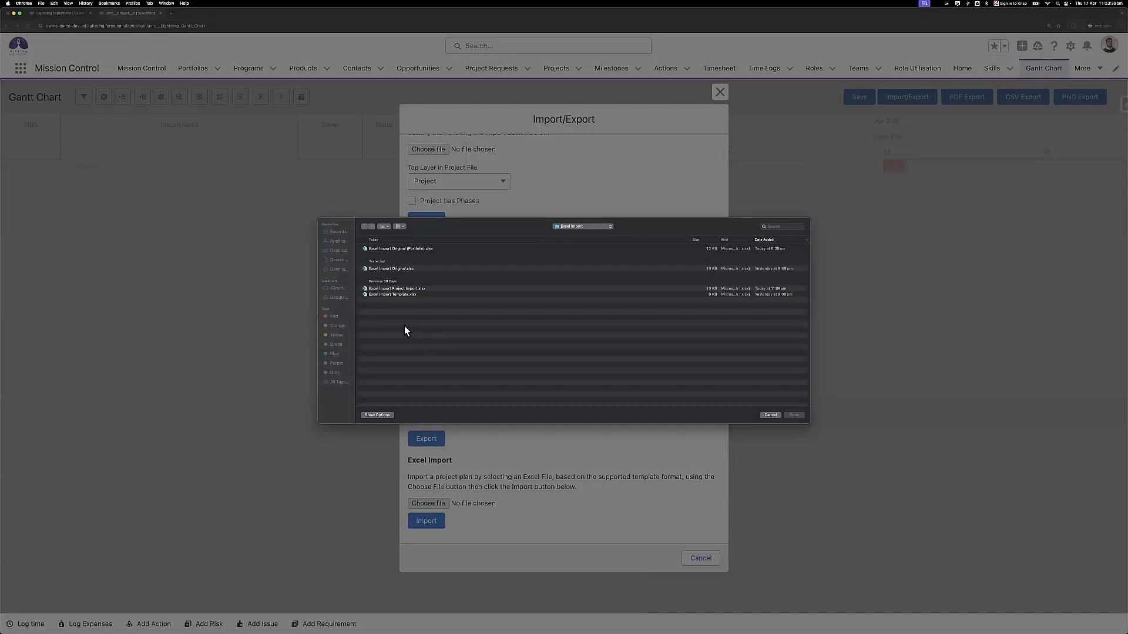
{"action": "double_click", "coordinate": [408, 269]}
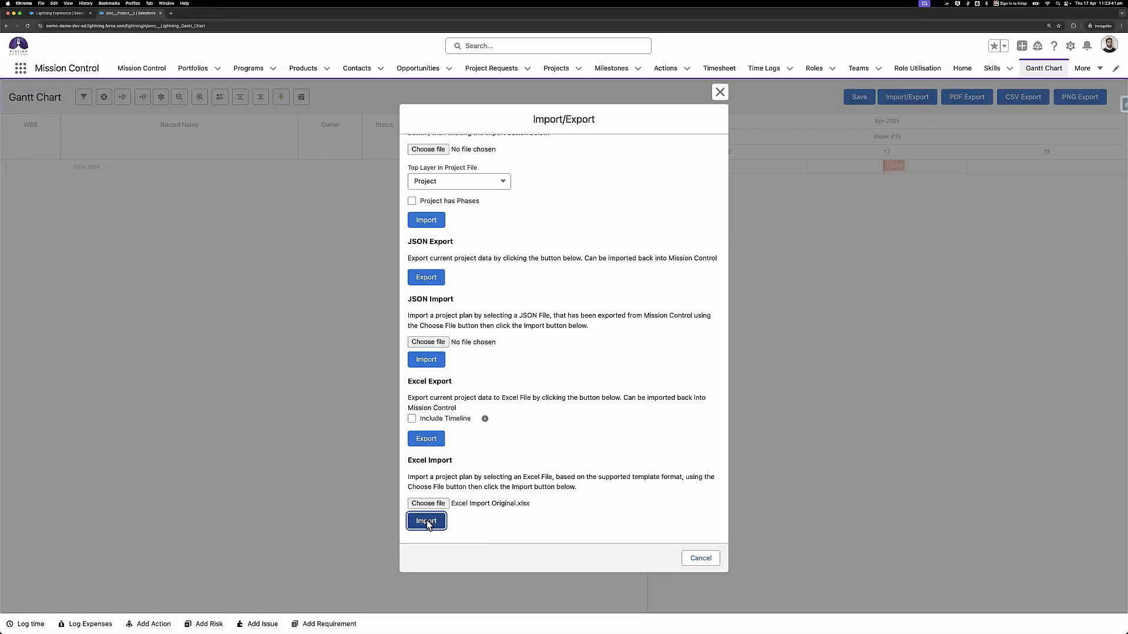
{"action": "left_click", "coordinate": [426, 521]}
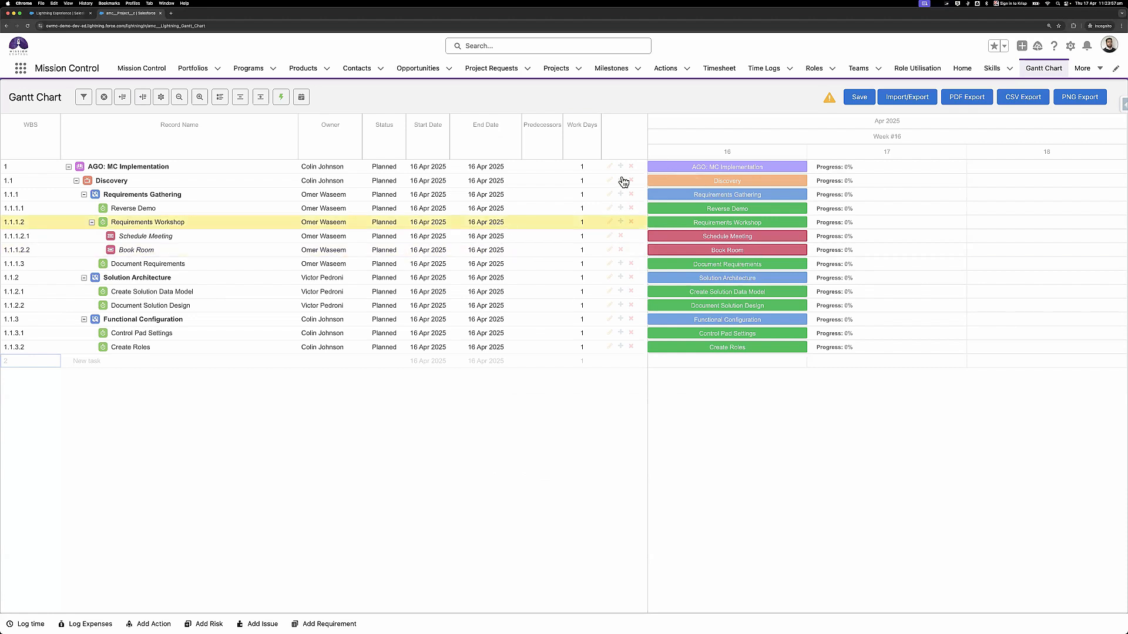
- Reload the Gantt Chart page and reopen its Import/Export options
{"action": "left_click", "coordinate": [889, 106]}
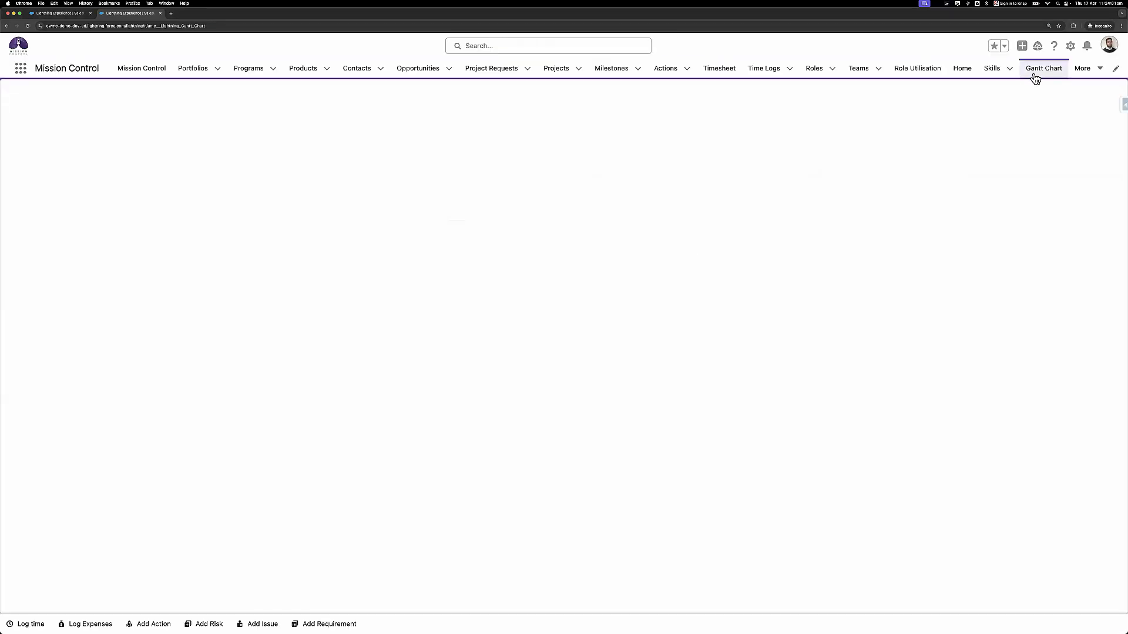
{"action": "key", "text": "super+Tab"}
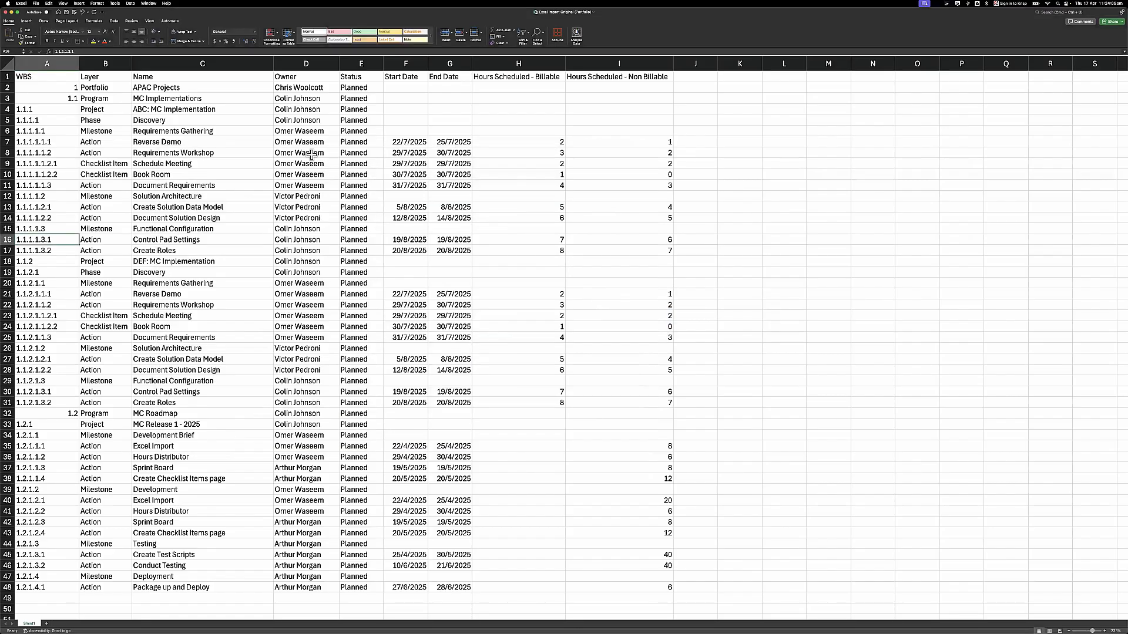
{"action": "key", "text": "ctrl+Left"}
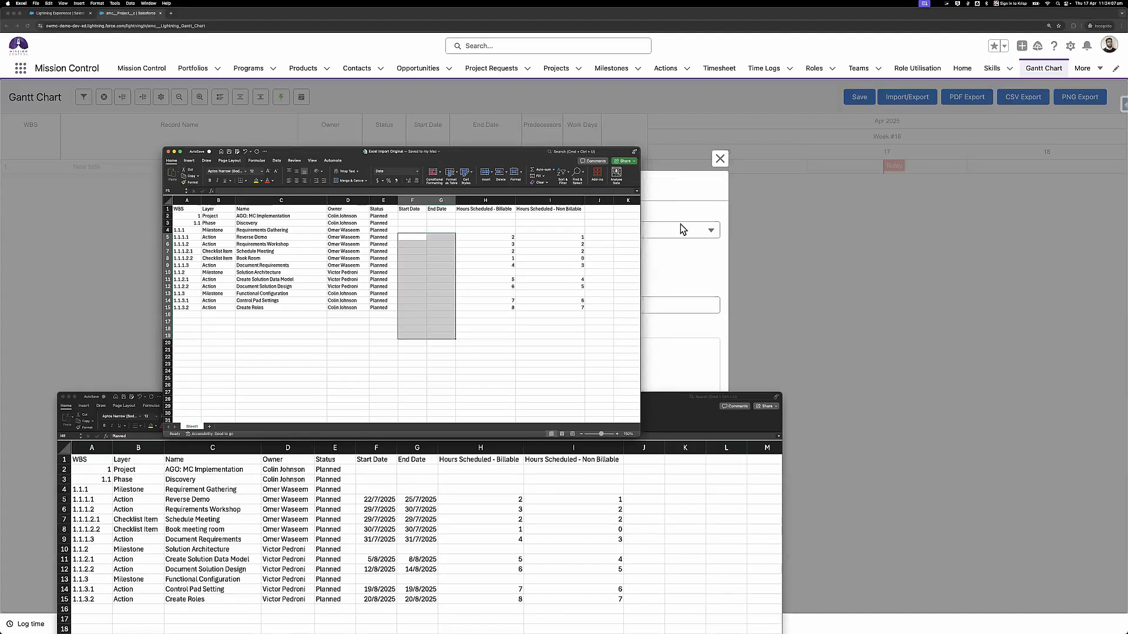
{"action": "left_click", "coordinate": [693, 190]}
{"action": "left_click", "coordinate": [719, 158]}
{"action": "left_click", "coordinate": [907, 97]}
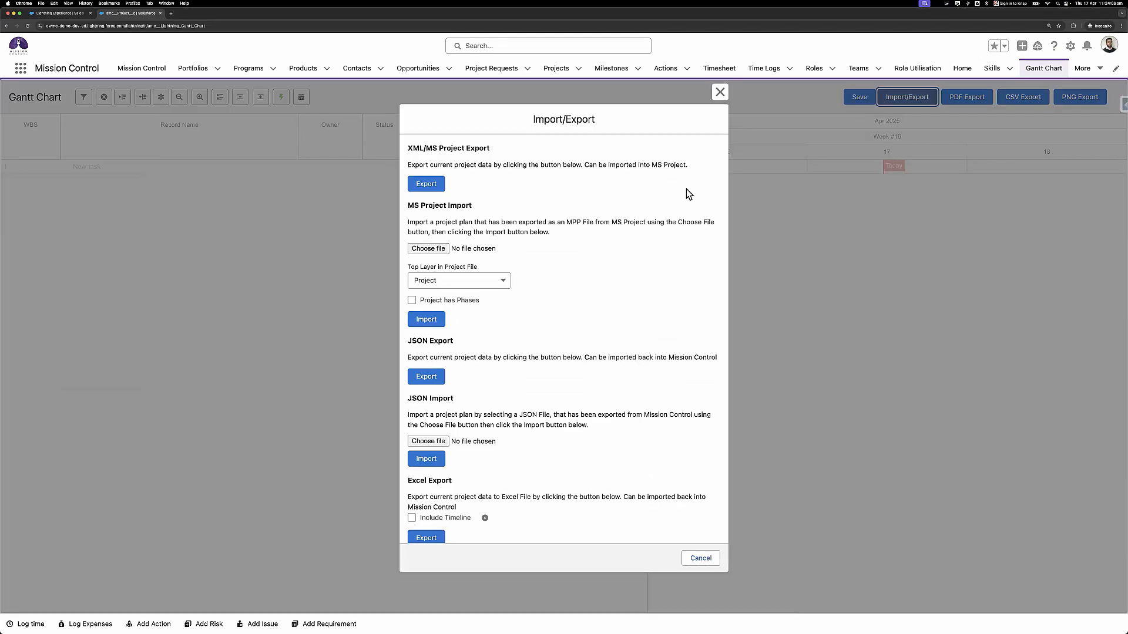
{"action": "scroll", "coordinate": [454, 490], "scroll_direction": "down", "scroll_amount": 4}
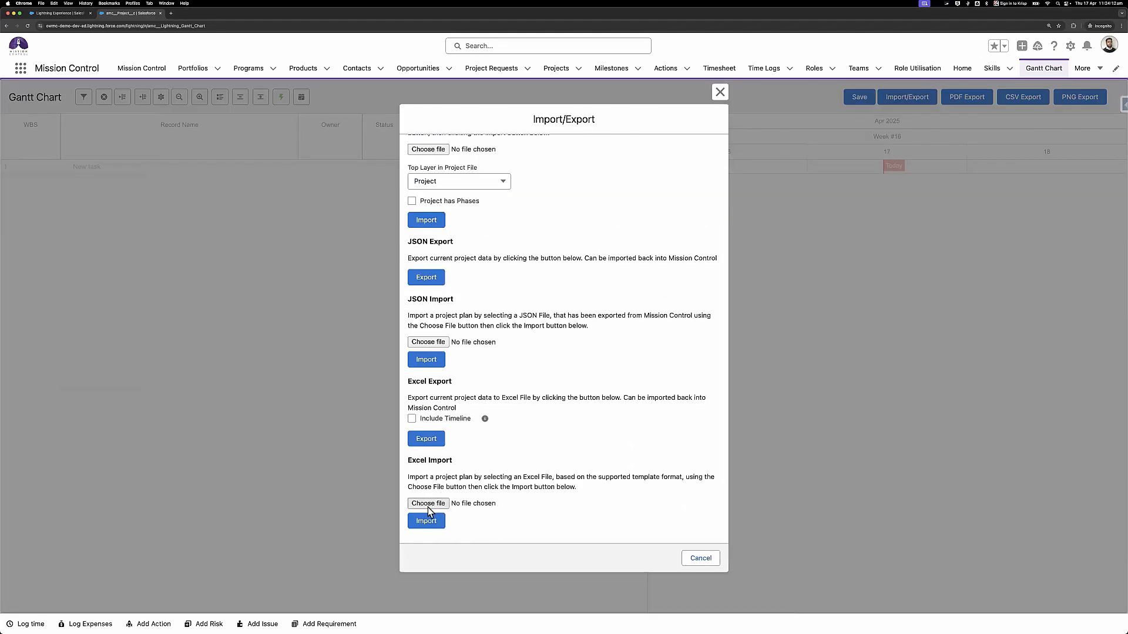
- Import Excel Import Project Import.xlsx via Excel Import
{"action": "left_click", "coordinate": [433, 504]}
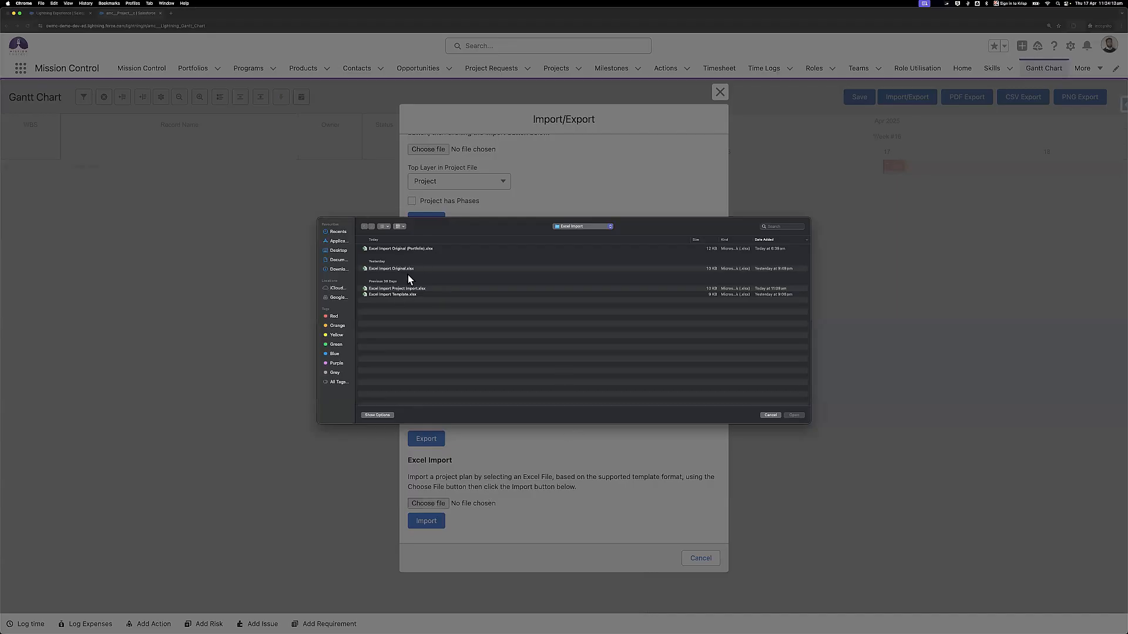
{"action": "double_click", "coordinate": [418, 289]}
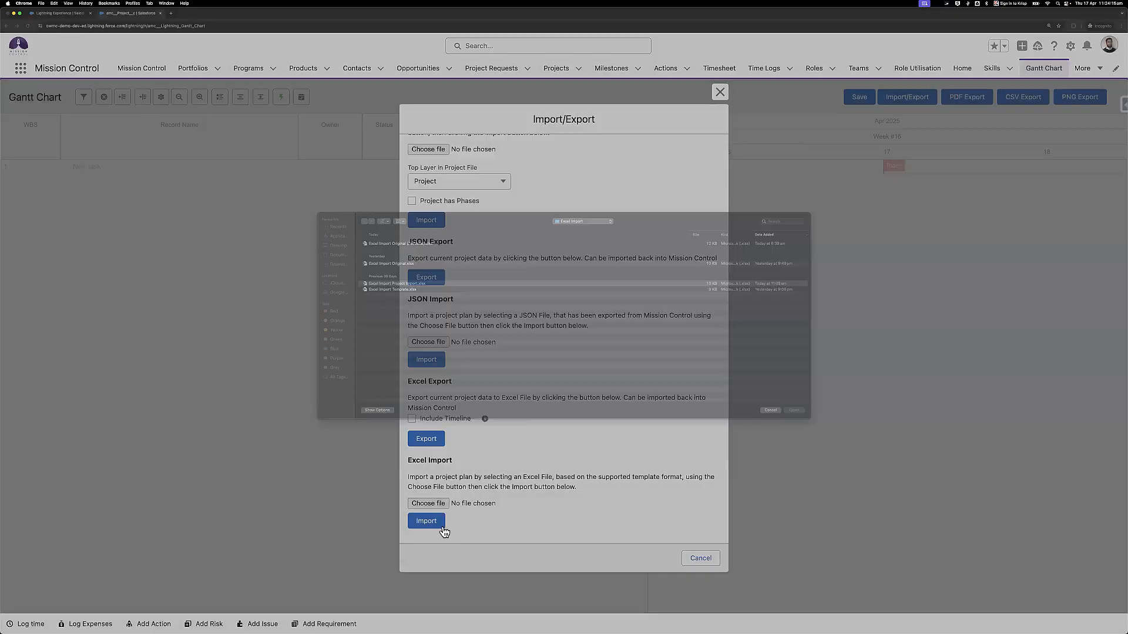
{"action": "left_click", "coordinate": [437, 526]}
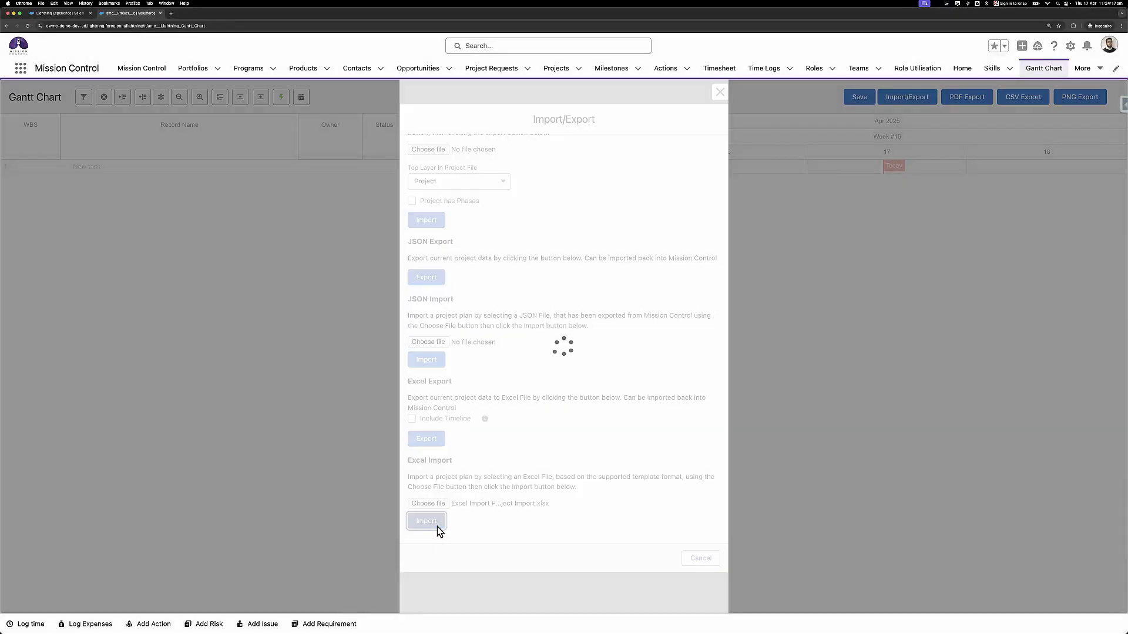
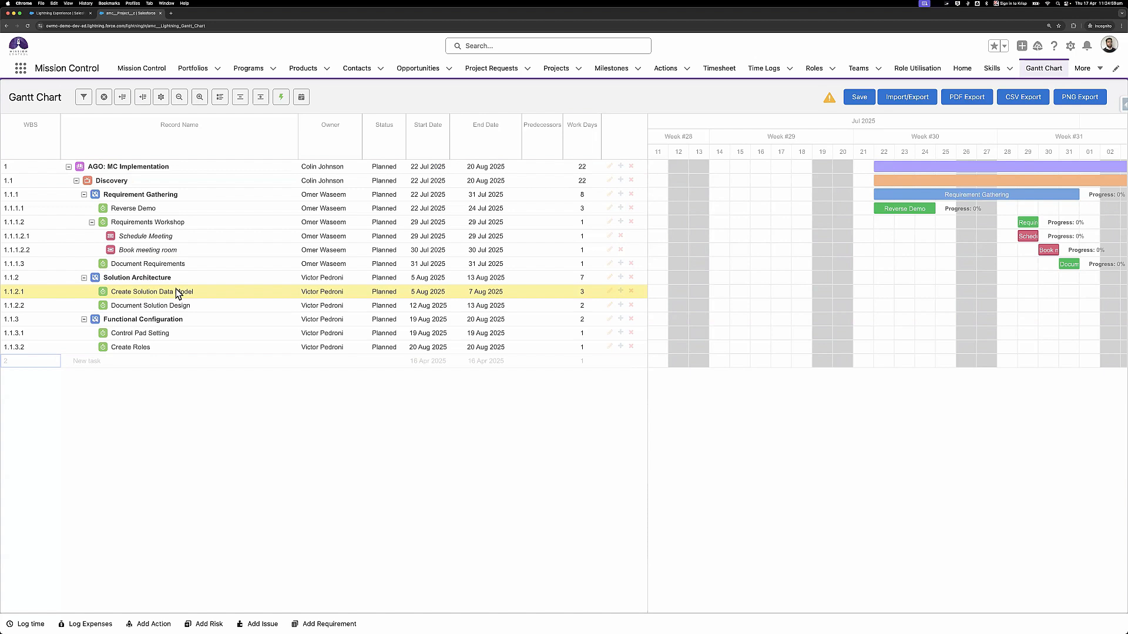
- Append ' 2' to the top project name to make 'AGO: MC Implementation 2', save, and go to Projects
{"action": "double_click", "coordinate": [170, 168]}
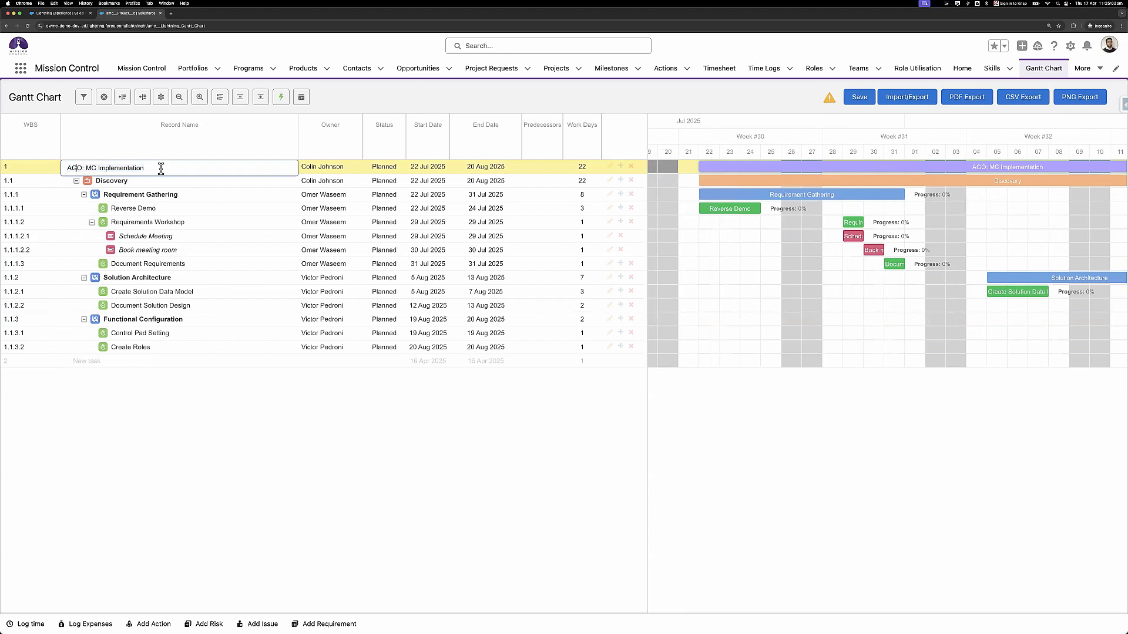
{"action": "type", "text": "2"}
{"action": "key", "text": "Return"}
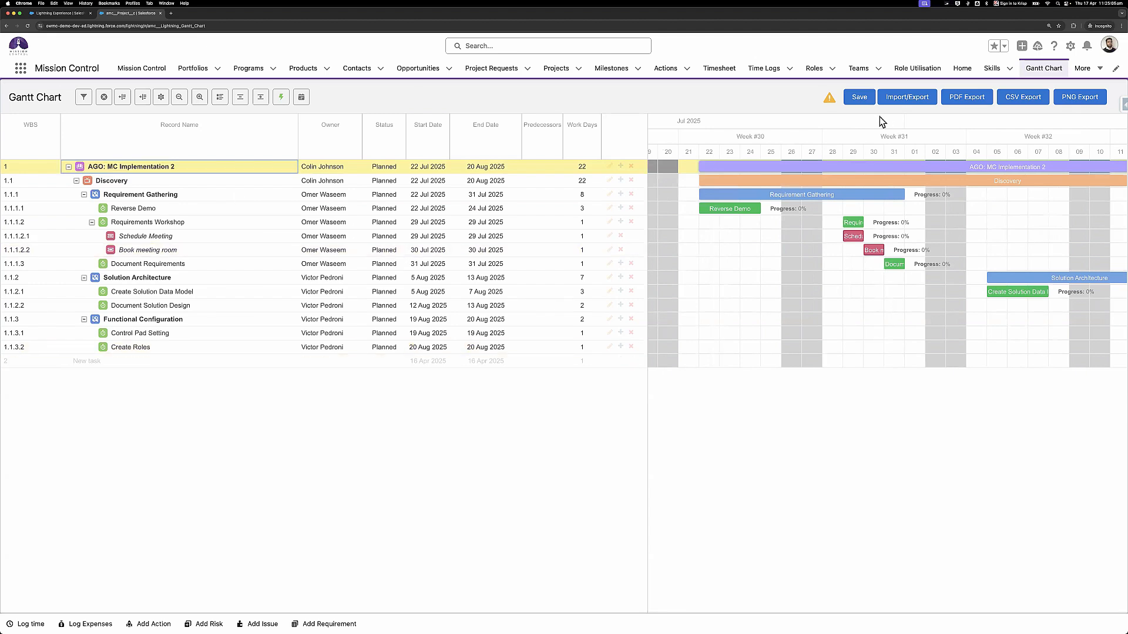
{"action": "left_click", "coordinate": [852, 100]}
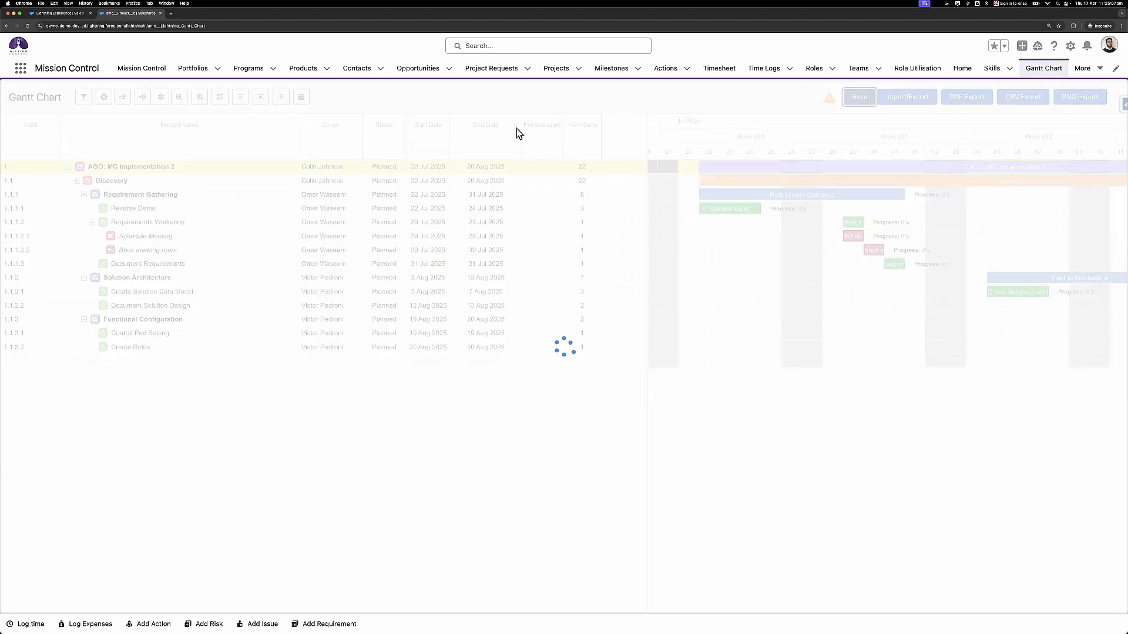
{"action": "left_click", "coordinate": [550, 71]}
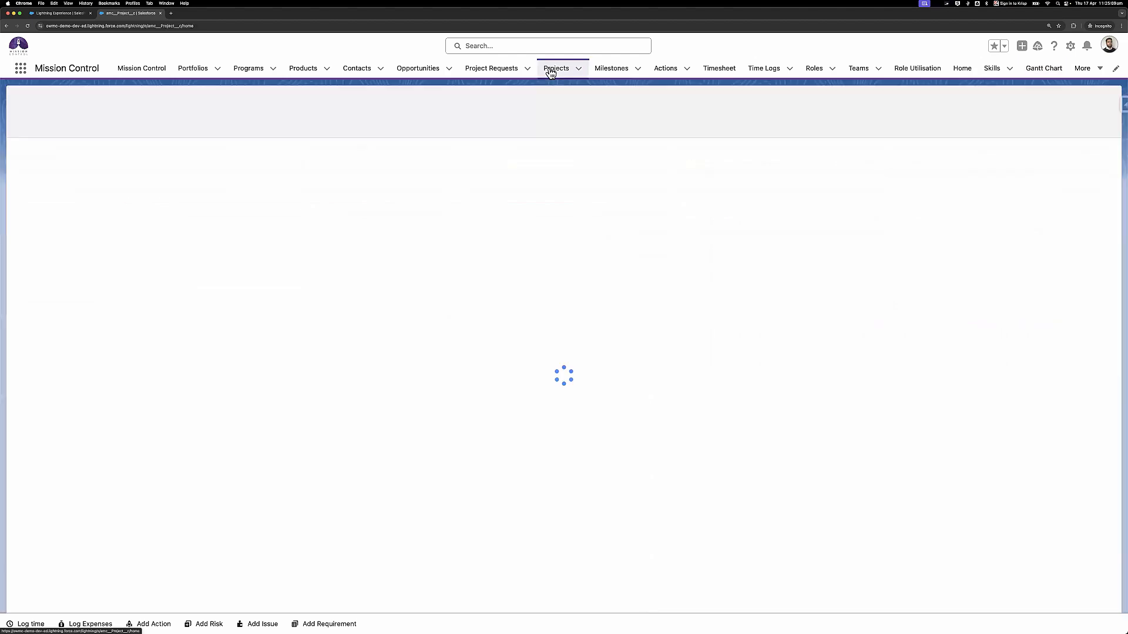
- On AGO: MC Implementation 2, set Billing Rate to Role-based, enable Force Financials Recalculation, and save
{"action": "left_click", "coordinate": [134, 169]}
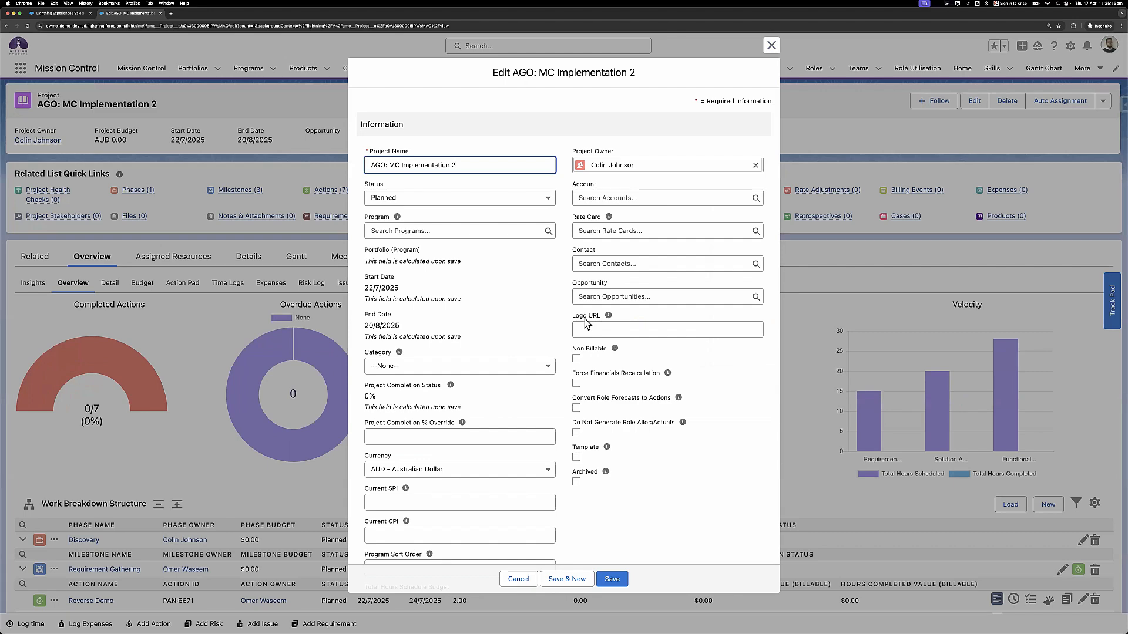
{"action": "scroll", "coordinate": [584, 318], "scroll_direction": "down", "scroll_amount": 10}
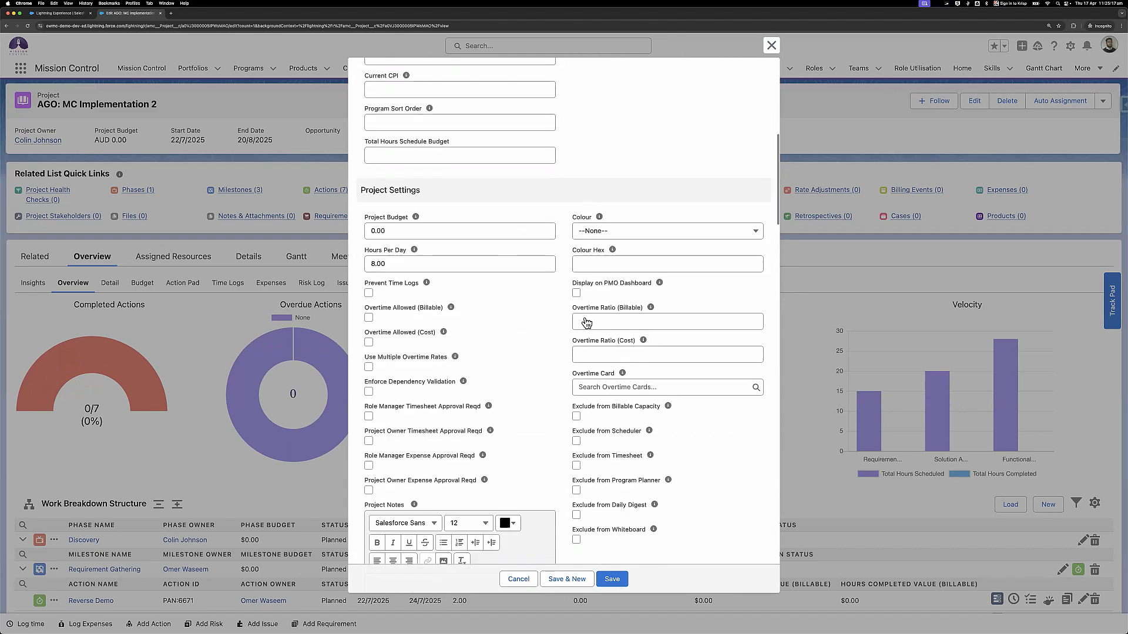
{"action": "scroll", "coordinate": [585, 321], "scroll_direction": "down", "scroll_amount": 6}
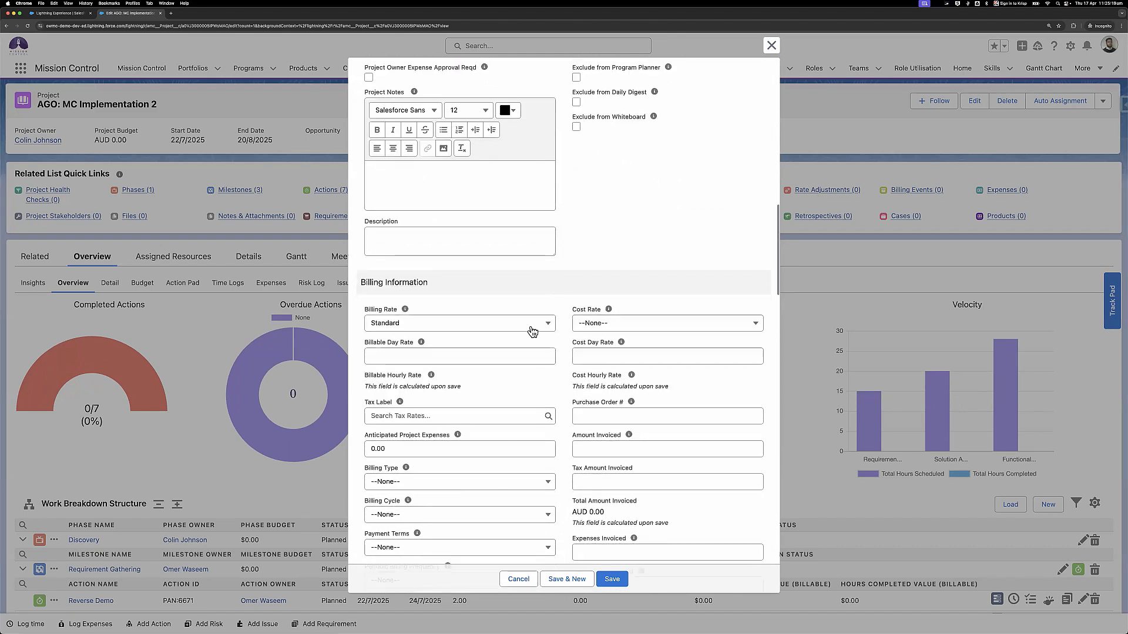
{"action": "left_click", "coordinate": [527, 327]}
{"action": "left_click", "coordinate": [457, 379]}
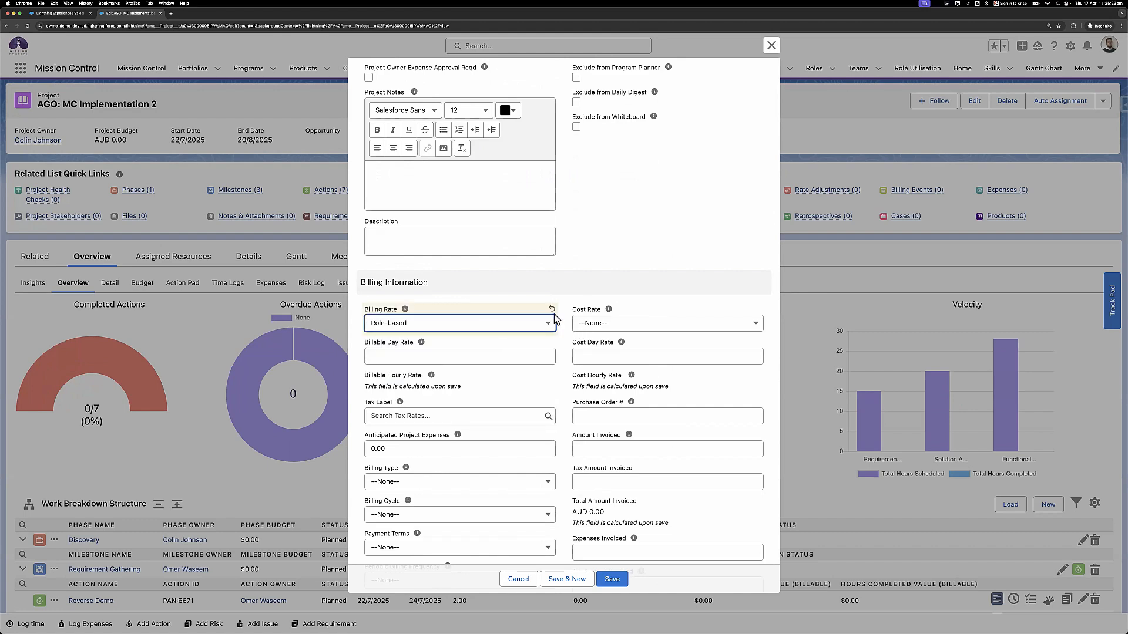
{"action": "scroll", "coordinate": [555, 314], "scroll_direction": "up", "scroll_amount": 15}
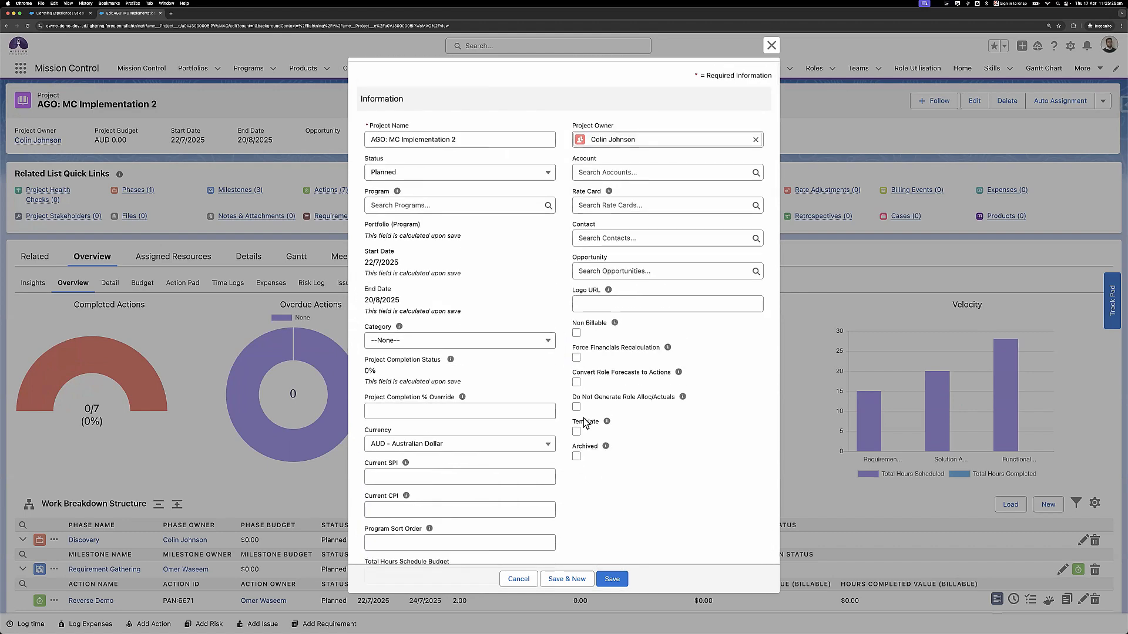
{"action": "left_click", "coordinate": [576, 357]}
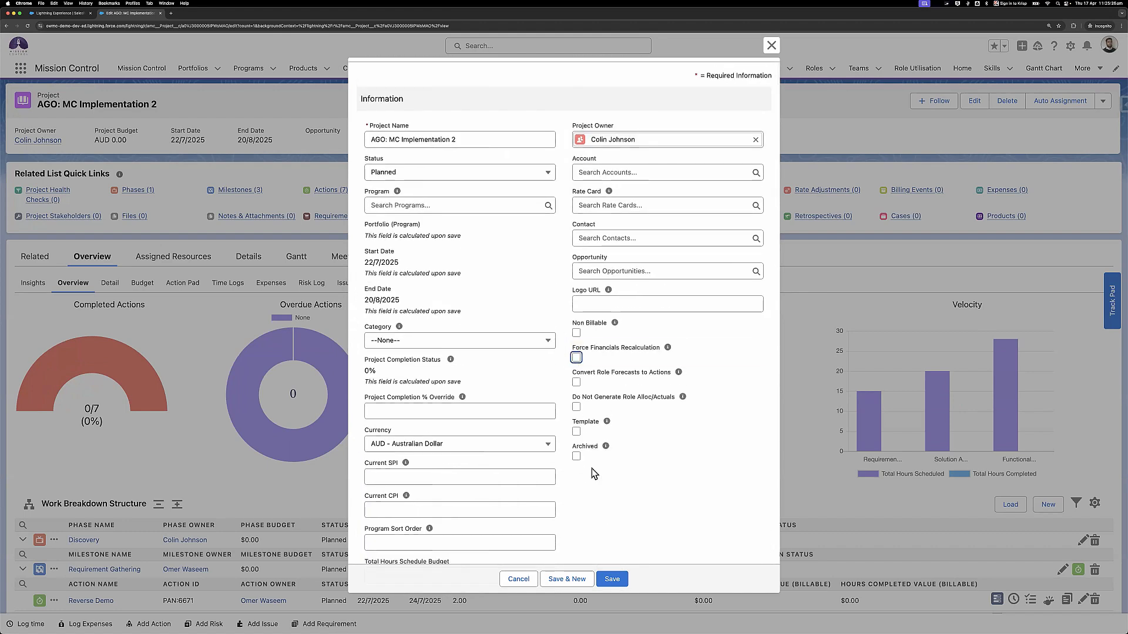
{"action": "left_click", "coordinate": [605, 581]}
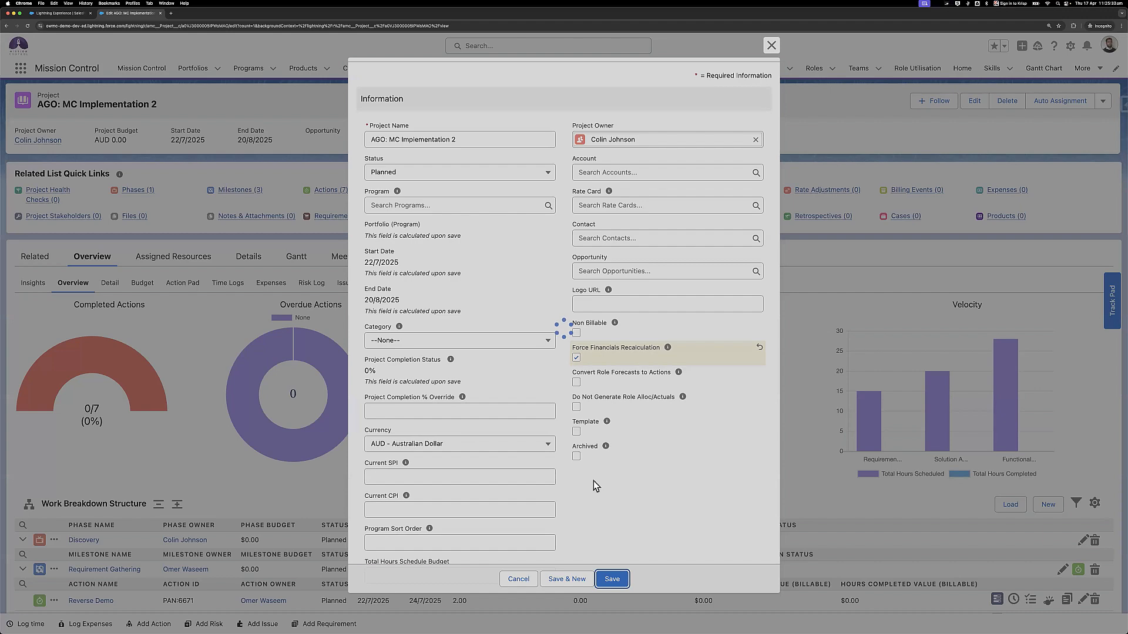
{"action": "scroll", "coordinate": [593, 481], "scroll_direction": "down", "scroll_amount": 5}
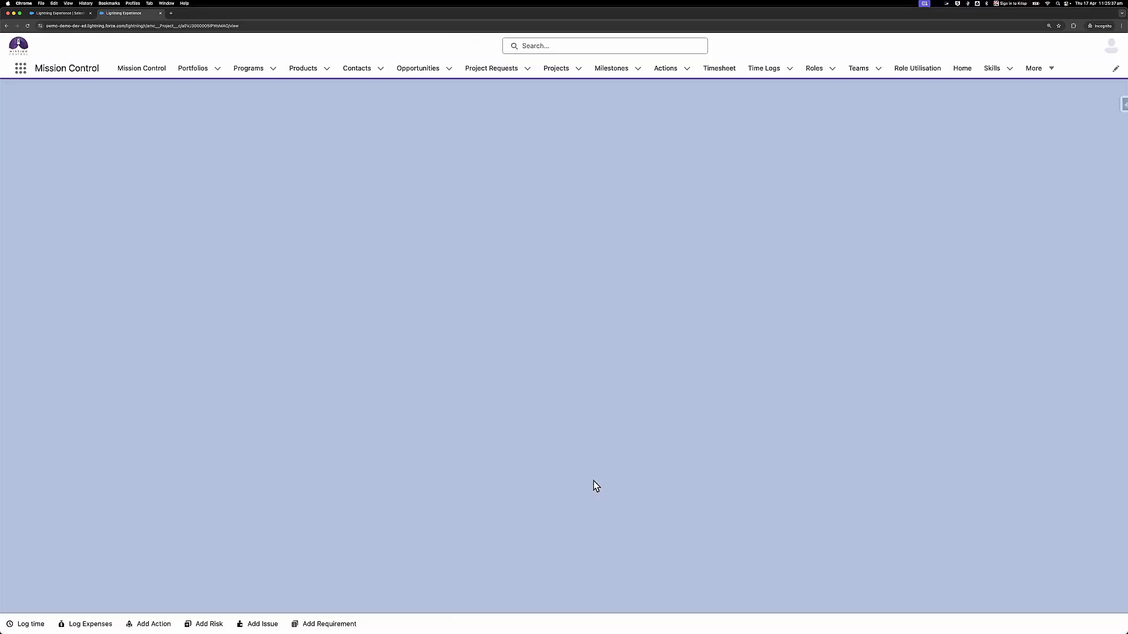
- Scroll through the saved project record, then open the Gantt Chart page from the More menu
{"action": "scroll", "coordinate": [593, 481], "scroll_direction": "down", "scroll_amount": 5}
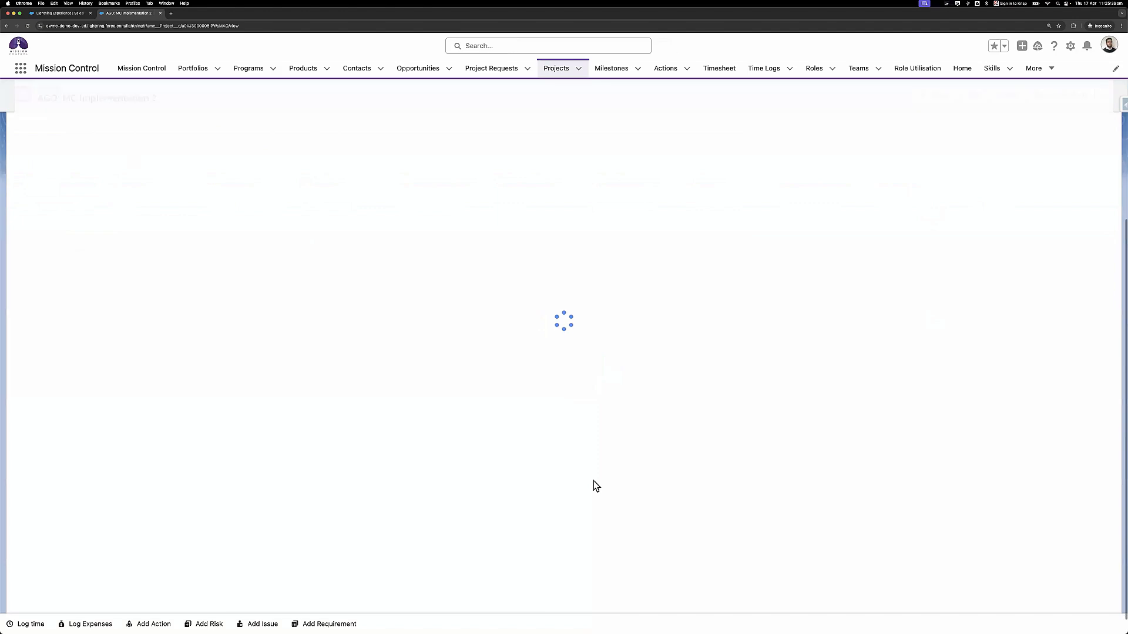
{"action": "scroll", "coordinate": [622, 466], "scroll_direction": "down", "scroll_amount": 1}
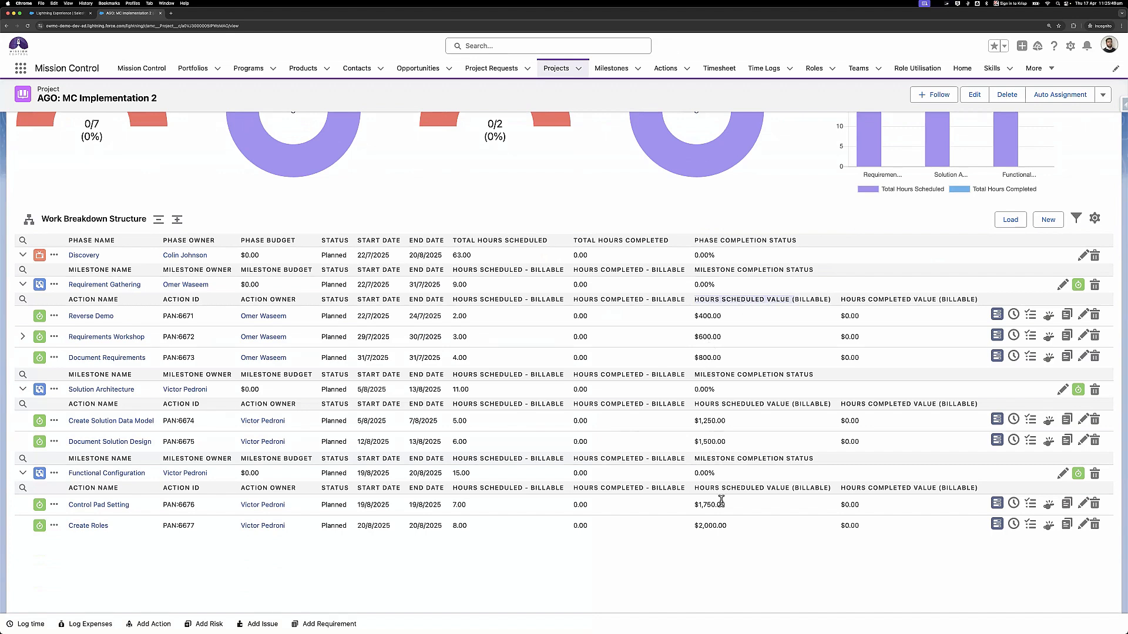
{"action": "scroll", "coordinate": [721, 500], "scroll_direction": "up", "scroll_amount": 5}
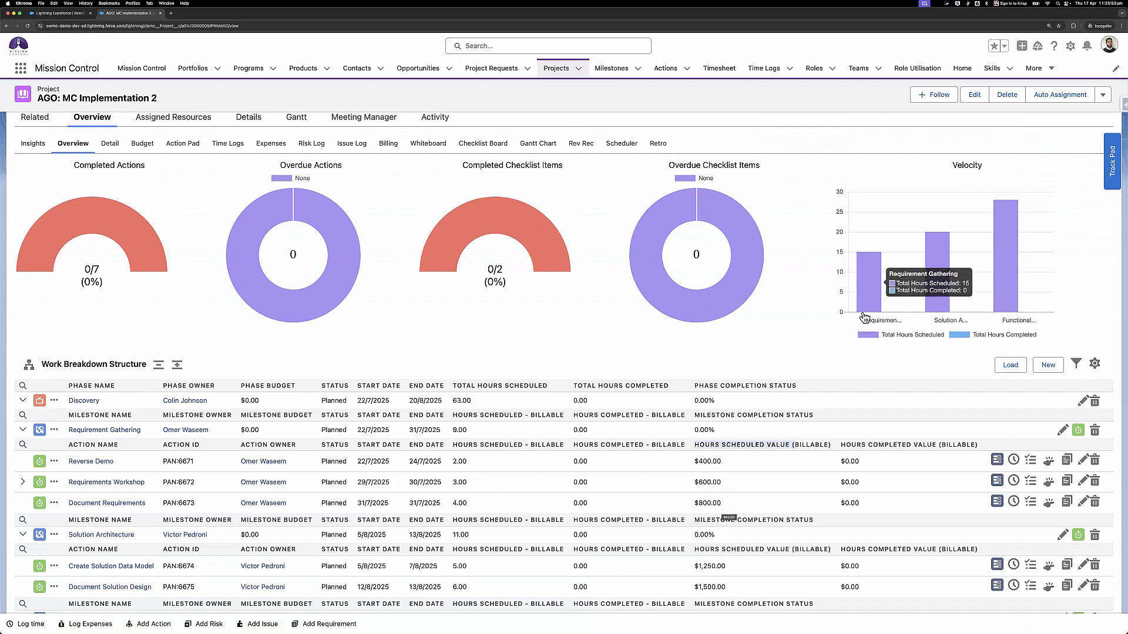
{"action": "scroll", "coordinate": [869, 294], "scroll_direction": "up", "scroll_amount": 4}
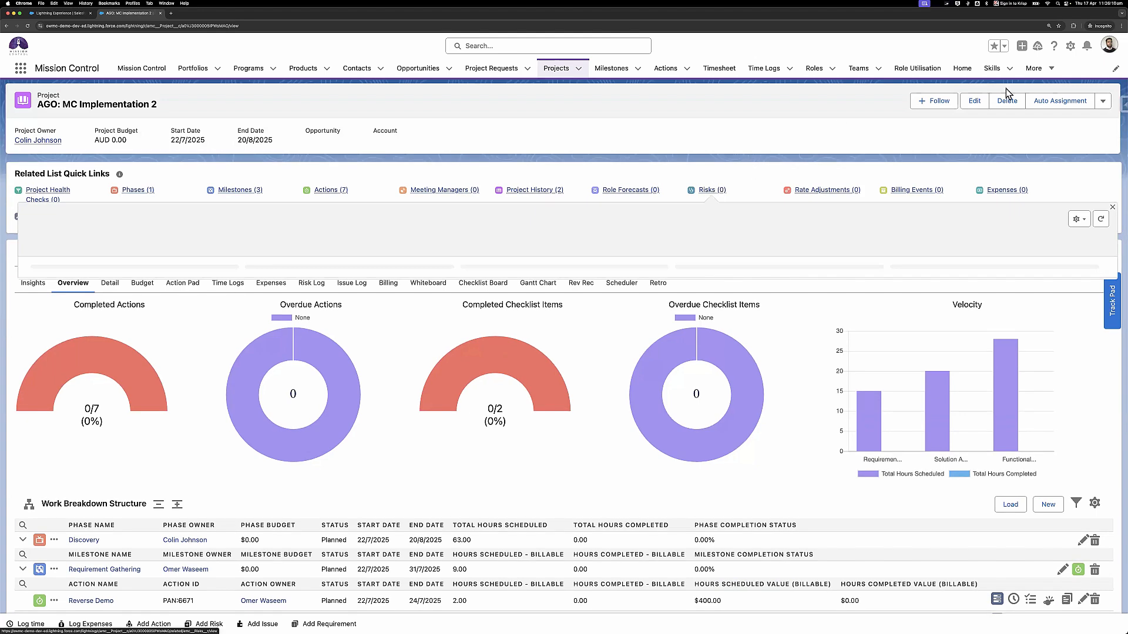
{"action": "left_click", "coordinate": [1033, 68]}
{"action": "left_click", "coordinate": [1027, 161]}
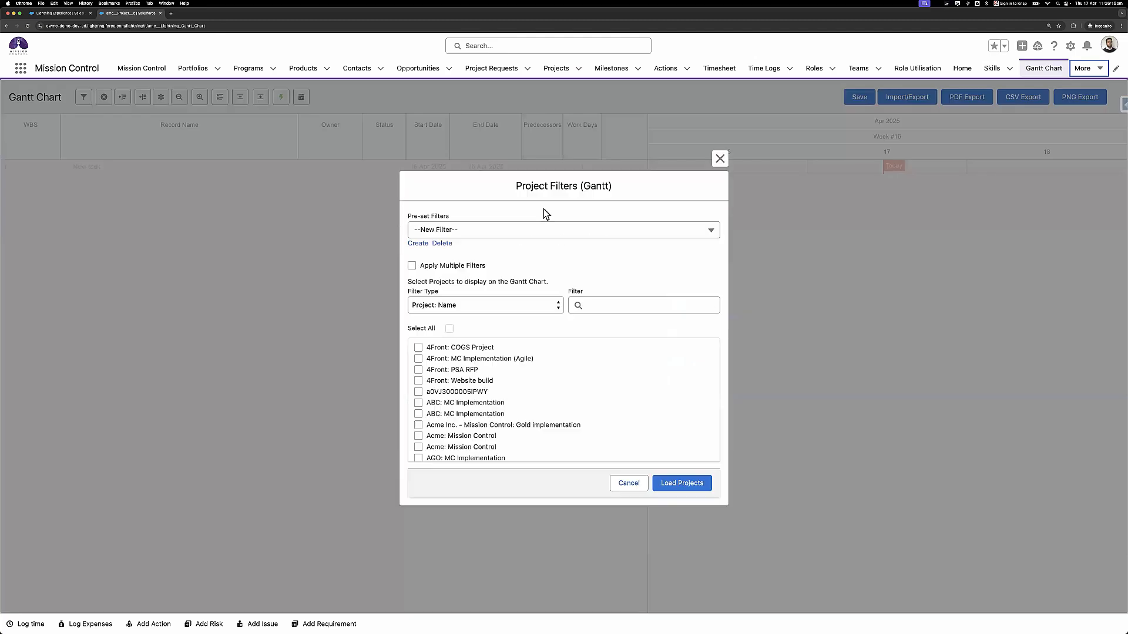
- Dismiss Project Filters and import the AGO: MC Implementation project .xlsx through Excel Import
{"action": "left_click", "coordinate": [720, 159]}
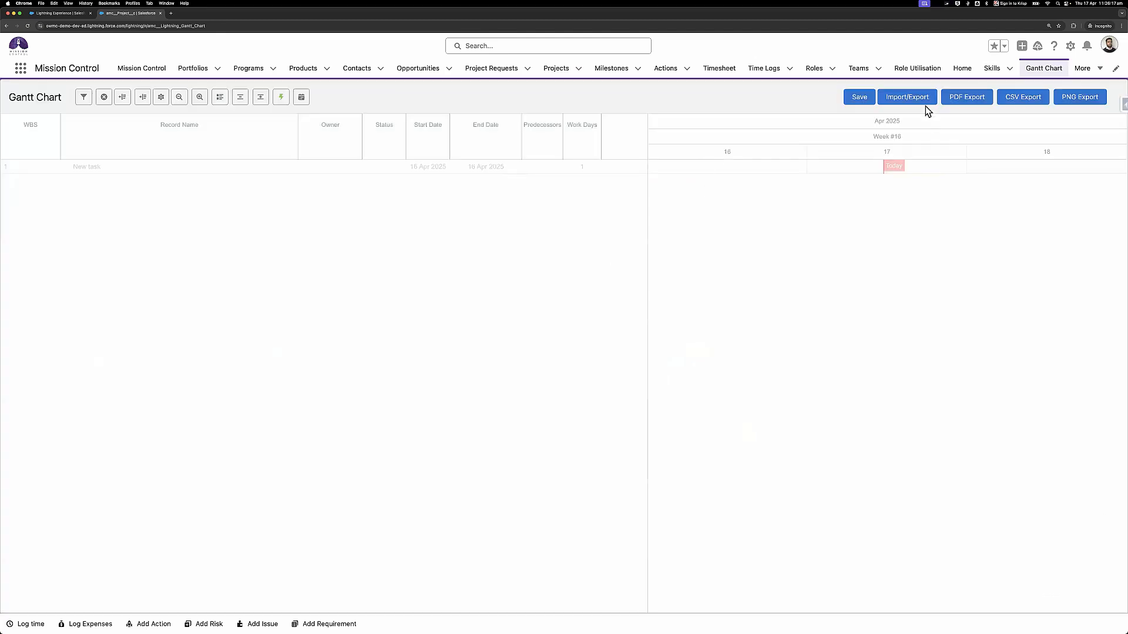
{"action": "left_click", "coordinate": [907, 97]}
{"action": "scroll", "coordinate": [529, 499], "scroll_direction": "down", "scroll_amount": 3}
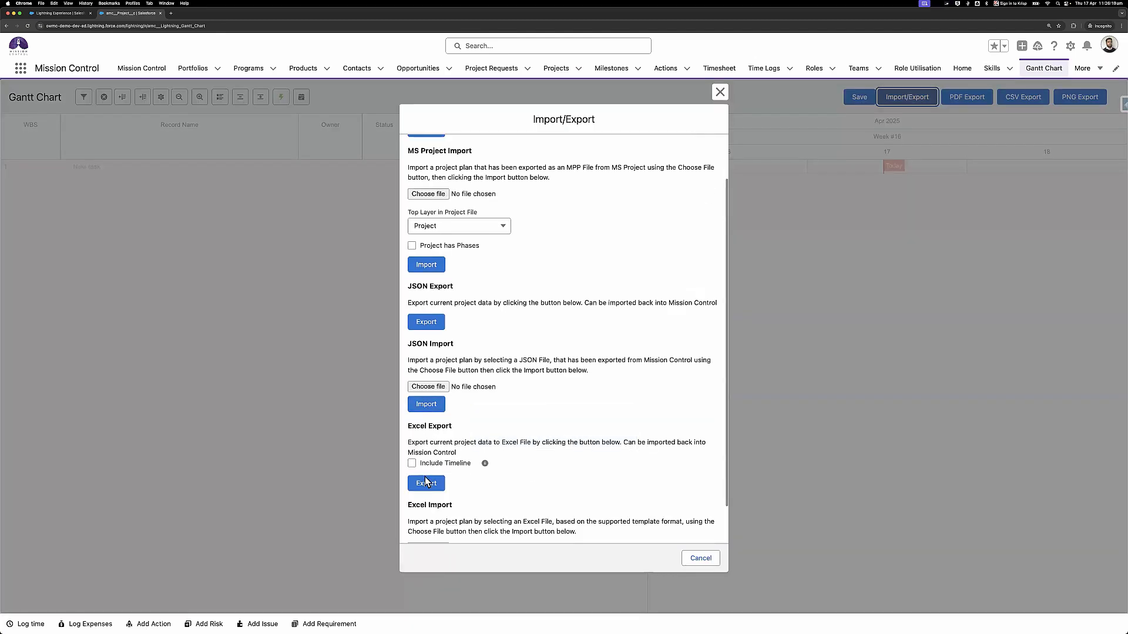
{"action": "scroll", "coordinate": [433, 499], "scroll_direction": "down", "scroll_amount": 1}
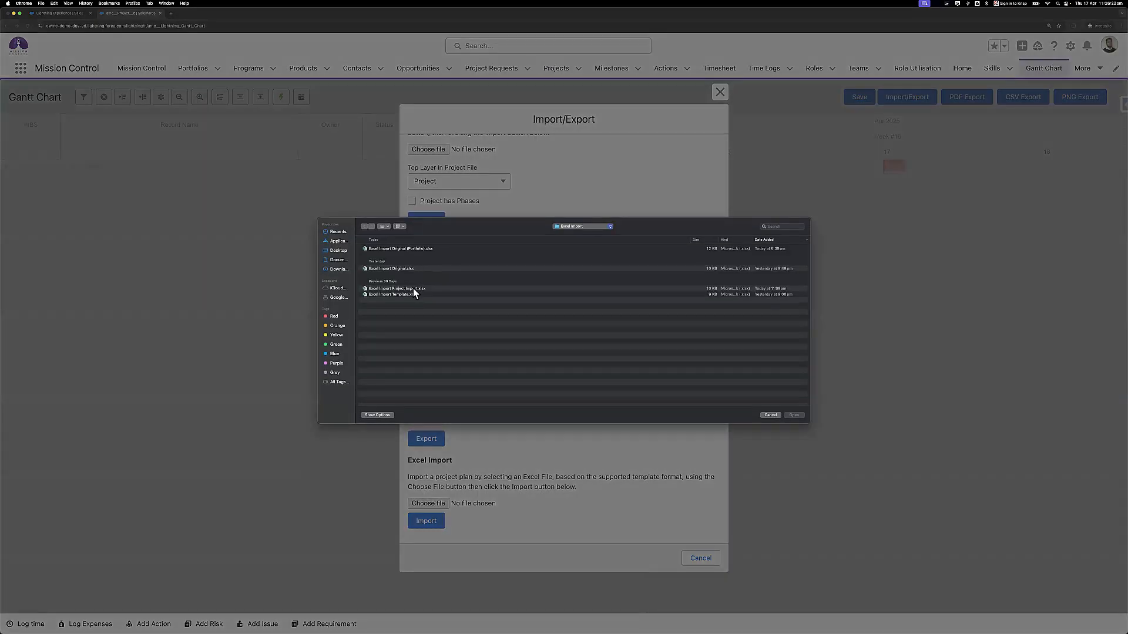
{"action": "double_click", "coordinate": [414, 289]}
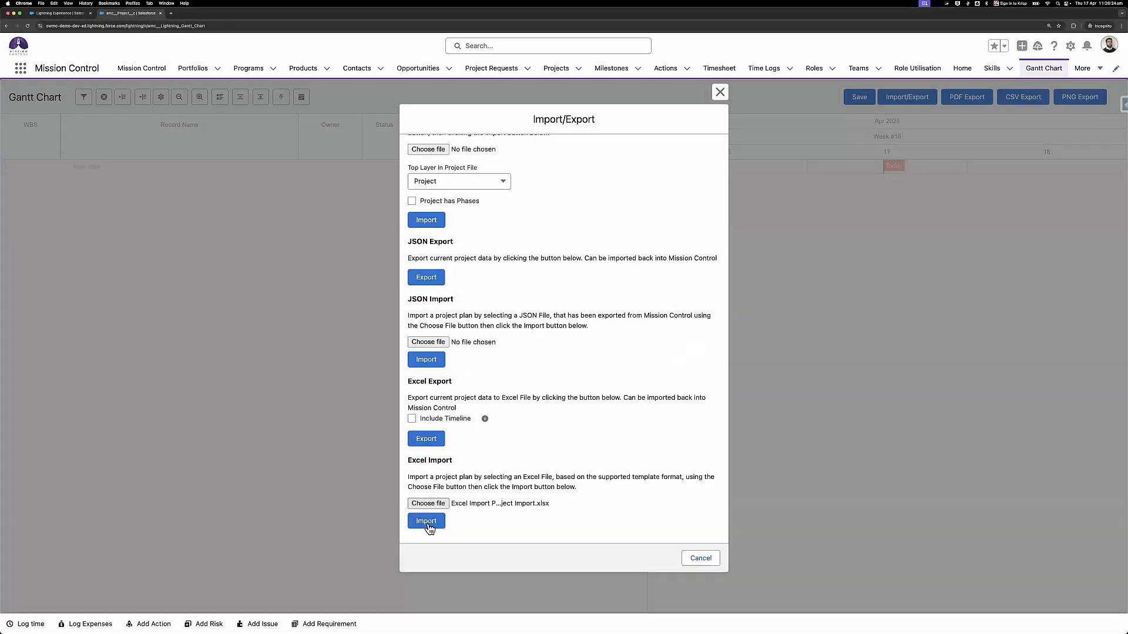
{"action": "left_click", "coordinate": [427, 523]}
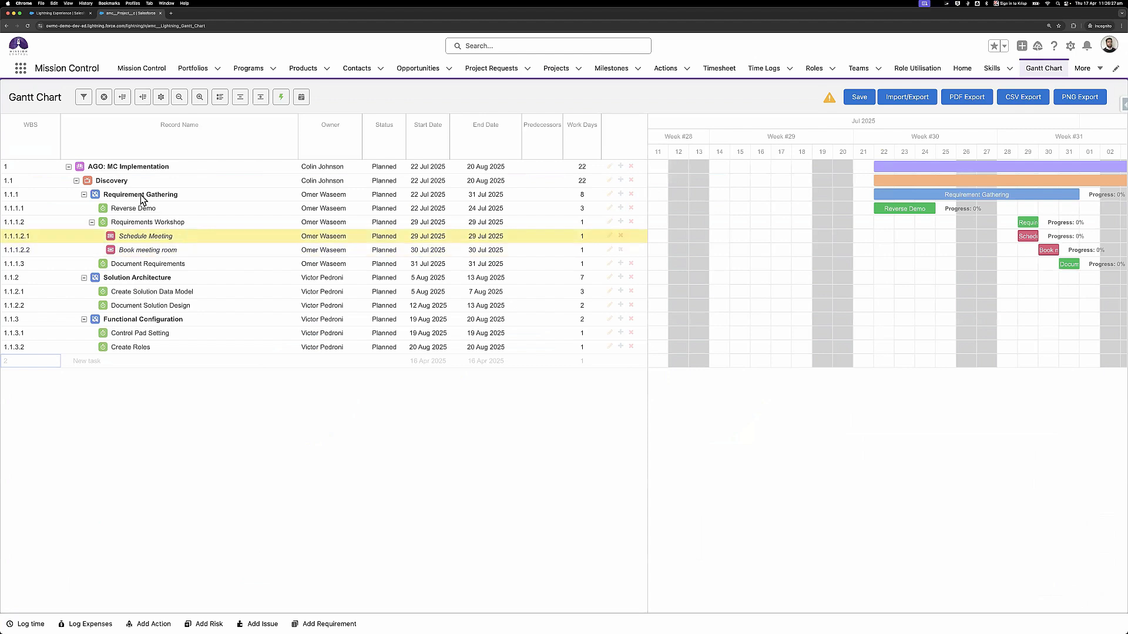
{"action": "left_click", "coordinate": [171, 206]}
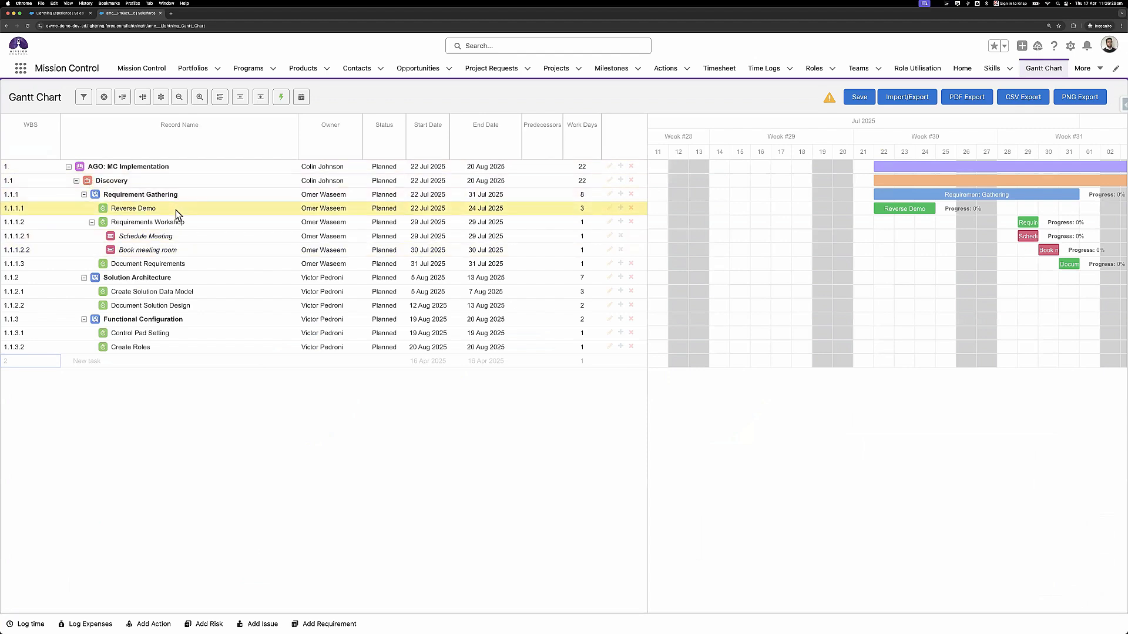
{"action": "left_click", "coordinate": [154, 224]}
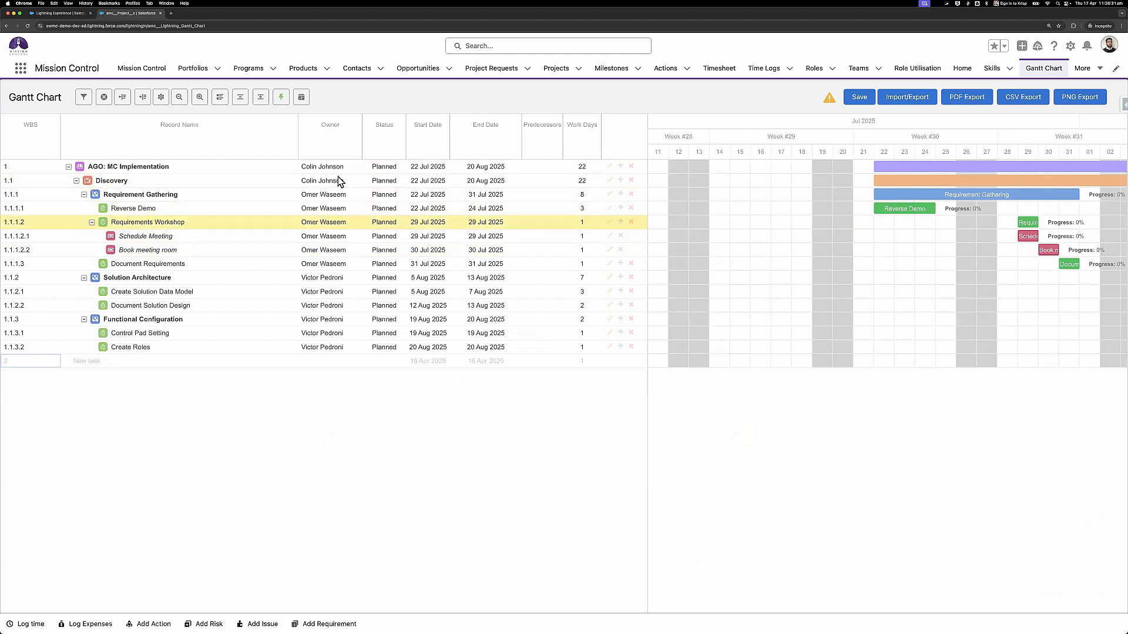
{"action": "left_click", "coordinate": [334, 212]}
{"action": "left_click", "coordinate": [385, 169]}
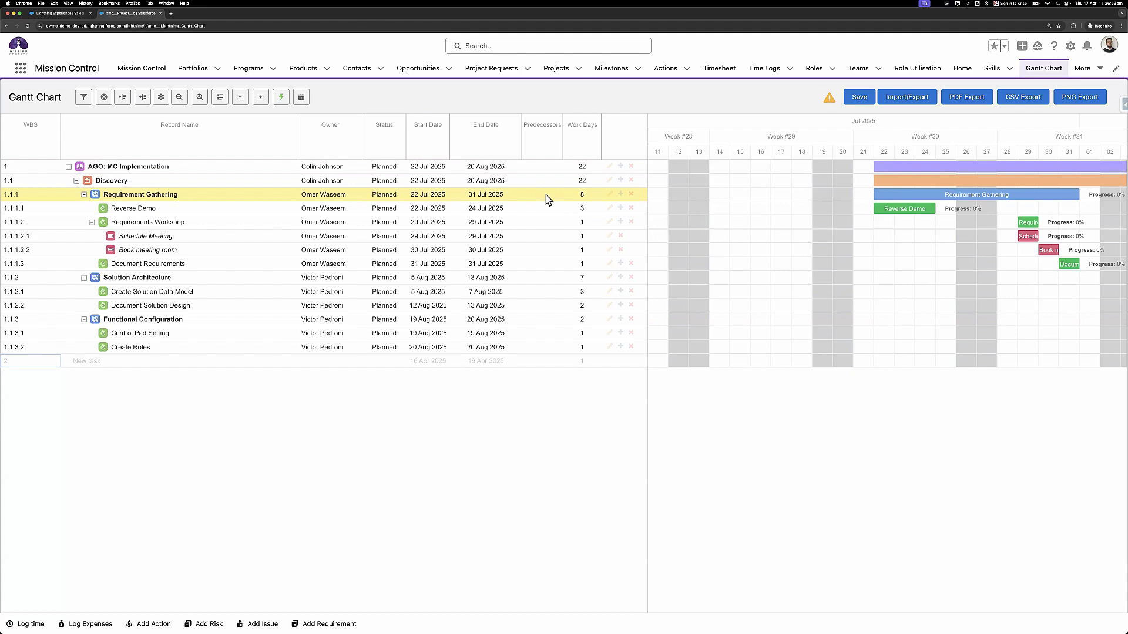
{"action": "left_click", "coordinate": [549, 476]}
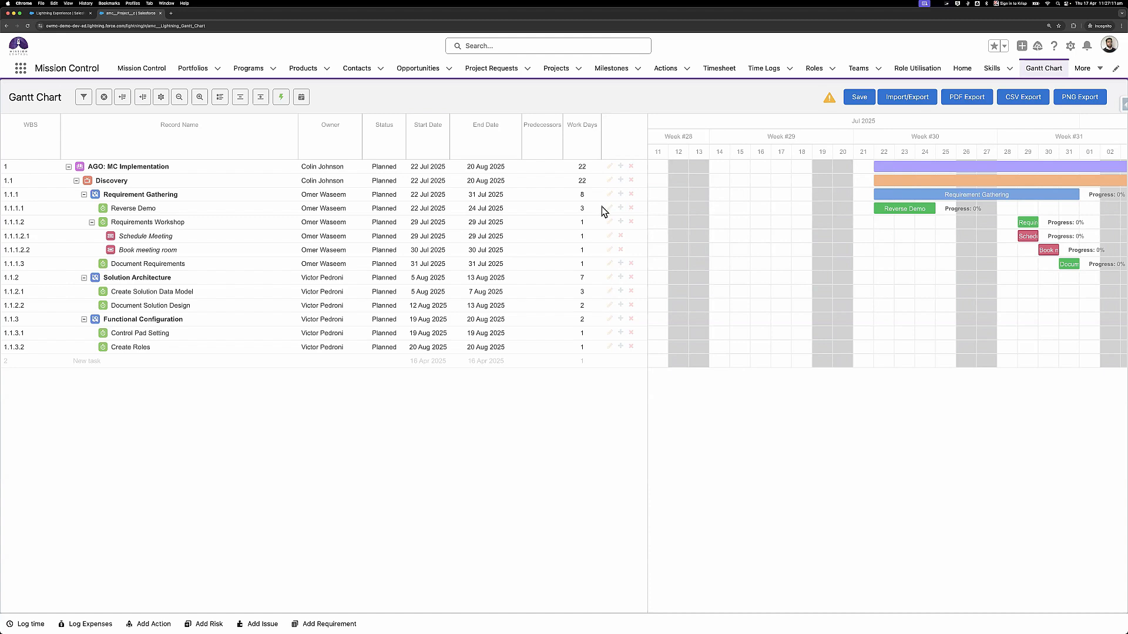
{"action": "scroll", "coordinate": [812, 296], "scroll_direction": "right", "scroll_amount": 5}
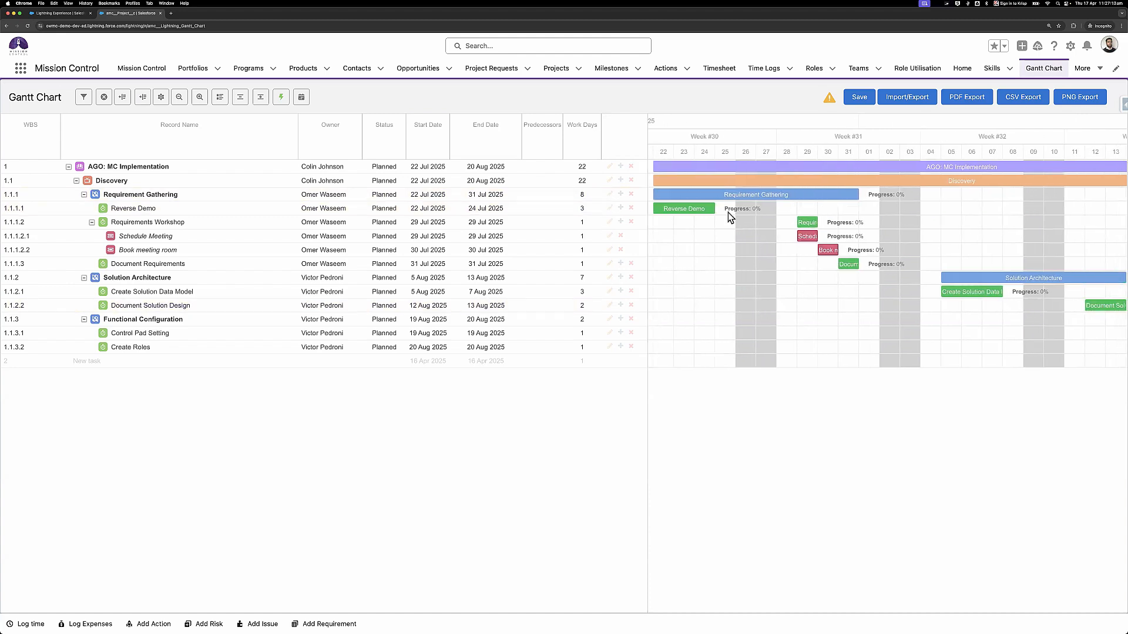
{"action": "mouse_move", "coordinate": [721, 214]}
{"action": "scroll", "coordinate": [714, 228], "scroll_direction": "left", "scroll_amount": 2}
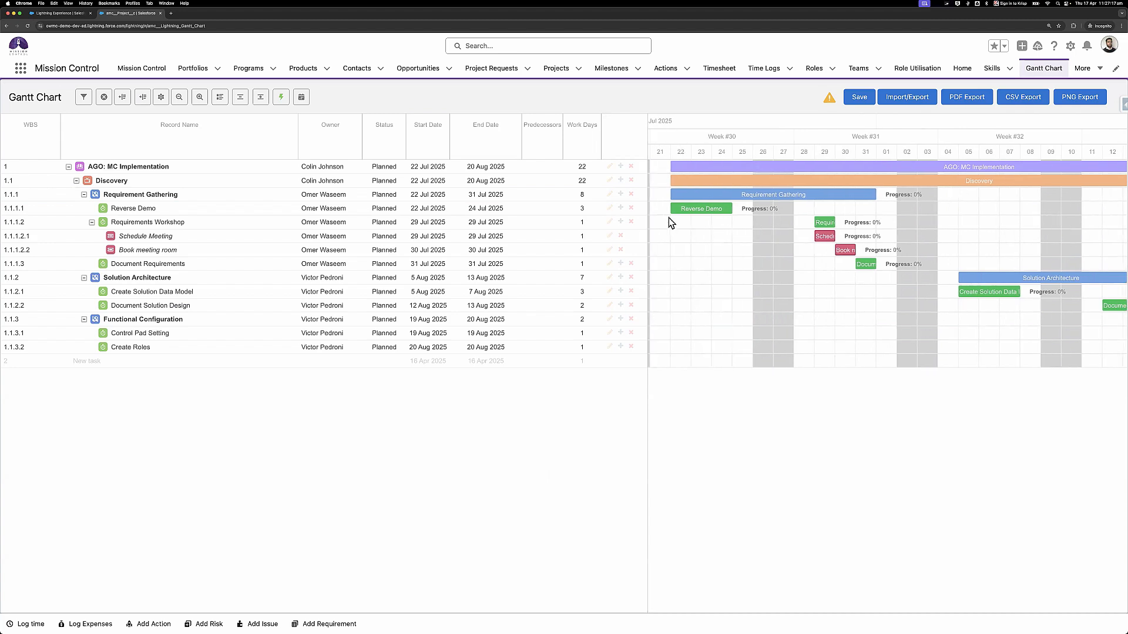
- Link Reverse Demo to Requirements Workshop and move the Reverse Demo bar to start 21 Jul
{"action": "left_click", "coordinate": [743, 216]}
{"action": "mouse_move", "coordinate": [739, 210]}
{"action": "left_mouse_down"}
{"action": "mouse_move", "coordinate": [773, 249]}
{"action": "mouse_move", "coordinate": [811, 228]}
{"action": "left_mouse_up"}
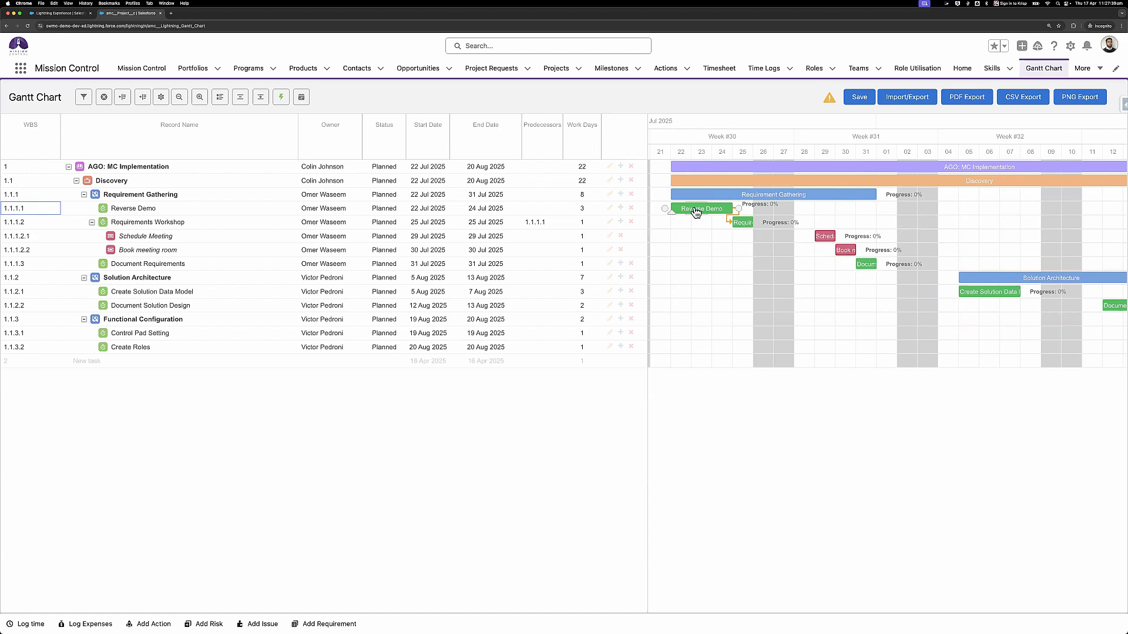
{"action": "left_click", "coordinate": [696, 211]}
{"action": "left_click", "coordinate": [742, 226]}
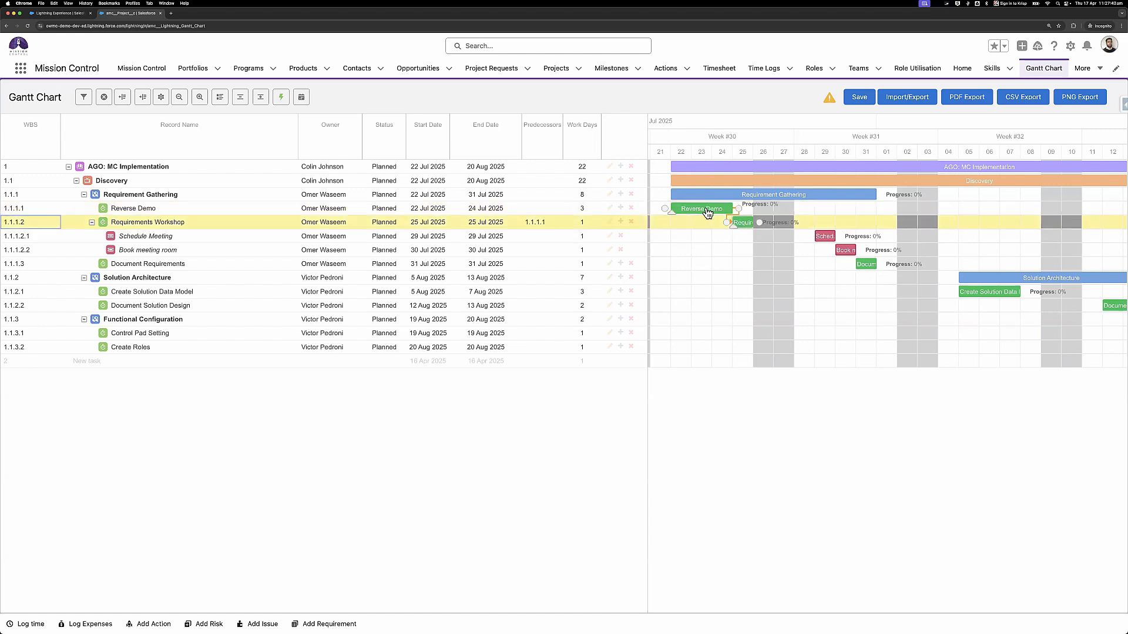
{"action": "left_click_drag", "start_coordinate": [707, 210], "coordinate": [783, 211]}
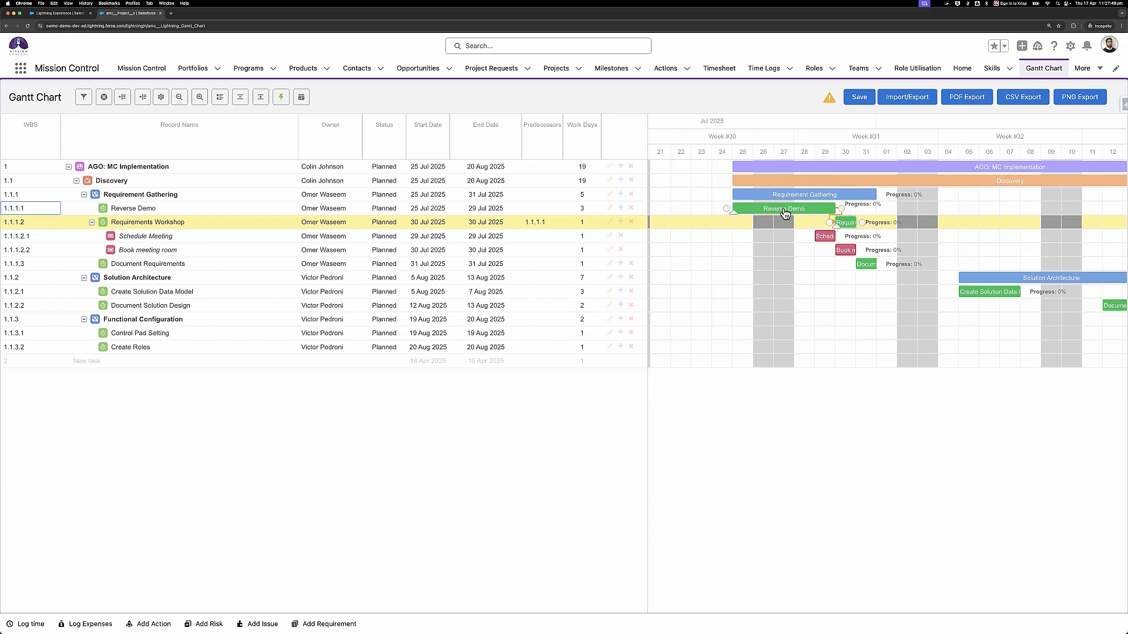
{"action": "left_click_drag", "start_coordinate": [767, 209], "coordinate": [707, 214]}
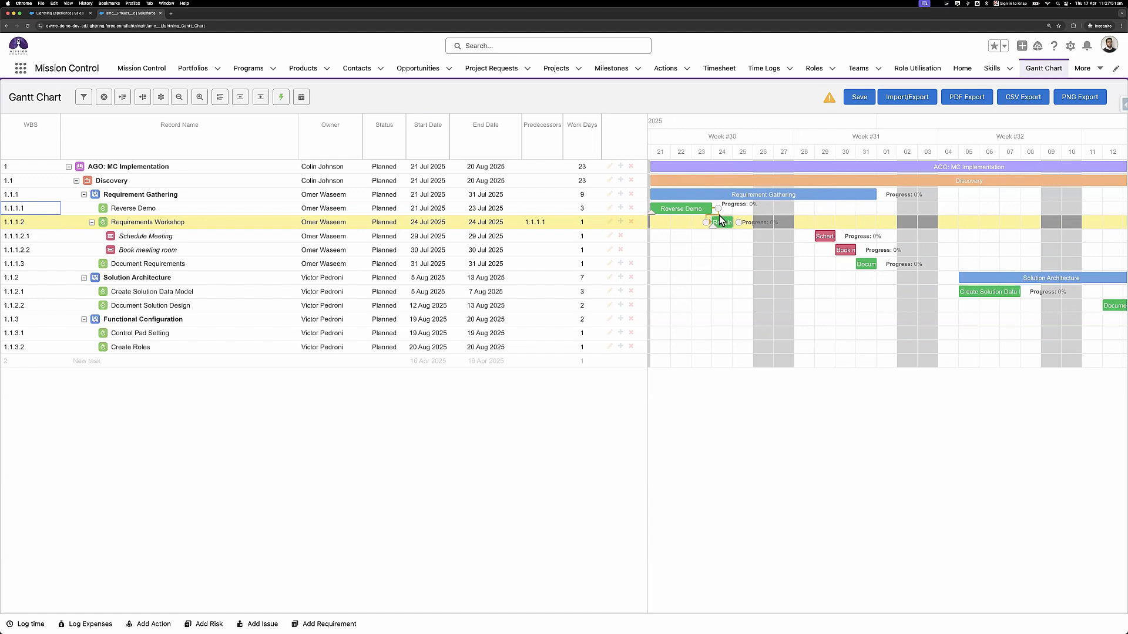
- Remove Requirements Workshop's 1.1.1.1 predecessor and confirm deleting the dependency
{"action": "double_click", "coordinate": [548, 224]}
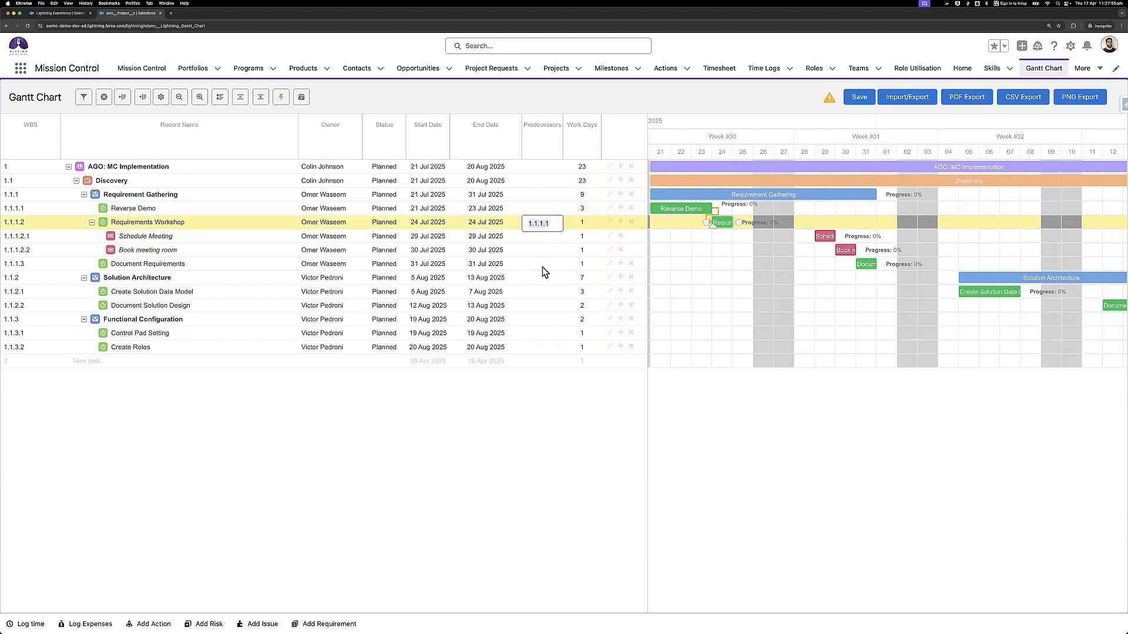
{"action": "key", "text": "BackSpace"}
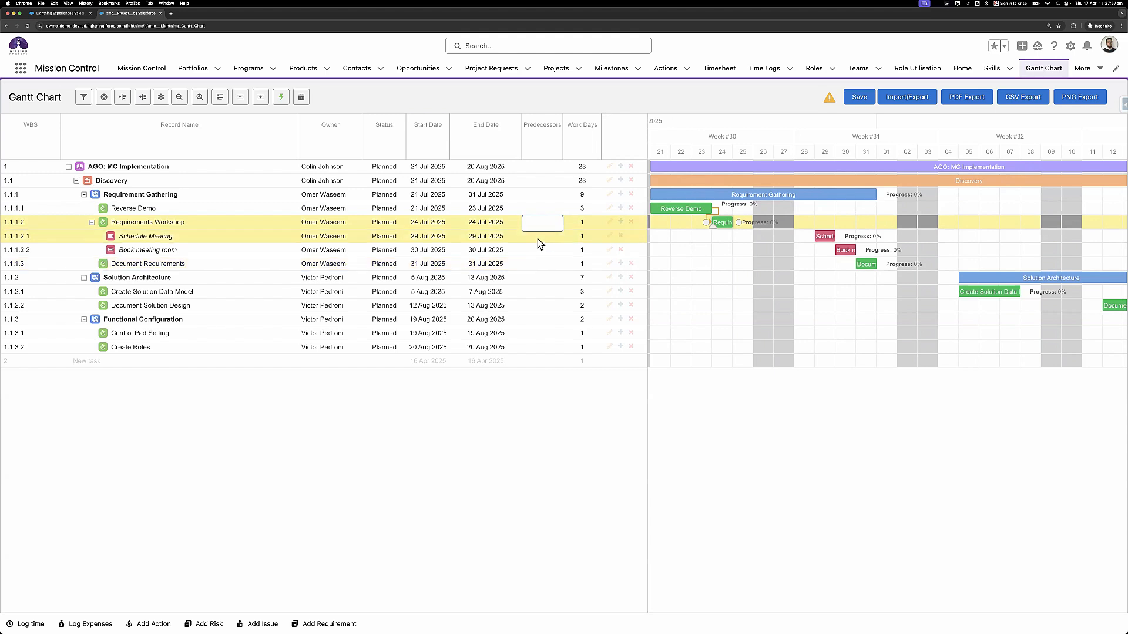
{"action": "left_click", "coordinate": [537, 238]}
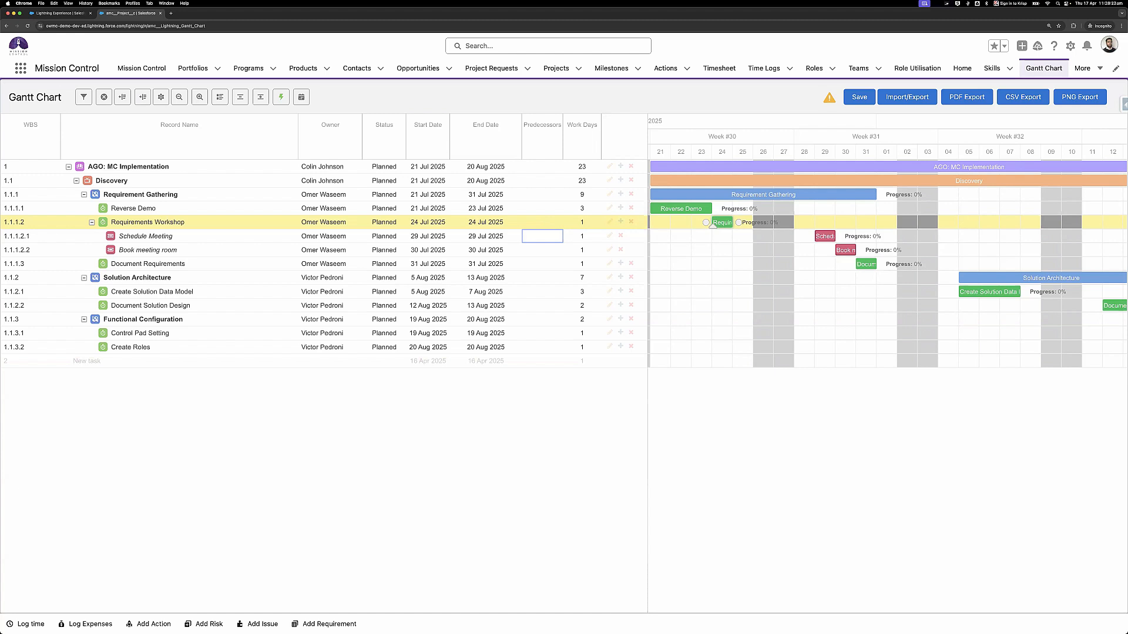
{"action": "left_click", "coordinate": [169, 481]}
- Open the ABC: MC Implementation project from the Projects list and show its Gantt Chart sub-tab
{"action": "left_click", "coordinate": [549, 75]}
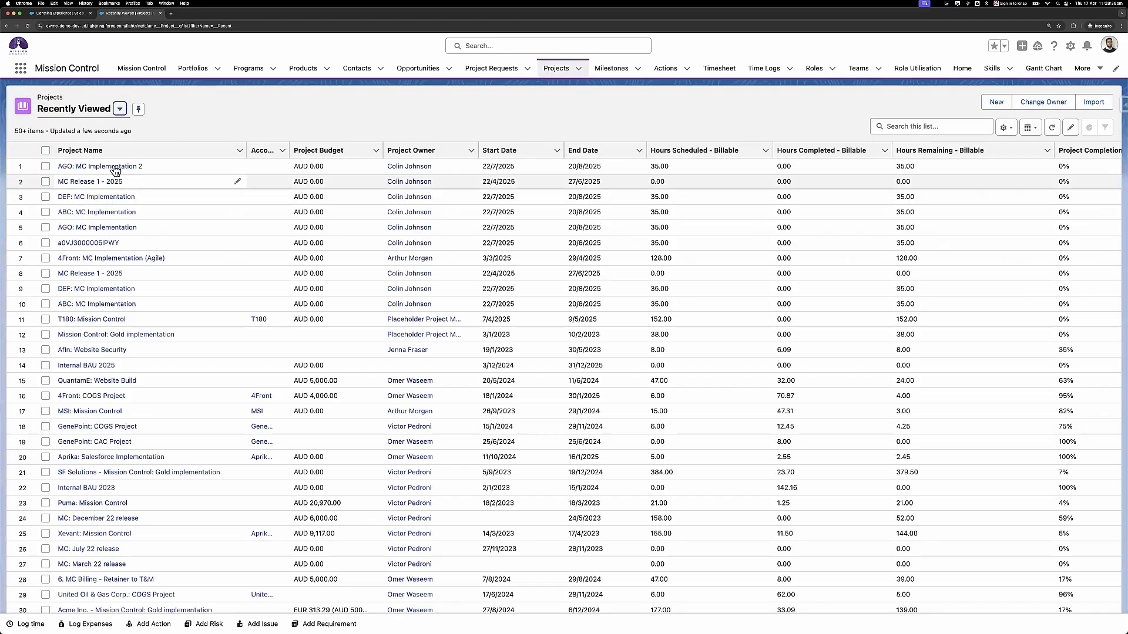
{"action": "left_click", "coordinate": [103, 214]}
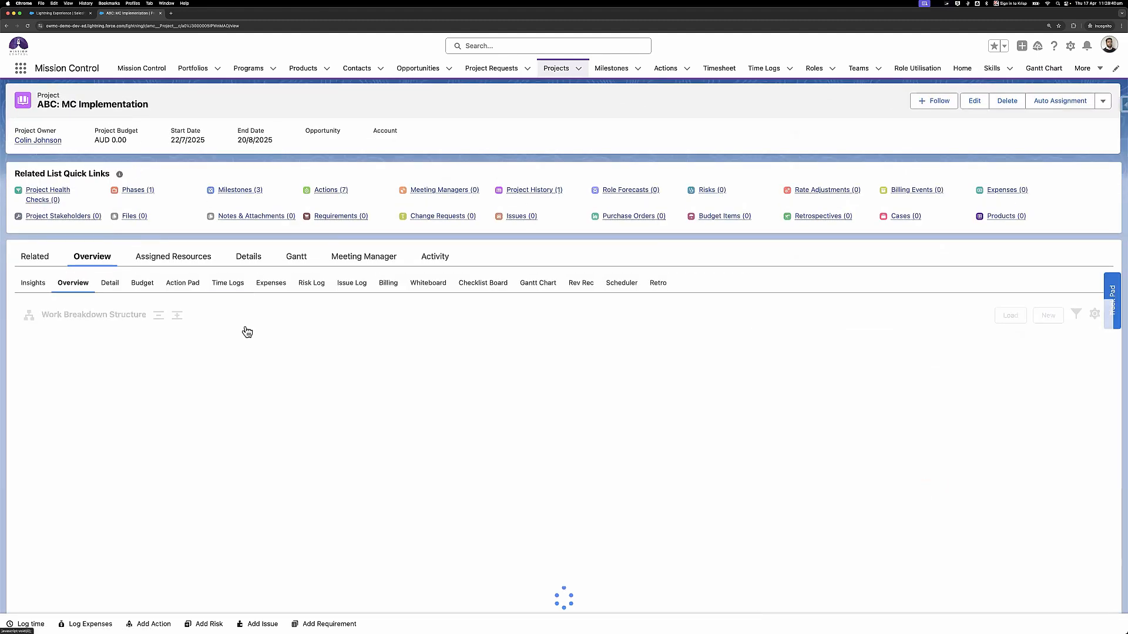
{"action": "left_click", "coordinate": [538, 284]}
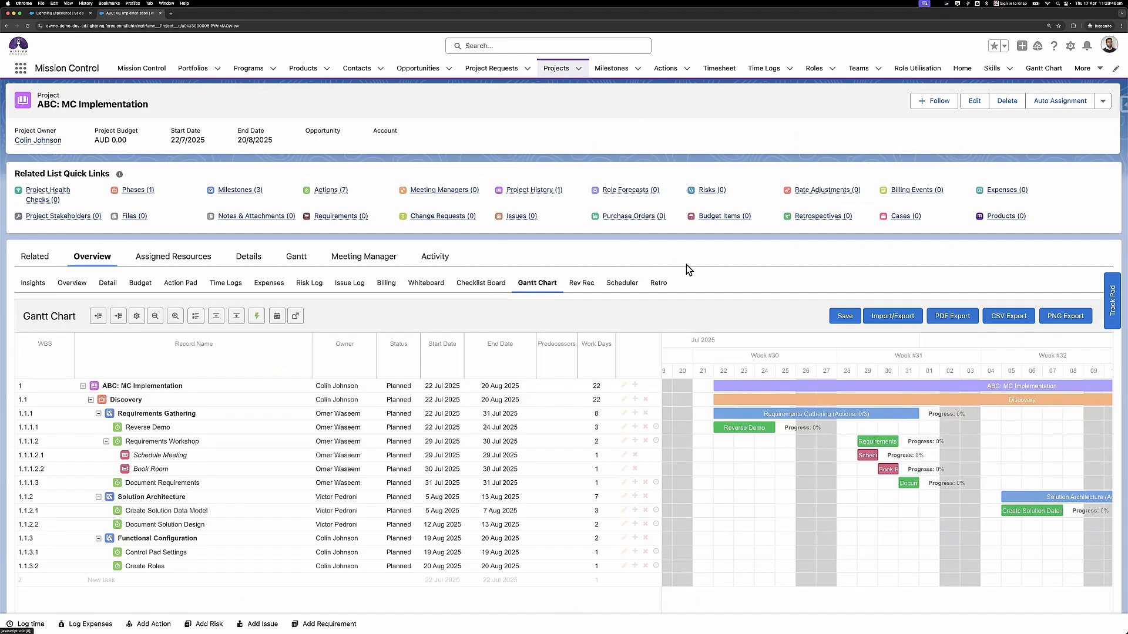
{"action": "scroll", "coordinate": [452, 398], "scroll_direction": "down", "scroll_amount": 3}
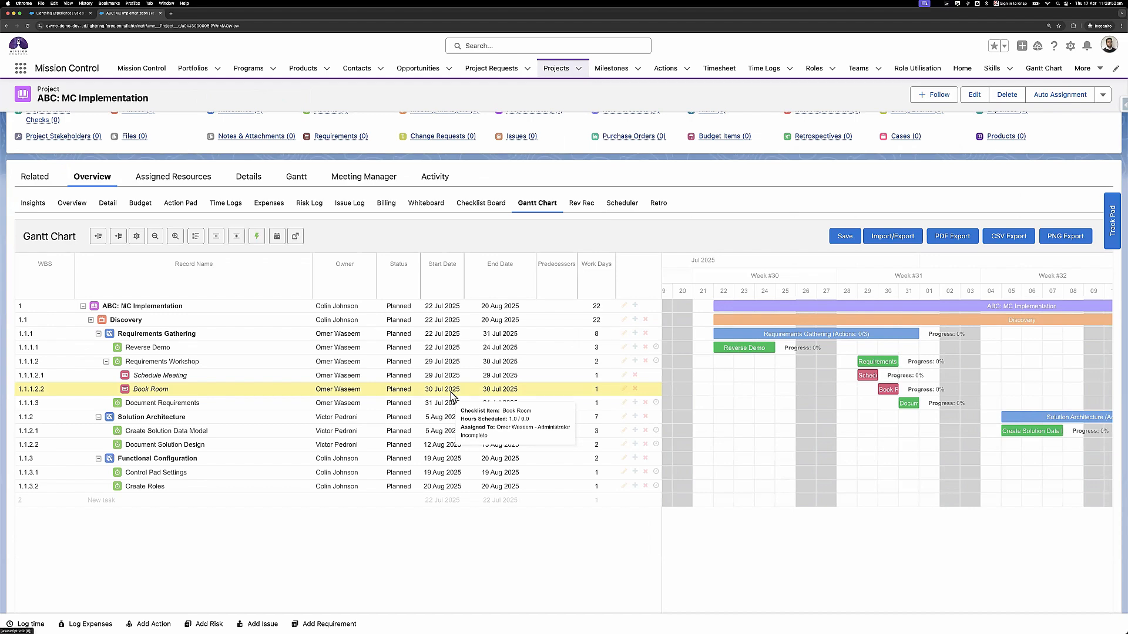
- Export ABC: MC Implementation to Excel with Include Timeline unchecked and save the downloaded file
{"action": "left_click", "coordinate": [891, 238]}
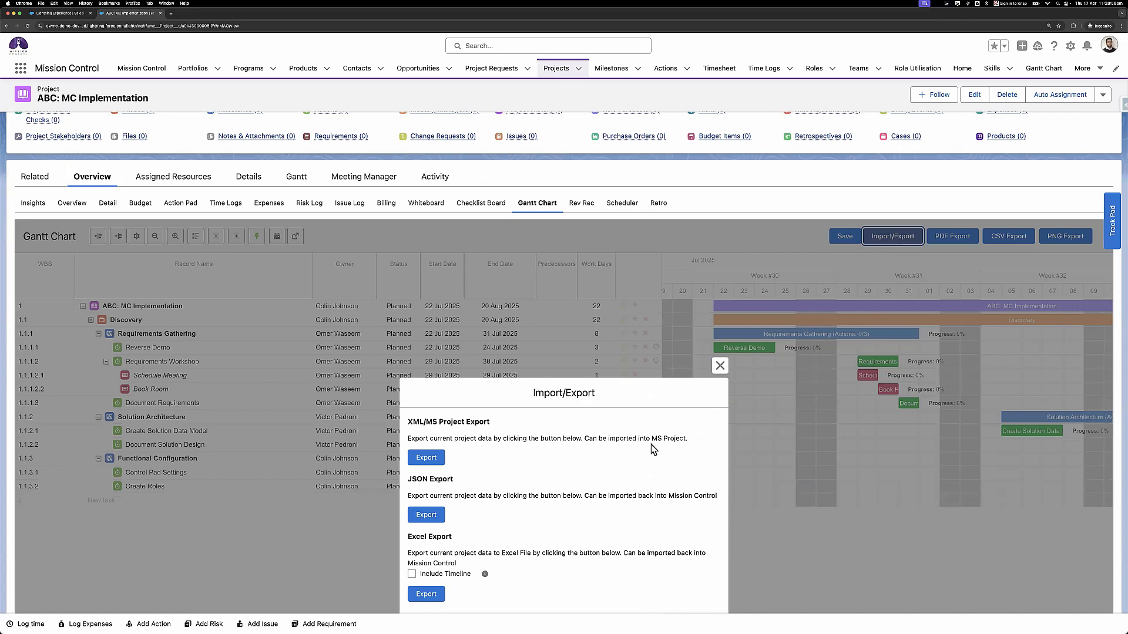
{"action": "scroll", "coordinate": [651, 444], "scroll_direction": "down", "scroll_amount": 3}
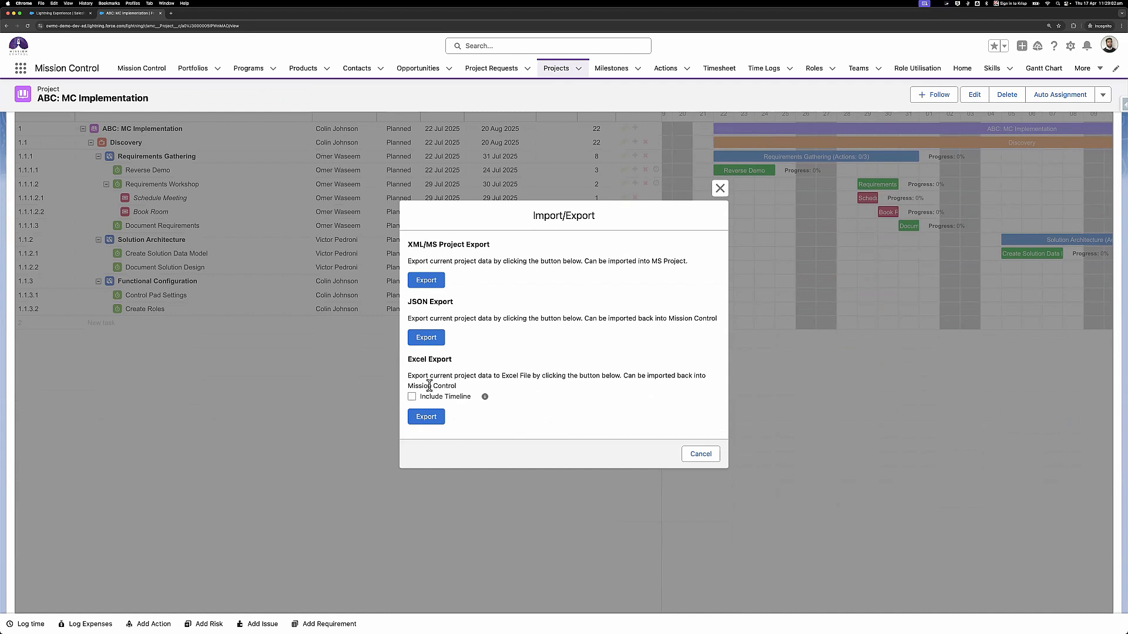
{"action": "left_click", "coordinate": [432, 418]}
{"action": "left_click", "coordinate": [426, 418]}
{"action": "left_click", "coordinate": [425, 418]}
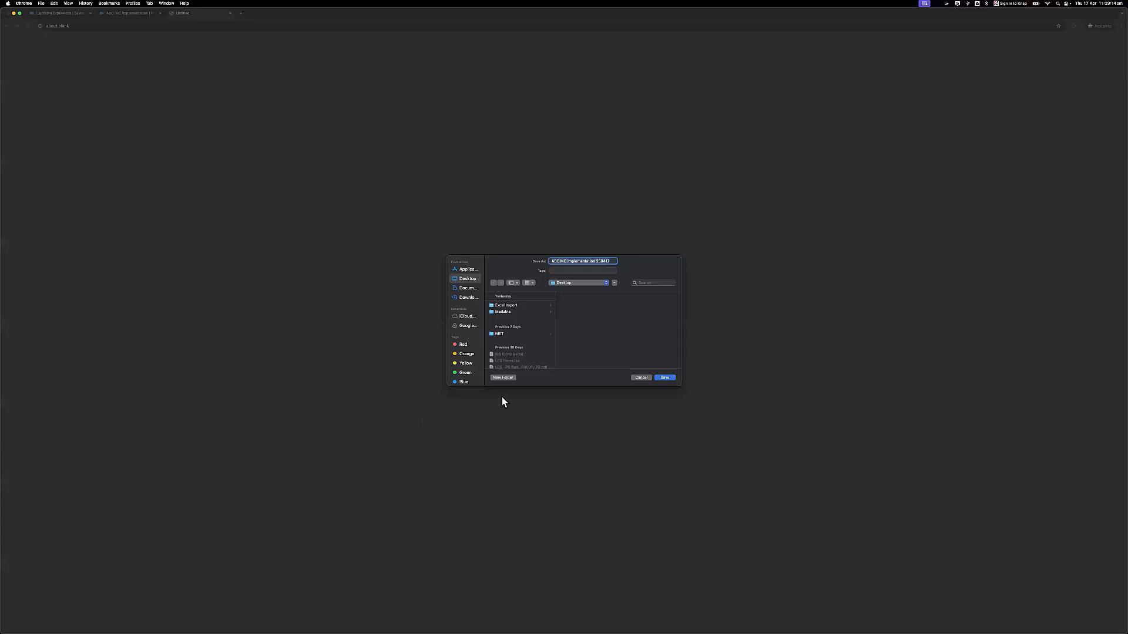
{"action": "left_click", "coordinate": [666, 379]}
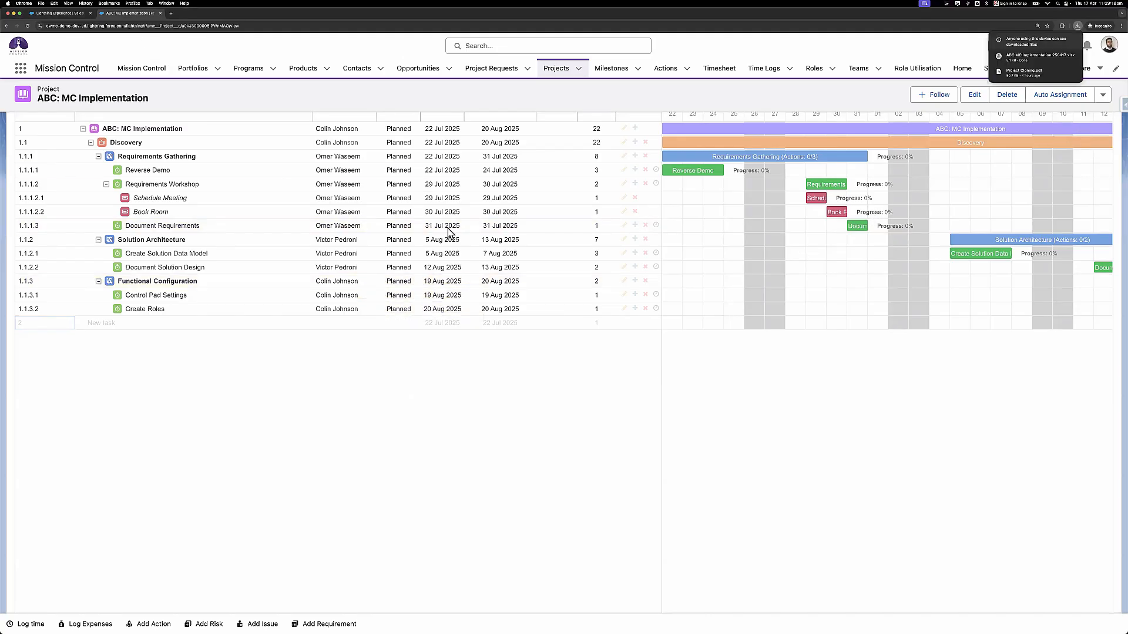
{"action": "scroll", "coordinate": [448, 231], "scroll_direction": "up", "scroll_amount": 3}
- Open the downloaded workbook in Excel and auto-fit columns A–F and G–I
{"action": "mouse_move", "coordinate": [1038, 60]}
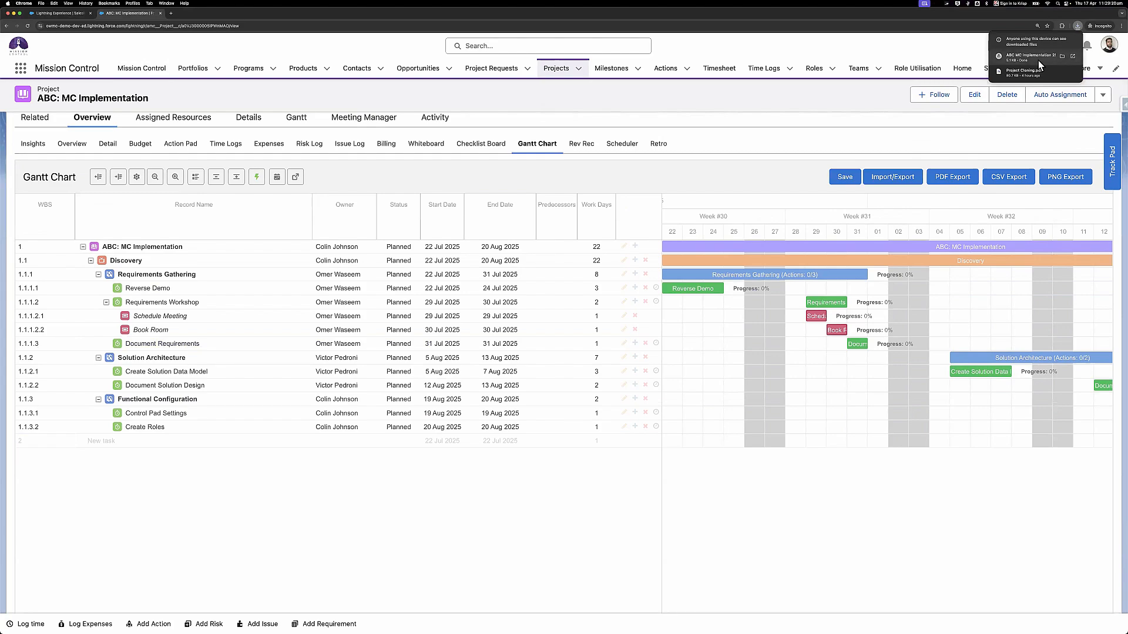
{"action": "left_click", "coordinate": [1036, 58]}
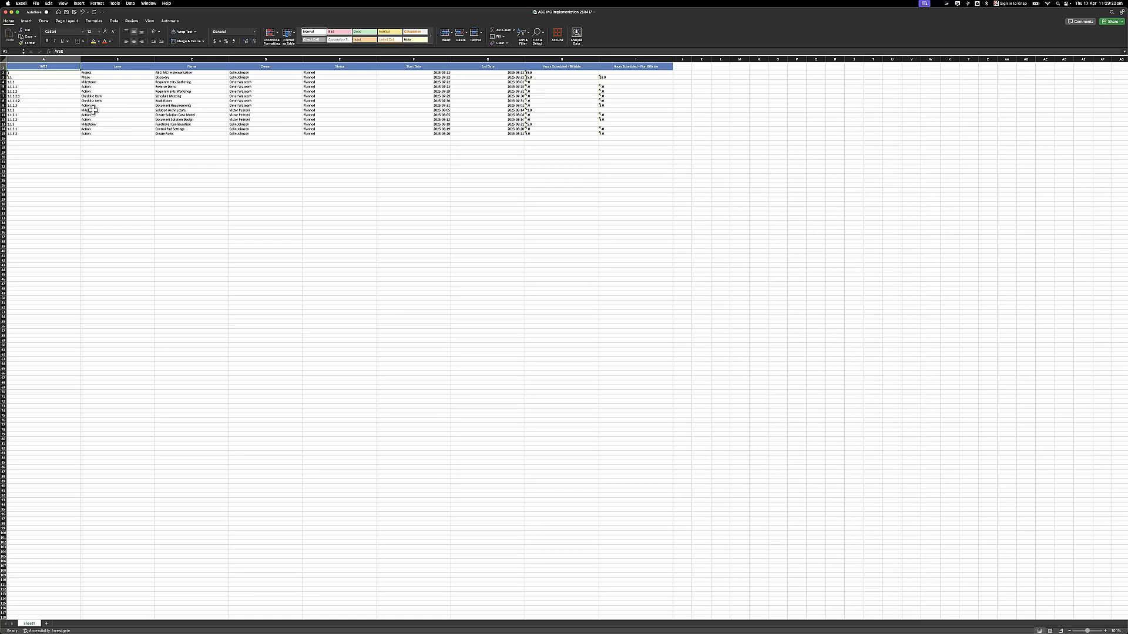
{"action": "right_click", "coordinate": [90, 109]}
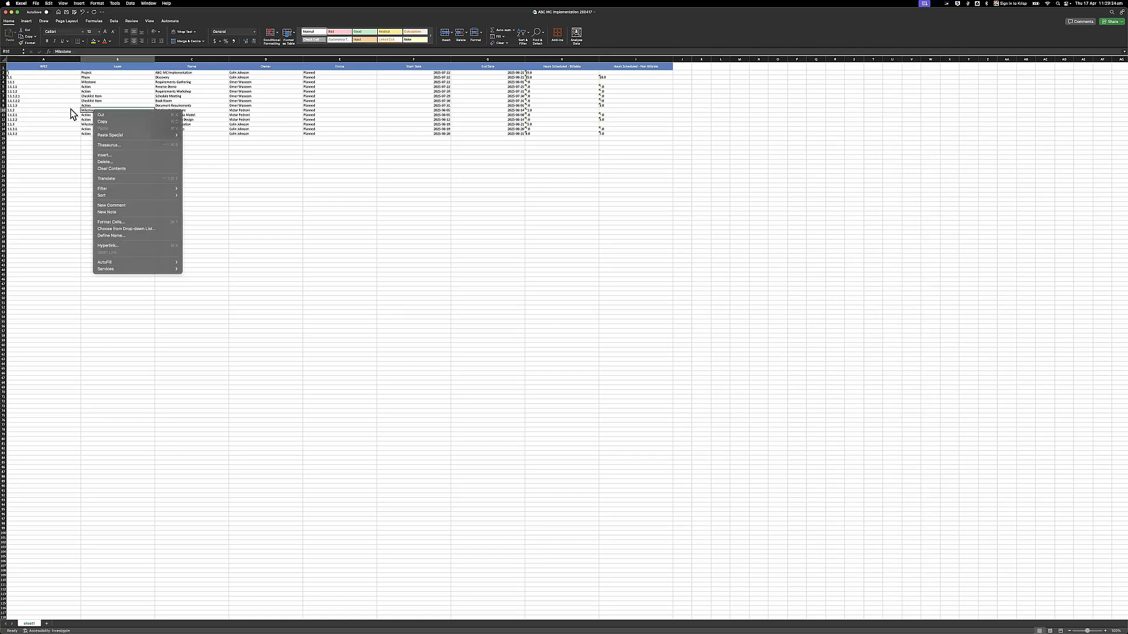
{"action": "left_click", "coordinate": [70, 108]}
{"action": "scroll", "coordinate": [48, 92], "scroll_direction": "up", "scroll_amount": 10}
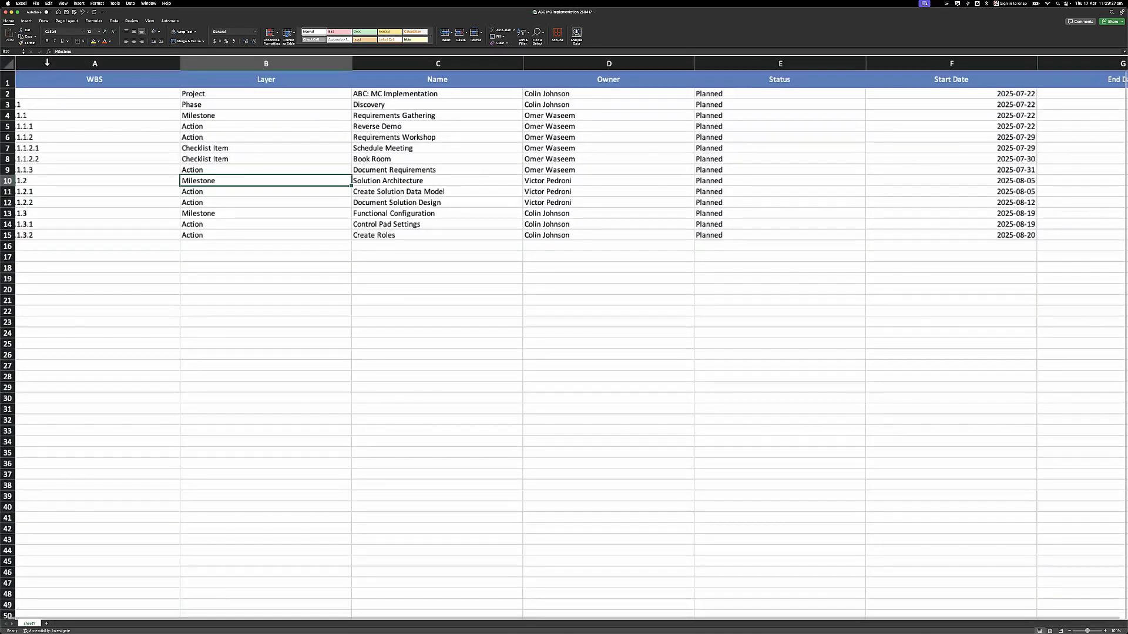
{"action": "left_click_drag", "start_coordinate": [47, 62], "coordinate": [1034, 69]}
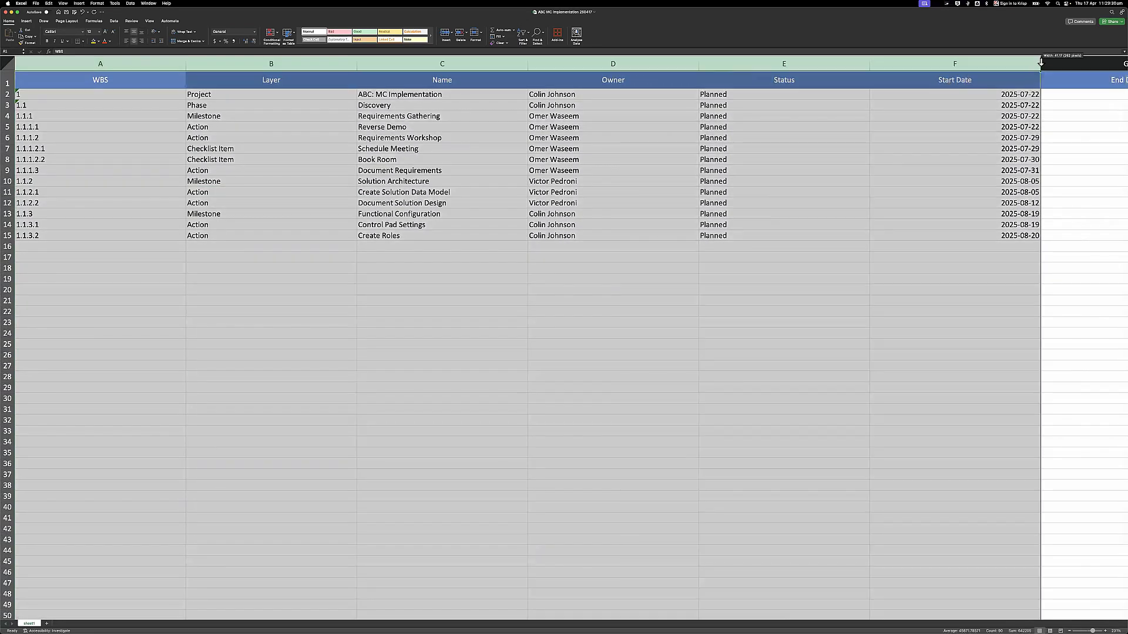
{"action": "double_click", "coordinate": [1035, 65]}
{"action": "left_click_drag", "start_coordinate": [414, 63], "coordinate": [763, 63]}
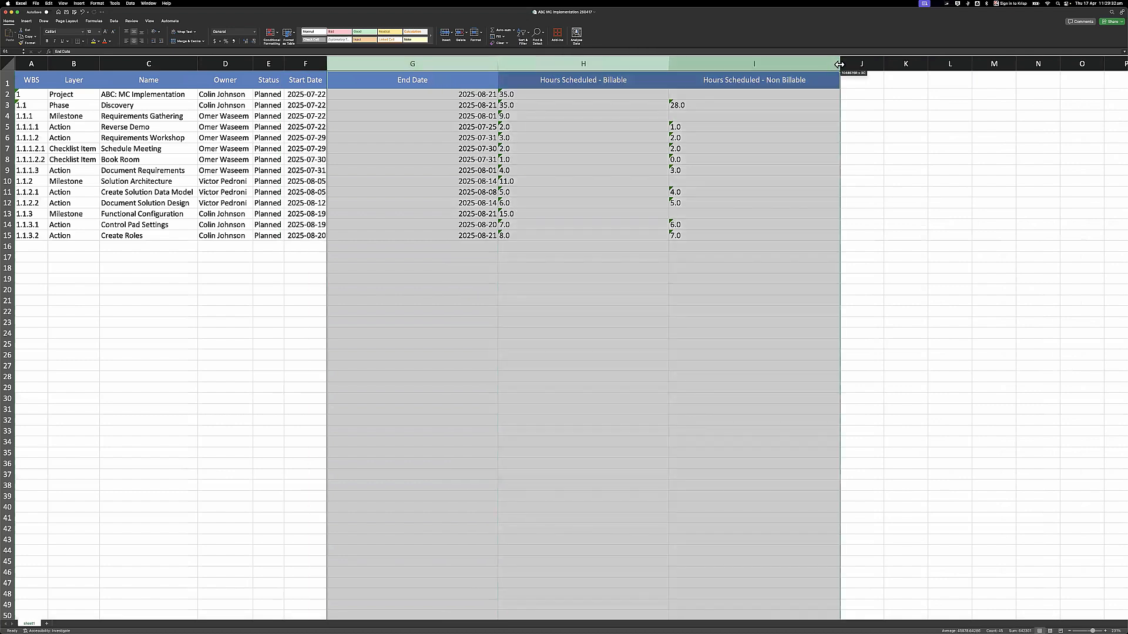
{"action": "double_click", "coordinate": [840, 62]}
{"action": "left_click", "coordinate": [325, 189]}
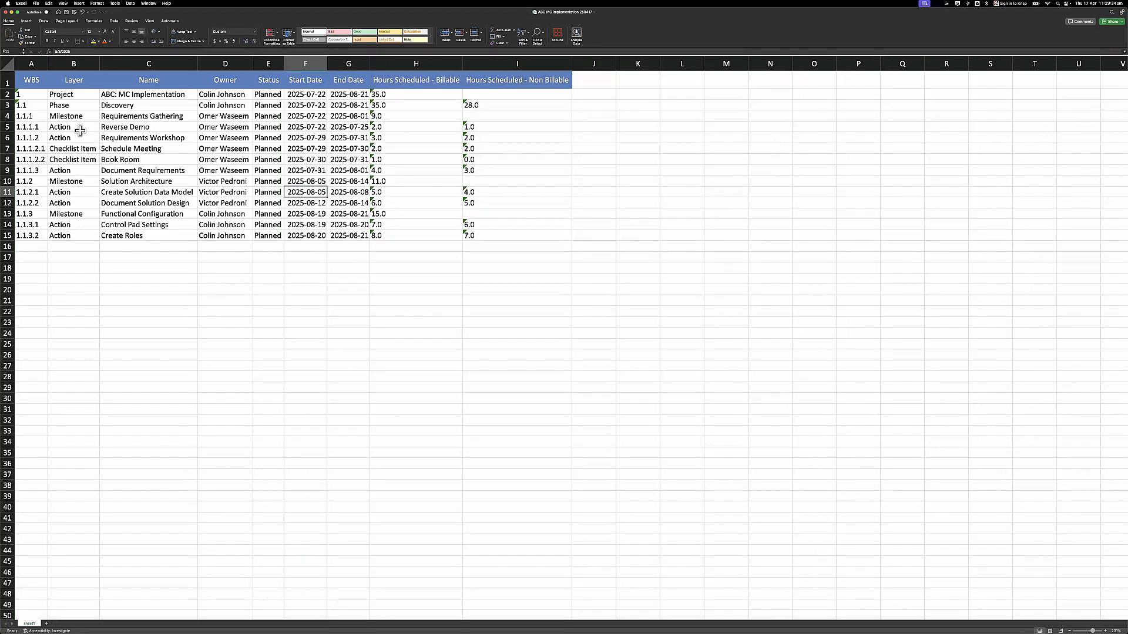
{"action": "scroll", "coordinate": [80, 130], "scroll_direction": "up", "scroll_amount": 3}
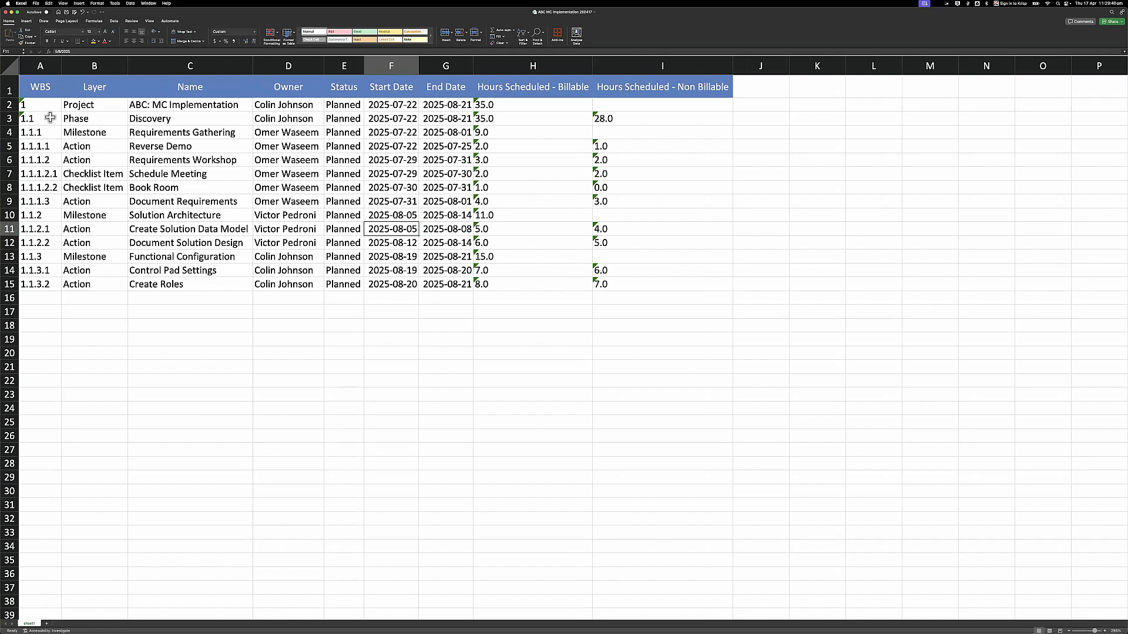
- Review the WBS numbers, Layer entries and task names C7:C12, then close the workbook
{"action": "left_click_drag", "start_coordinate": [36, 104], "coordinate": [37, 281]}
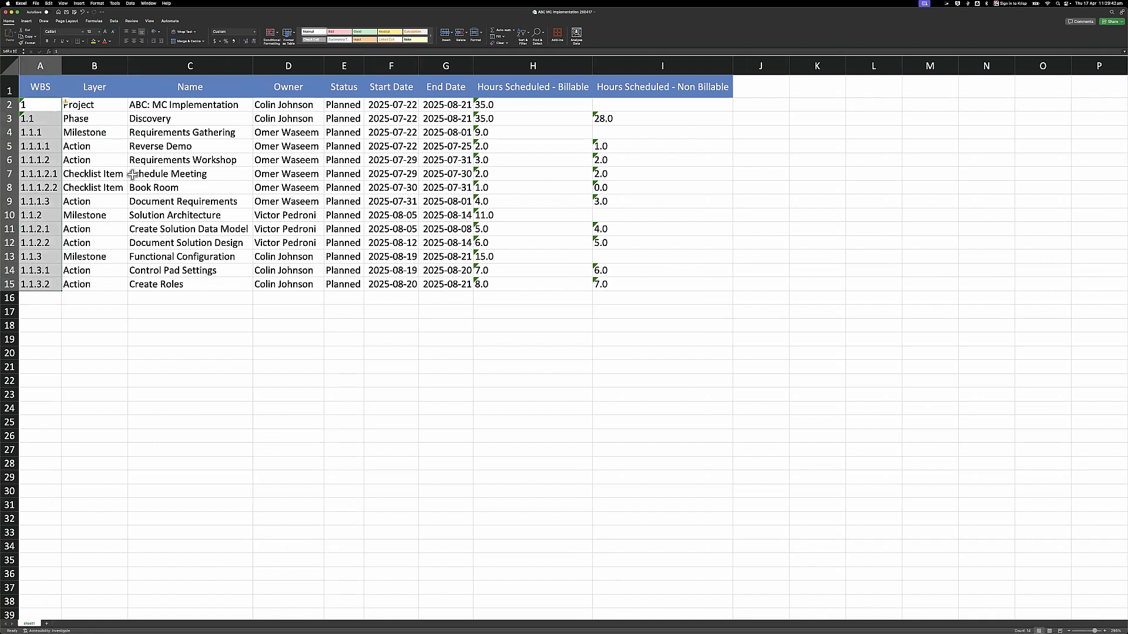
{"action": "left_click_drag", "start_coordinate": [97, 132], "coordinate": [112, 230]}
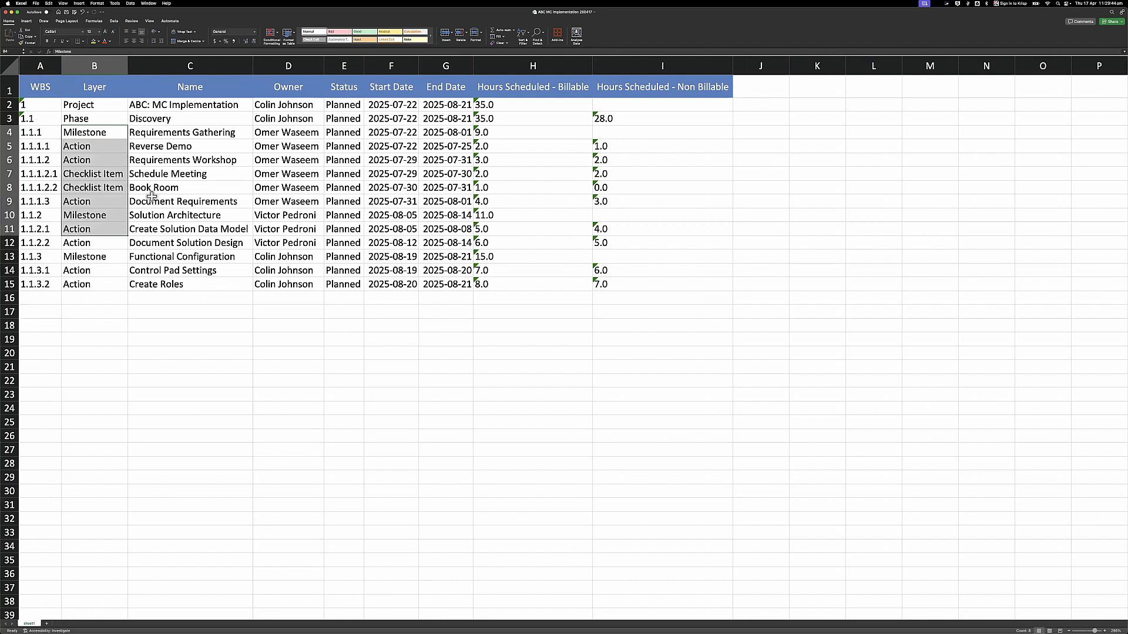
{"action": "left_click_drag", "start_coordinate": [167, 174], "coordinate": [173, 246]}
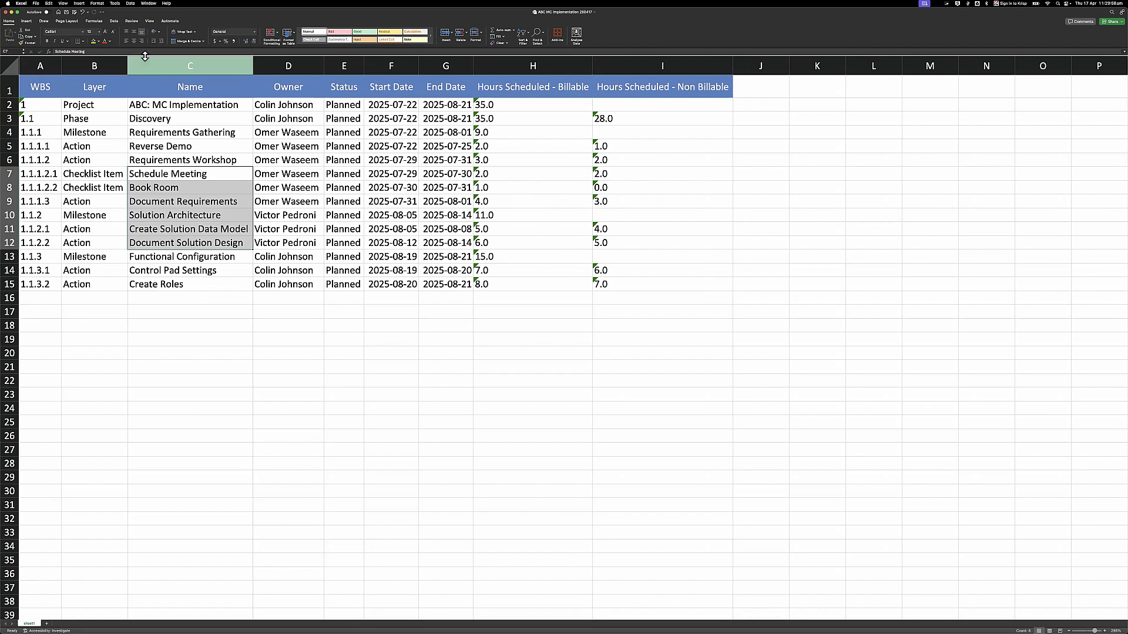
{"action": "left_click", "coordinate": [7, 13]}
- Close Excel without saving, re-export ABC: MC Implementation with Include Timeline, and open the xlsx
{"action": "left_click", "coordinate": [548, 348]}
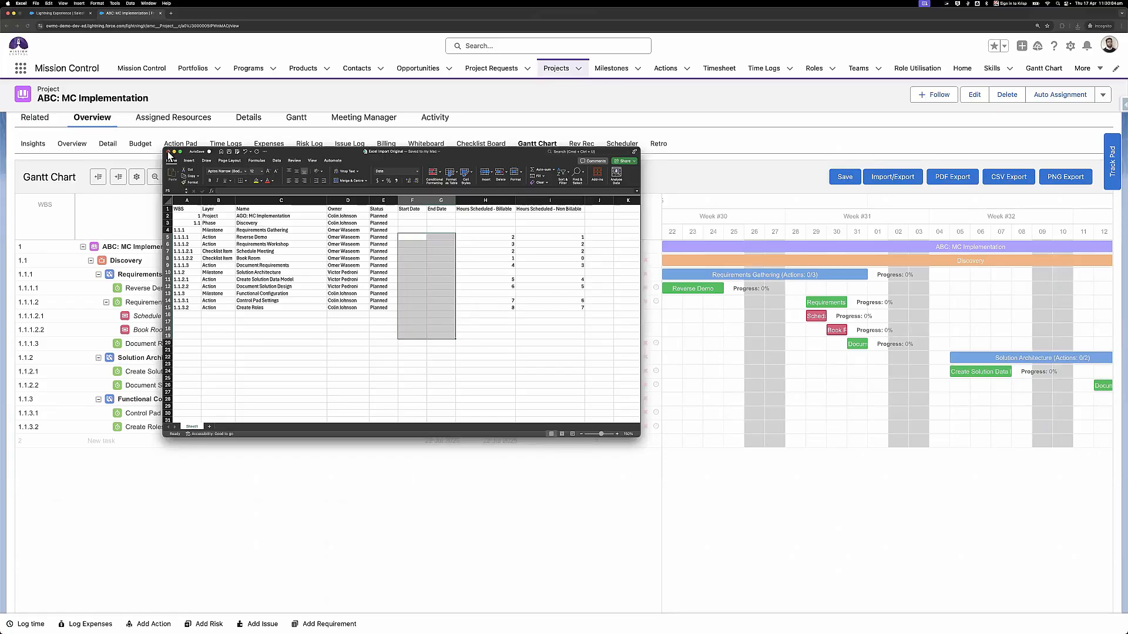
{"action": "left_click", "coordinate": [788, 206]}
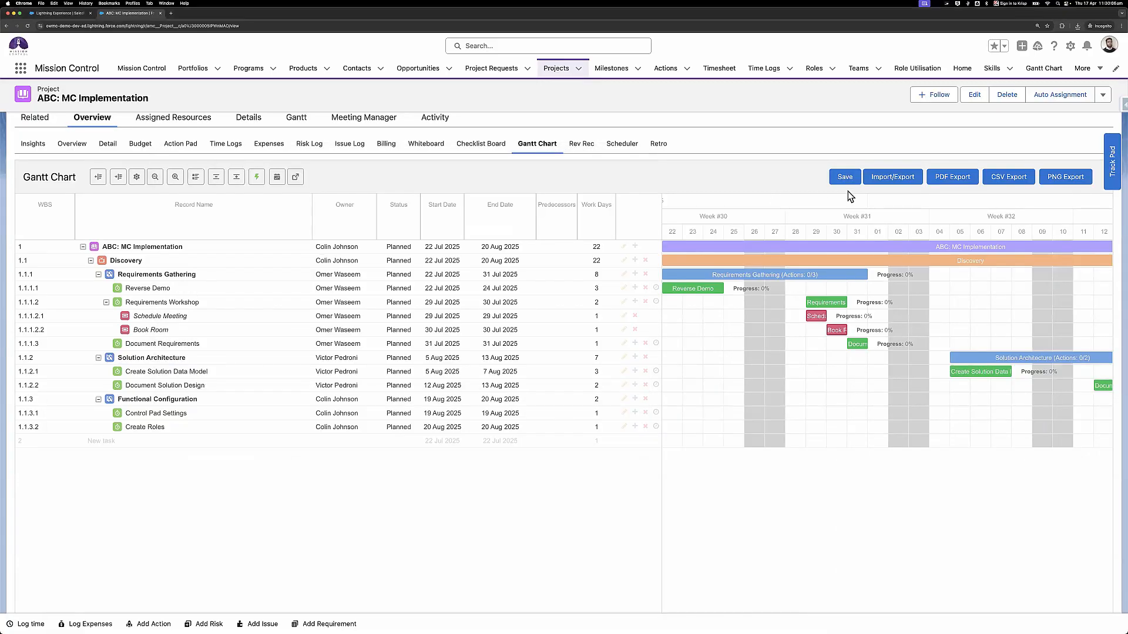
{"action": "left_click", "coordinate": [894, 181]}
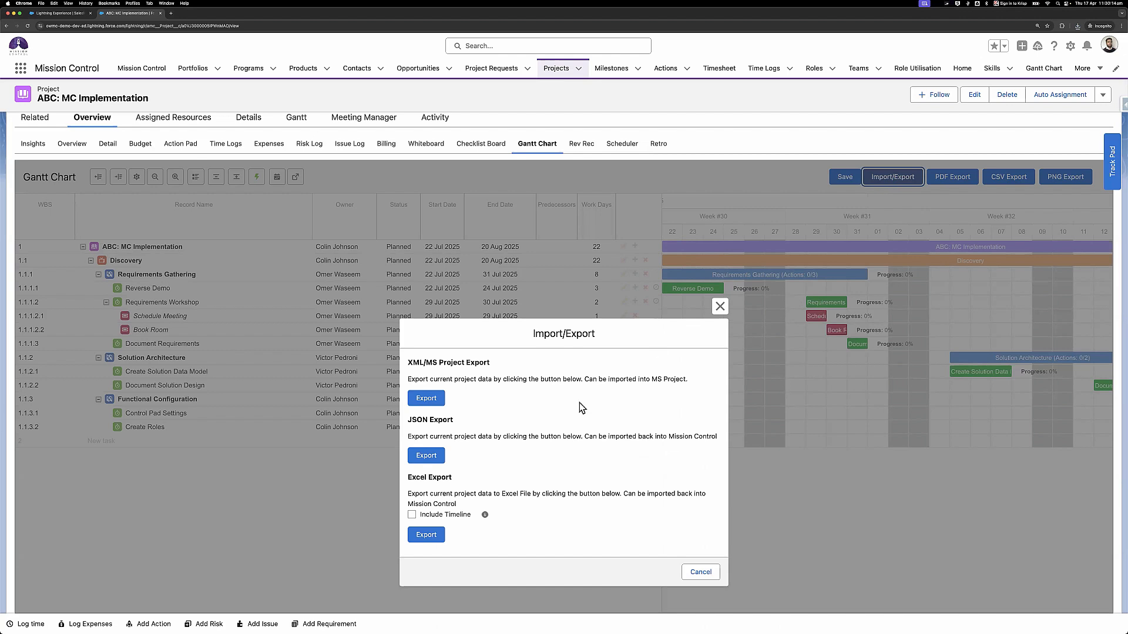
{"action": "left_click", "coordinate": [411, 515]}
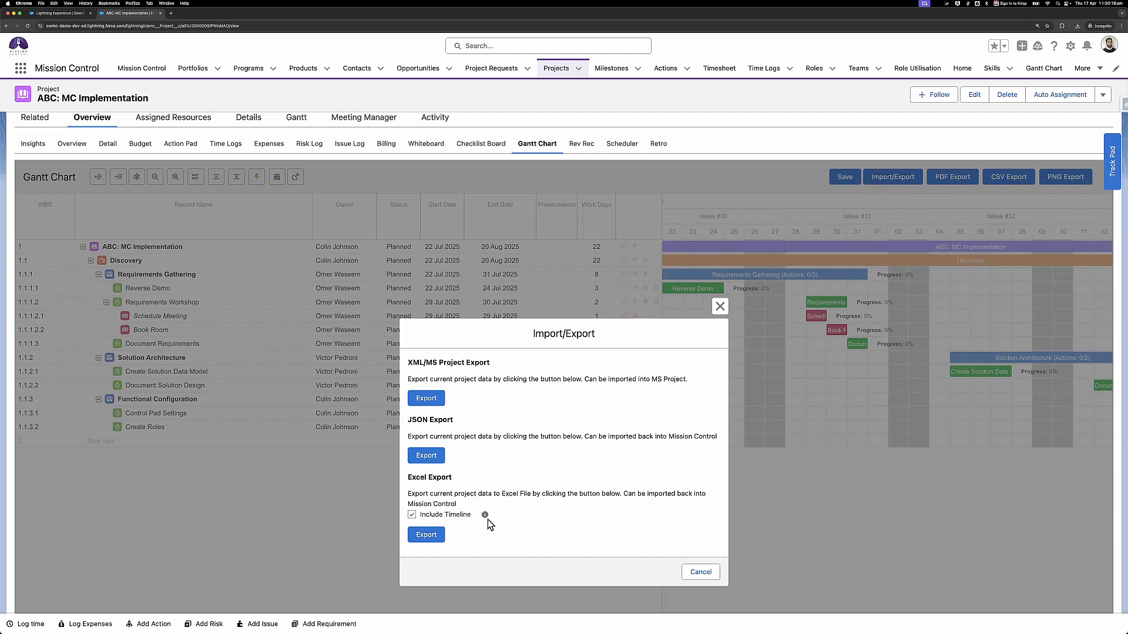
{"action": "left_click", "coordinate": [425, 536]}
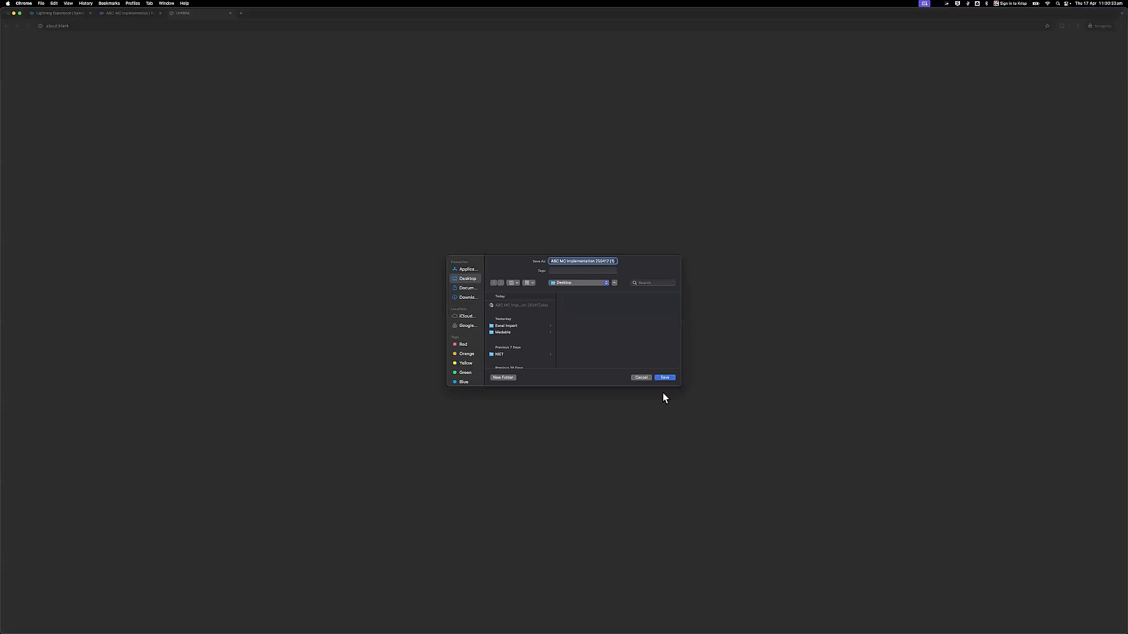
{"action": "left_click", "coordinate": [664, 377]}
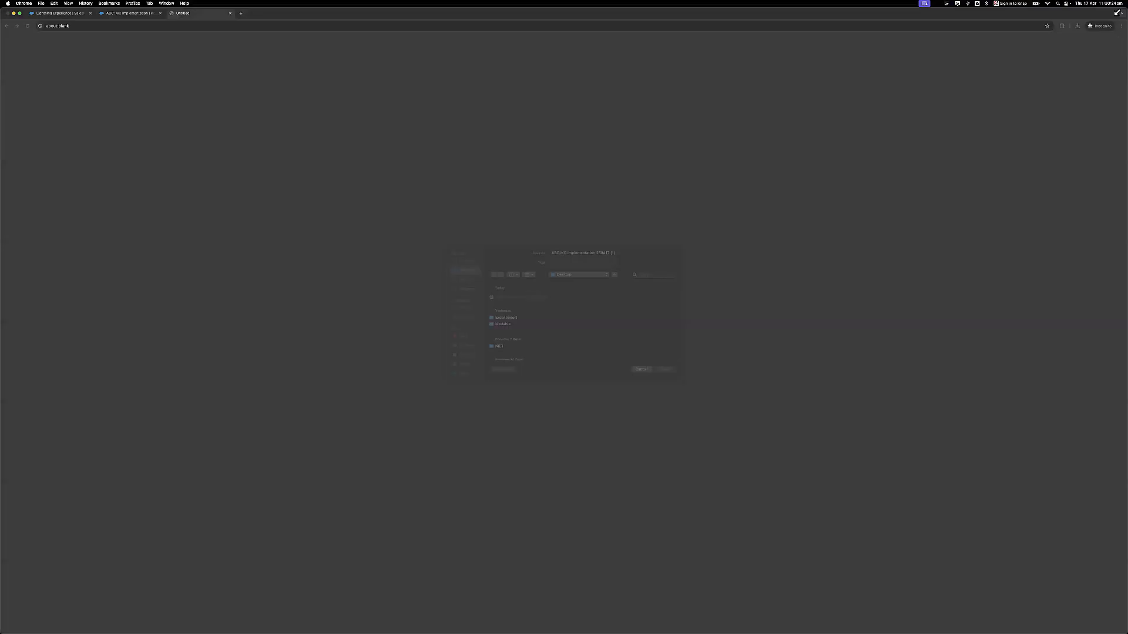
{"action": "left_click", "coordinate": [1029, 60]}
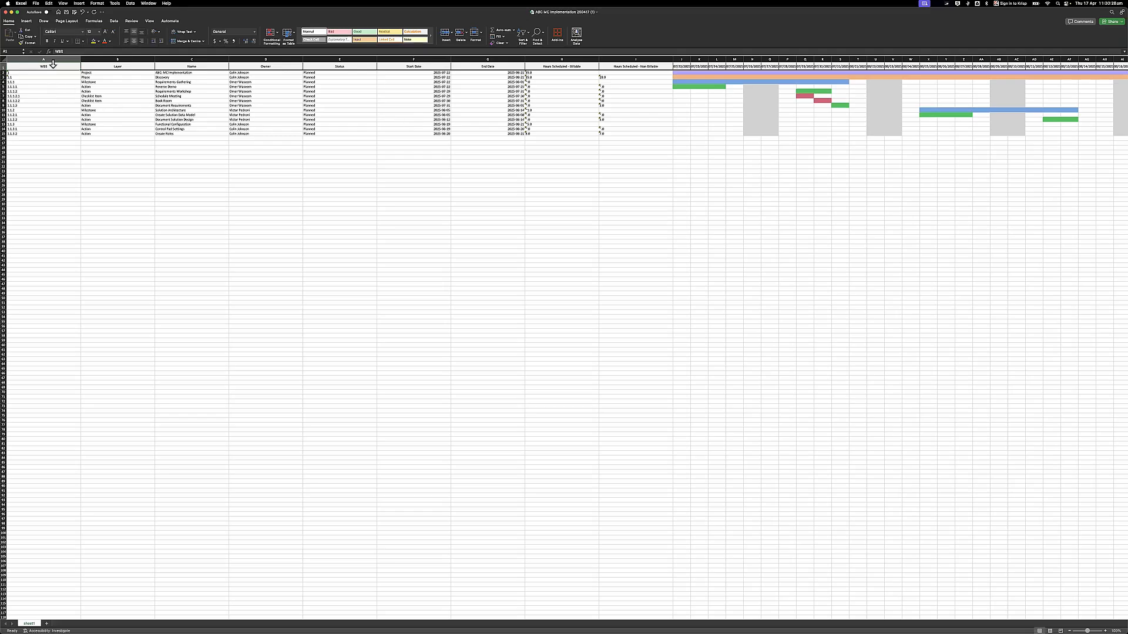
- Auto-fit task table columns A–G and the timeline columns H–AM
{"action": "left_click_drag", "start_coordinate": [52, 59], "coordinate": [358, 60]}
{"action": "left_click_drag", "start_coordinate": [522, 72], "coordinate": [523, 58]}
{"action": "double_click", "coordinate": [524, 59]}
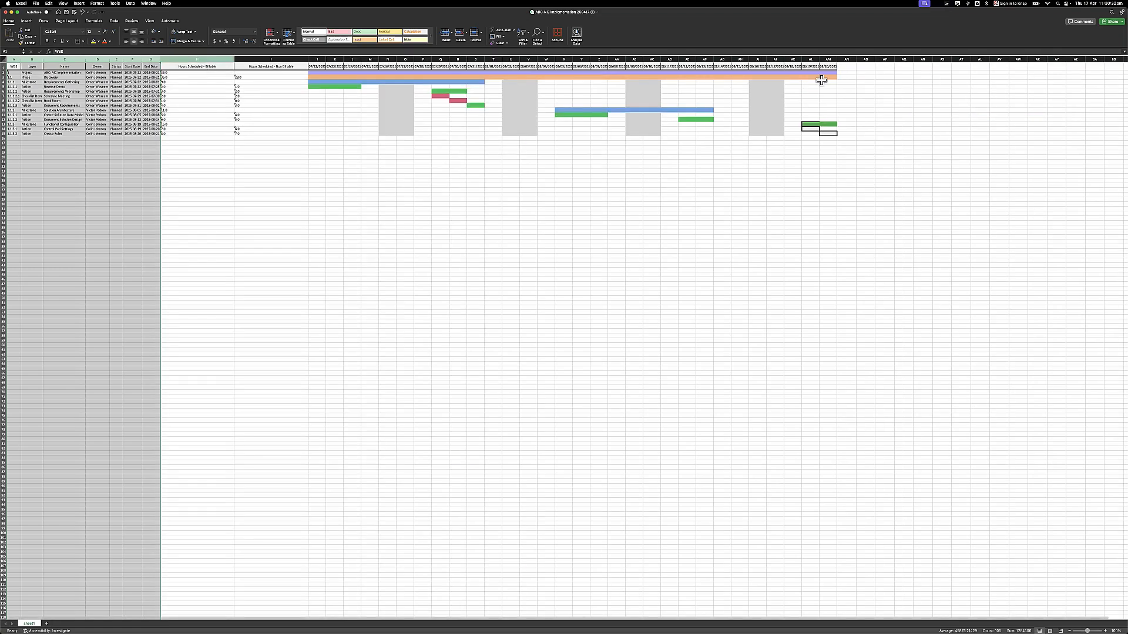
{"action": "left_click_drag", "start_coordinate": [197, 59], "coordinate": [829, 68]}
{"action": "double_click", "coordinate": [837, 59]}
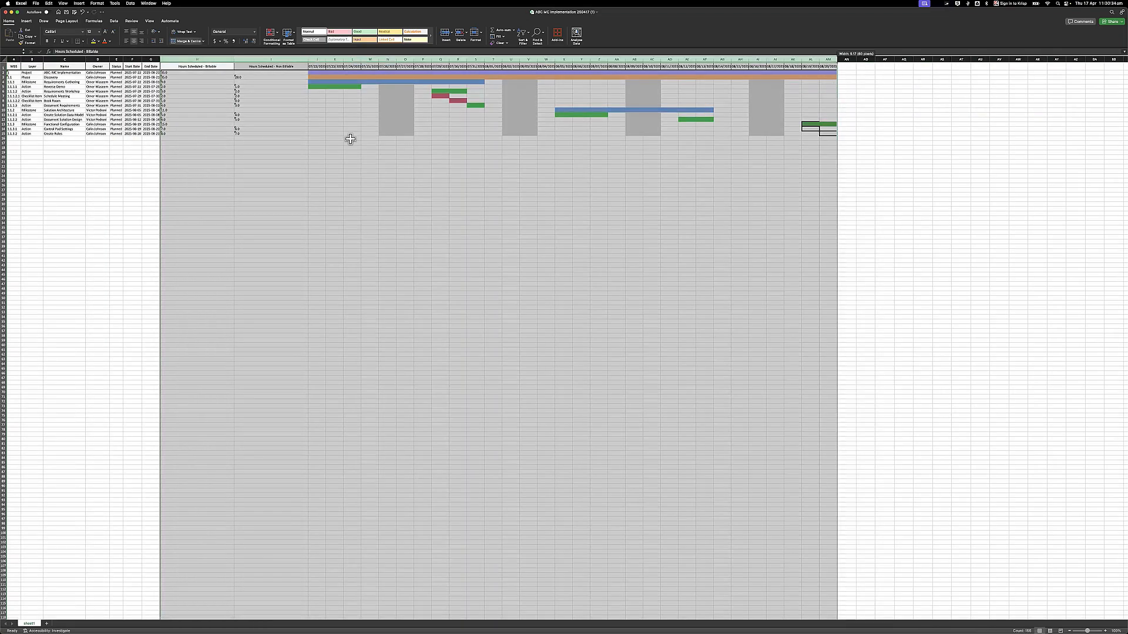
- Inspect the grey weekend block N5:O15 and the green, blue and orange task bars
{"action": "scroll", "coordinate": [79, 89], "scroll_direction": "up", "scroll_amount": 10}
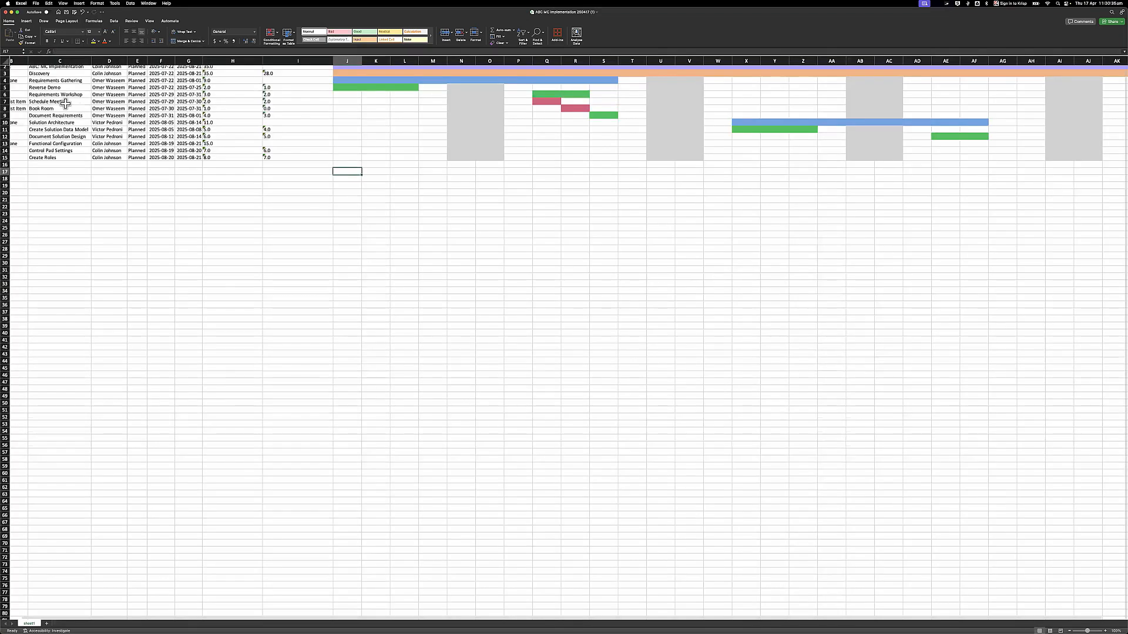
{"action": "scroll", "coordinate": [44, 89], "scroll_direction": "left", "scroll_amount": 3}
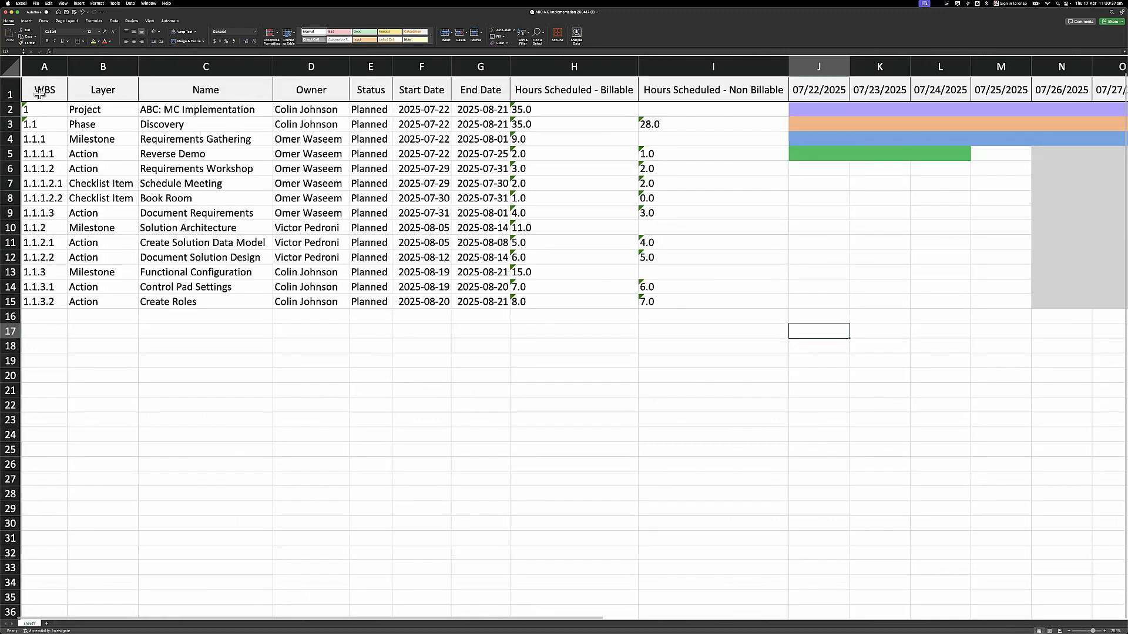
{"action": "scroll", "coordinate": [40, 87], "scroll_direction": "up", "scroll_amount": 3}
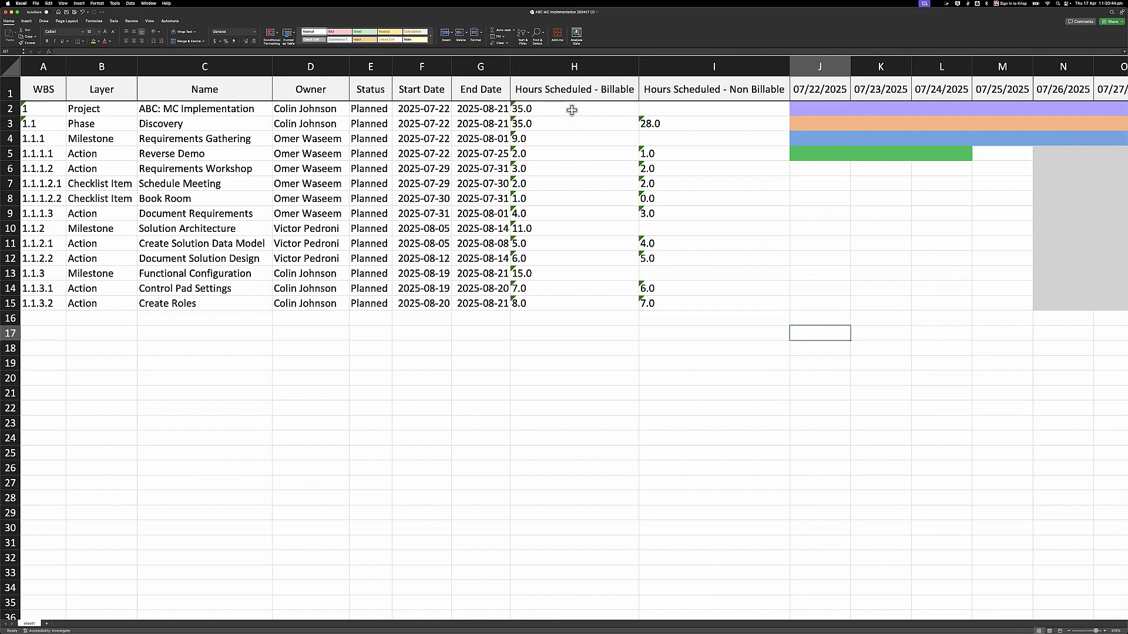
{"action": "scroll", "coordinate": [572, 110], "scroll_direction": "right", "scroll_amount": 12}
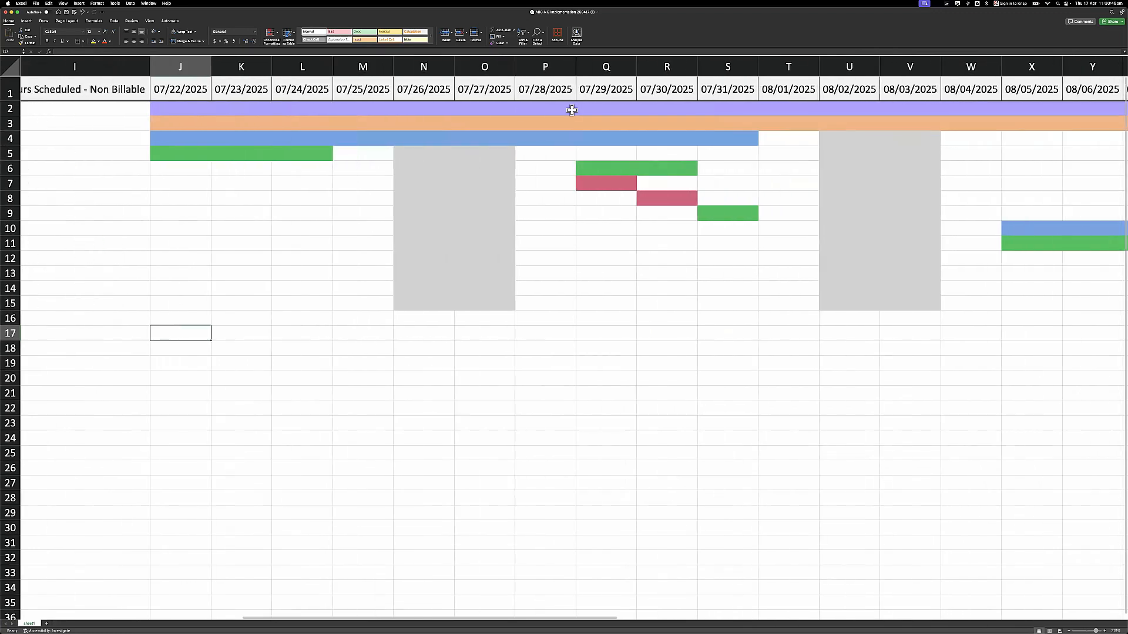
{"action": "scroll", "coordinate": [572, 110], "scroll_direction": "right", "scroll_amount": 2}
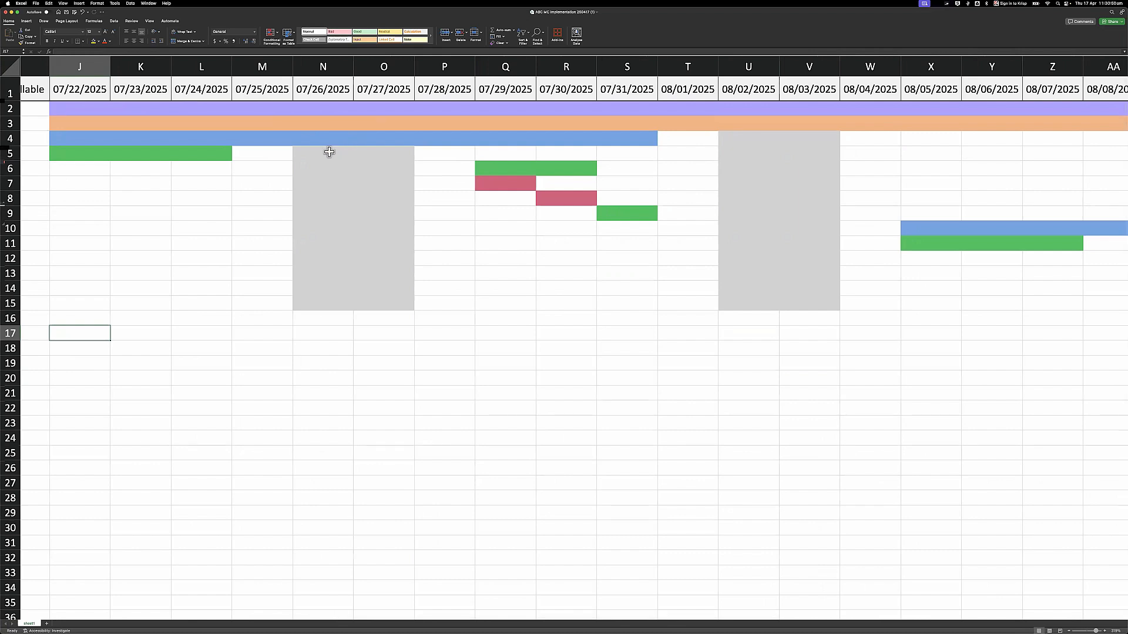
{"action": "left_click_drag", "start_coordinate": [325, 154], "coordinate": [375, 305]}
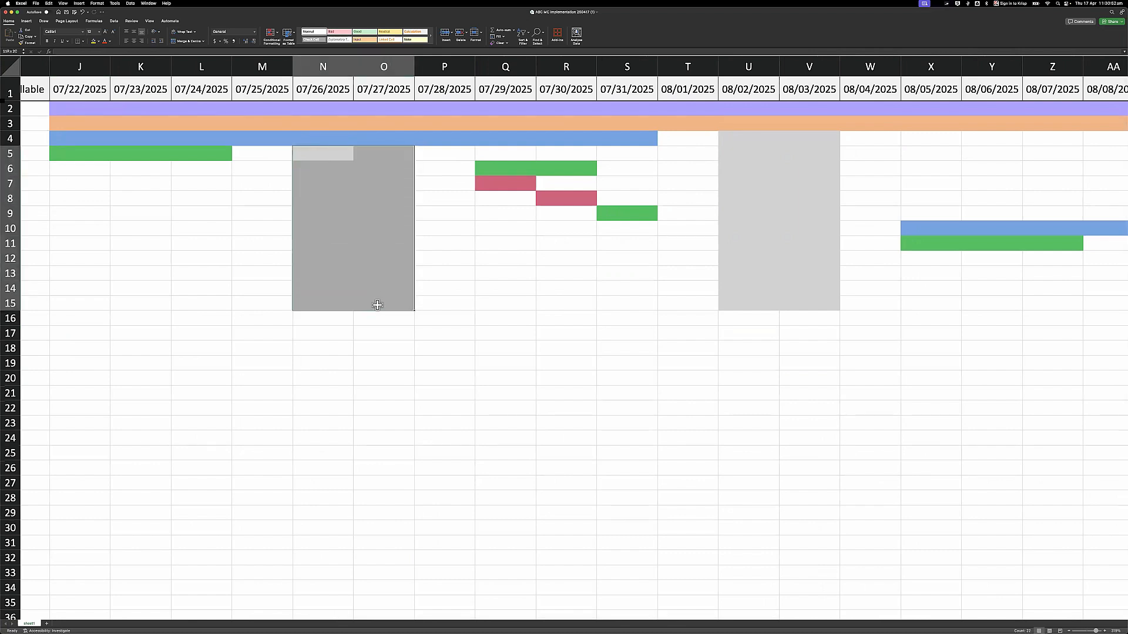
{"action": "left_click_drag", "start_coordinate": [83, 151], "coordinate": [222, 154]}
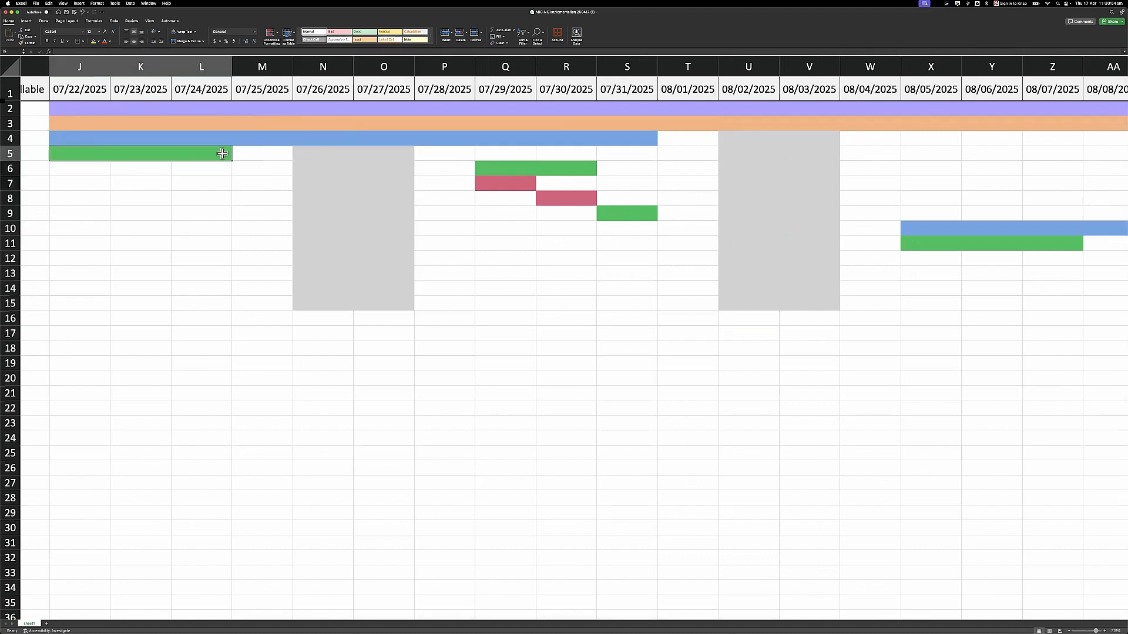
{"action": "left_click", "coordinate": [313, 138]}
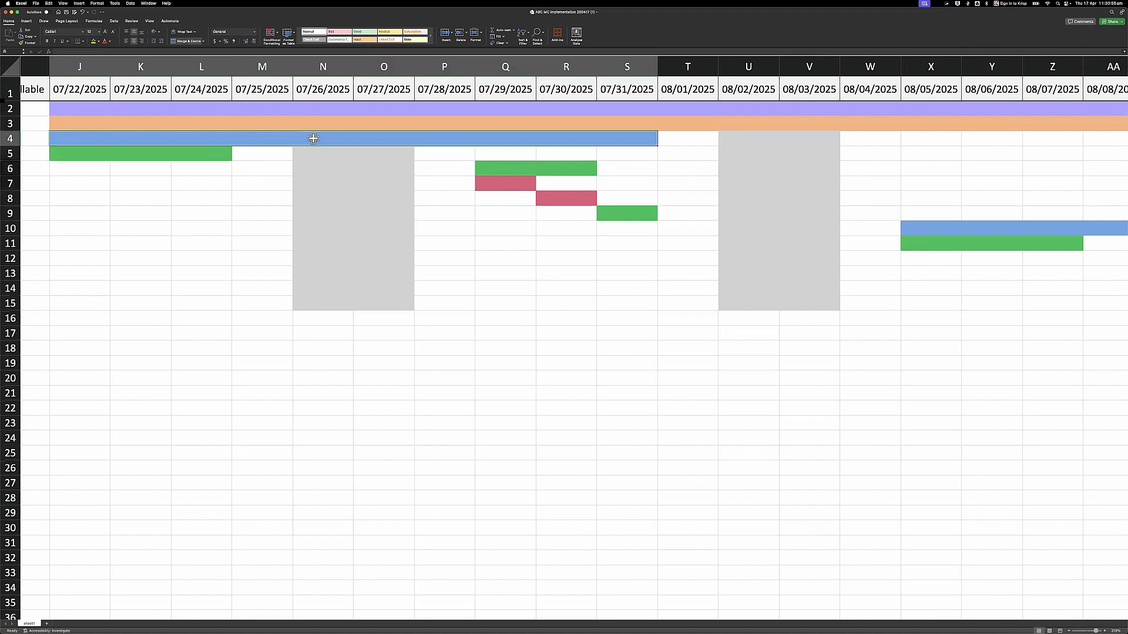
{"action": "left_click", "coordinate": [295, 124]}
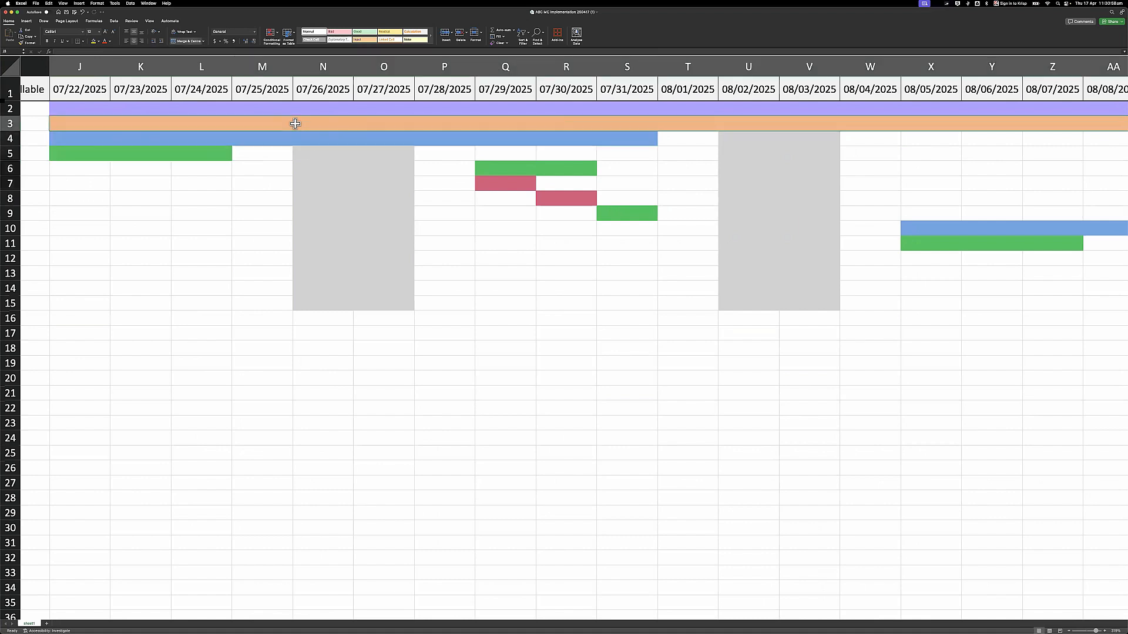
{"action": "left_click", "coordinate": [352, 164]}
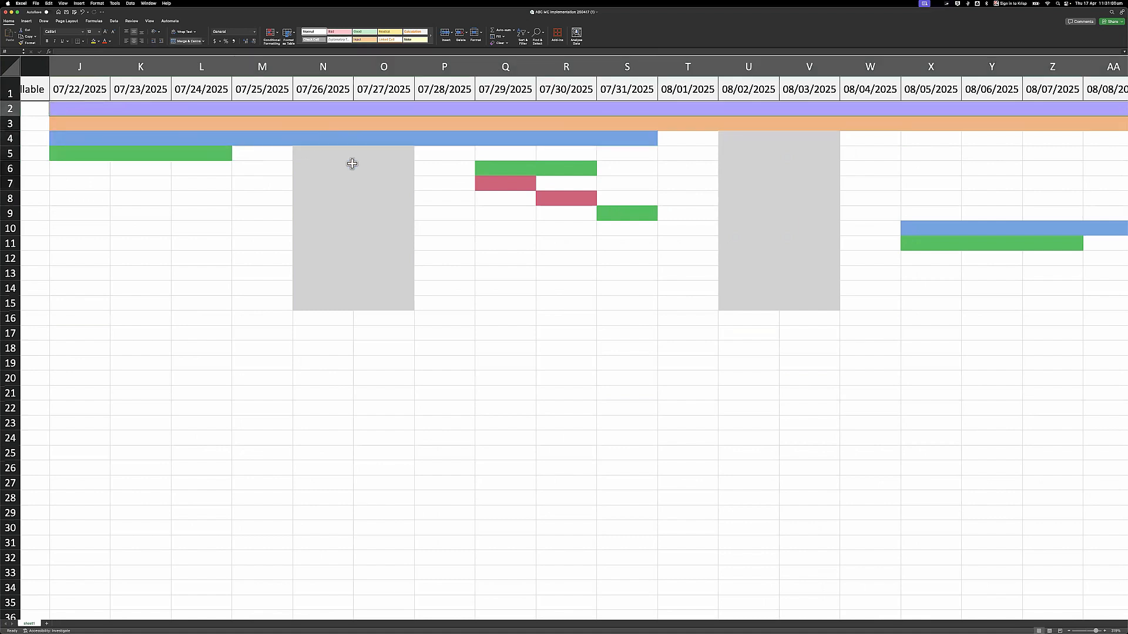
- Scroll across the timeline to check the red Book Room bar cells Q7 and R8
{"action": "scroll", "coordinate": [353, 166], "scroll_direction": "right", "scroll_amount": 2}
{"action": "scroll", "coordinate": [353, 166], "scroll_direction": "right", "scroll_amount": 1}
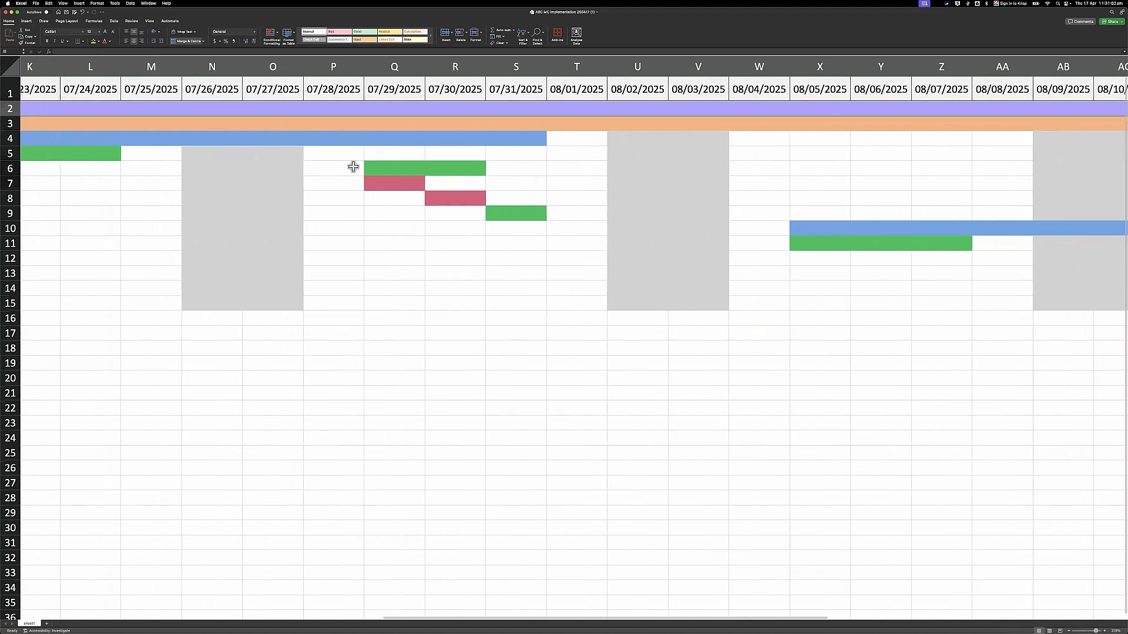
{"action": "scroll", "coordinate": [355, 174], "scroll_direction": "right", "scroll_amount": 1}
{"action": "left_click", "coordinate": [361, 183]}
{"action": "left_click", "coordinate": [395, 195]}
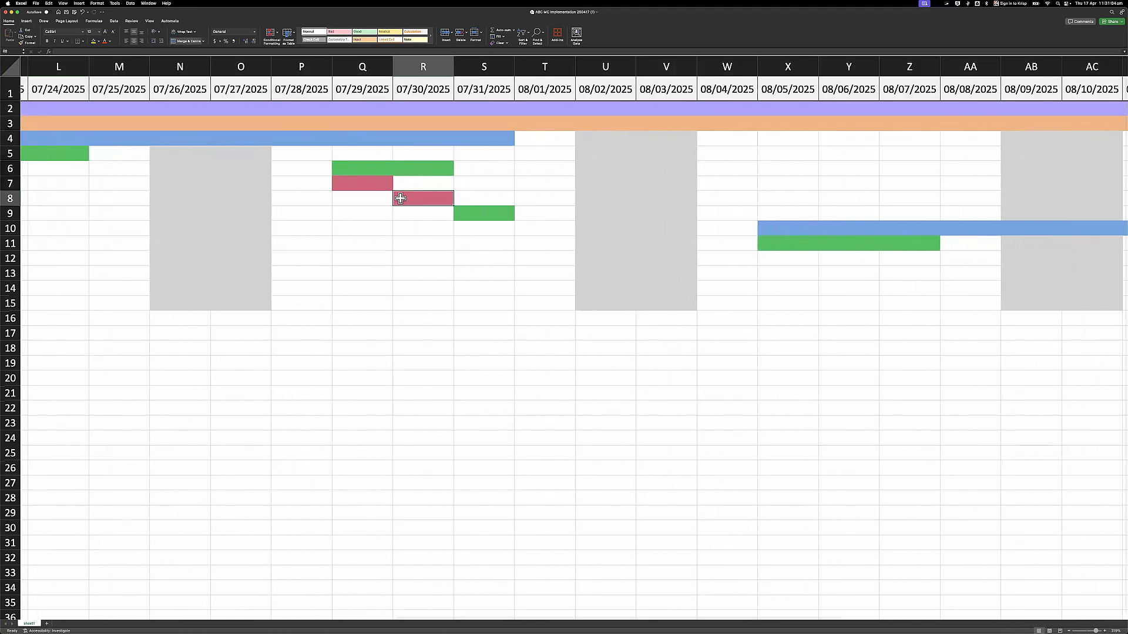
{"action": "scroll", "coordinate": [398, 197], "scroll_direction": "right", "scroll_amount": 1}
{"action": "scroll", "coordinate": [400, 198], "scroll_direction": "right", "scroll_amount": 11}
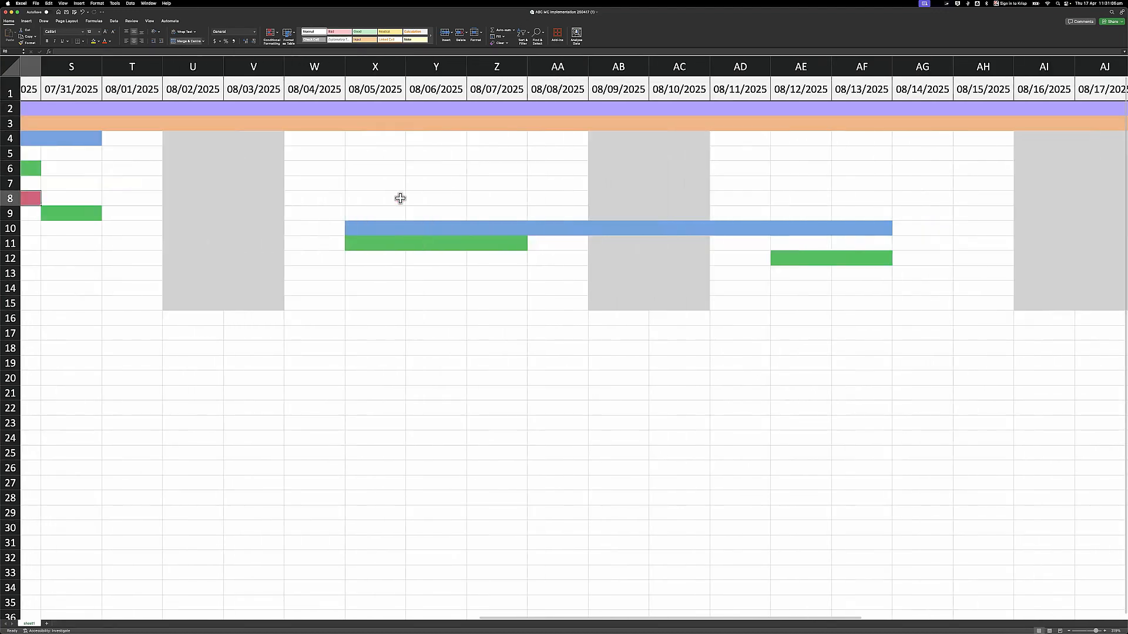
{"action": "scroll", "coordinate": [413, 202], "scroll_direction": "right", "scroll_amount": 1}
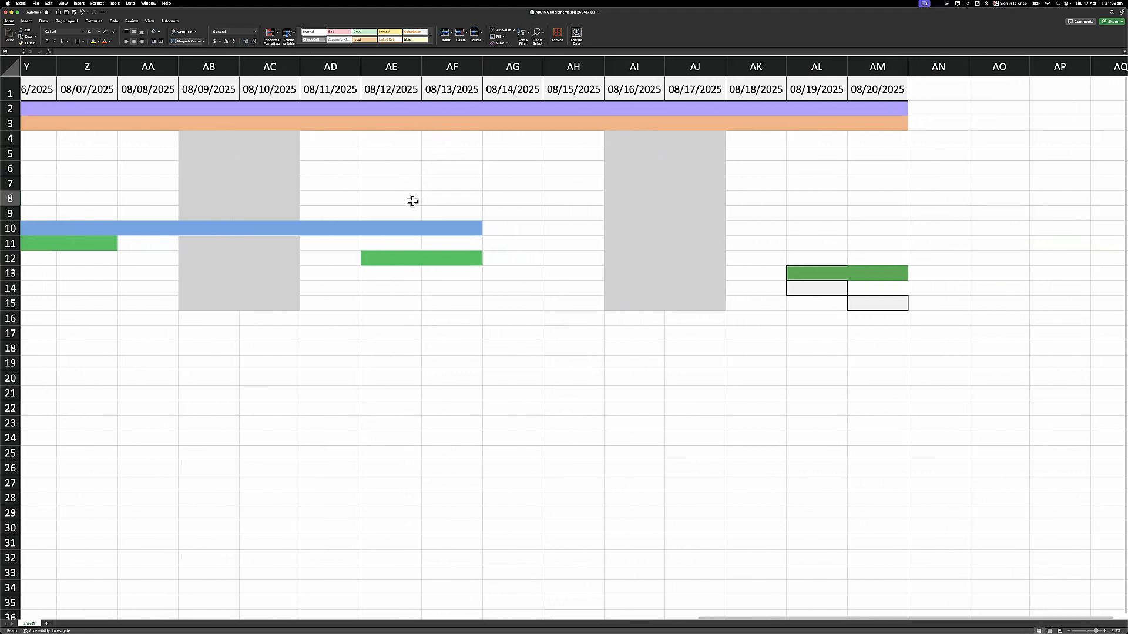
{"action": "scroll", "coordinate": [413, 201], "scroll_direction": "left", "scroll_amount": 10}
{"action": "scroll", "coordinate": [413, 202], "scroll_direction": "left", "scroll_amount": 14}
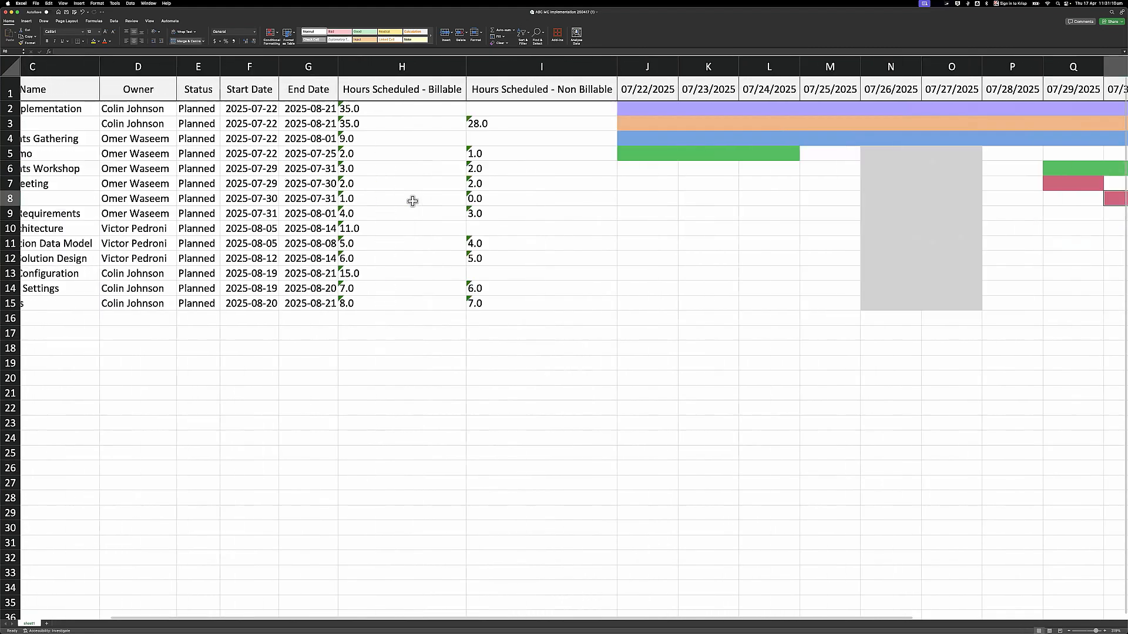
{"action": "scroll", "coordinate": [44, 57], "scroll_direction": "down", "scroll_amount": 5}
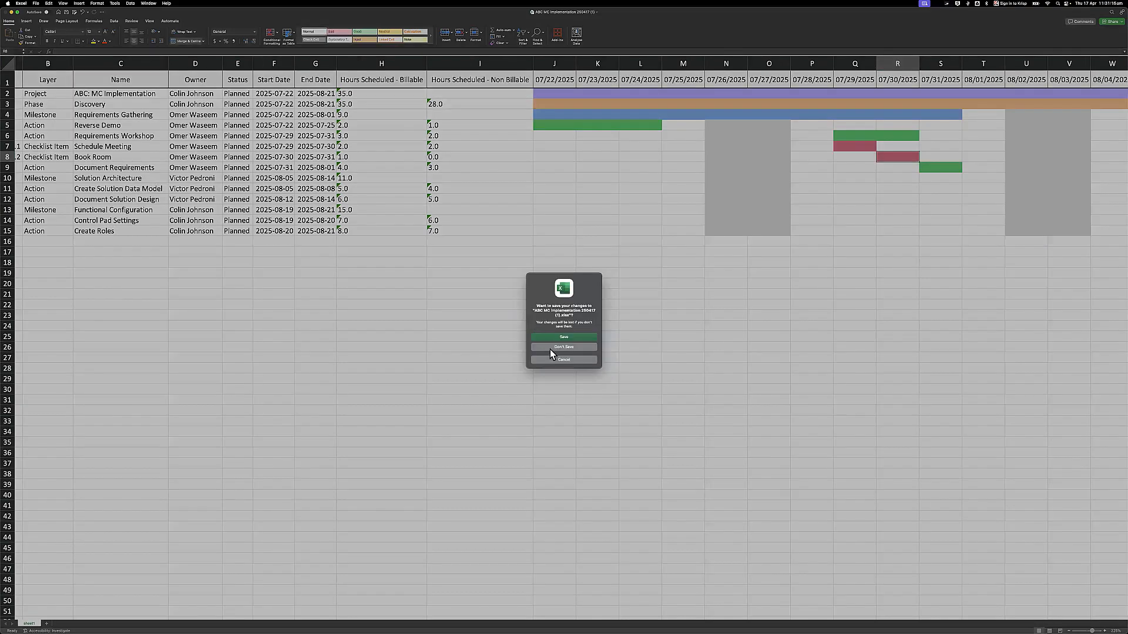
- Close the exported workbook without saving, then present the 'Get In Touch!' slide full screen from the PowerPoint desktop
{"action": "left_click", "coordinate": [550, 349]}
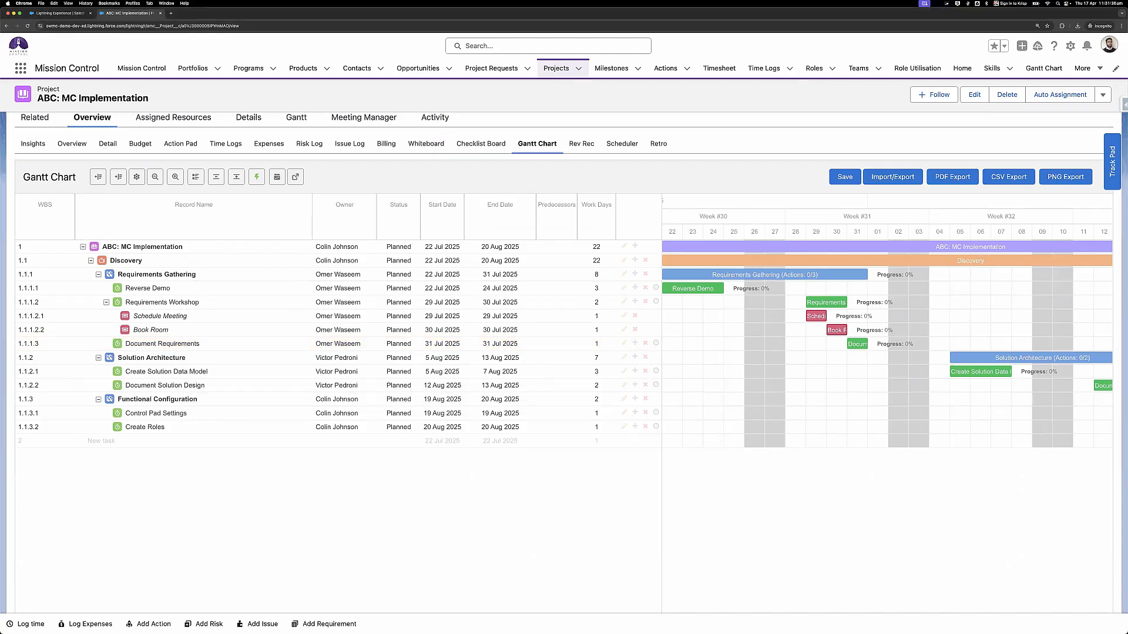
{"action": "left_click", "coordinate": [242, 441]}
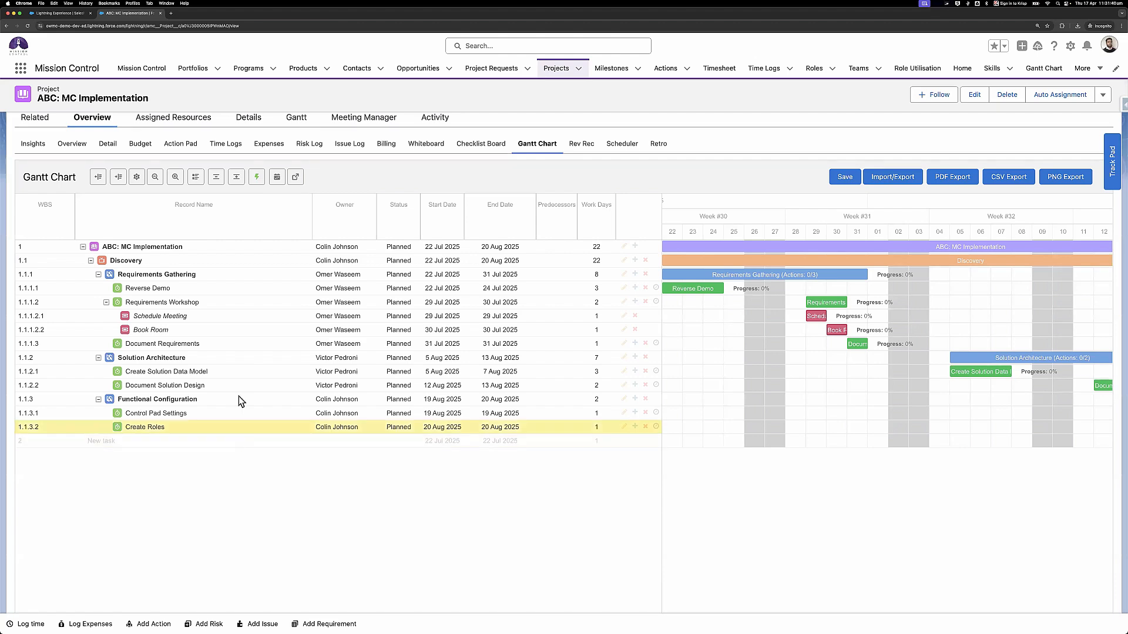
{"action": "key", "text": "ctrl+Up"}
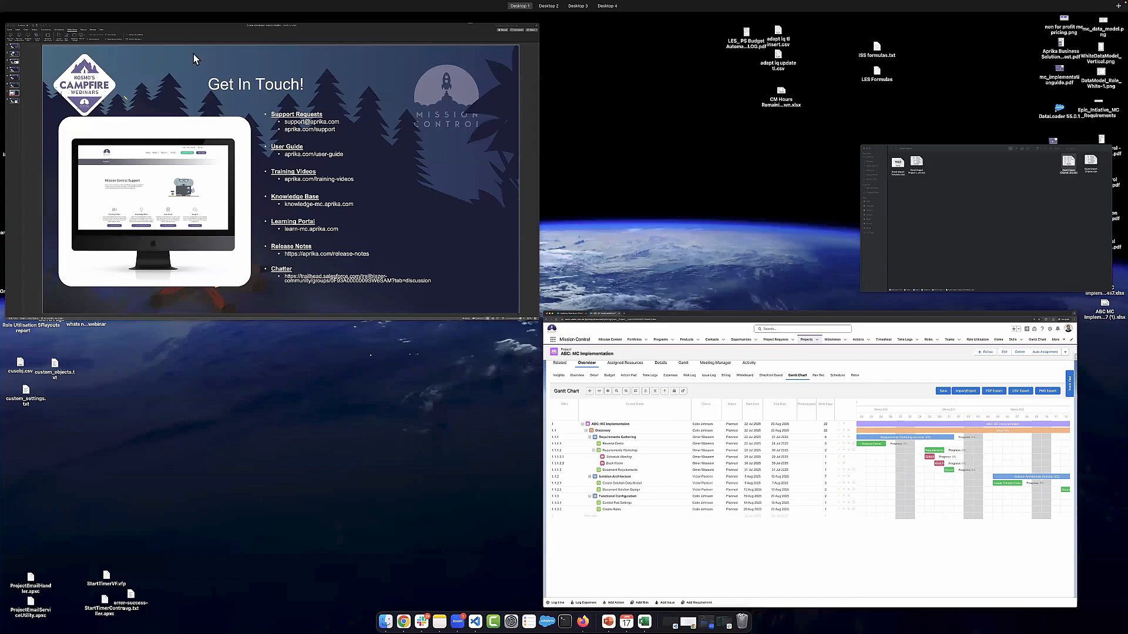
{"action": "left_click", "coordinate": [194, 56]}
{"action": "left_click", "coordinate": [29, 35]}
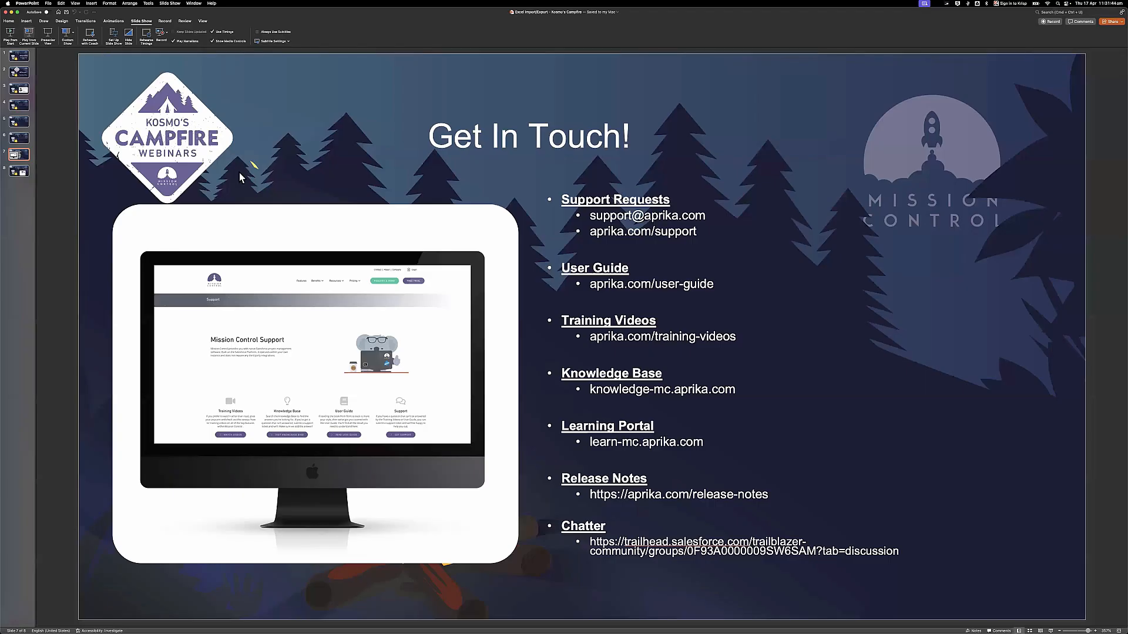